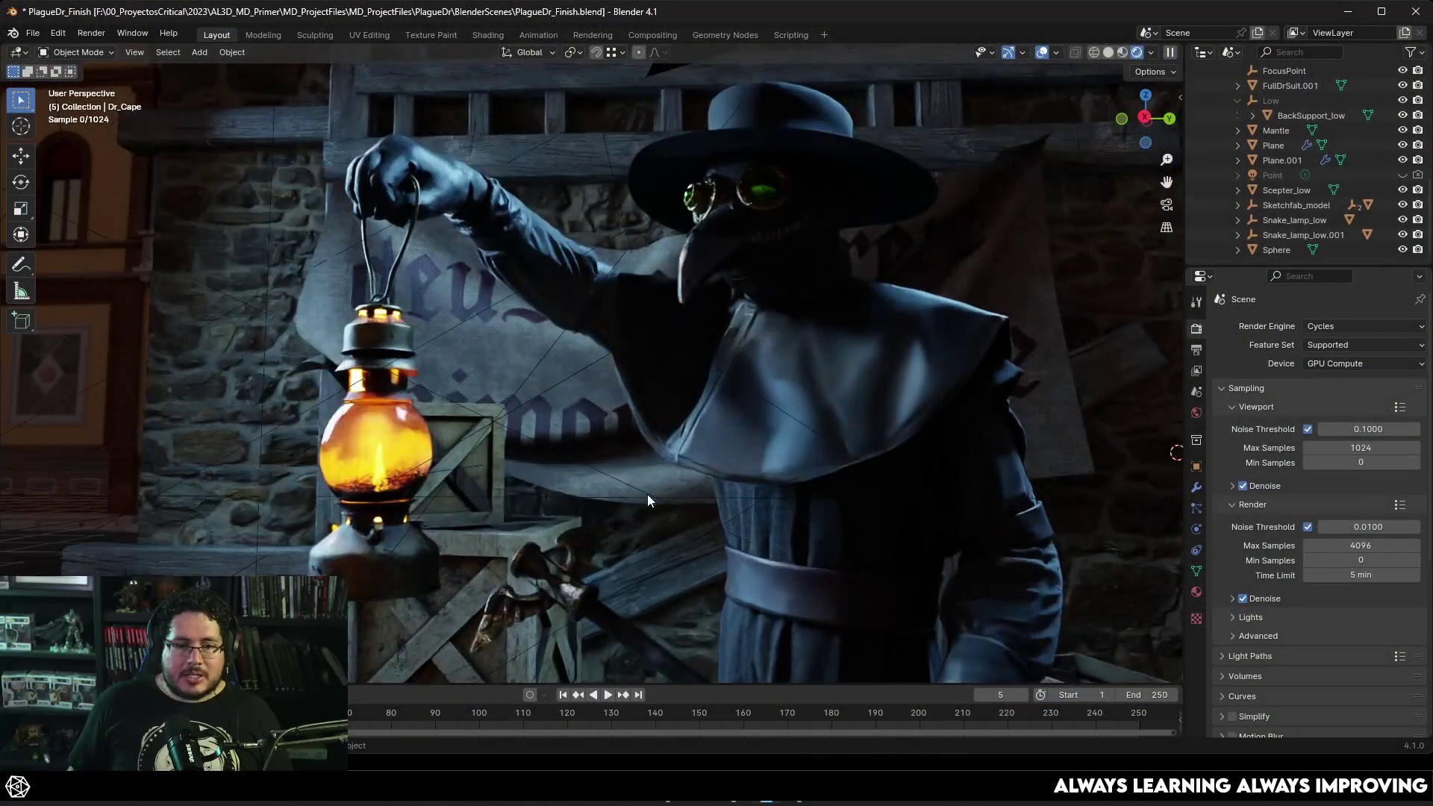
{"action": "scroll", "coordinate": [648, 494], "scroll_direction": "up", "scroll_amount": 2}
{"action": "middle_click_drag", "start_coordinate": [704, 486], "coordinate": [791, 476]}
{"action": "scroll", "coordinate": [648, 477], "scroll_direction": "up", "scroll_amount": 2}
{"action": "scroll", "coordinate": [637, 480], "scroll_direction": "up", "scroll_amount": 2}
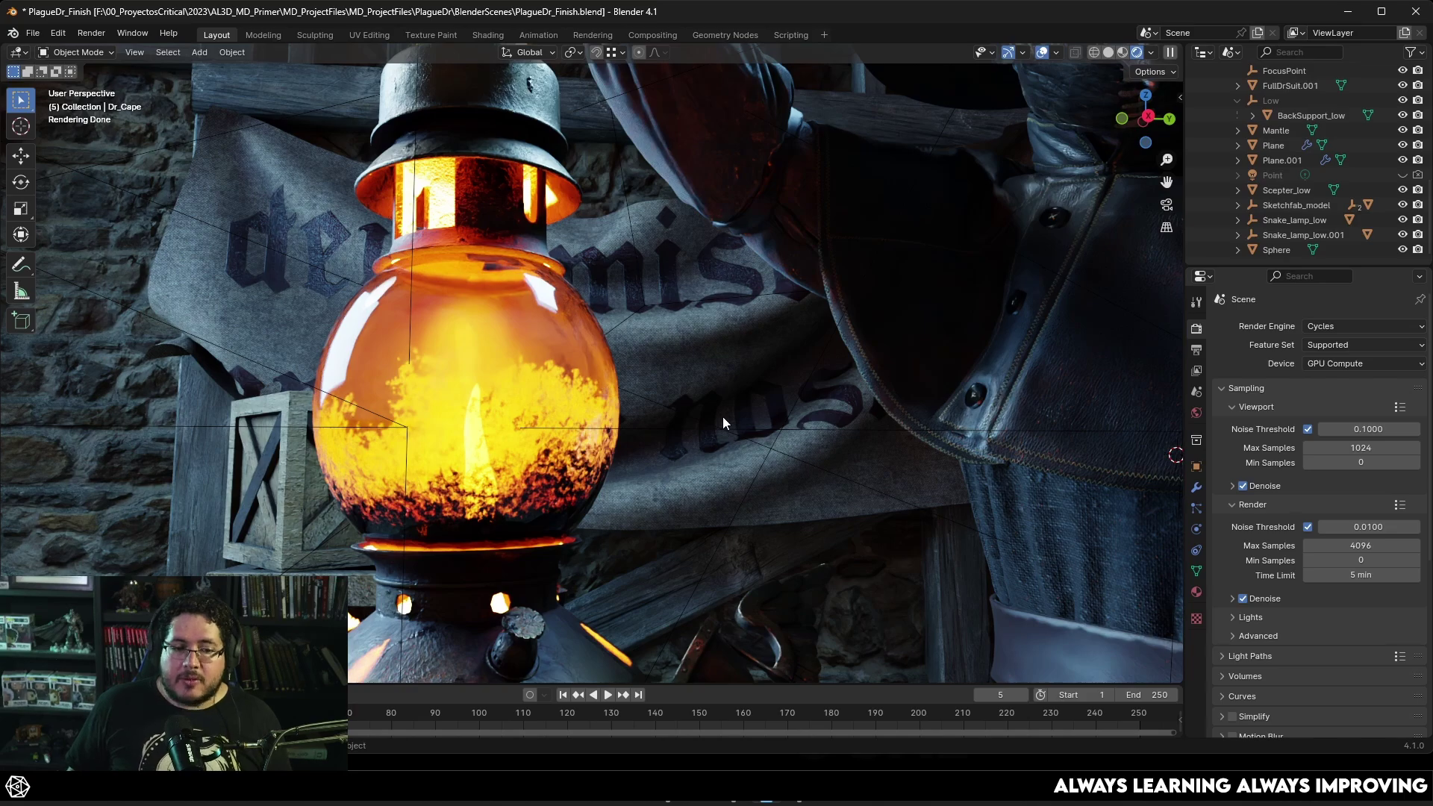
{"action": "scroll", "coordinate": [723, 423], "scroll_direction": "down", "scroll_amount": 7}
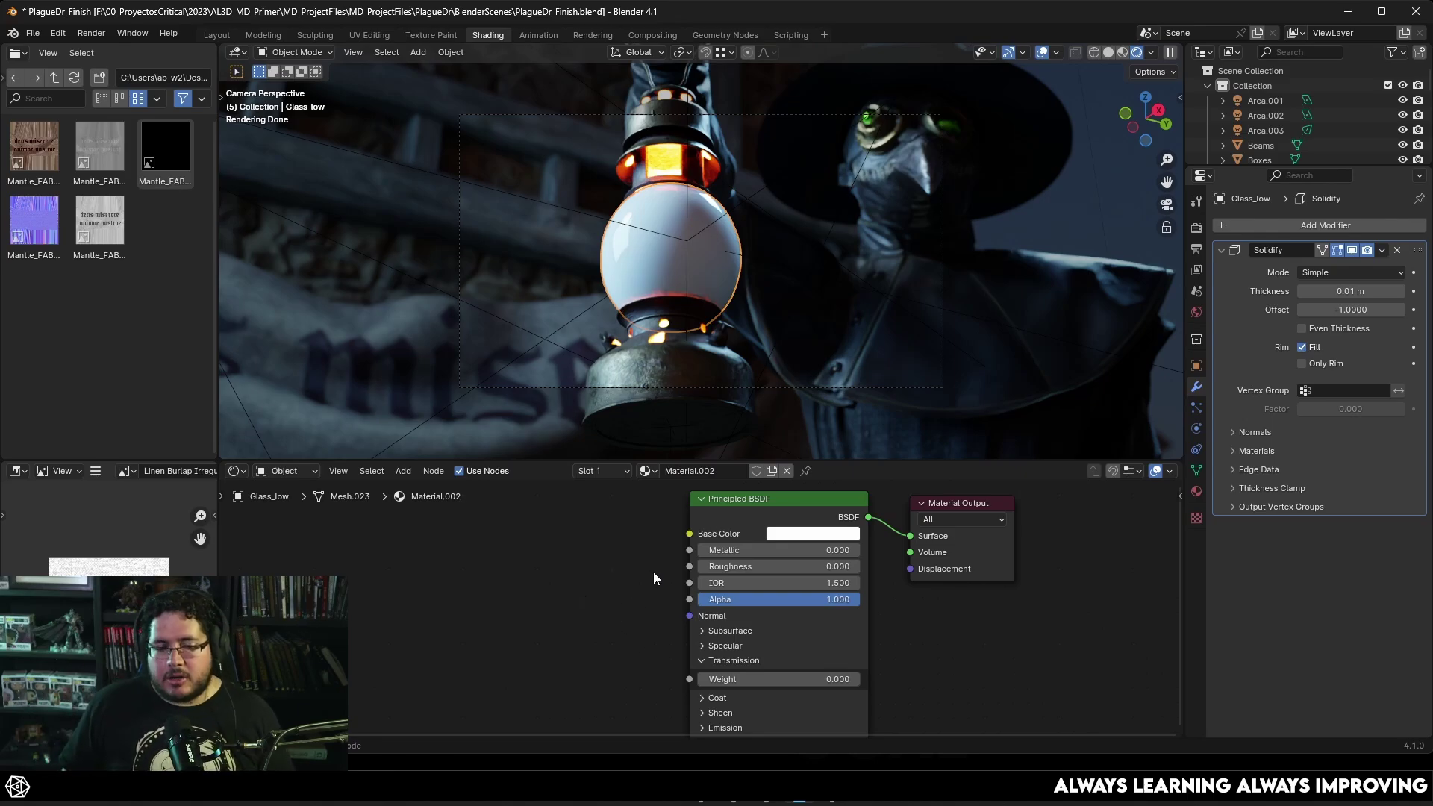
- Set the Transmission Weight of the lantern glass material's Principled BSDF to 1.000
{"action": "scroll", "coordinate": [620, 582], "scroll_direction": "down", "scroll_amount": 1}
{"action": "right_click", "coordinate": [610, 584]}
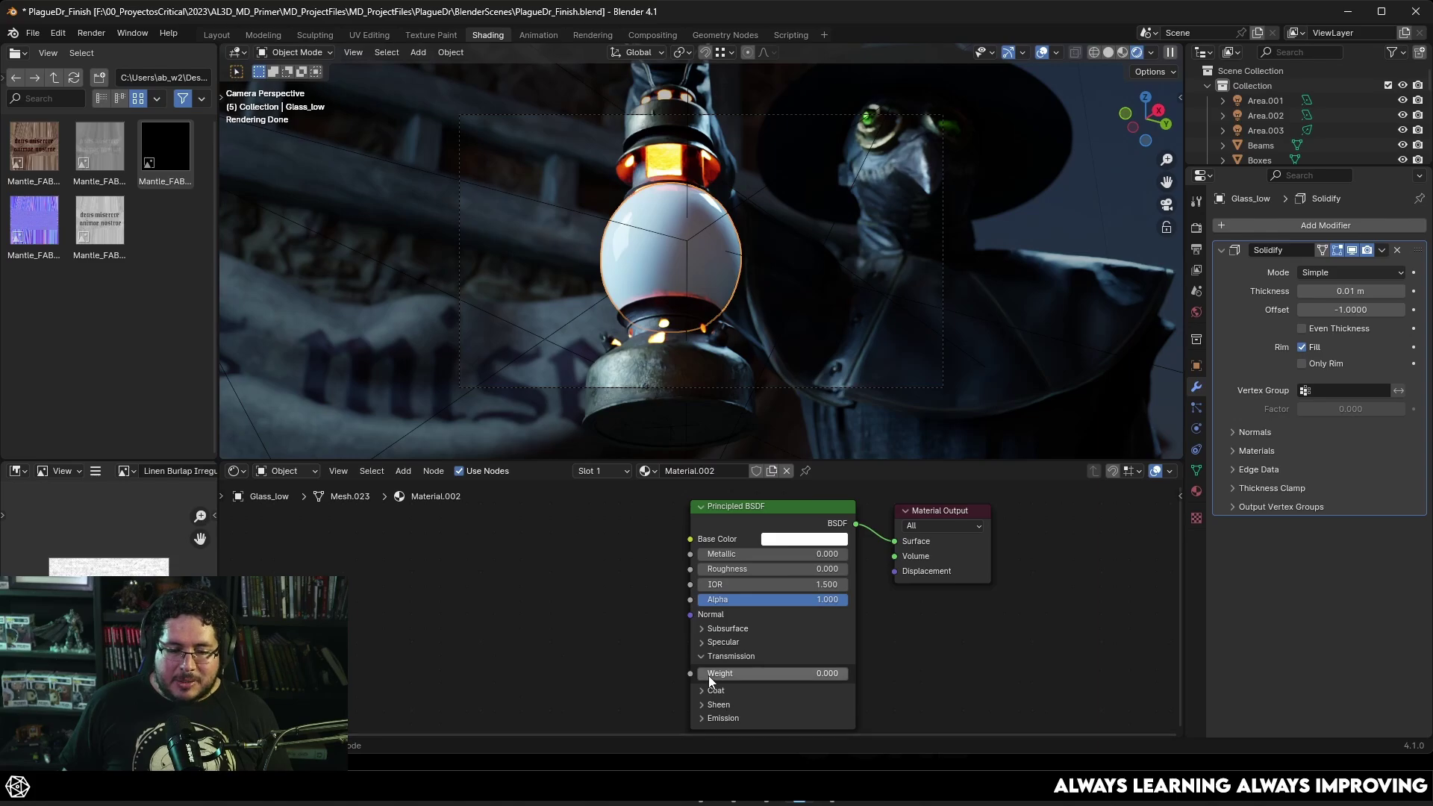
{"action": "left_click_drag", "start_coordinate": [709, 675], "coordinate": [849, 673]}
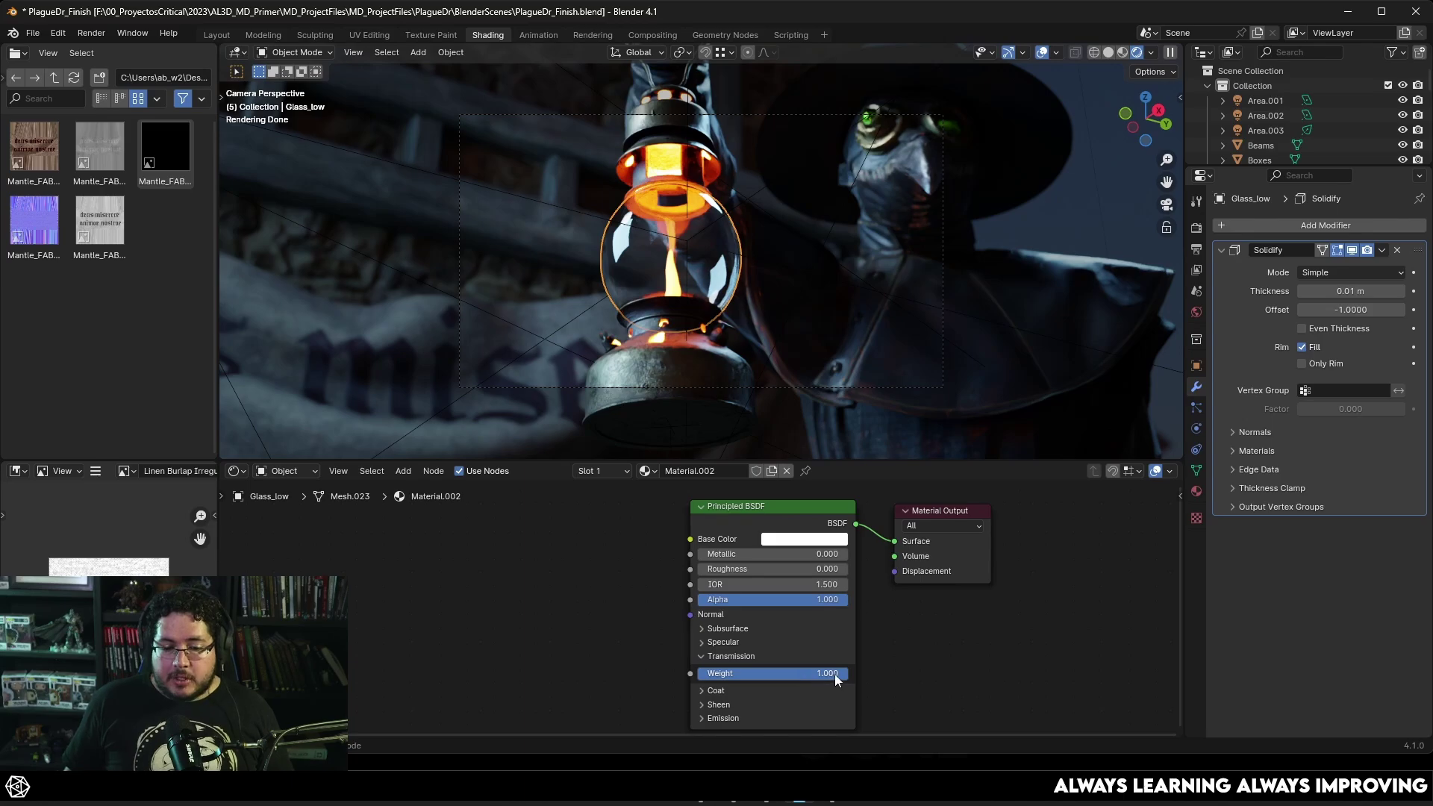
{"action": "left_click_drag", "start_coordinate": [835, 674], "coordinate": [773, 674]}
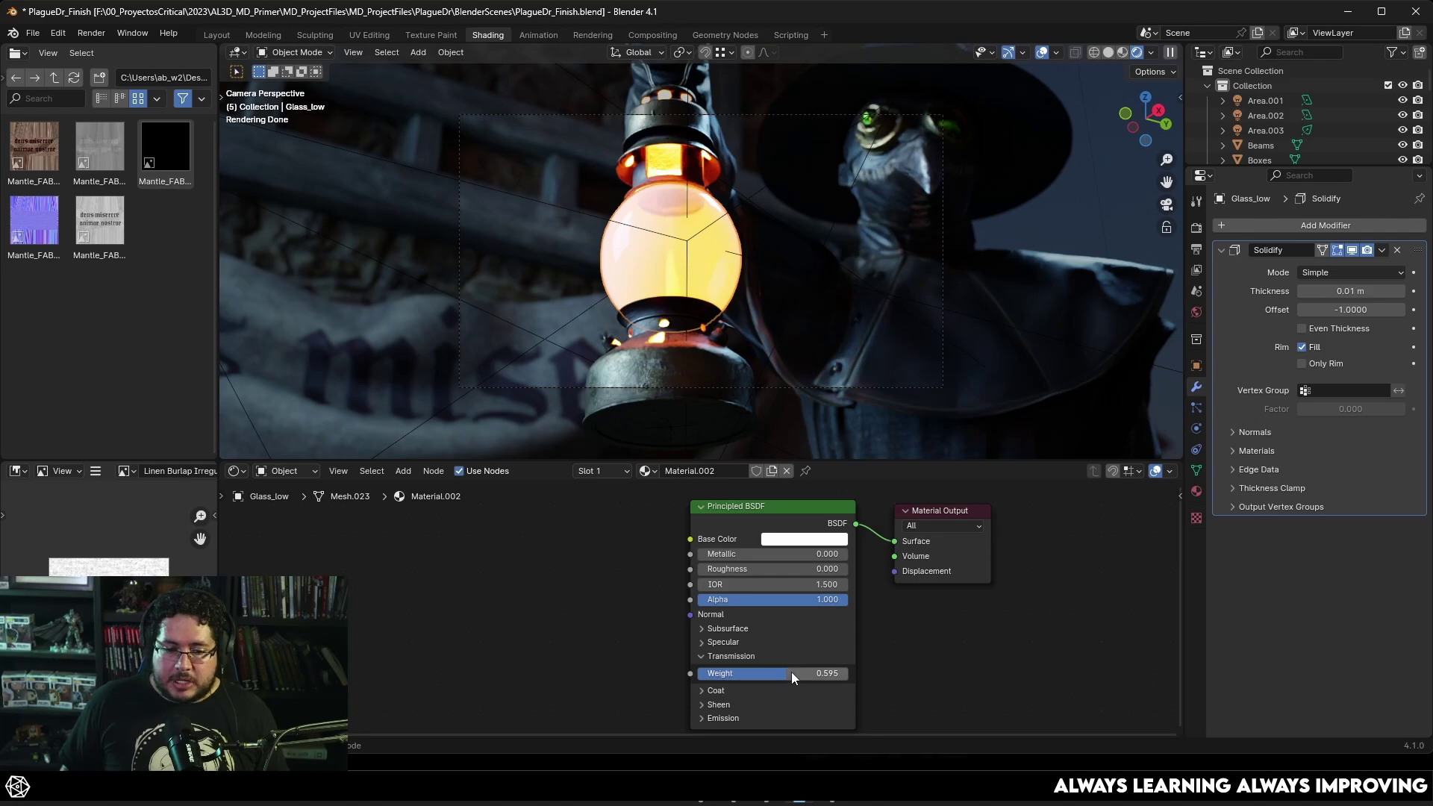
{"action": "left_click_drag", "start_coordinate": [796, 673], "coordinate": [859, 672]}
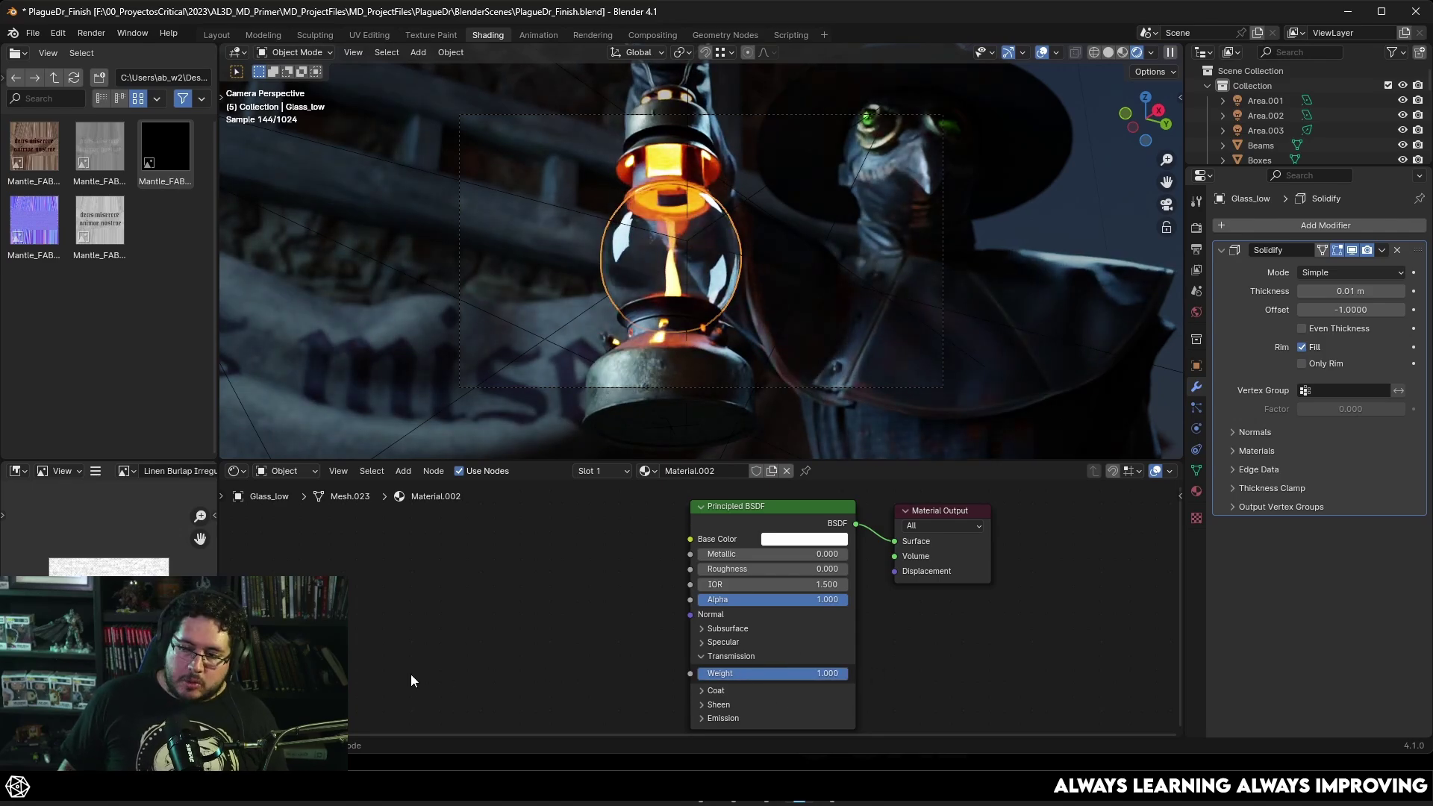
- Tint the glass material's base color a light mint green, with roughness at 0.000
{"action": "left_click", "coordinate": [802, 539]}
{"action": "mouse_move", "coordinate": [829, 390]}
{"action": "left_mouse_down"}
{"action": "mouse_move", "coordinate": [856, 380]}
{"action": "mouse_move", "coordinate": [819, 364]}
{"action": "left_mouse_up"}
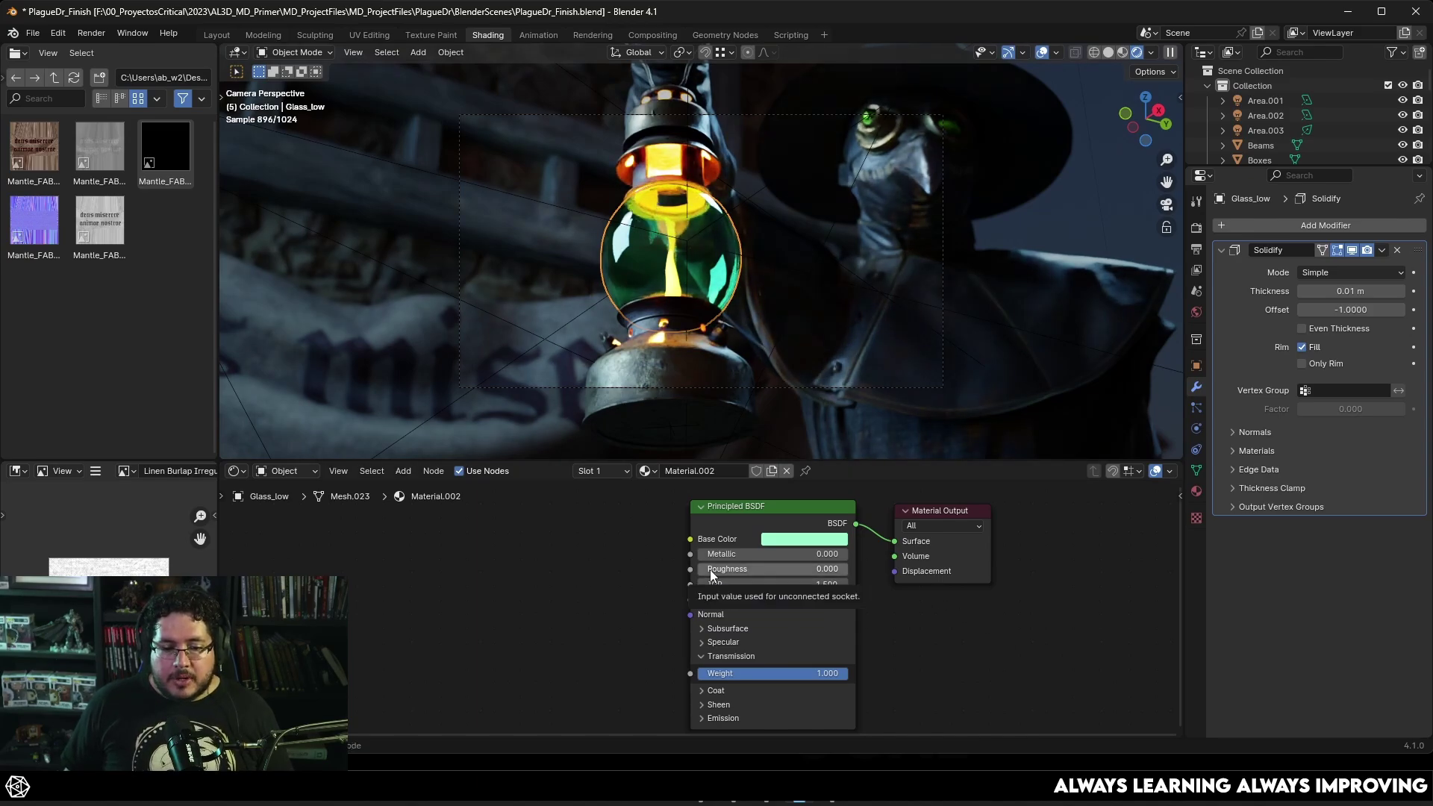
{"action": "mouse_move", "coordinate": [709, 570]}
{"action": "left_mouse_down"}
{"action": "mouse_move", "coordinate": [746, 570]}
{"action": "mouse_move", "coordinate": [697, 571]}
{"action": "left_mouse_up"}
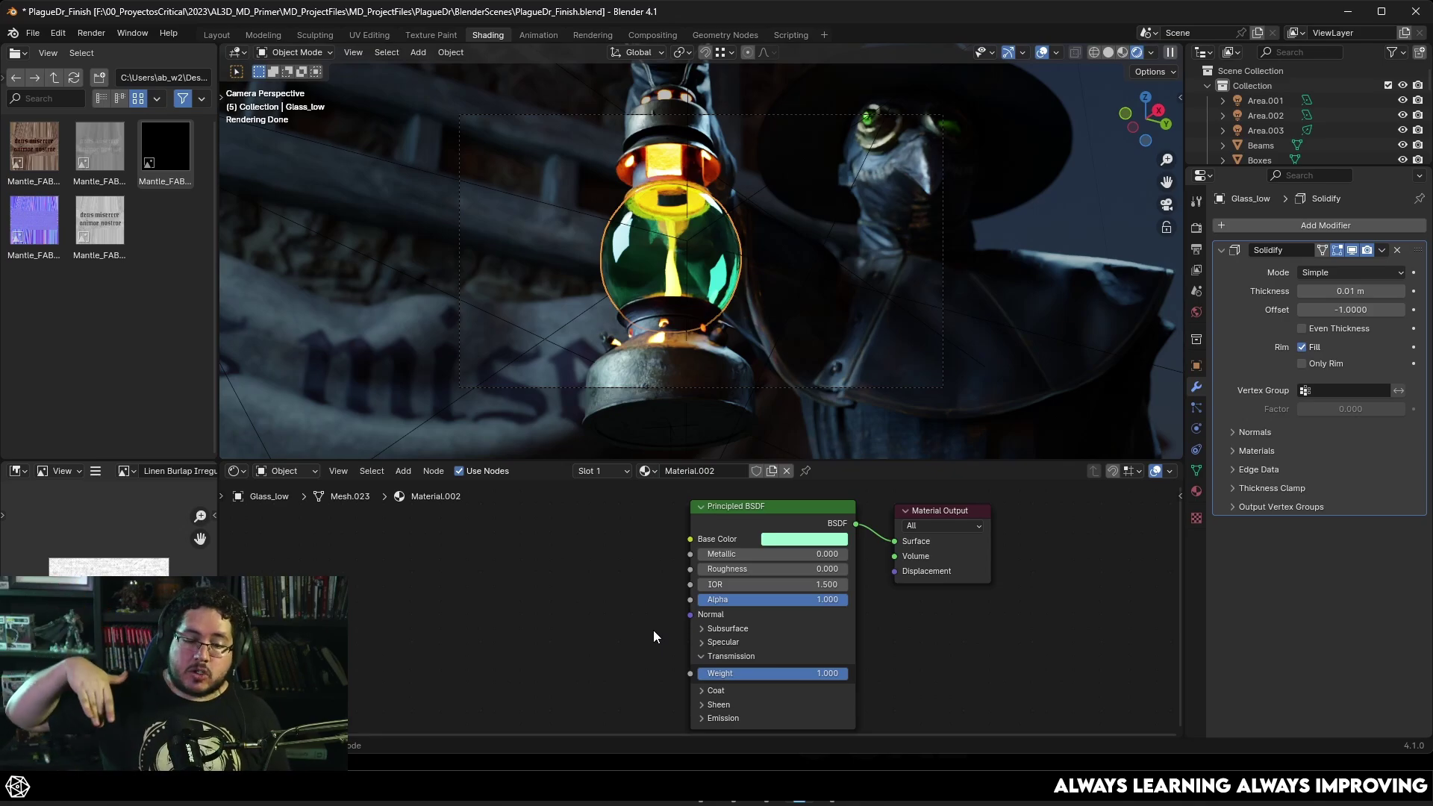
- Try the glass material's IOR at 1 and at 5, and set it back to 1.5
{"action": "left_click", "coordinate": [825, 585]}
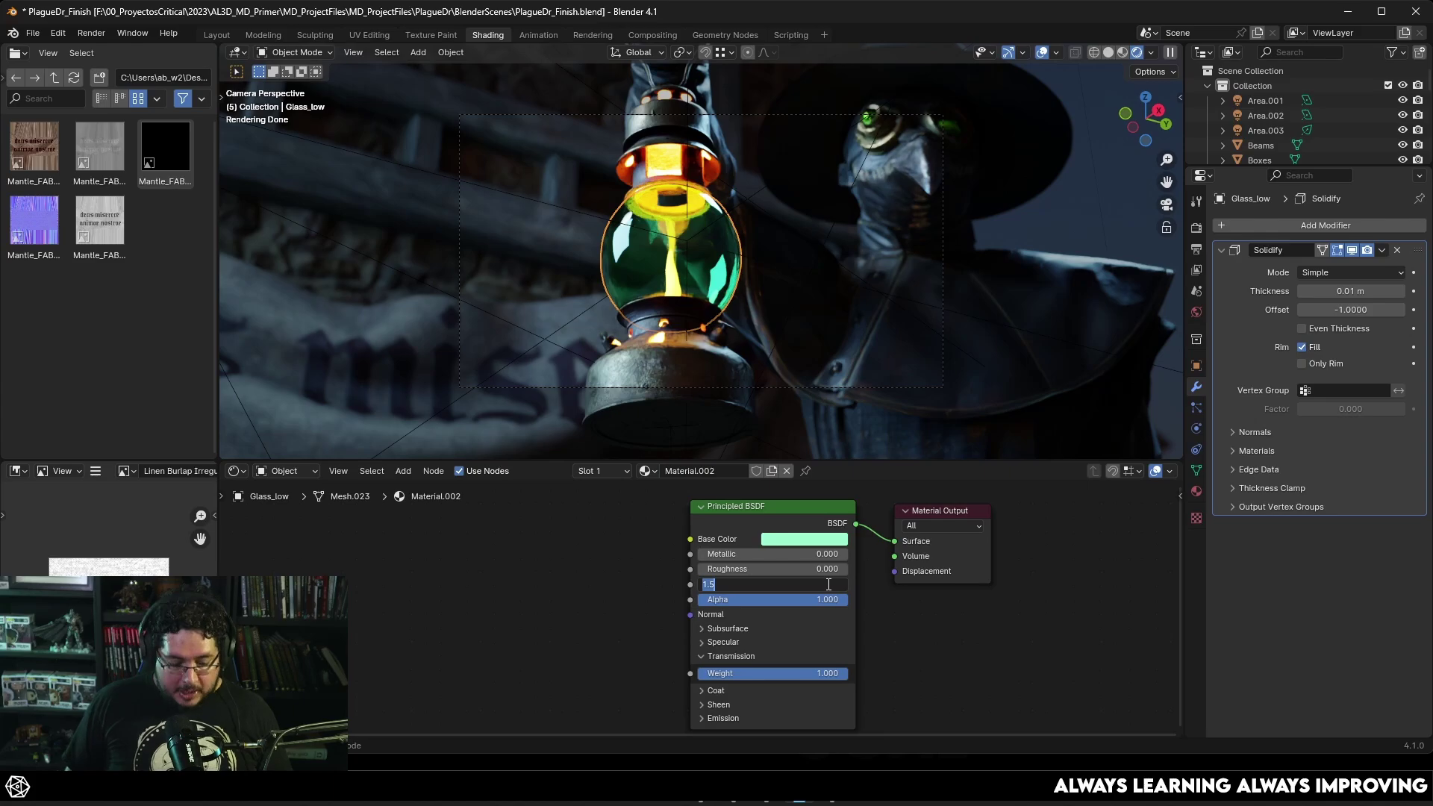
{"action": "type", "text": "1"}
{"action": "key", "text": "Return"}
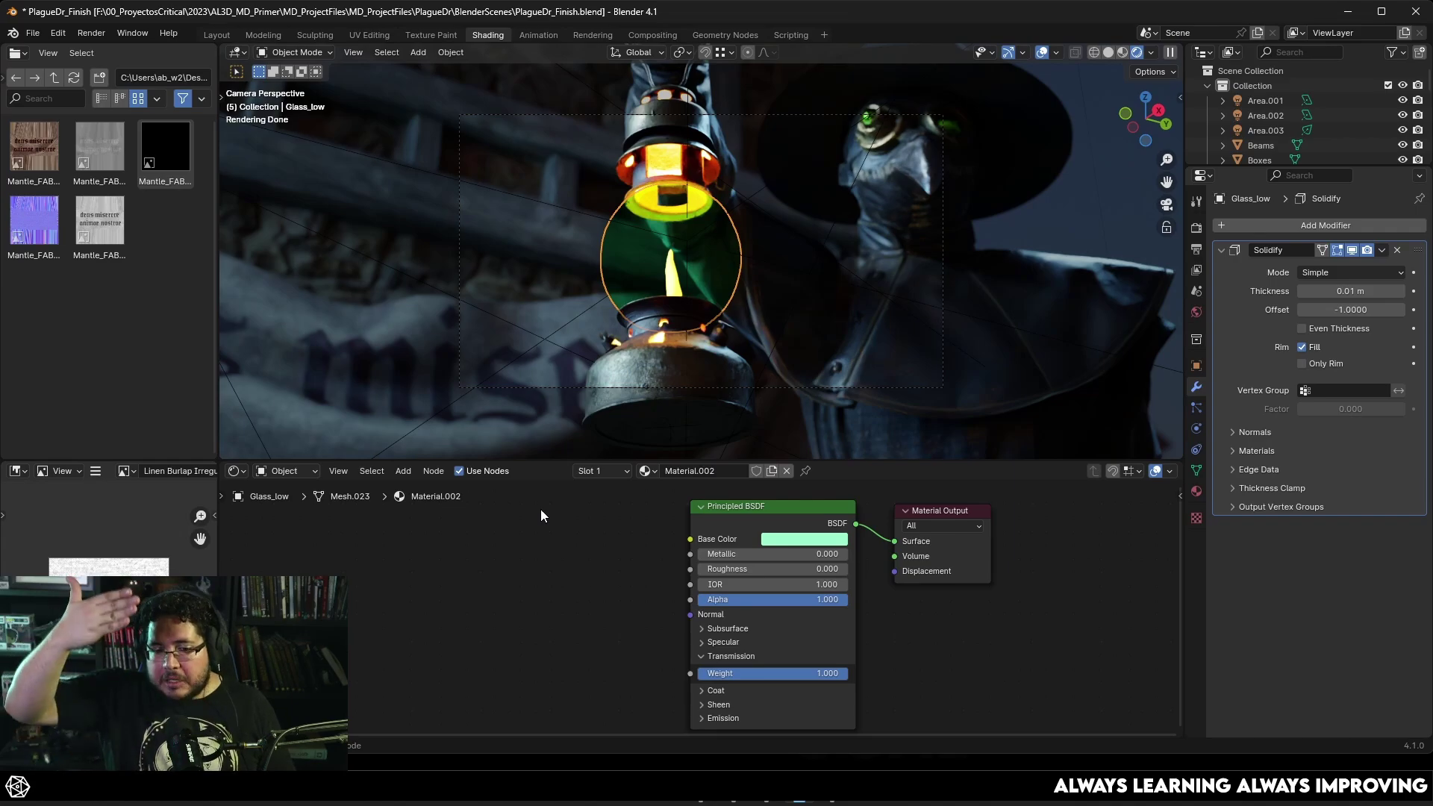
{"action": "left_click", "coordinate": [800, 585]}
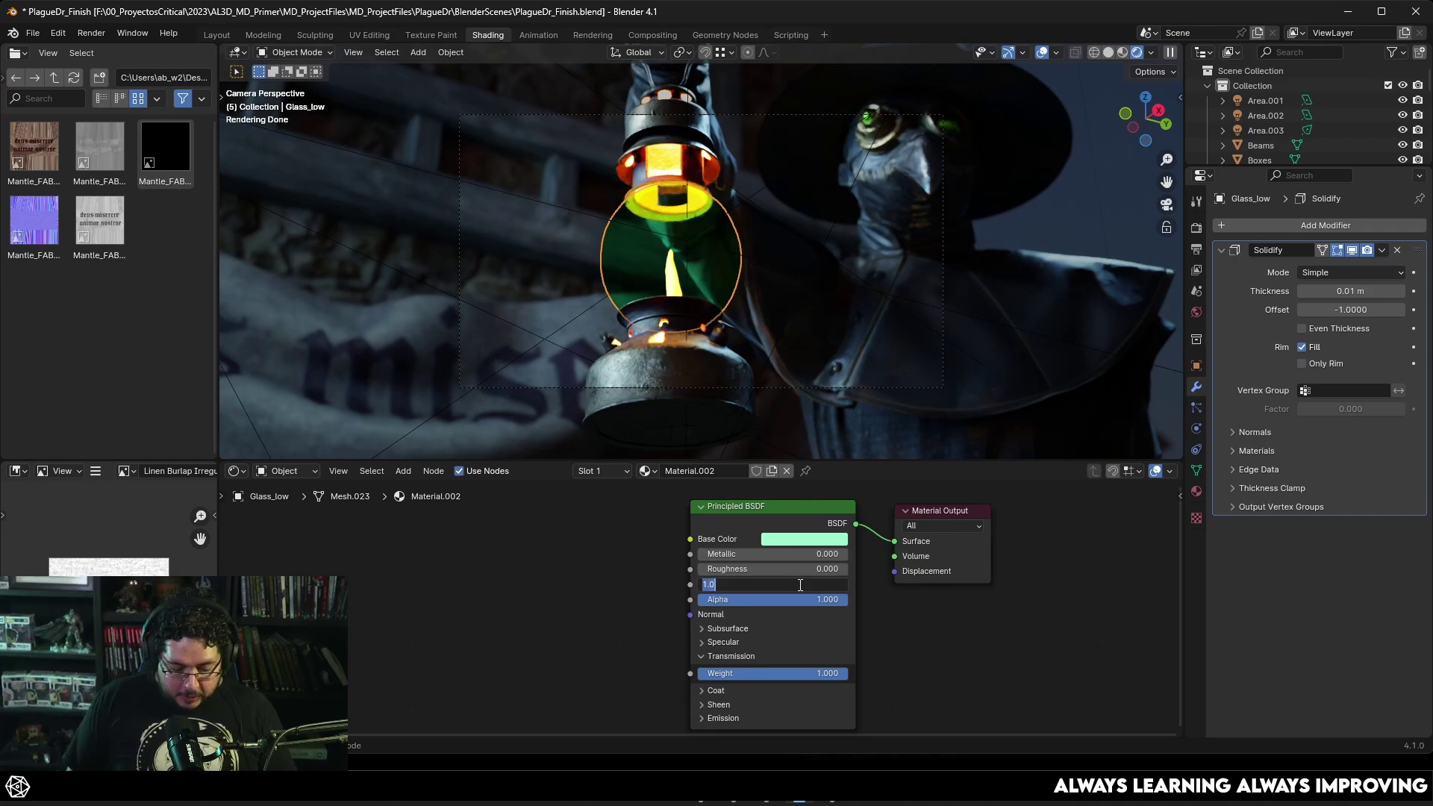
{"action": "type", "text": "5"}
{"action": "key", "text": "Return"}
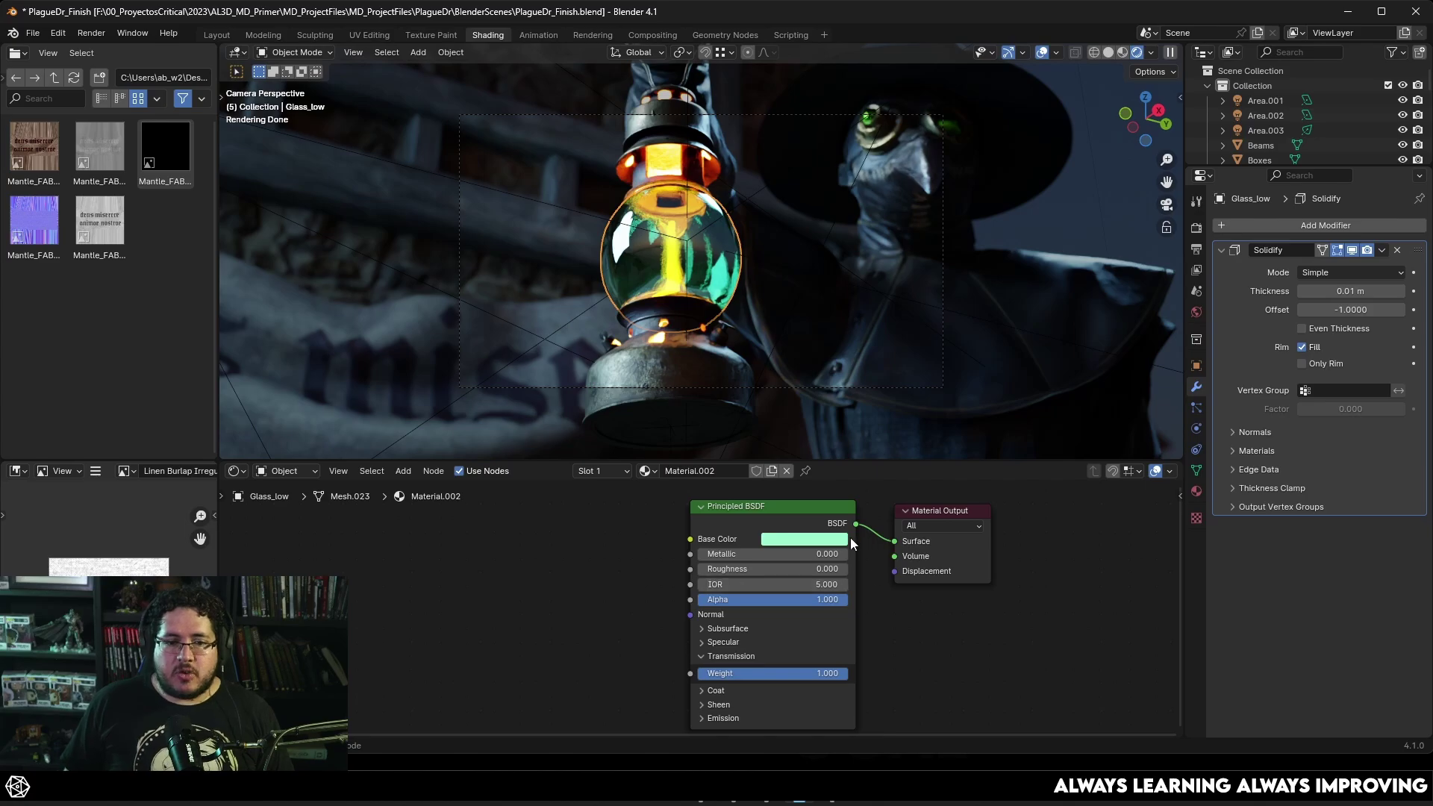
{"action": "left_click", "coordinate": [827, 585]}
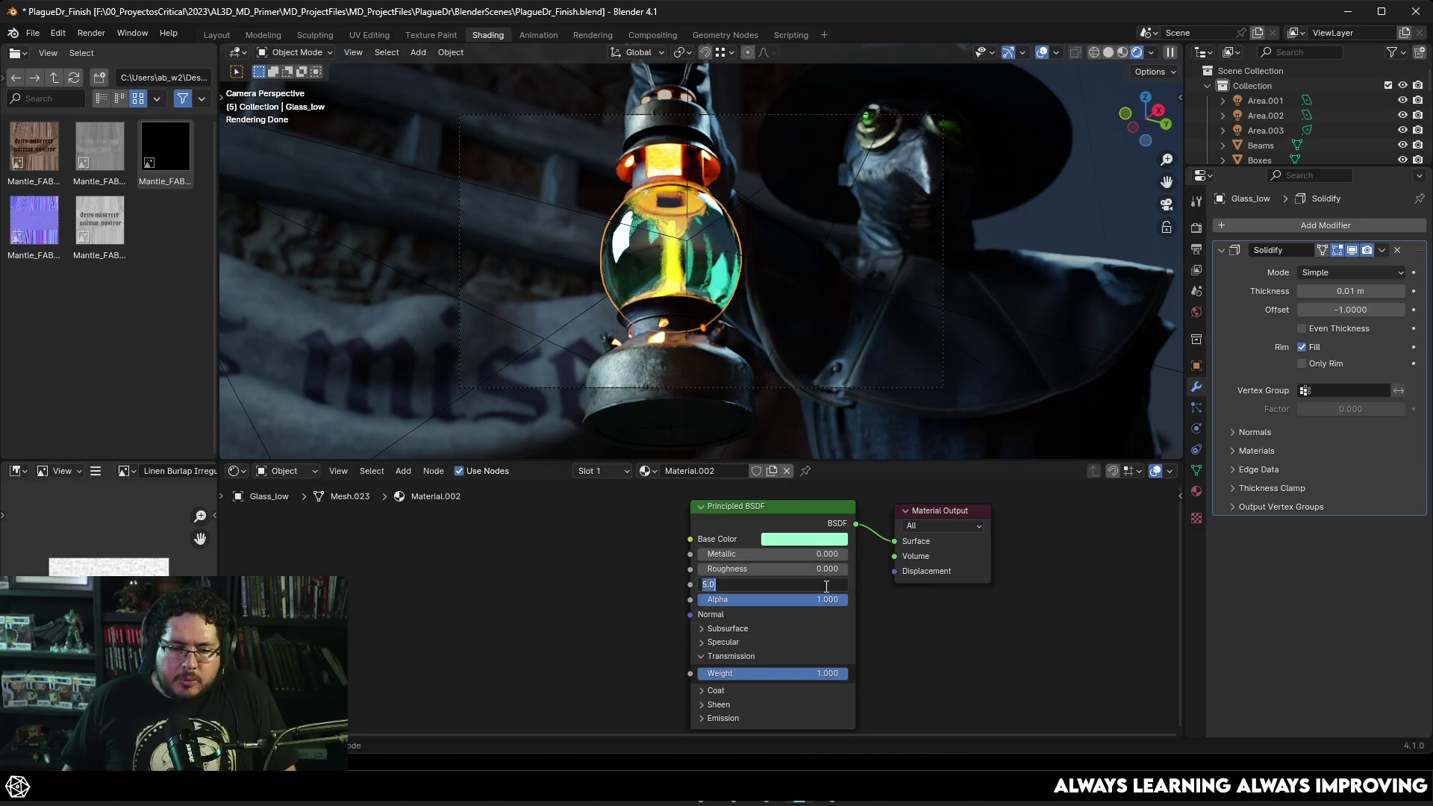
{"action": "type", "text": "1.5"}
{"action": "key", "text": "Return"}
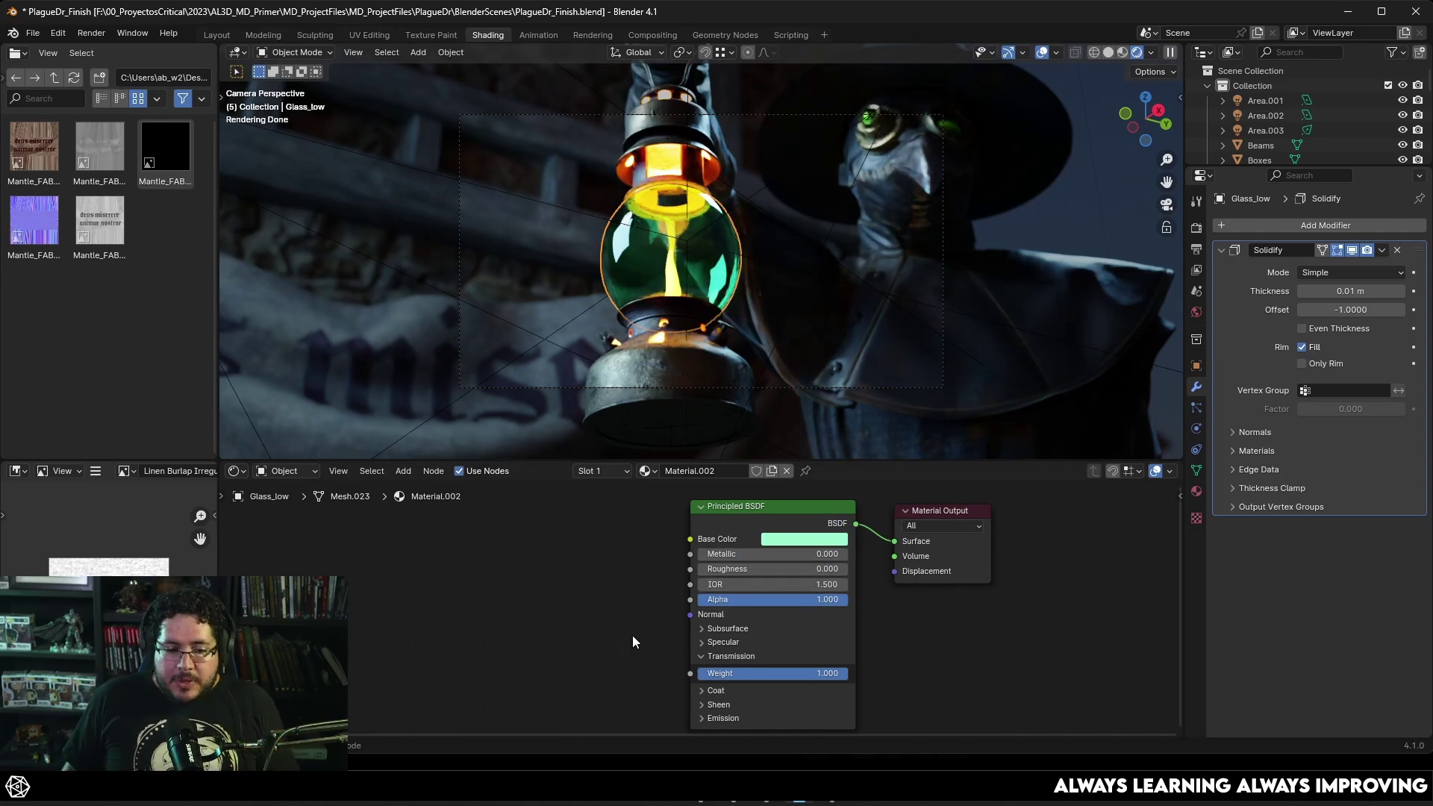
{"action": "scroll", "coordinate": [632, 635], "scroll_direction": "down", "scroll_amount": 1}
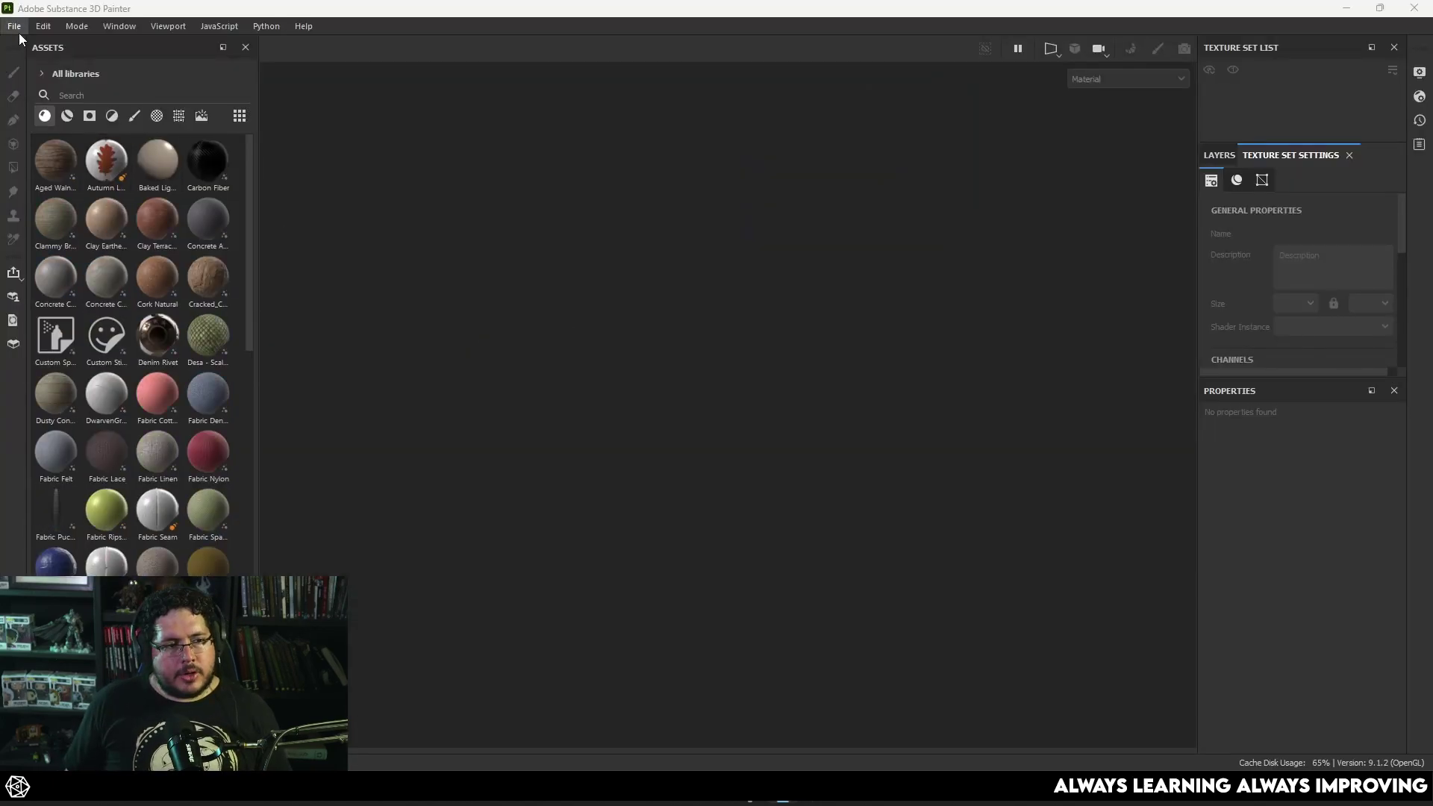
- In Substance 3D Painter, start a new project with a 2048 document resolution and the OpenGL normal map format
{"action": "left_click", "coordinate": [15, 26]}
{"action": "left_click", "coordinate": [74, 46]}
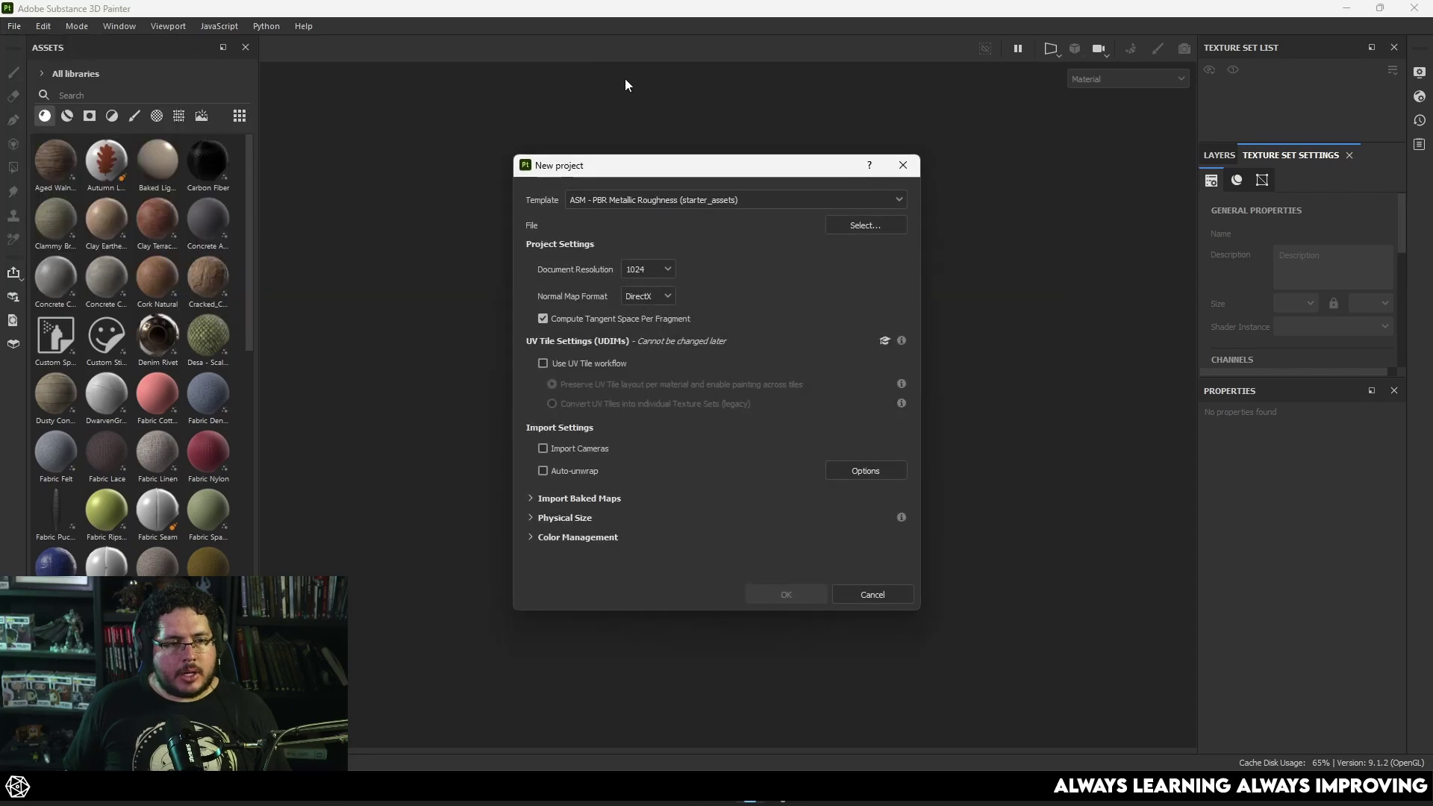
{"action": "left_click", "coordinate": [647, 269]}
{"action": "left_click", "coordinate": [647, 348]}
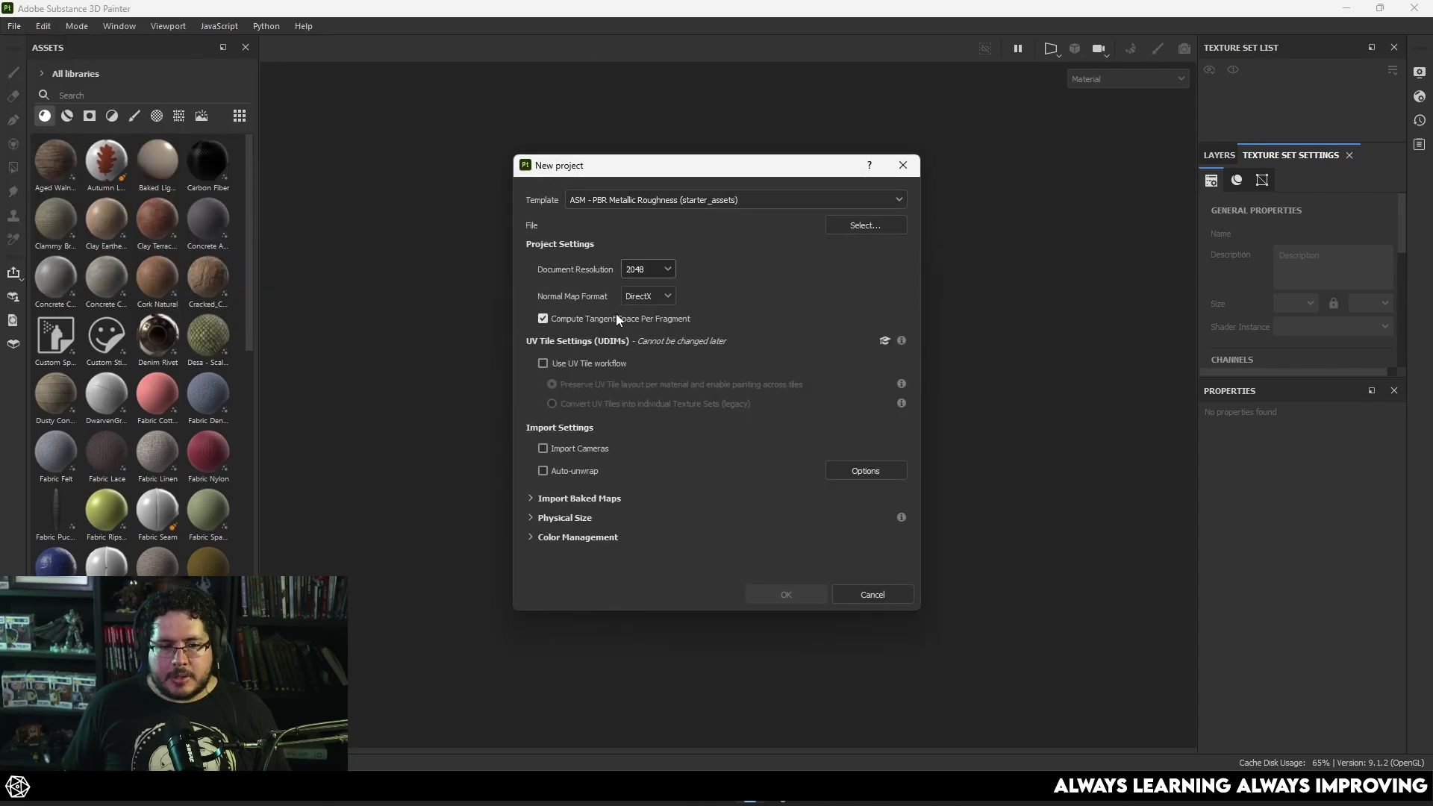
{"action": "left_click", "coordinate": [669, 298]}
{"action": "left_click", "coordinate": [660, 323]}
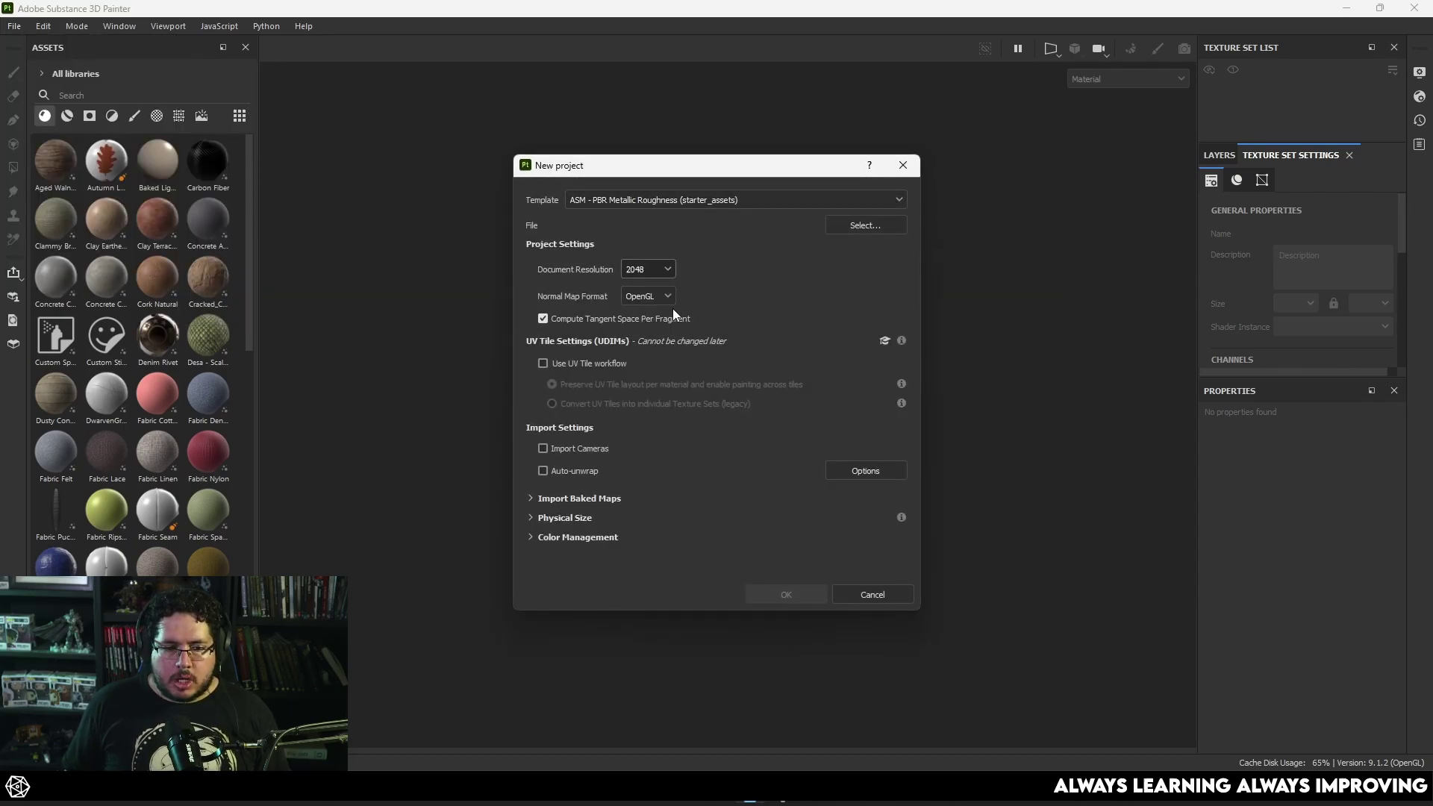
- Load GlassDemo.fbx from the Desktop as the project mesh and create the project
{"action": "left_click", "coordinate": [862, 225]}
{"action": "scroll", "coordinate": [746, 403], "scroll_direction": "down", "scroll_amount": 1}
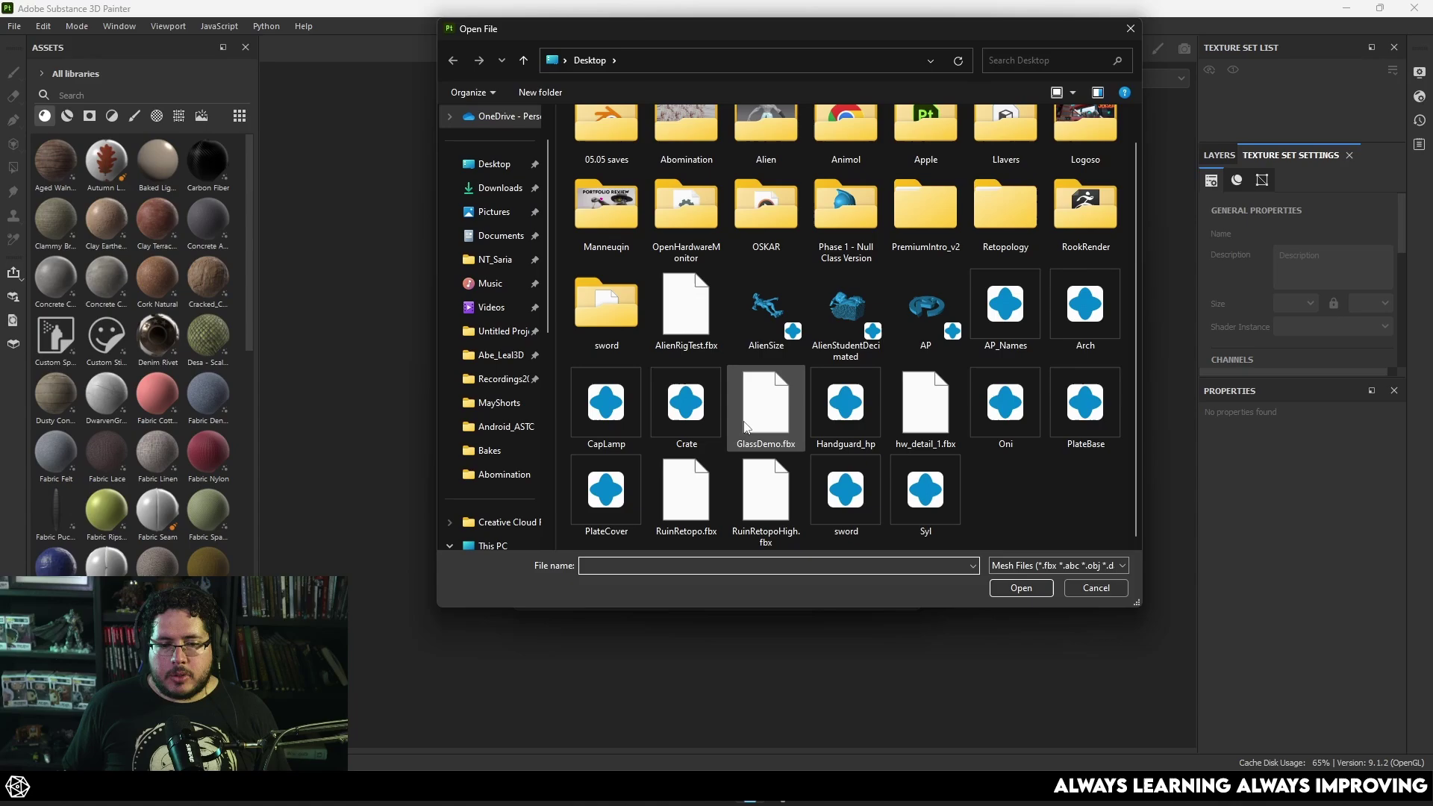
{"action": "double_click", "coordinate": [782, 409]}
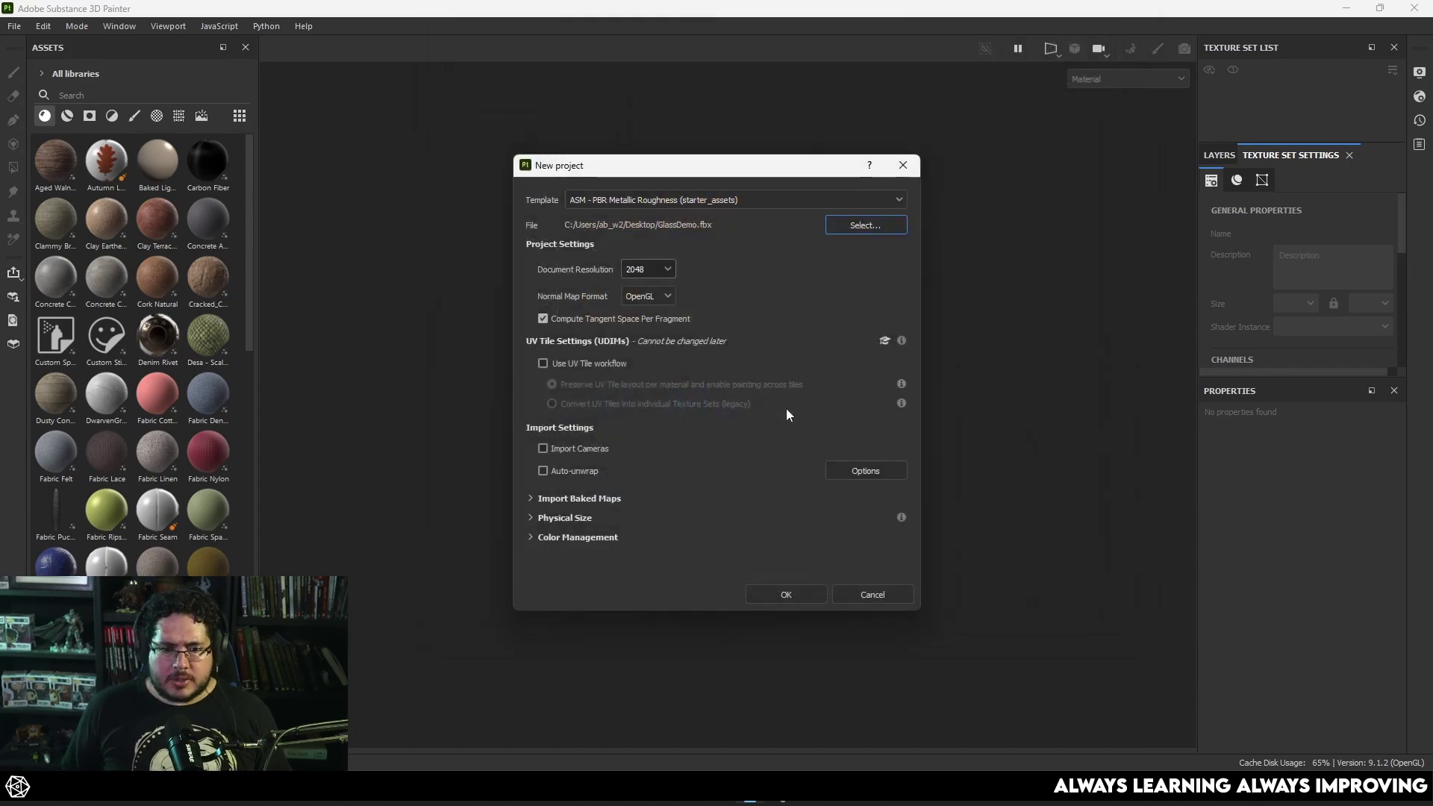
{"action": "left_click", "coordinate": [808, 590]}
{"action": "right_click_drag", "start_coordinate": [1008, 498], "coordinate": [720, 362], "text": "alt"}
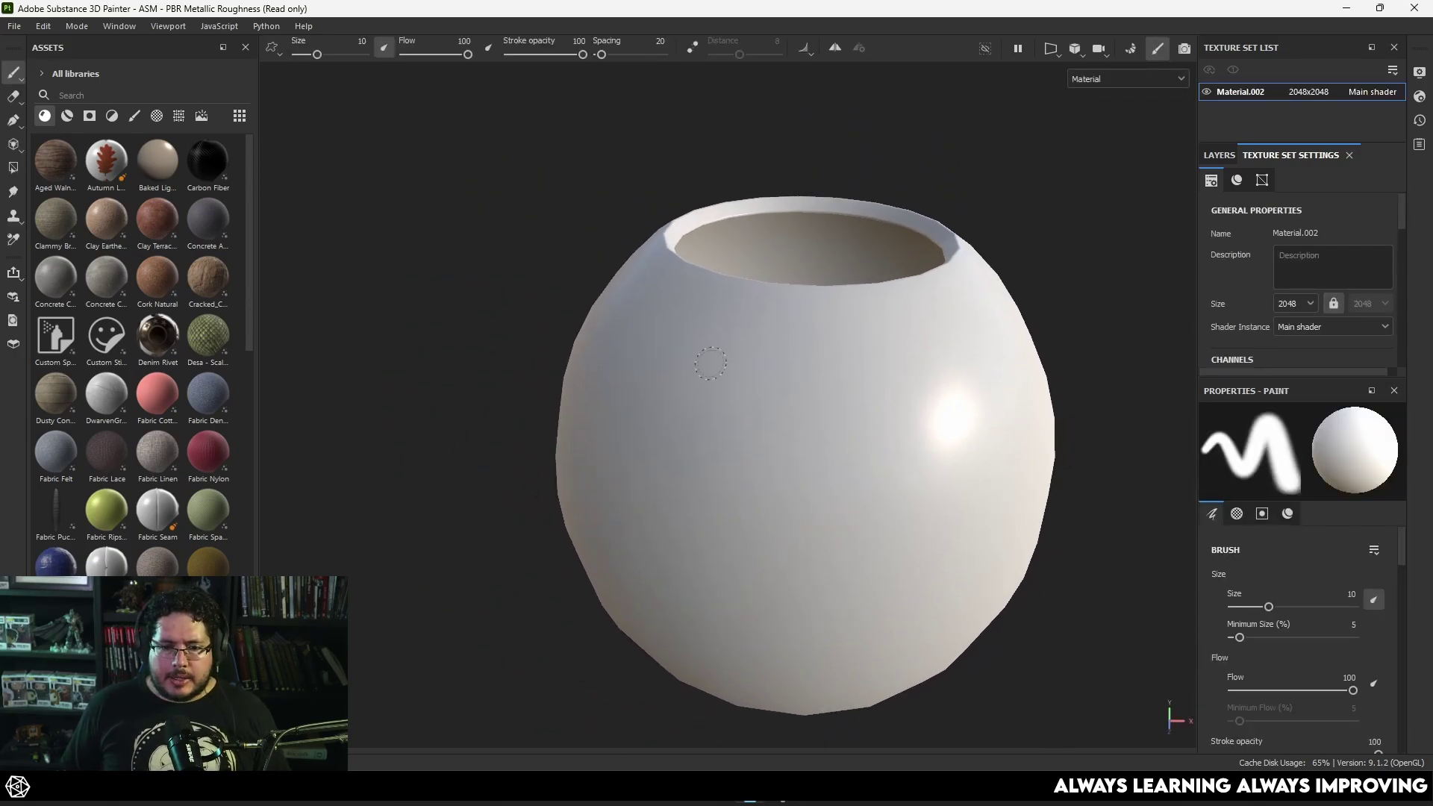
{"action": "middle_click_drag", "start_coordinate": [912, 440], "coordinate": [866, 403], "text": "alt"}
{"action": "right_click_drag", "start_coordinate": [866, 403], "coordinate": [808, 306], "text": "alt"}
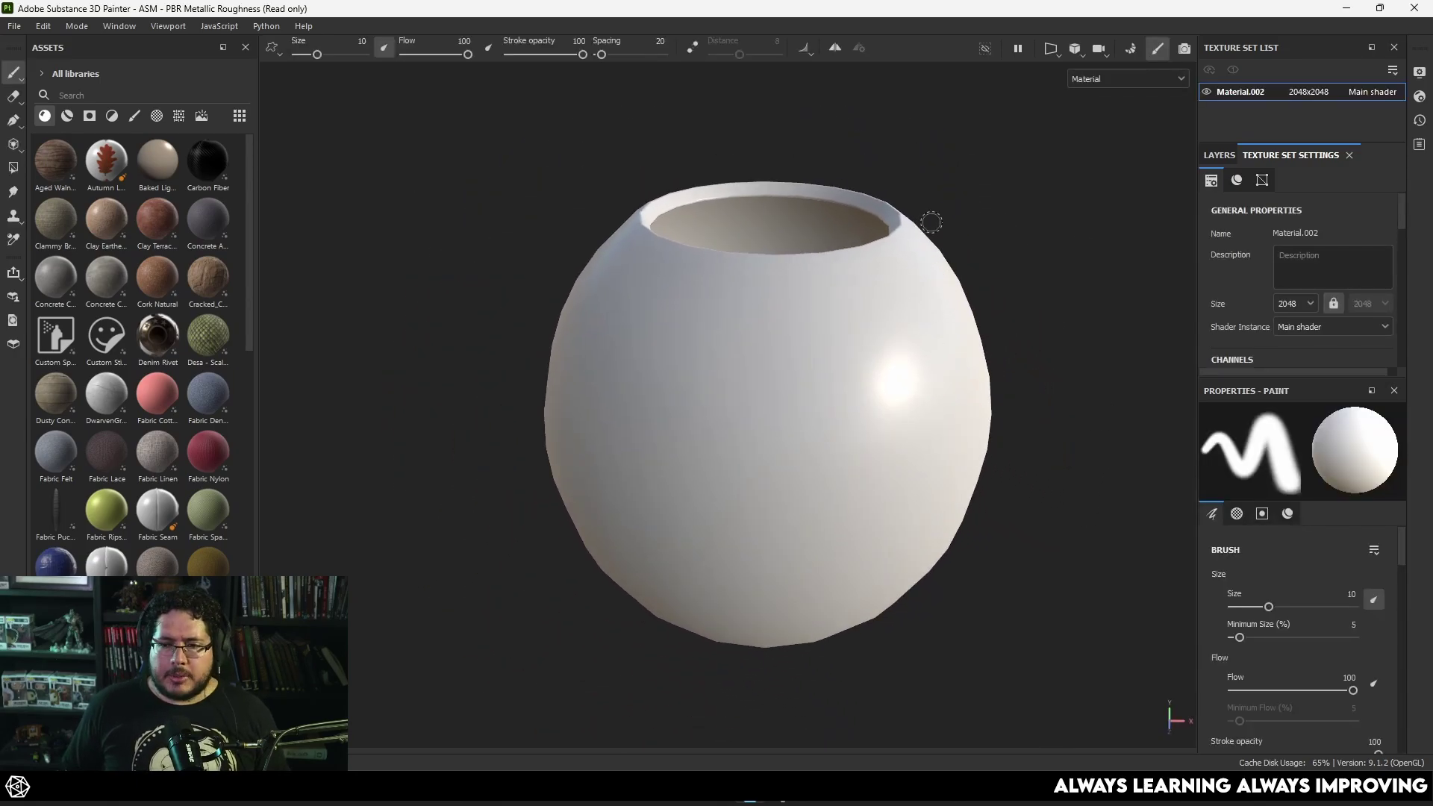
- Use the asm-metal-rough shader and enable translucency in its interior parameters
{"action": "left_click", "coordinate": [1418, 98]}
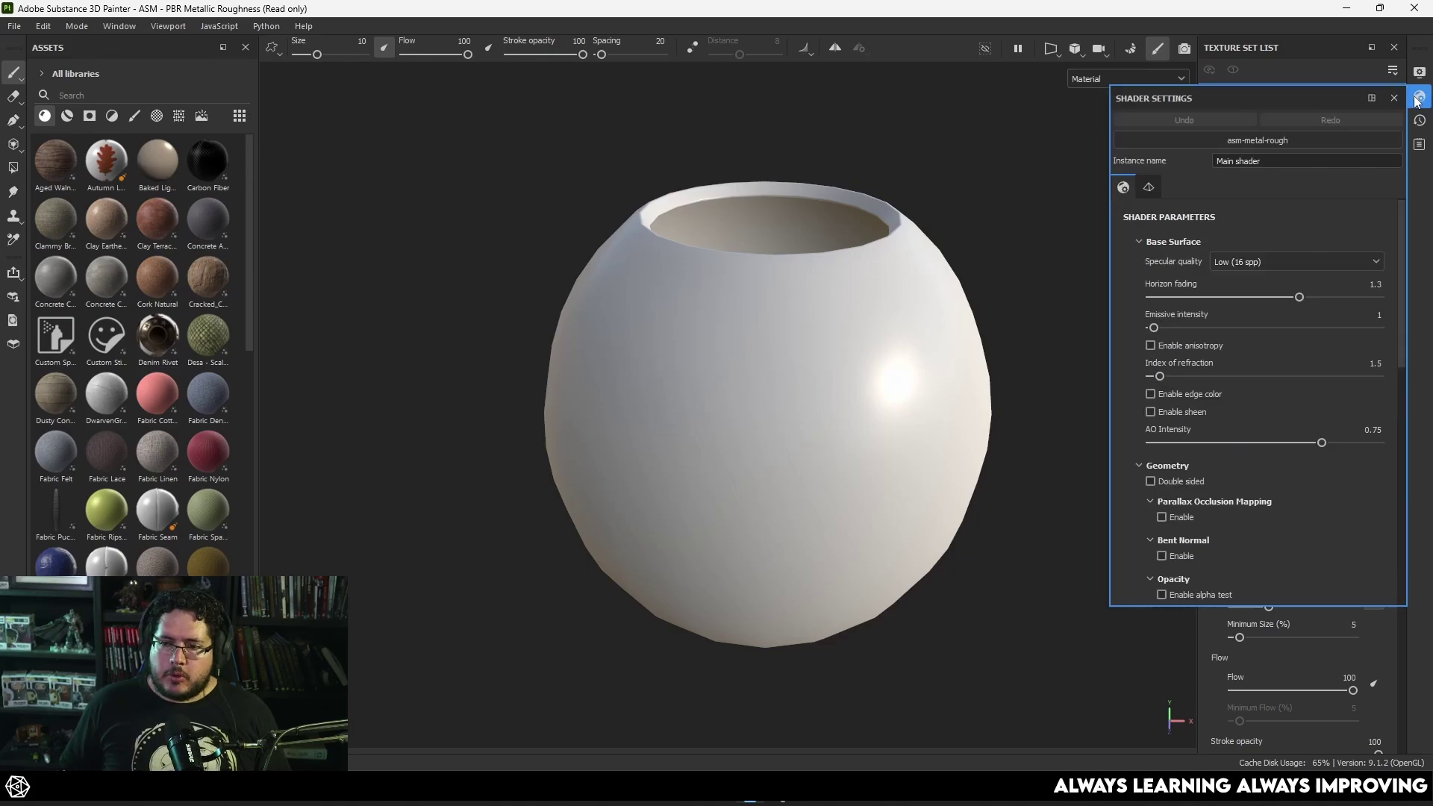
{"action": "left_click", "coordinate": [1233, 141]}
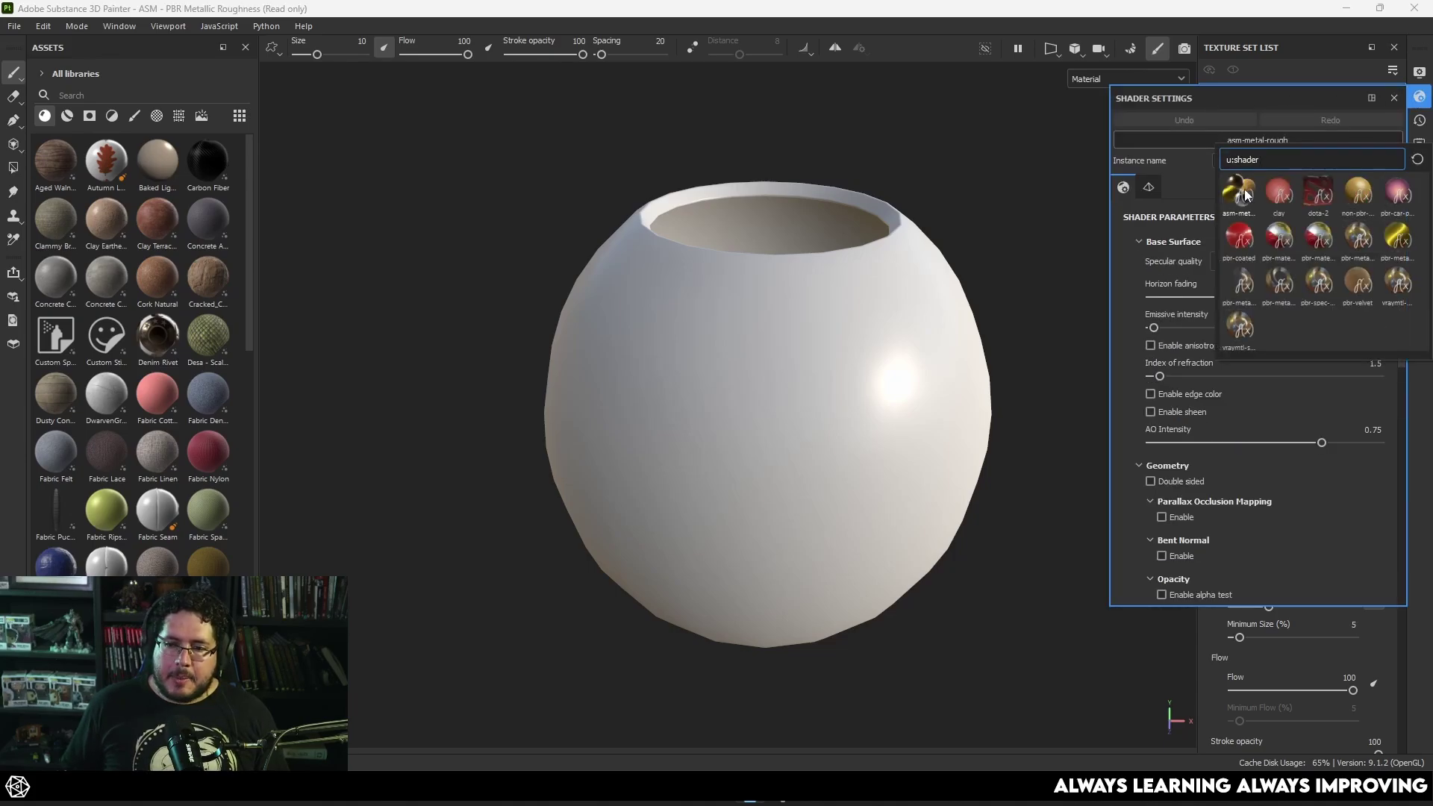
{"action": "mouse_move", "coordinate": [1245, 194]}
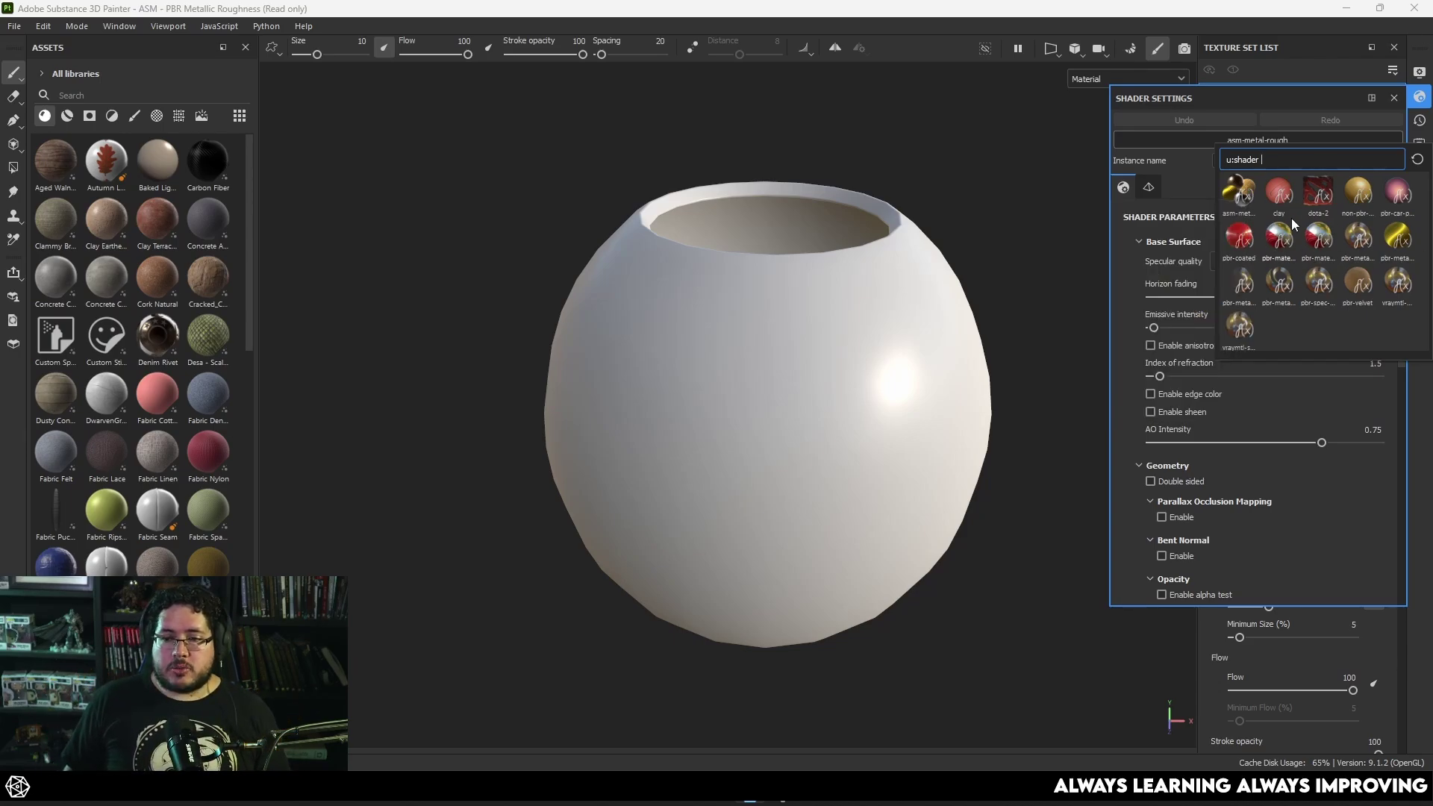
{"action": "left_click", "coordinate": [1236, 194]}
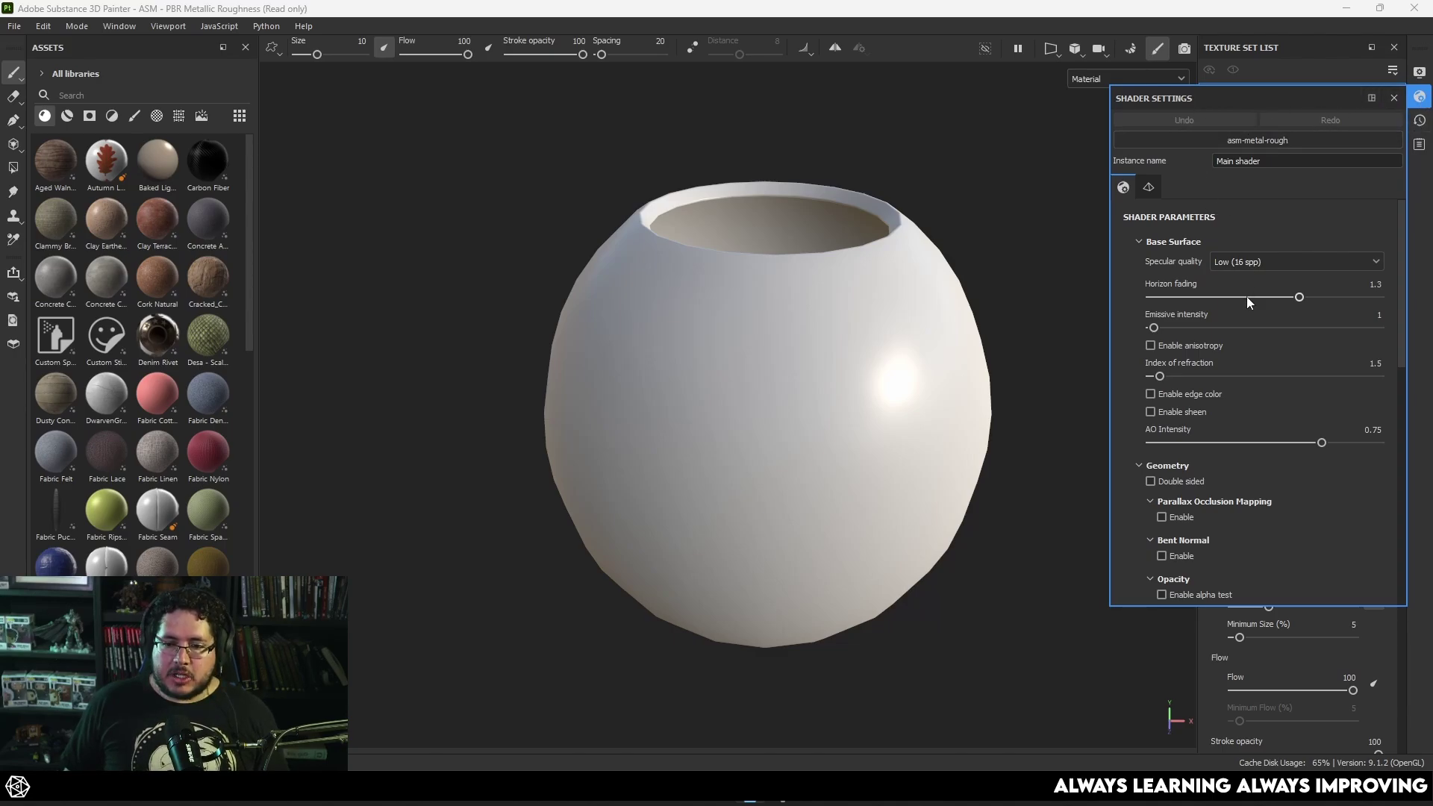
{"action": "scroll", "coordinate": [1246, 297], "scroll_direction": "down", "scroll_amount": 5}
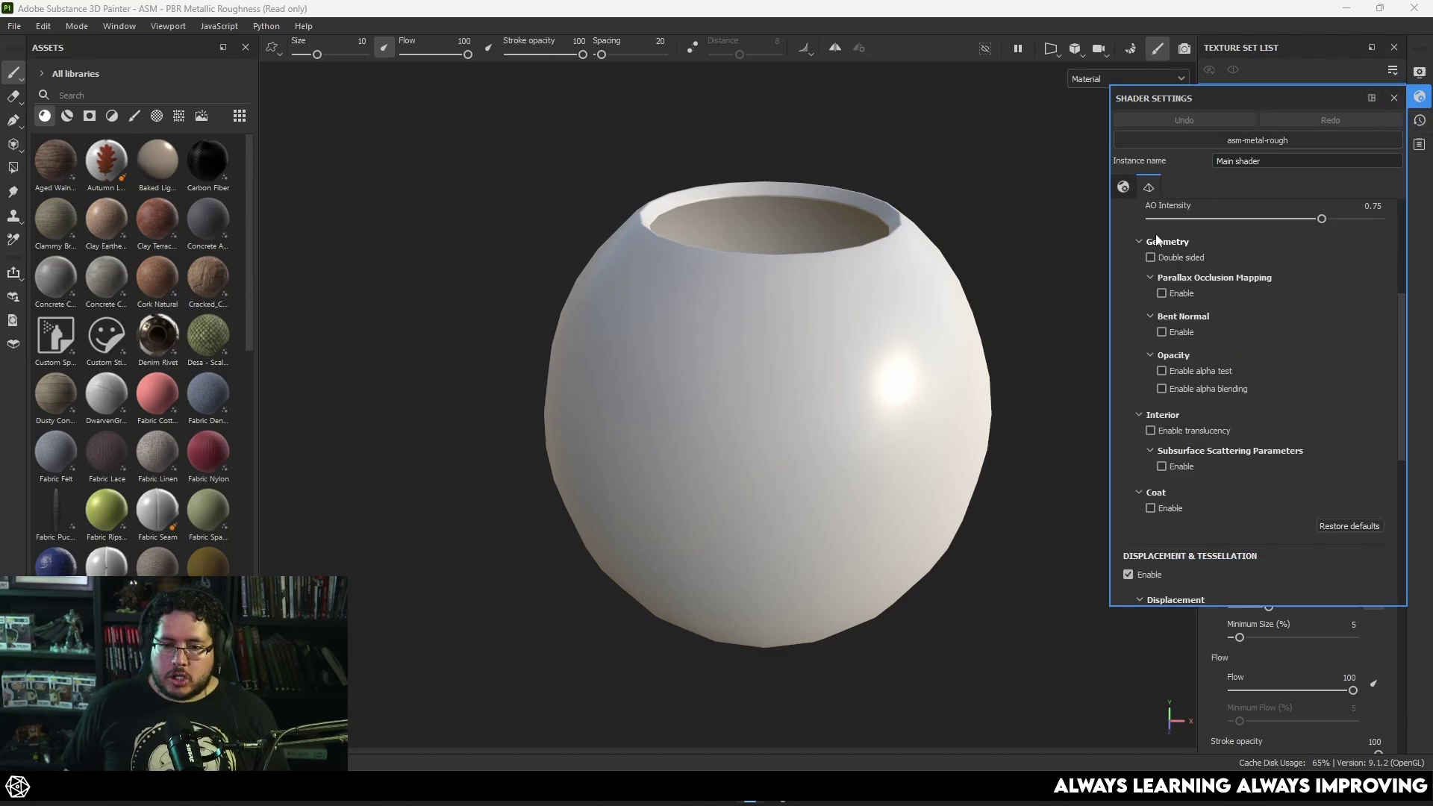
{"action": "left_click", "coordinate": [1150, 431]}
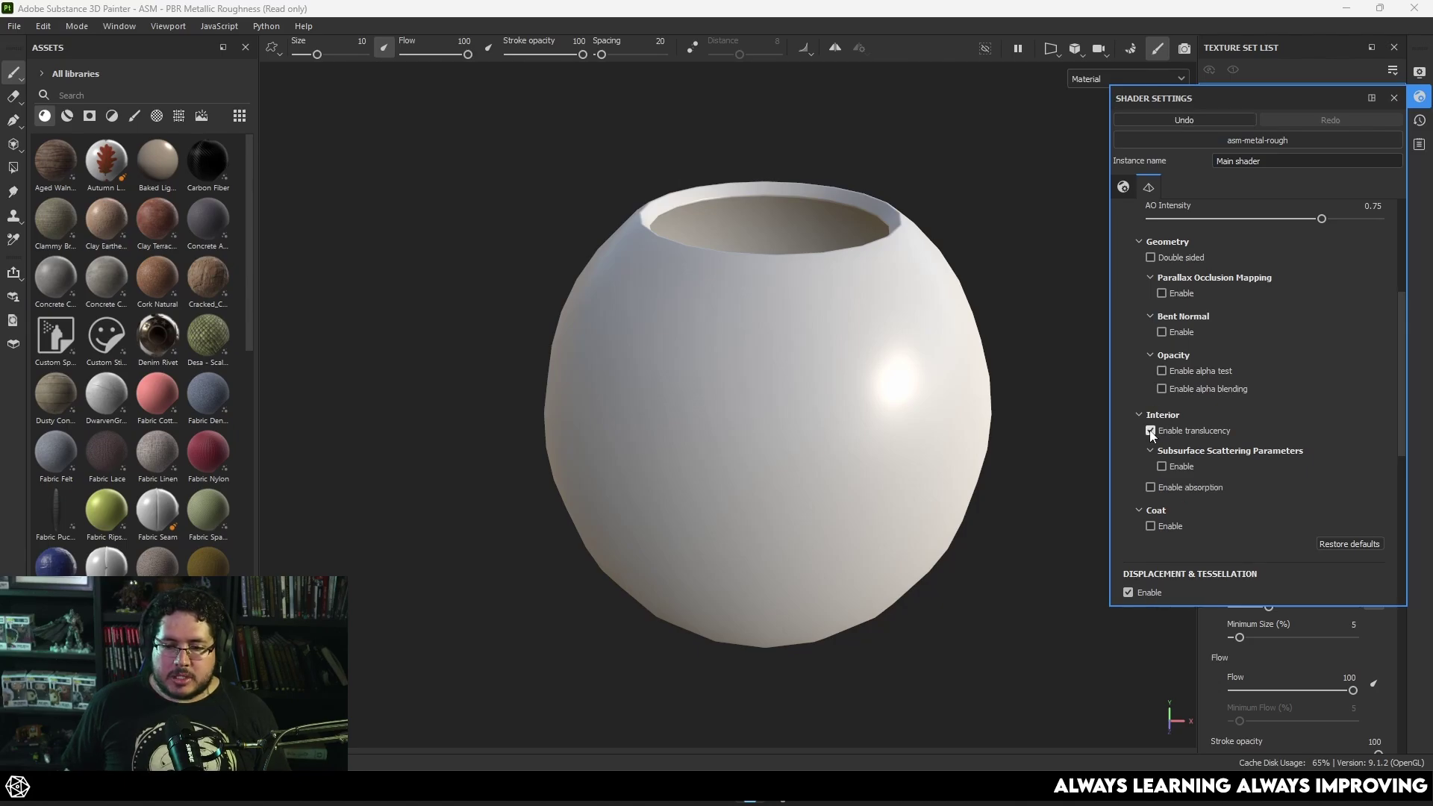
{"action": "left_click", "coordinate": [1392, 99]}
- Add a translucency channel to the Material.002 texture set
{"action": "left_click", "coordinate": [1224, 154]}
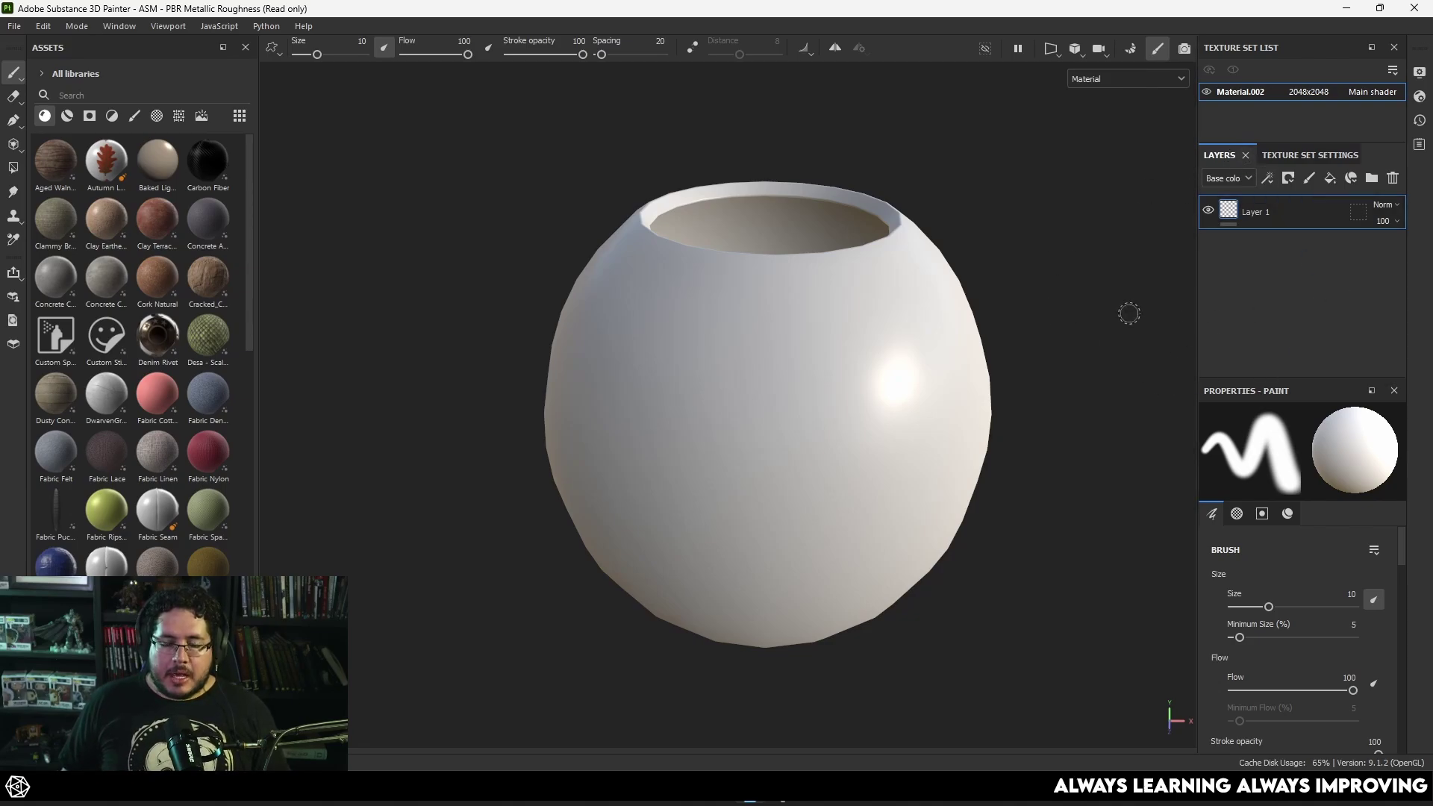
{"action": "left_click", "coordinate": [1307, 156]}
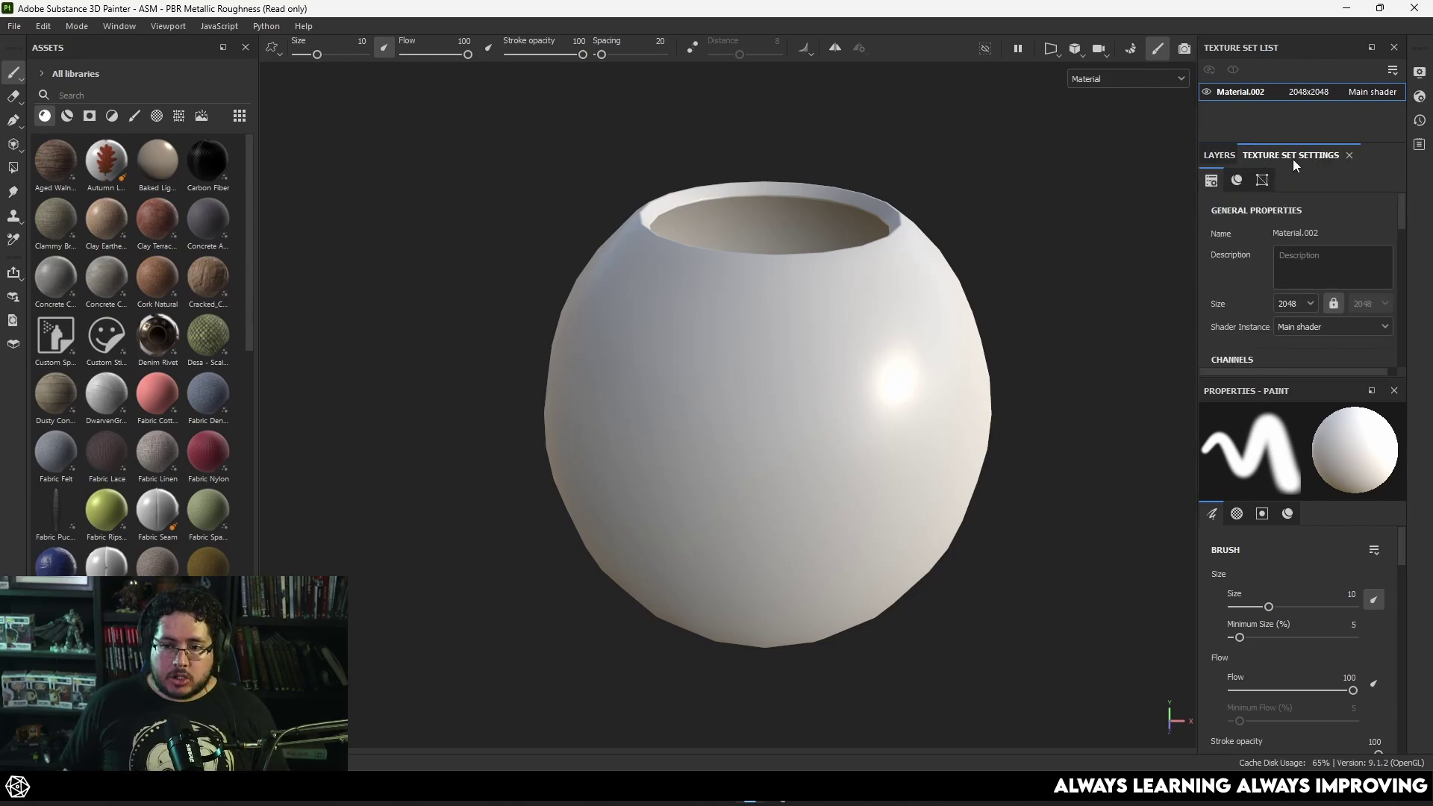
{"action": "scroll", "coordinate": [1302, 259], "scroll_direction": "down", "scroll_amount": 2}
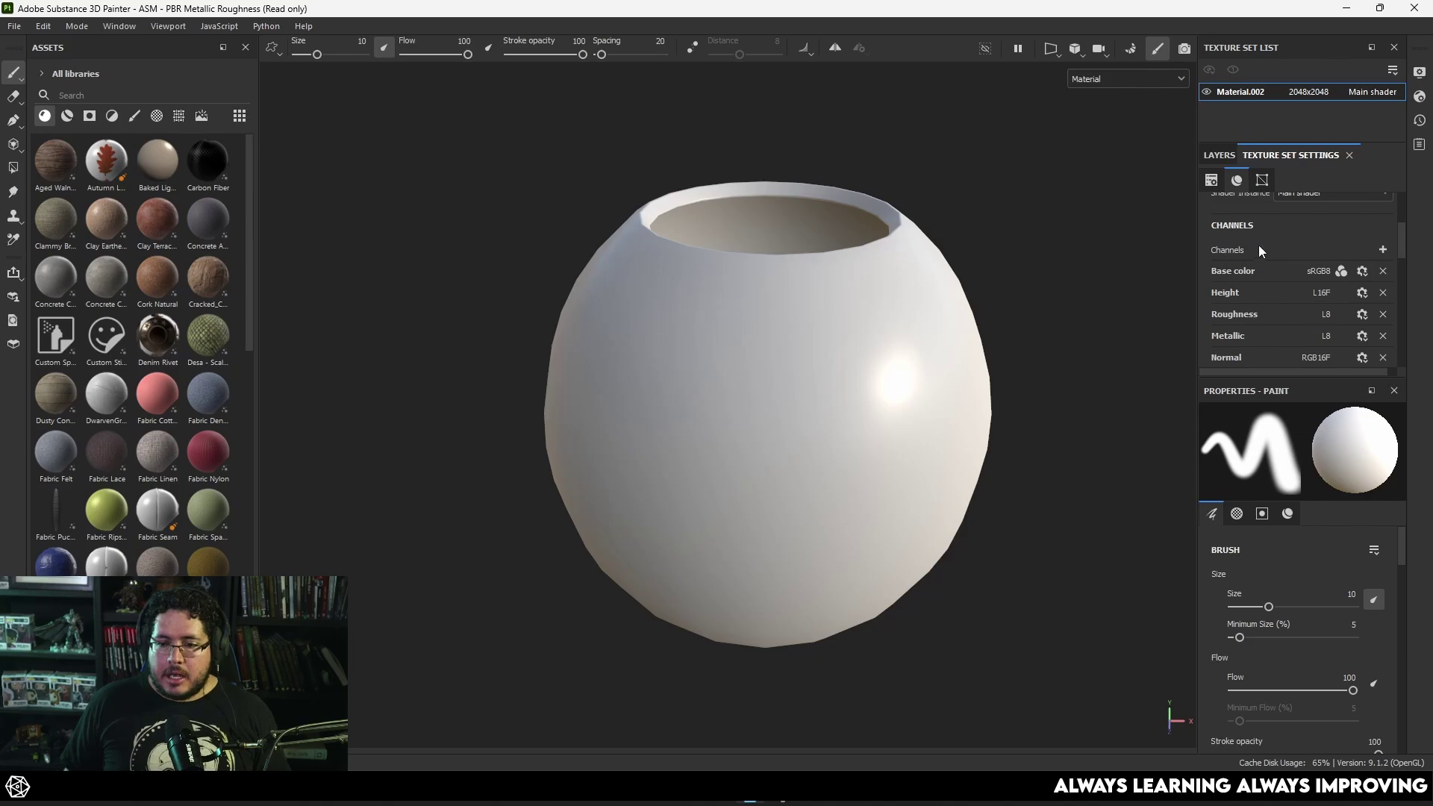
{"action": "left_click", "coordinate": [1383, 251]}
{"action": "left_click", "coordinate": [1348, 573]}
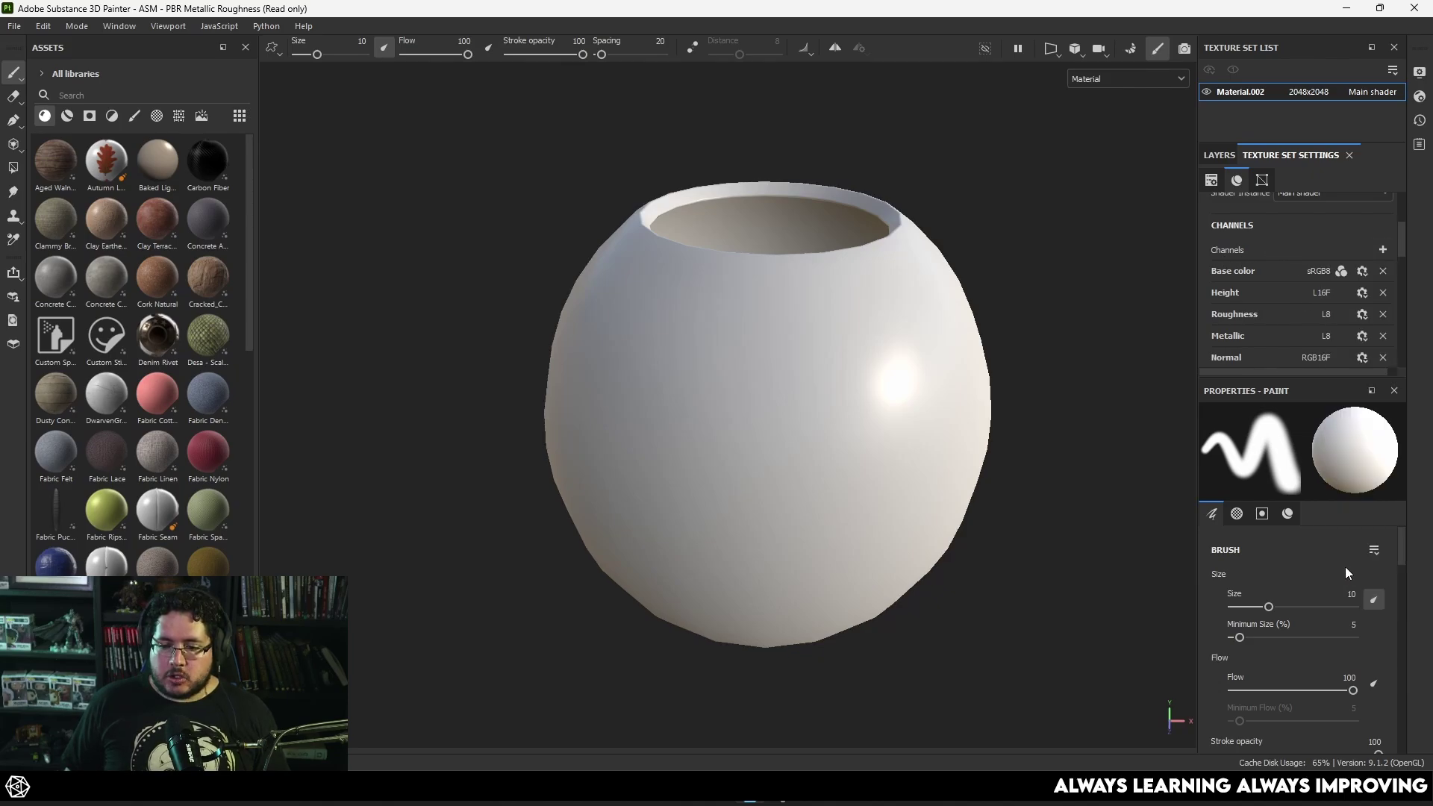
- Add a fill layer above Layer 1 and rename it Glass
{"action": "left_click", "coordinate": [1220, 154]}
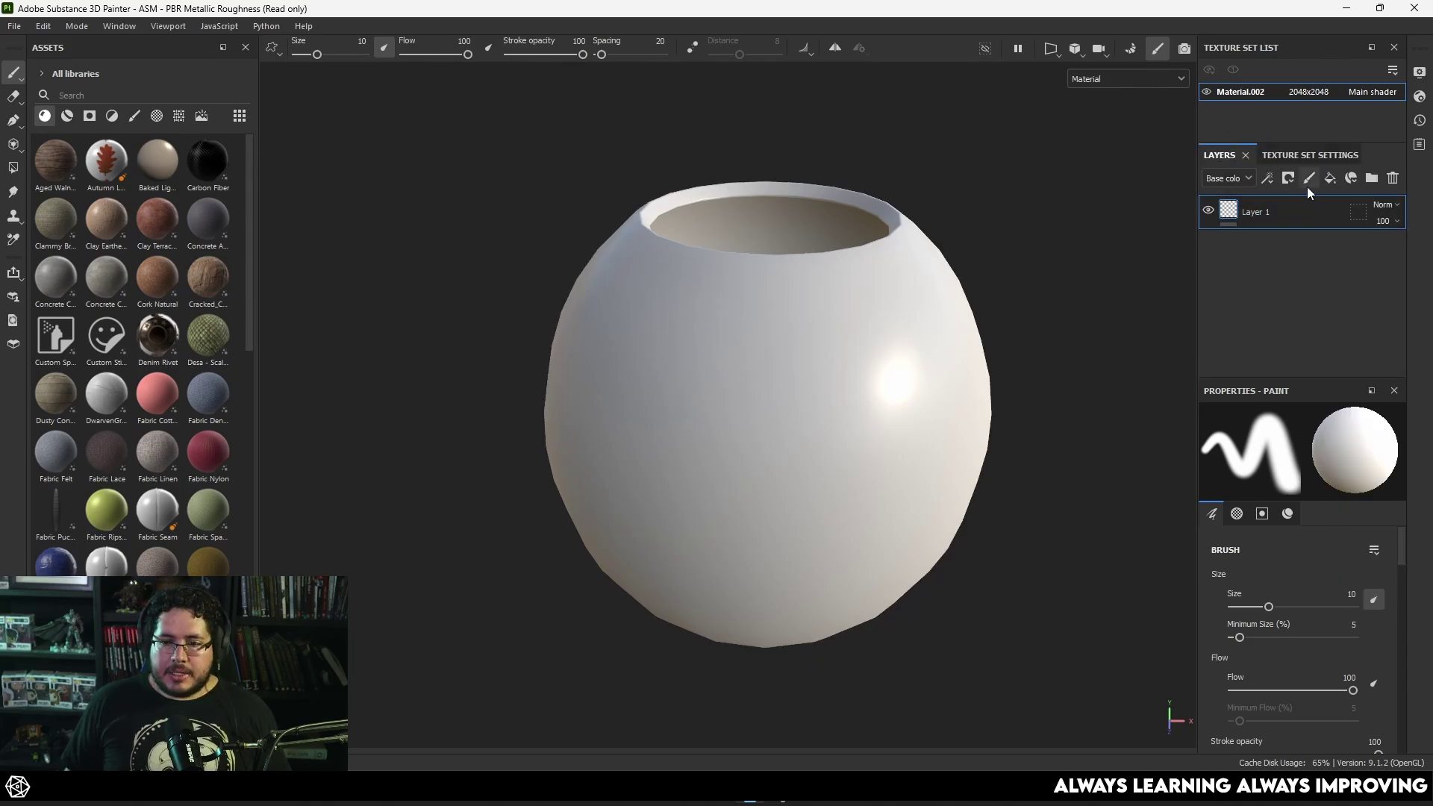
{"action": "left_click", "coordinate": [1330, 186]}
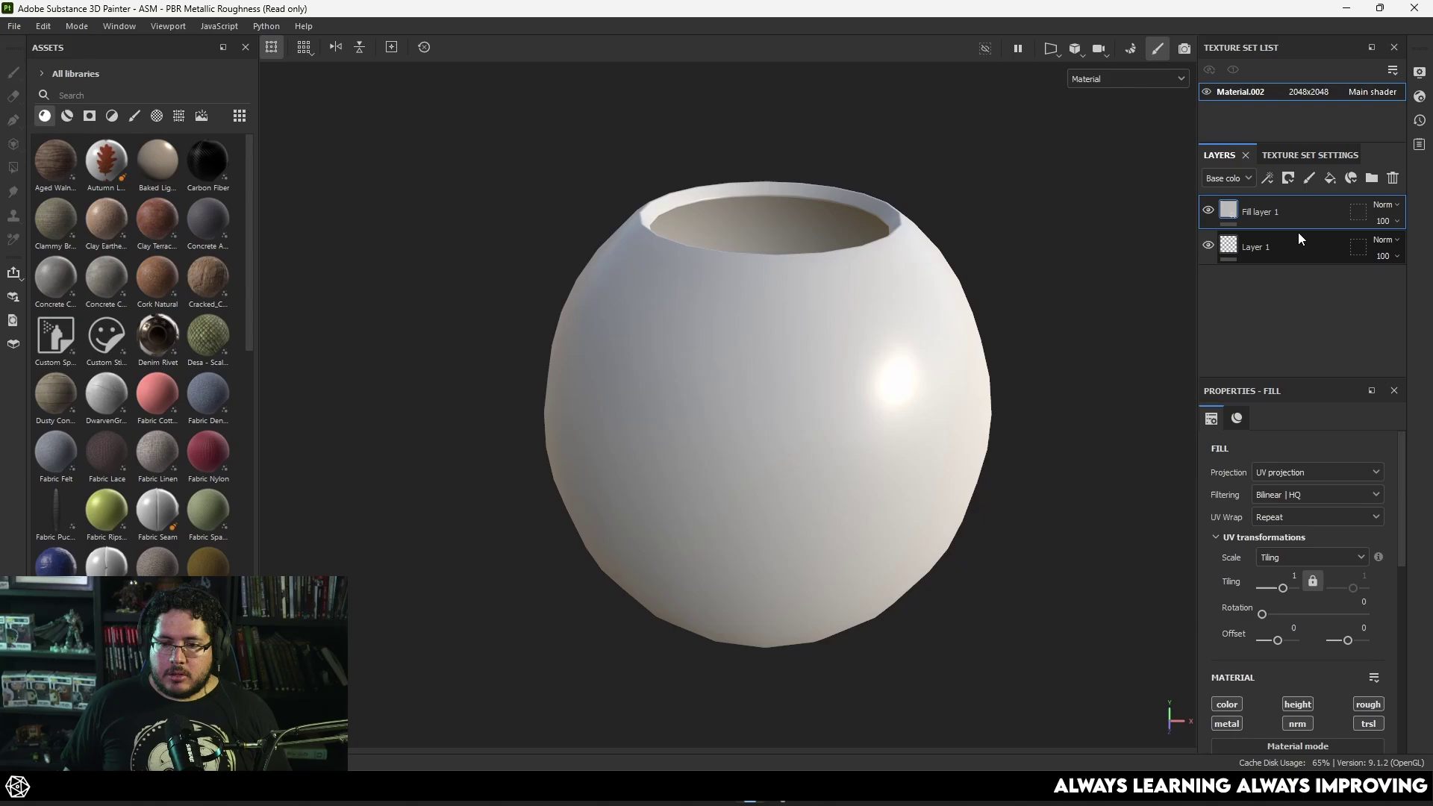
{"action": "double_click", "coordinate": [1260, 213]}
{"action": "type", "text": "Glass"}
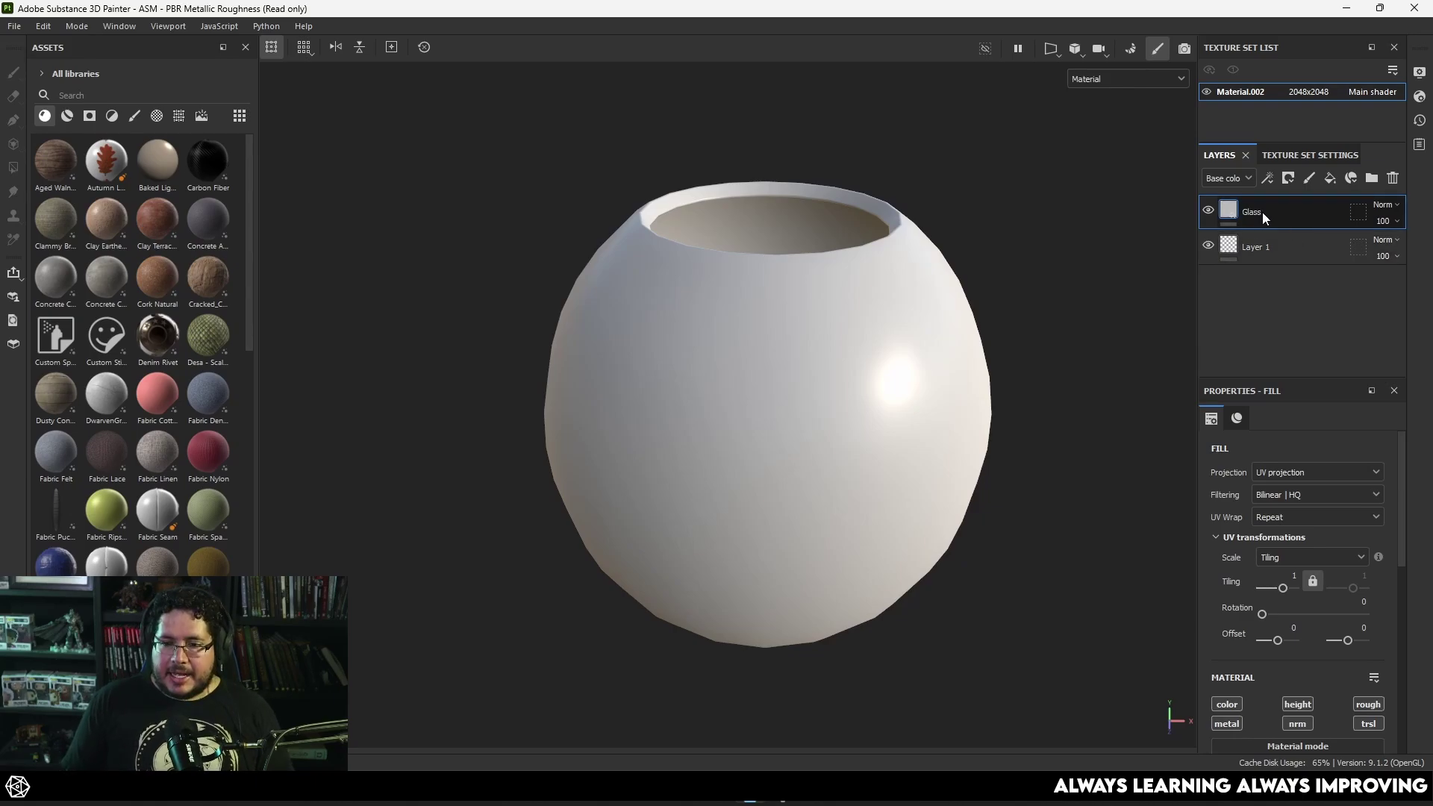
- Confirm the layer name and raise the Glass fill layer's translucency to 1
{"action": "key", "text": "Return"}
{"action": "scroll", "coordinate": [1289, 522], "scroll_direction": "down", "scroll_amount": 5}
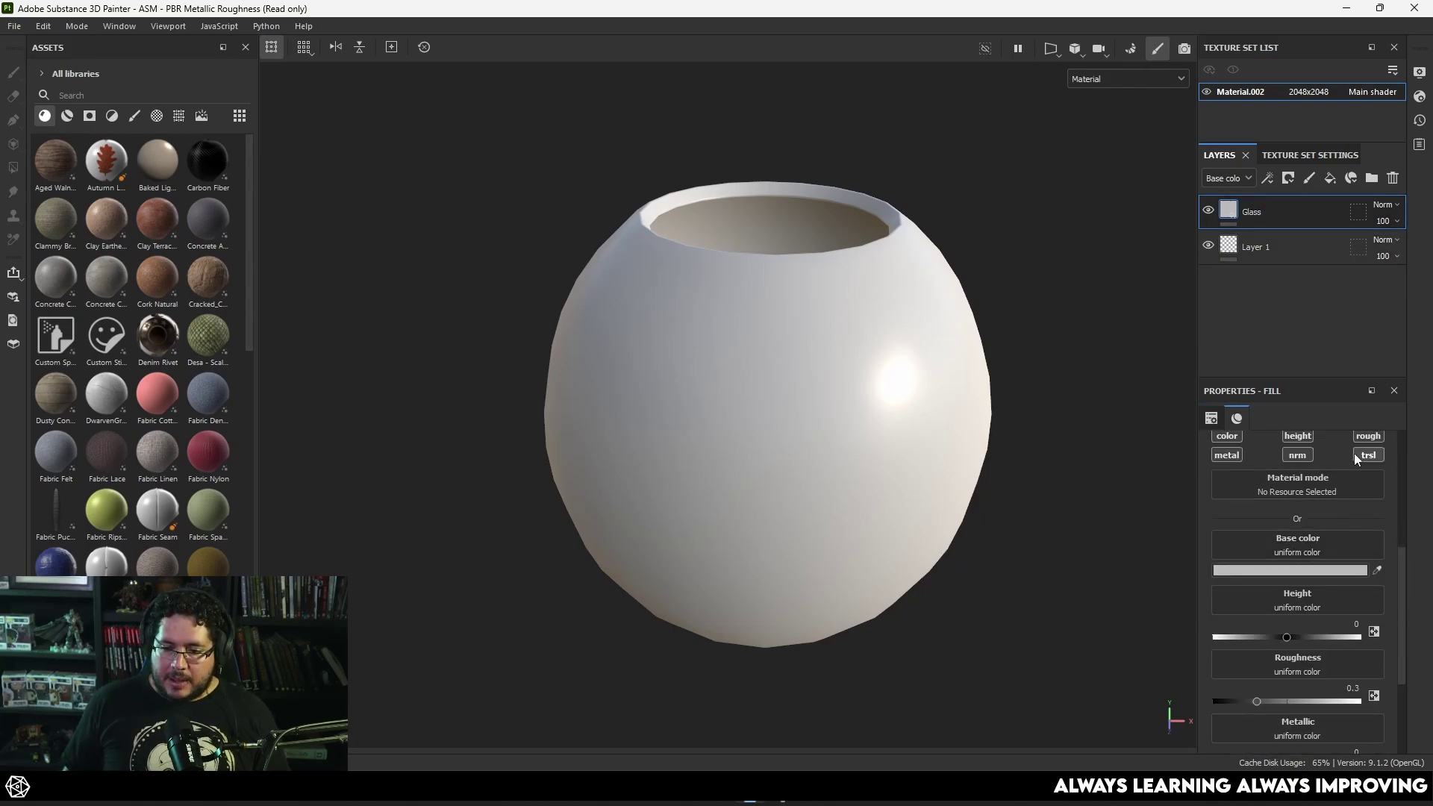
{"action": "scroll", "coordinate": [1253, 594], "scroll_direction": "down", "scroll_amount": 3}
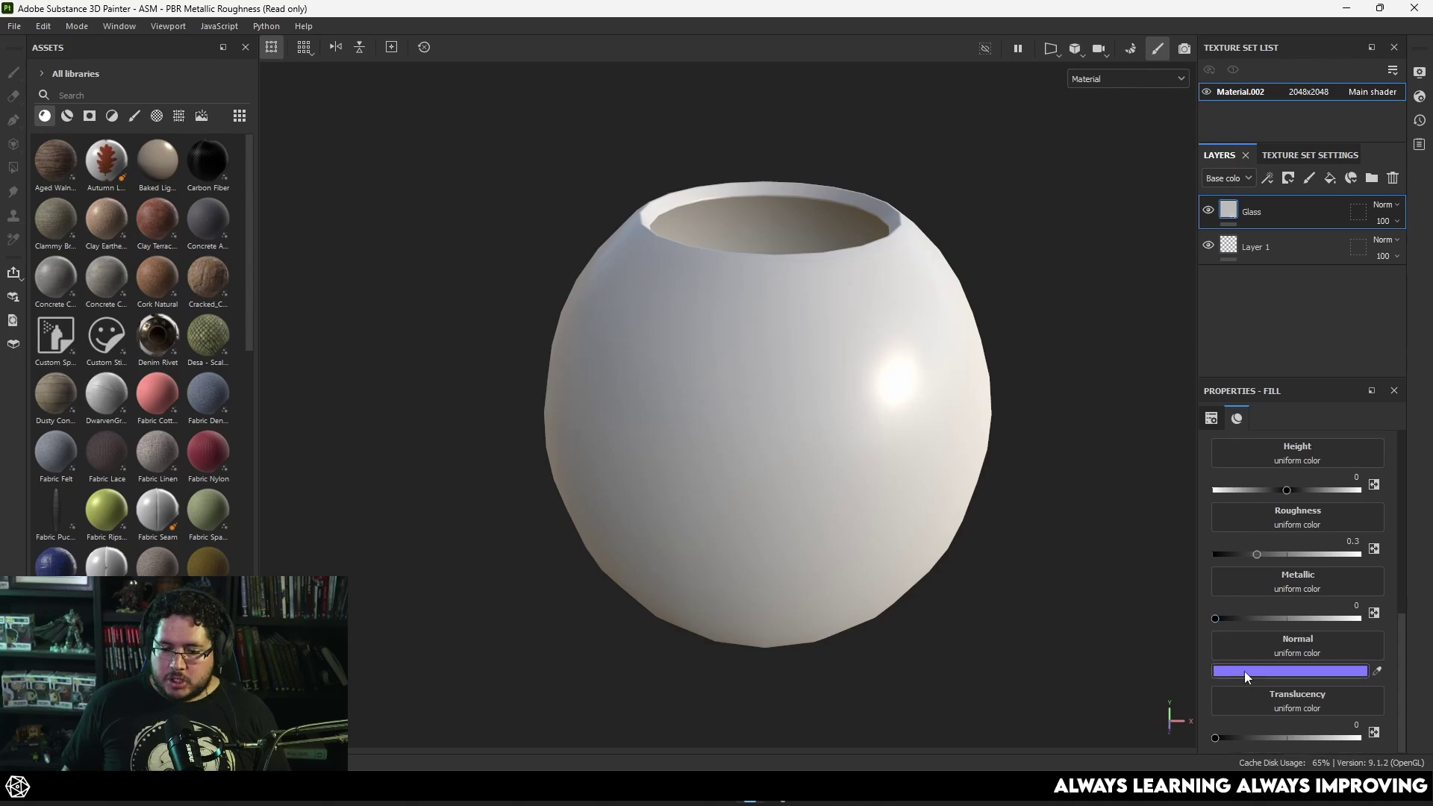
{"action": "left_click_drag", "start_coordinate": [1215, 737], "coordinate": [1400, 705]}
{"action": "left_click_drag", "start_coordinate": [897, 412], "coordinate": [1085, 505], "text": "alt"}
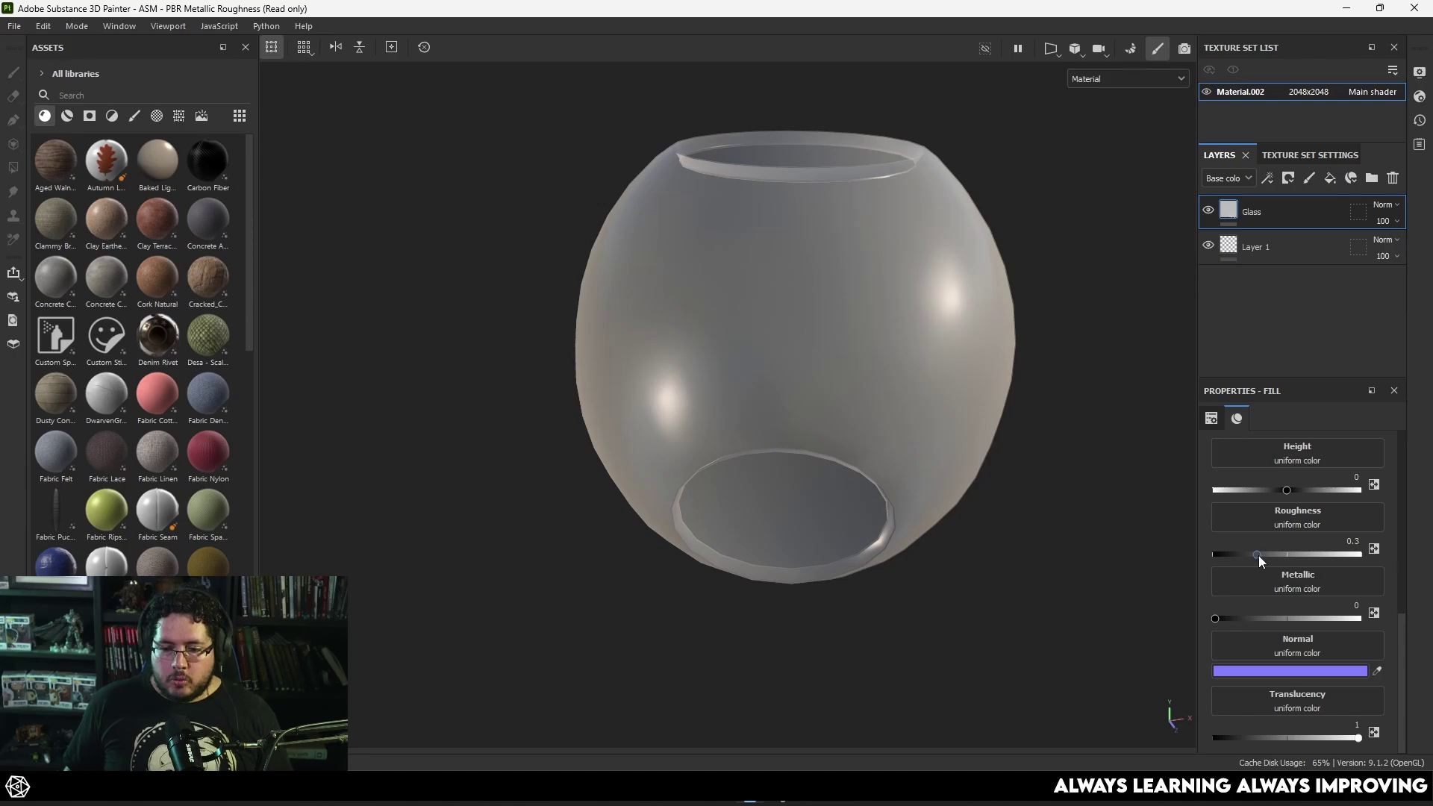
- Lower the Glass layer's roughness to 0.0201 for a clear, nearly polished surface
{"action": "left_click_drag", "start_coordinate": [1258, 555], "coordinate": [1090, 468]}
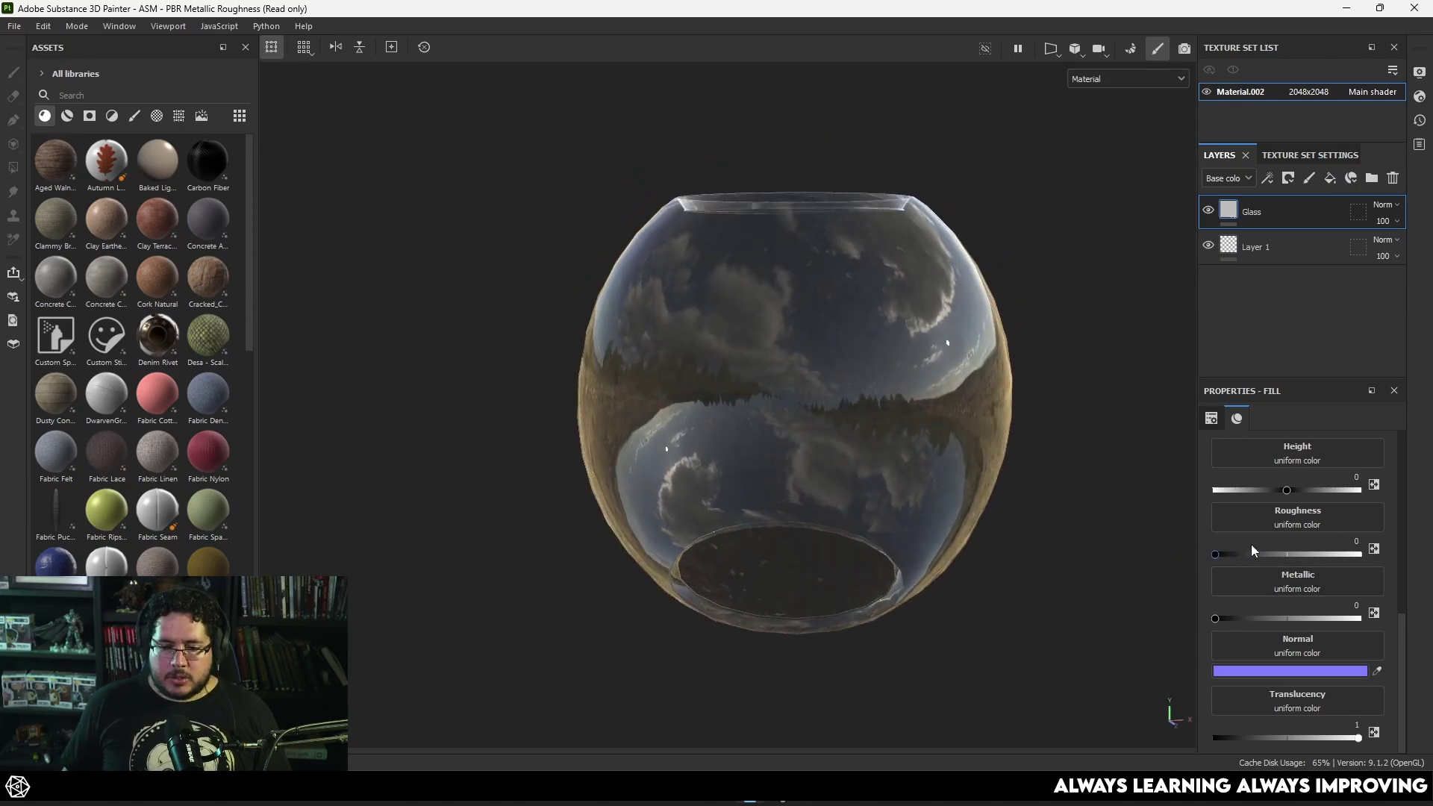
{"action": "mouse_move", "coordinate": [1218, 558]}
{"action": "left_mouse_down"}
{"action": "mouse_move", "coordinate": [1237, 557]}
{"action": "mouse_move", "coordinate": [1206, 558]}
{"action": "mouse_move", "coordinate": [1257, 559]}
{"action": "mouse_move", "coordinate": [1196, 558]}
{"action": "left_mouse_up"}
{"action": "left_click_drag", "start_coordinate": [1004, 469], "coordinate": [1038, 485], "text": "alt"}
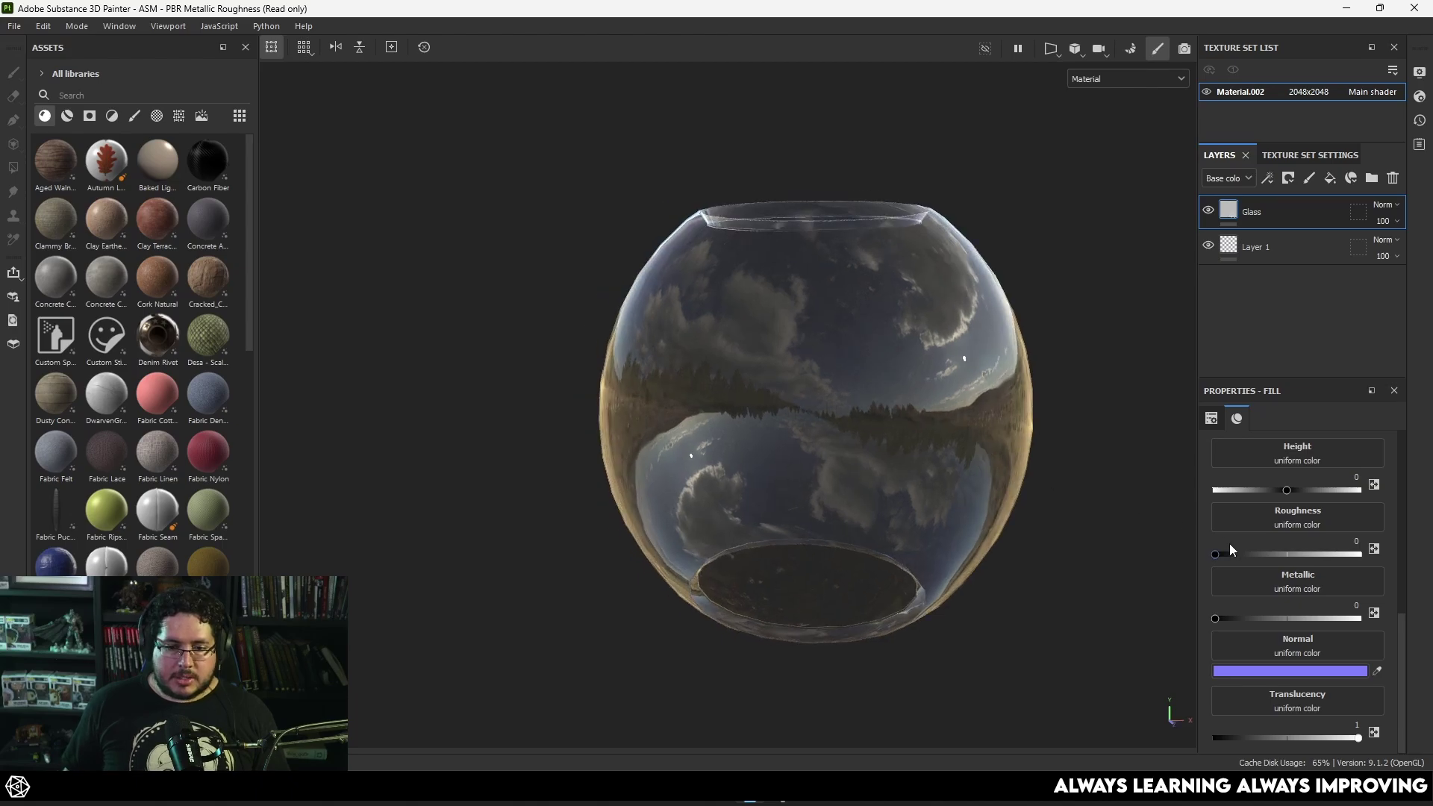
{"action": "left_click", "coordinate": [1218, 555]}
{"action": "left_click_drag", "start_coordinate": [1216, 555], "coordinate": [1215, 557]}
{"action": "left_click_drag", "start_coordinate": [1123, 478], "coordinate": [1094, 491], "text": "alt"}
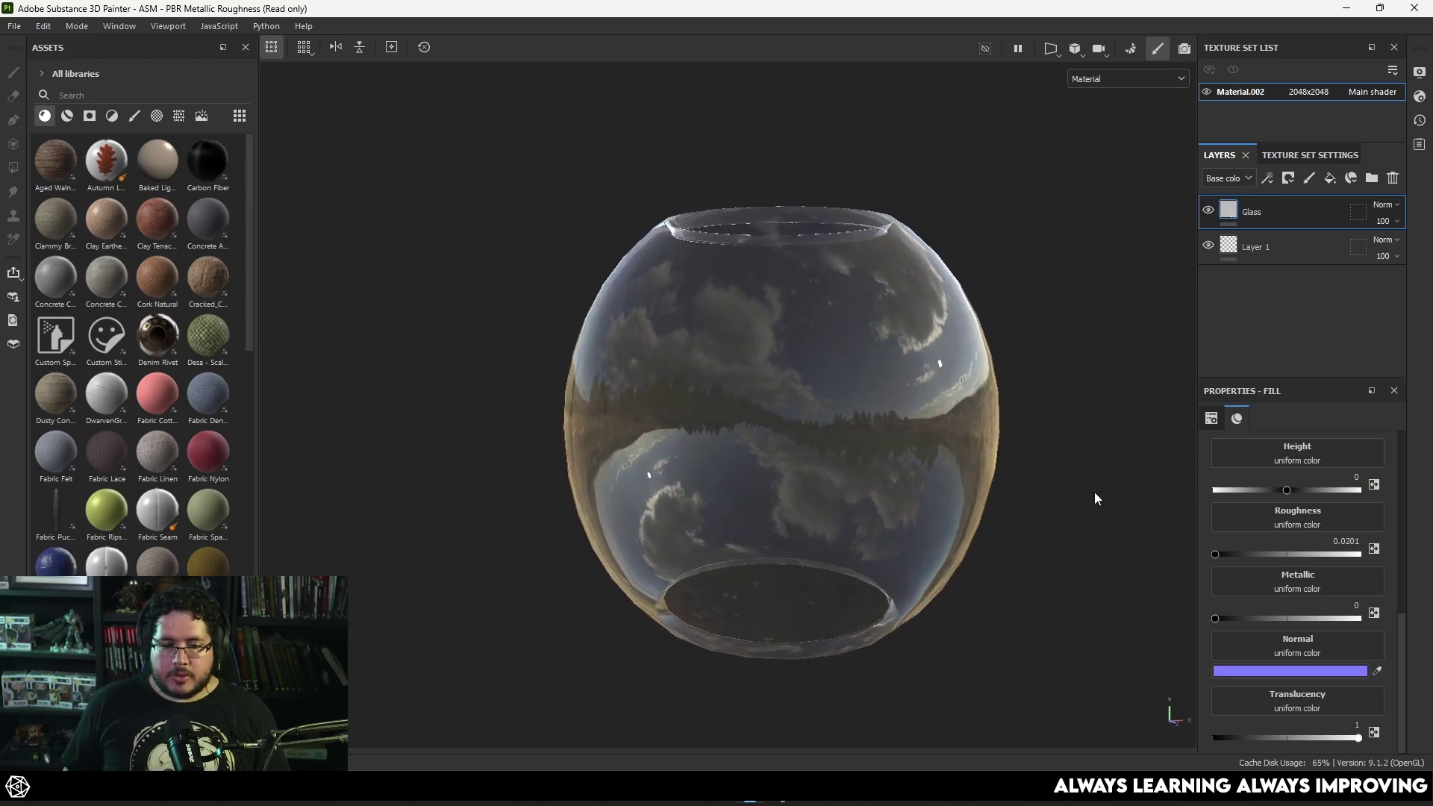
- Try a red base color on the Glass layer and finally set it to white (FFFFFF)
{"action": "scroll", "coordinate": [1252, 527], "scroll_direction": "up", "scroll_amount": 2}
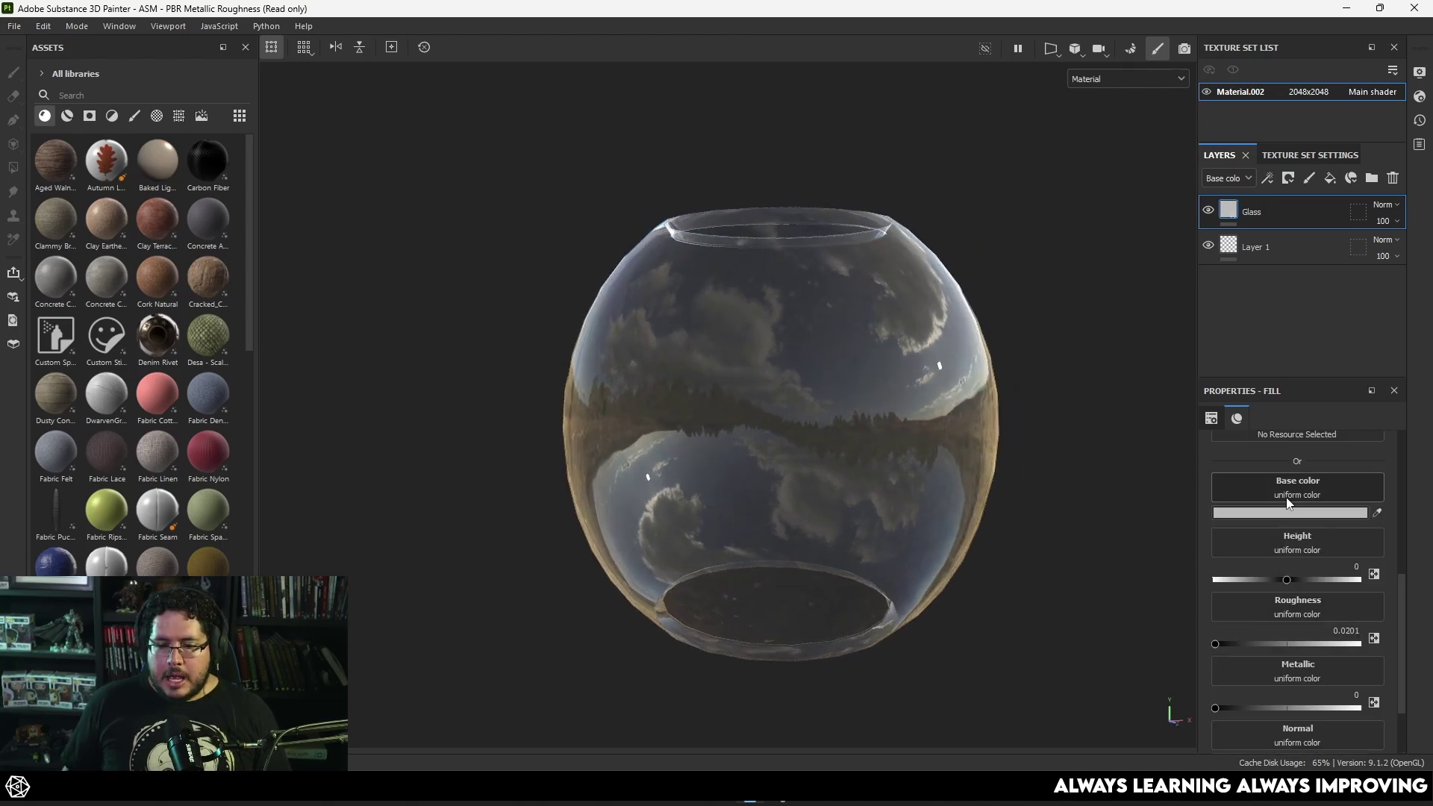
{"action": "left_click", "coordinate": [1285, 513]}
{"action": "left_click_drag", "start_coordinate": [1137, 572], "coordinate": [1035, 497]}
{"action": "left_click", "coordinate": [1269, 481]}
{"action": "left_click", "coordinate": [1243, 512]}
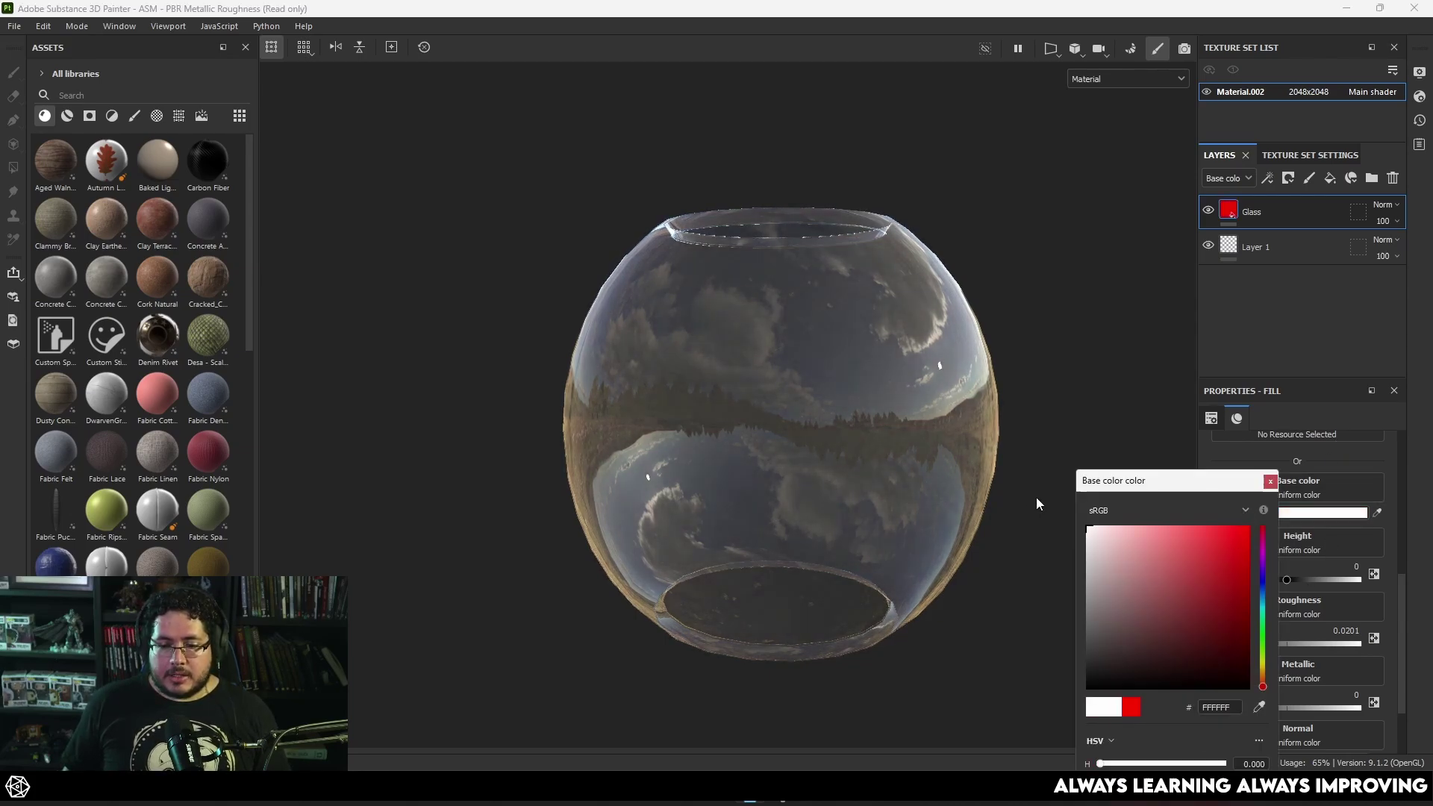
{"action": "left_click", "coordinate": [1269, 483]}
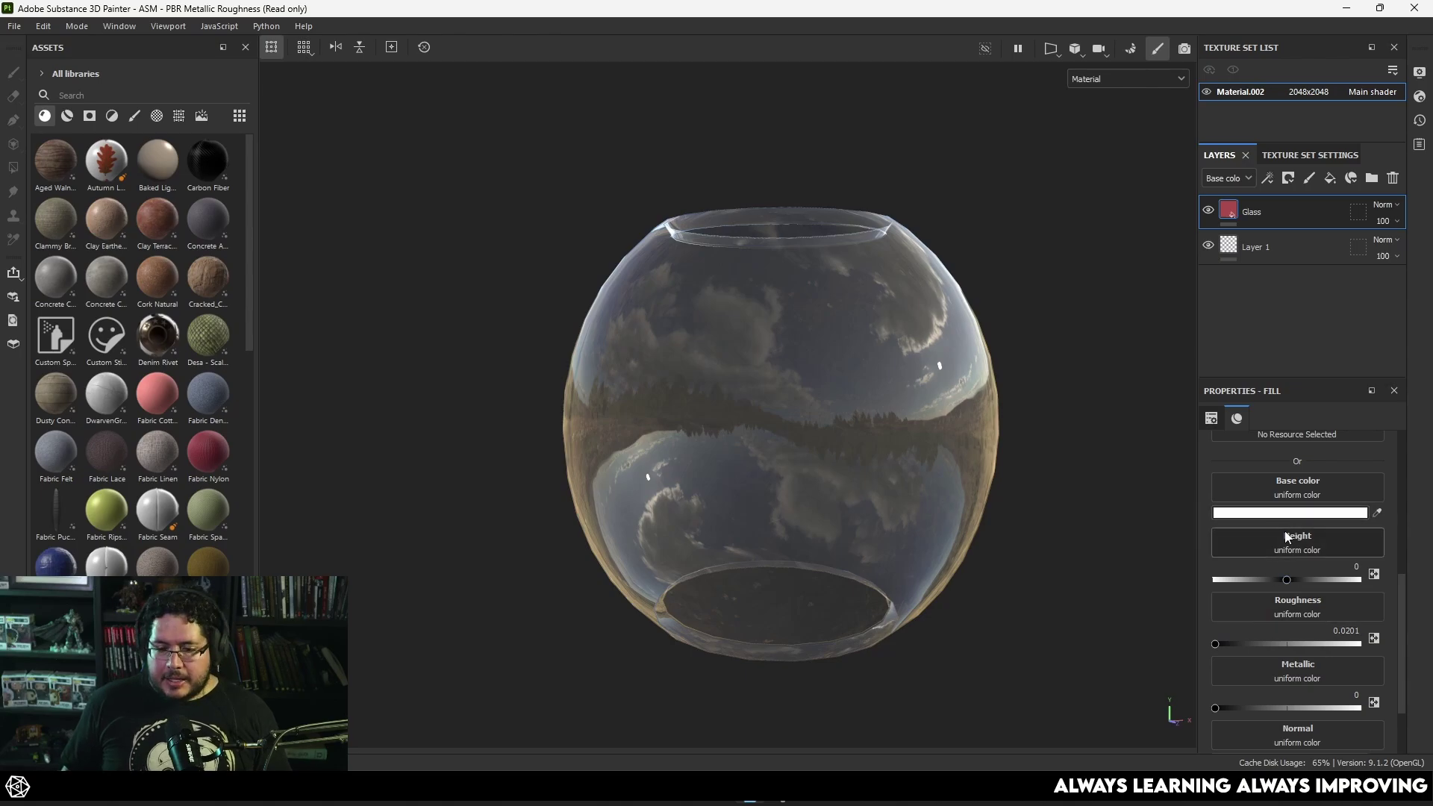
- Disable the height, normal and metallic channels of the Glass layer, keeping color, roughness and translucency
{"action": "scroll", "coordinate": [1303, 522], "scroll_direction": "up", "scroll_amount": 3}
{"action": "left_click", "coordinate": [1302, 514]}
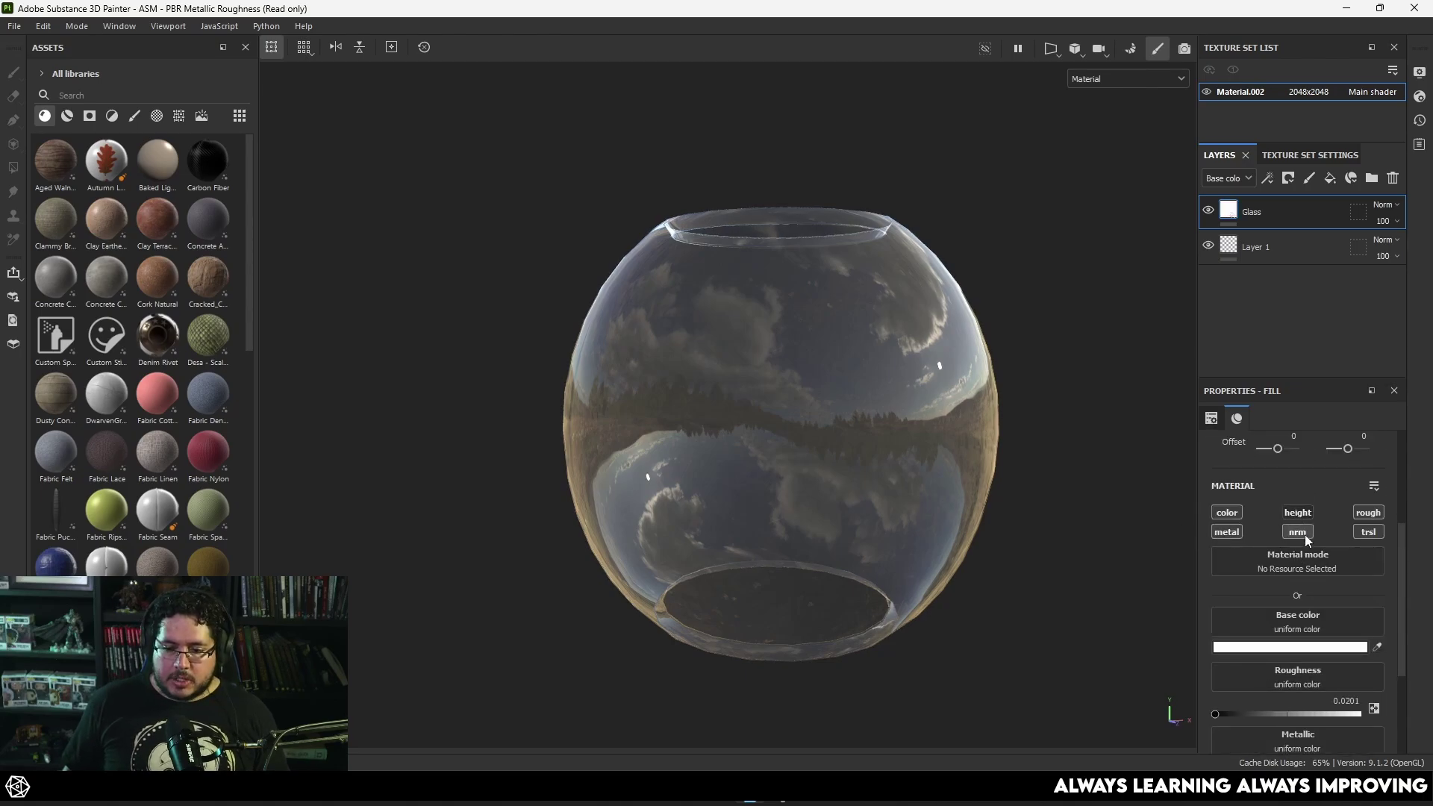
{"action": "left_click", "coordinate": [1305, 532]}
{"action": "left_click", "coordinate": [1227, 532]}
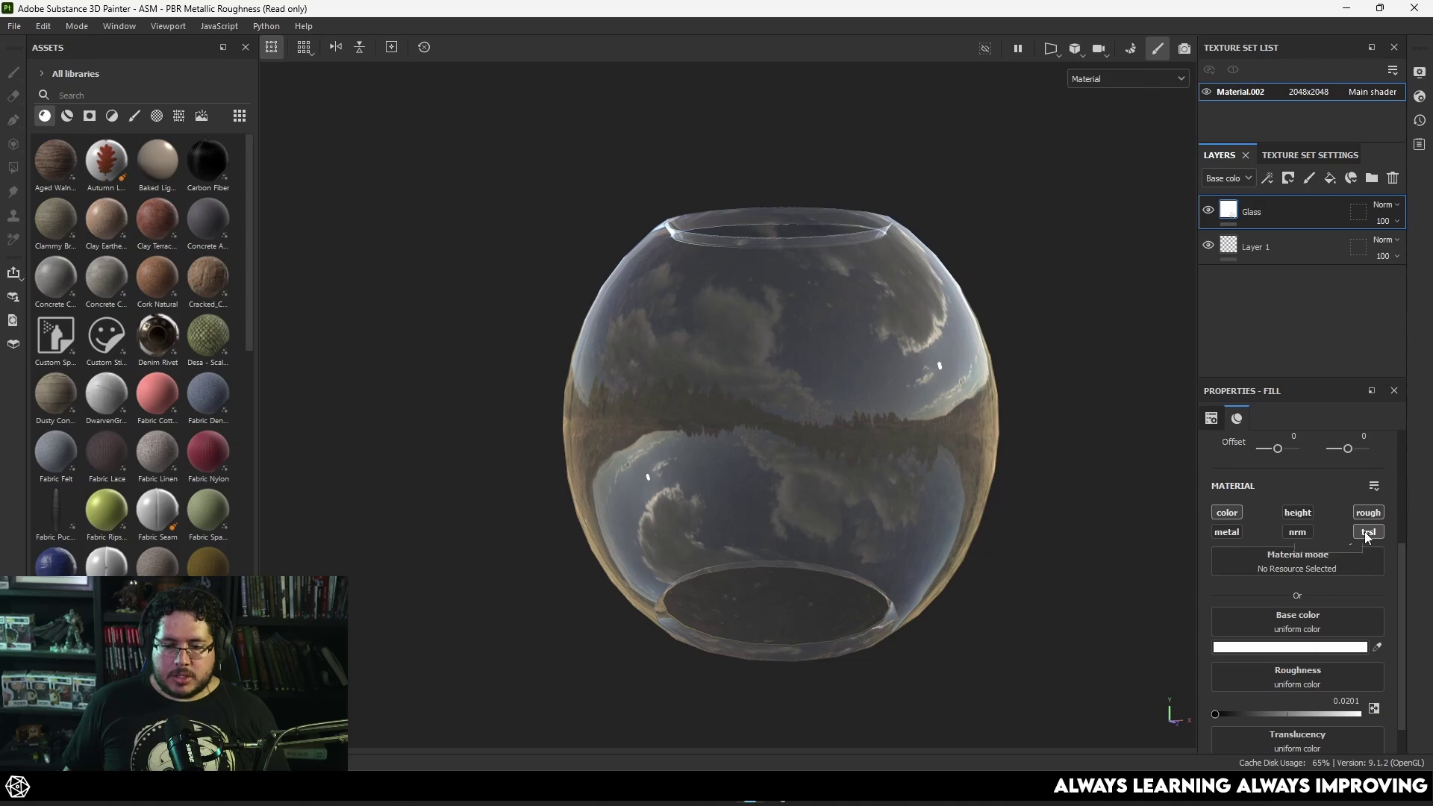
{"action": "left_click_drag", "start_coordinate": [1048, 345], "coordinate": [1013, 386], "text": "alt"}
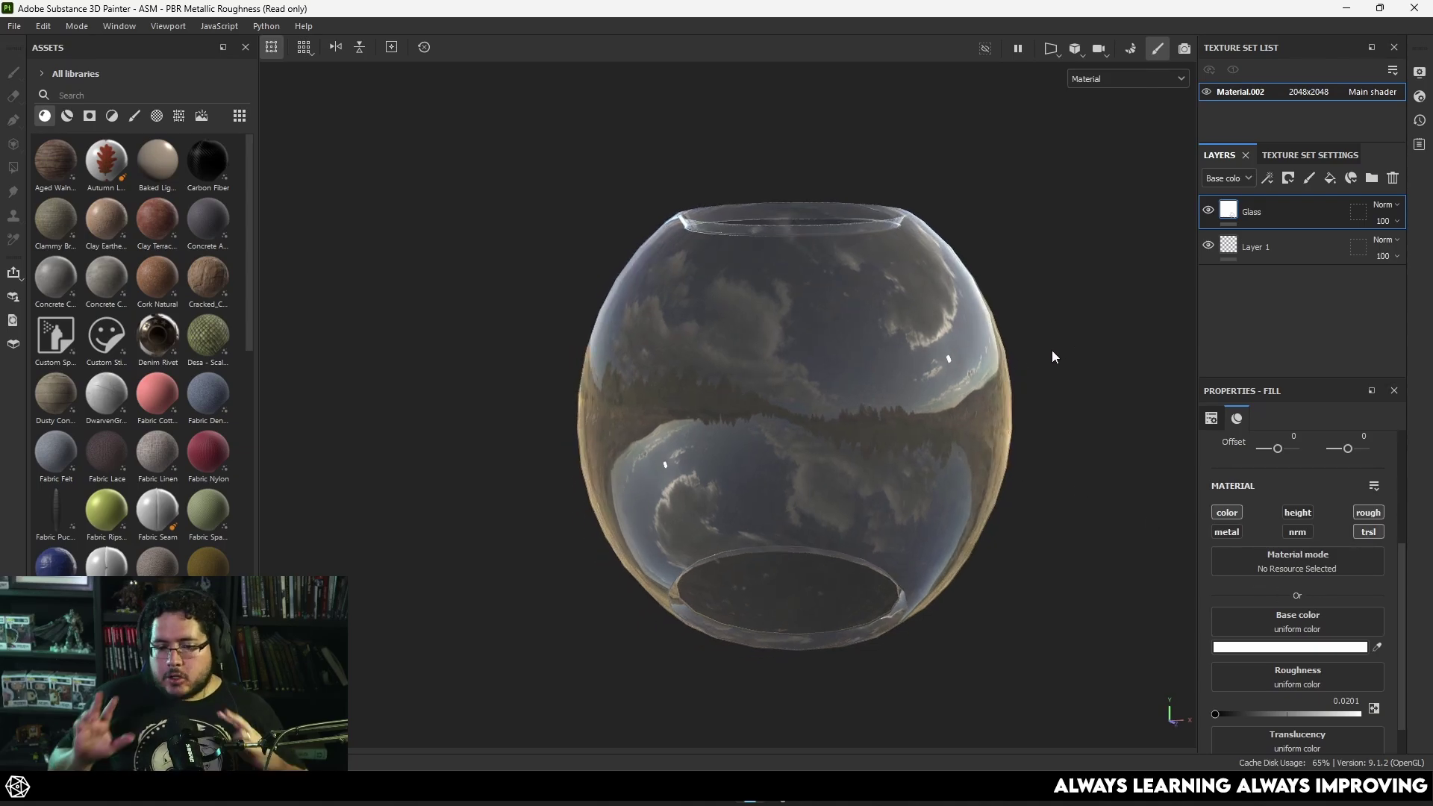
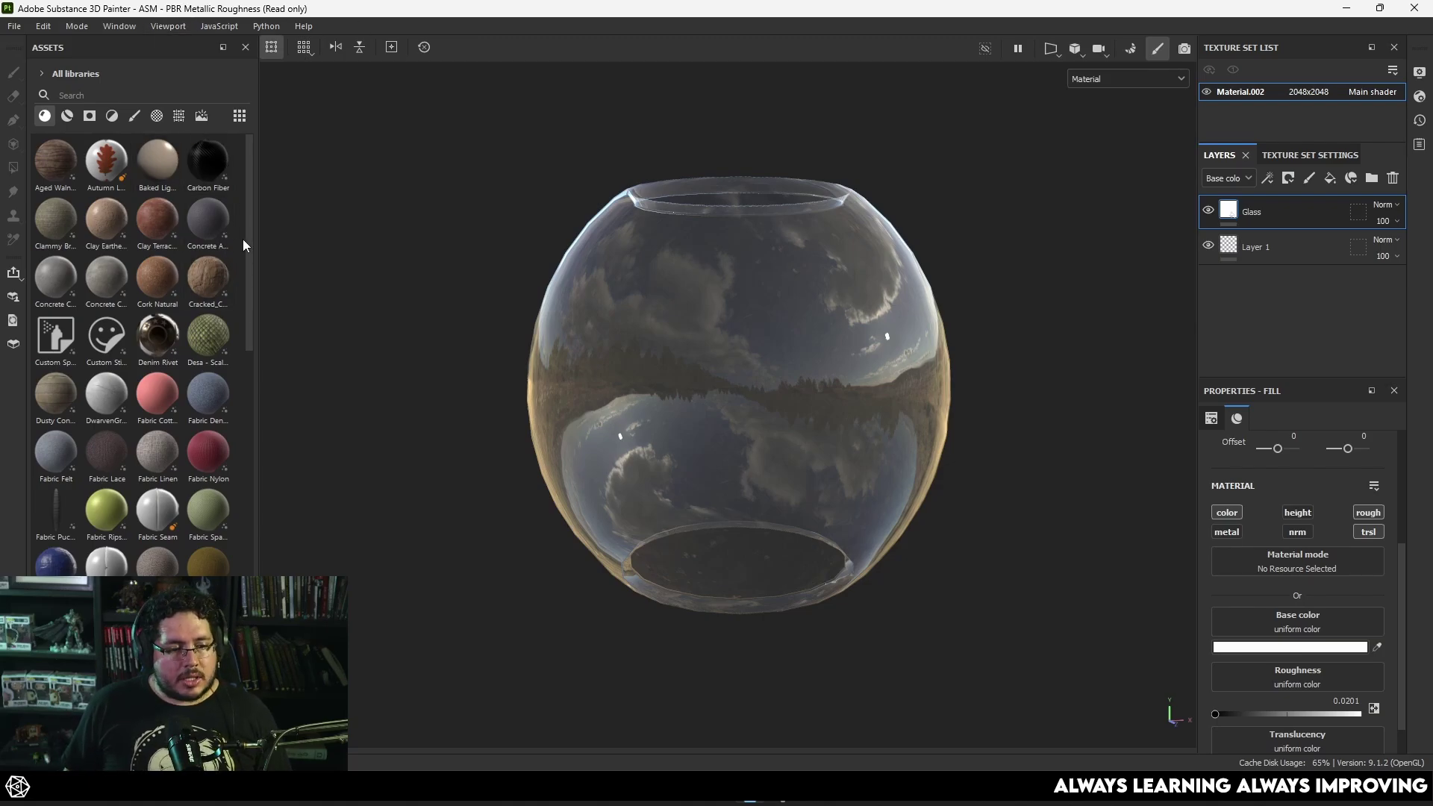
- Change the Glass layer's base color to black (000000)
{"action": "scroll", "coordinate": [122, 423], "scroll_direction": "down", "scroll_amount": 10}
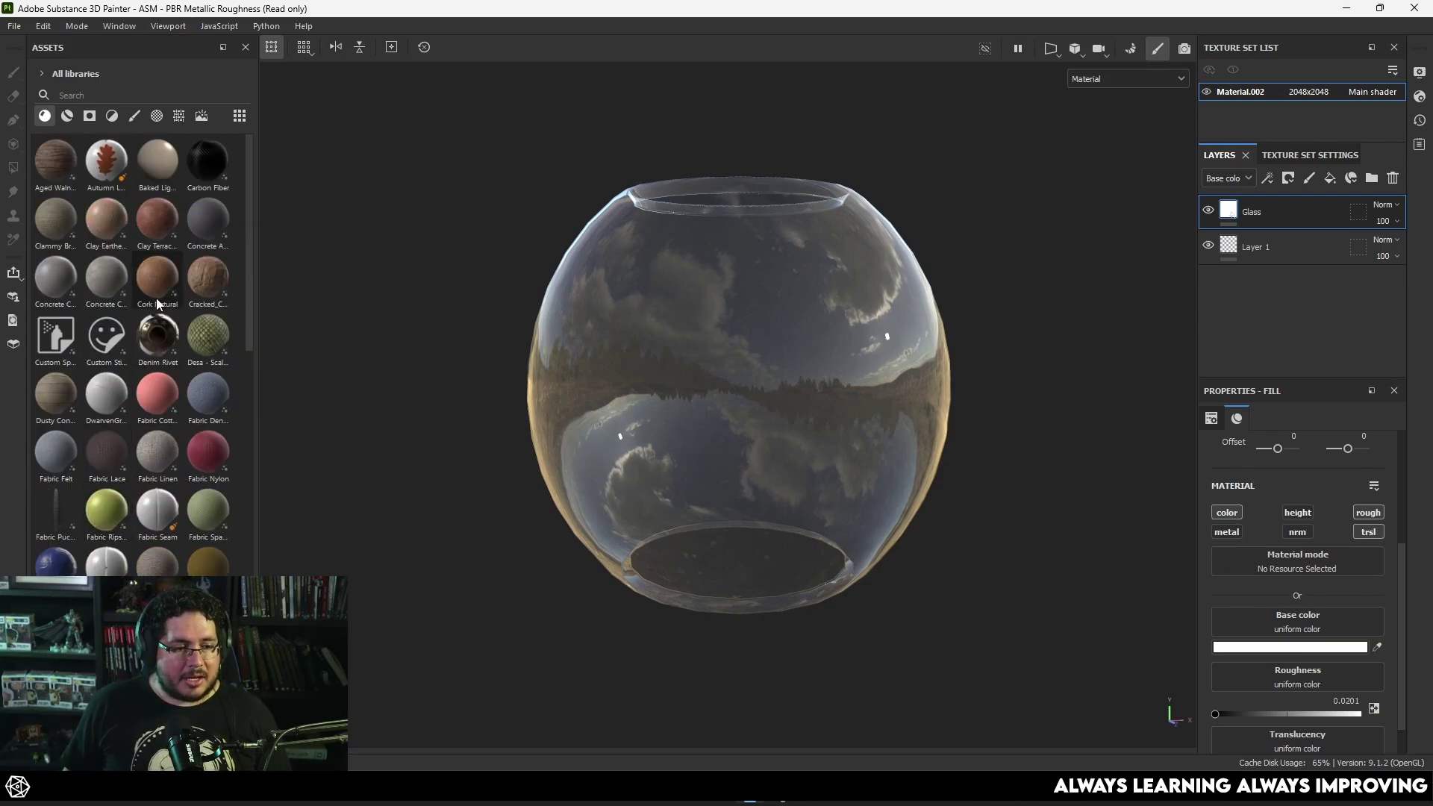
{"action": "left_click_drag", "start_coordinate": [809, 418], "coordinate": [815, 478], "text": "alt"}
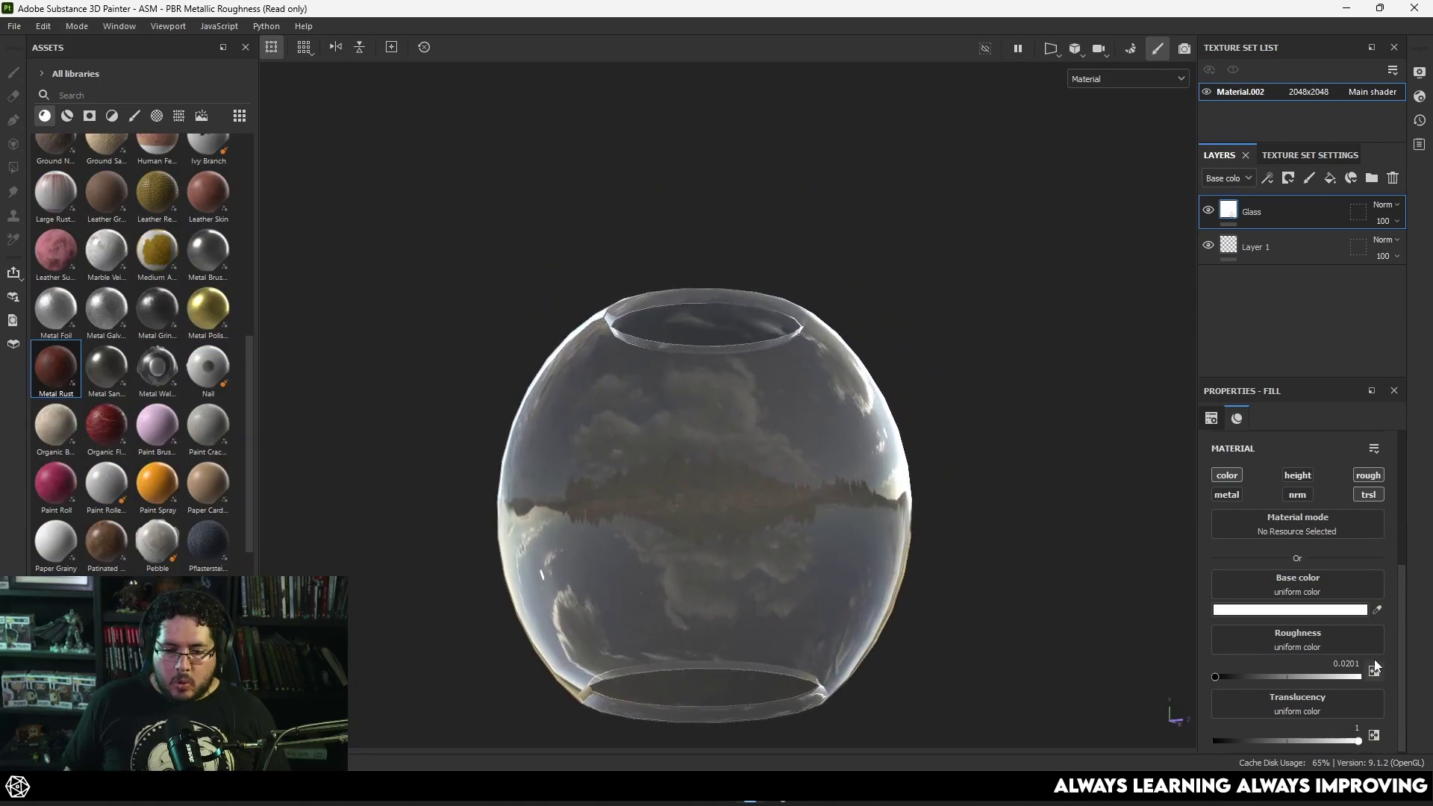
{"action": "left_click", "coordinate": [1336, 609]}
{"action": "left_click", "coordinate": [1099, 670]}
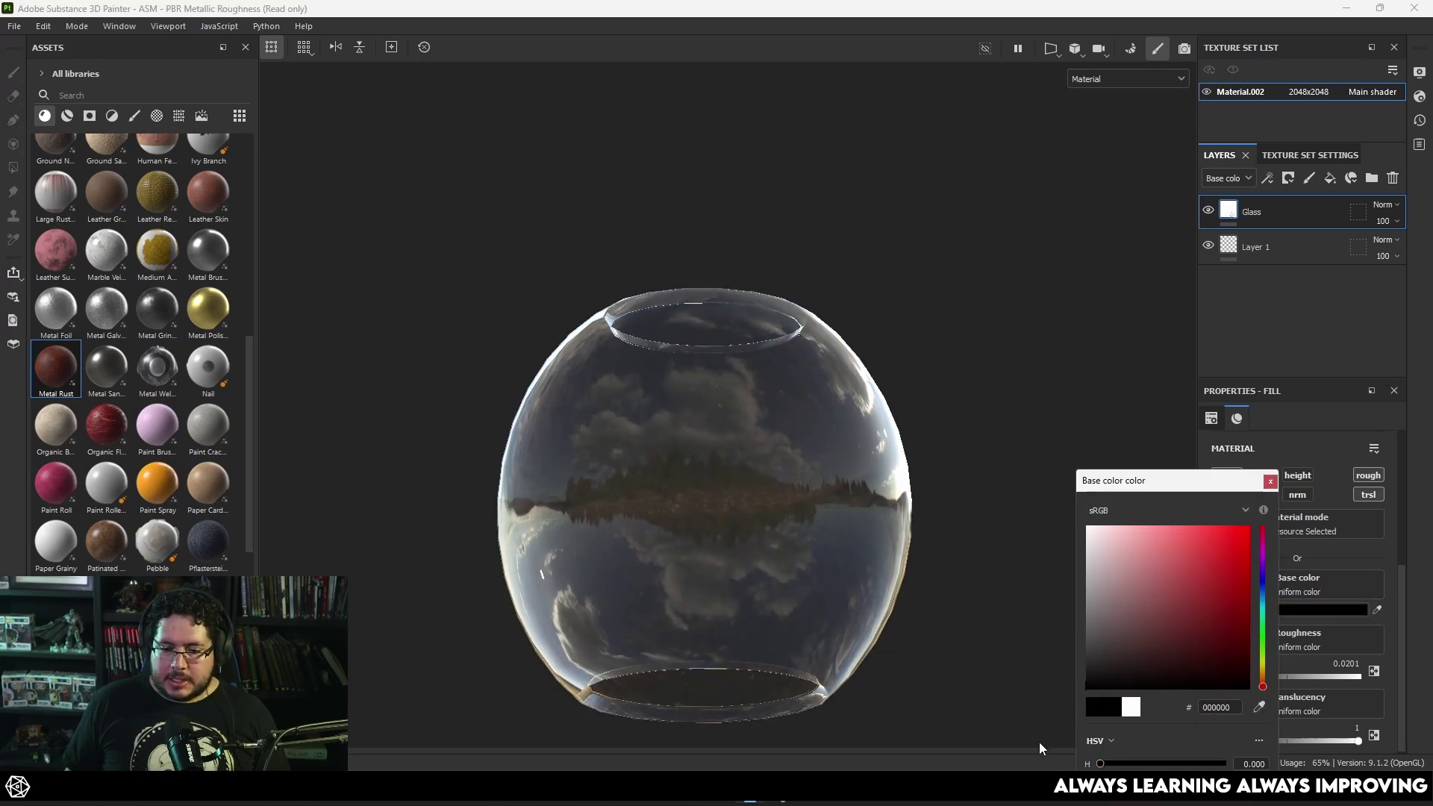
{"action": "left_click", "coordinate": [1269, 482]}
{"action": "left_click_drag", "start_coordinate": [1067, 629], "coordinate": [955, 394], "text": "alt"}
{"action": "middle_click_drag", "start_coordinate": [775, 354], "coordinate": [779, 419], "text": "alt"}
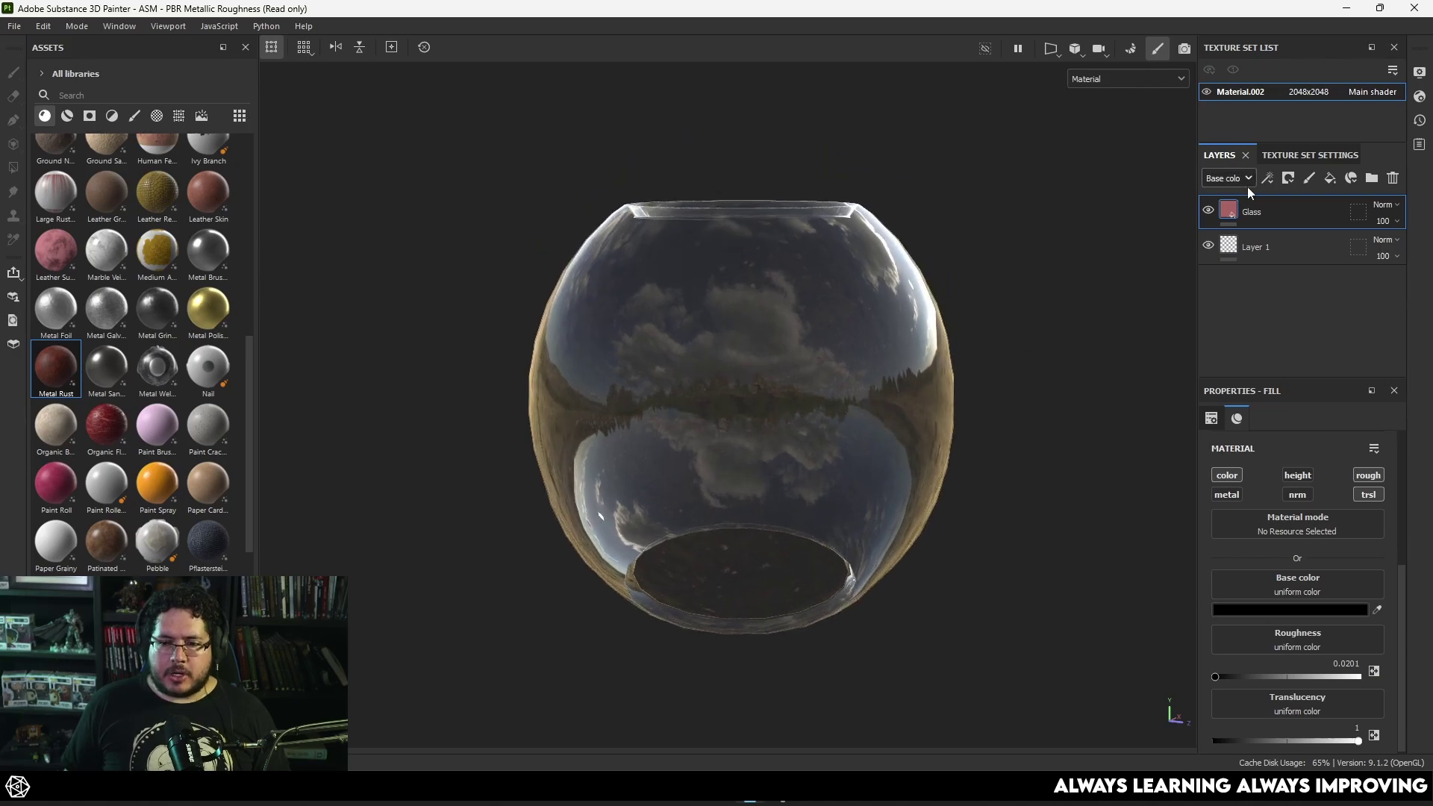
- Add a fill layer above Glass with only its height channel enabled
{"action": "left_click", "coordinate": [1330, 180]}
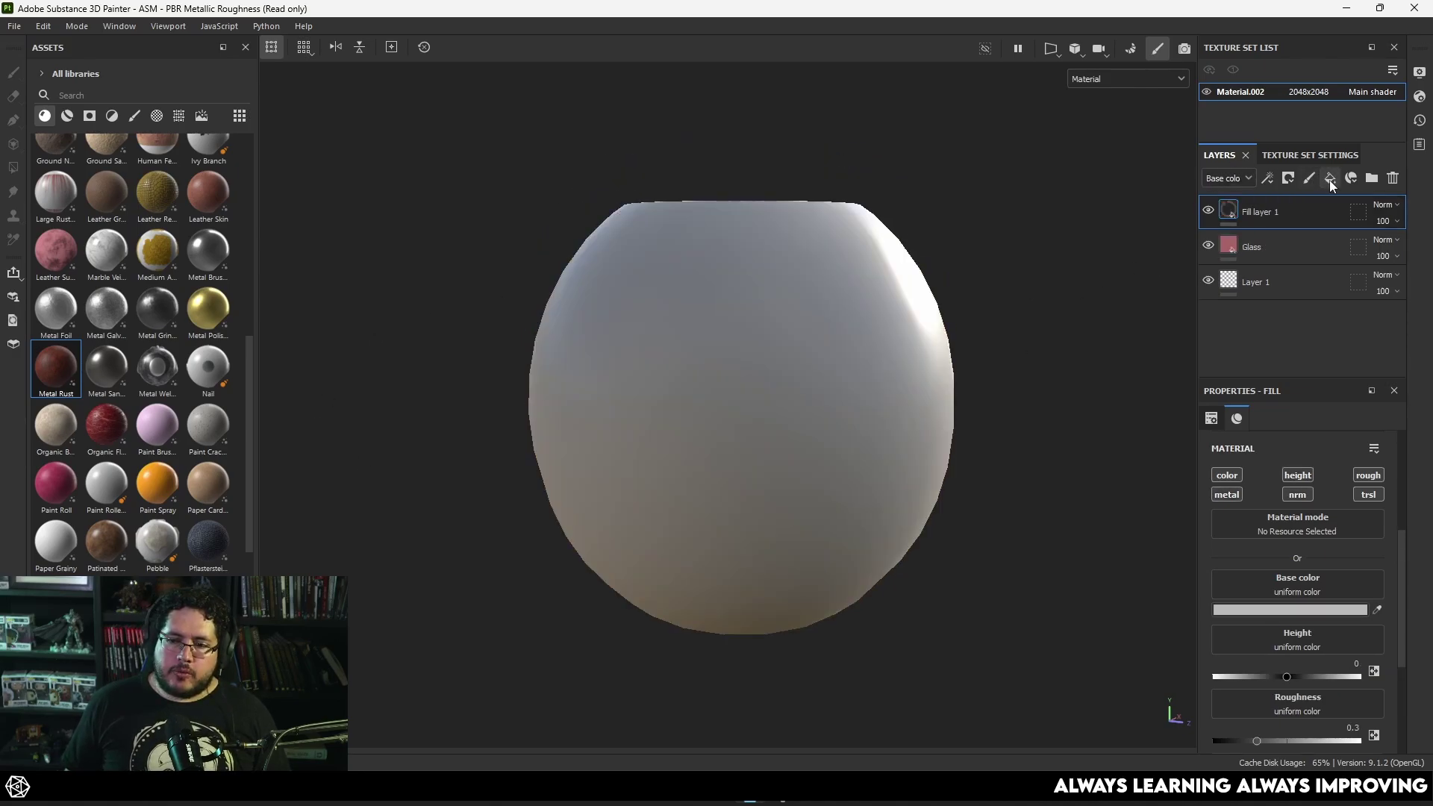
{"action": "left_click", "coordinate": [1226, 476]}
{"action": "left_click", "coordinate": [1226, 494]}
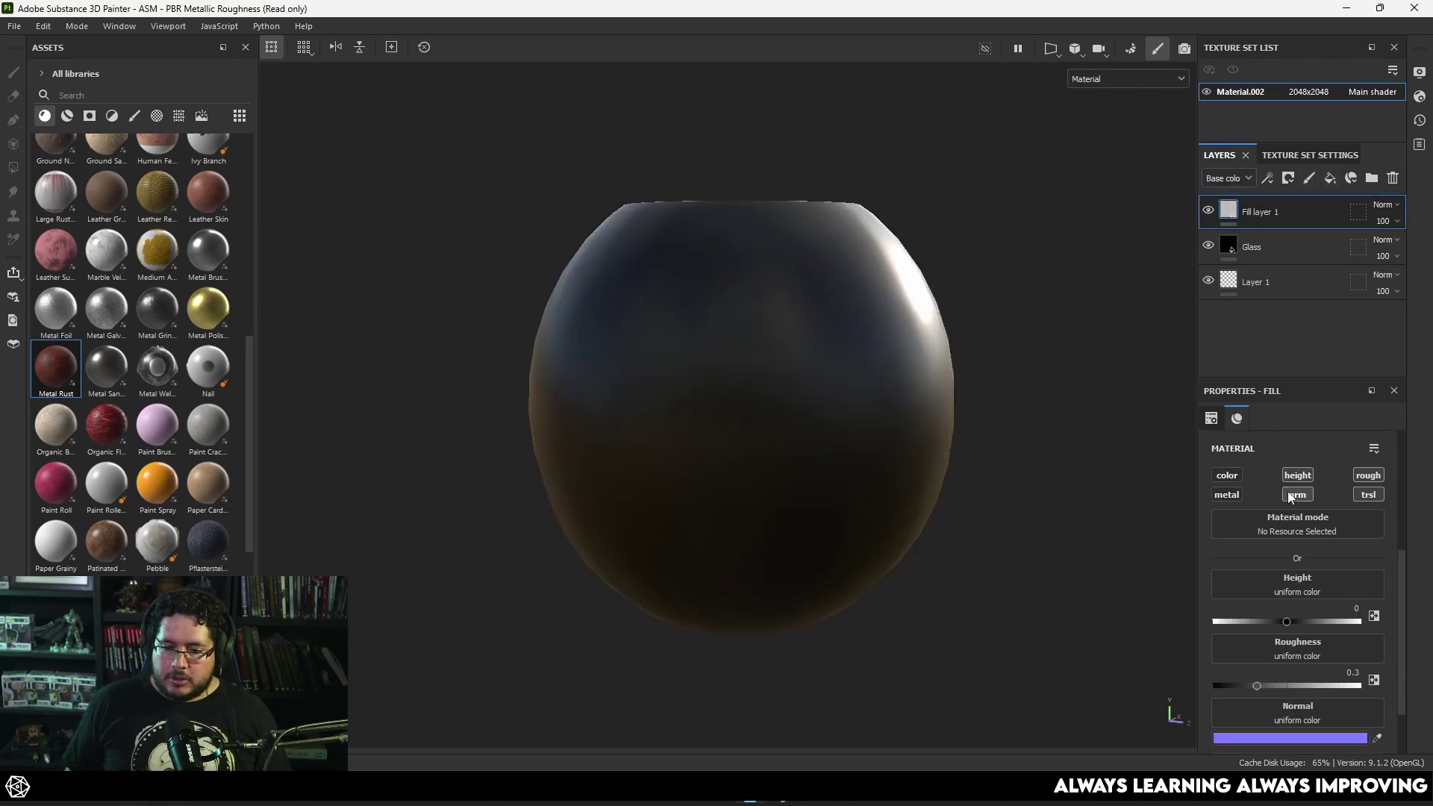
{"action": "left_click", "coordinate": [1297, 494]}
{"action": "left_click", "coordinate": [1368, 475]}
{"action": "left_click", "coordinate": [1368, 494]}
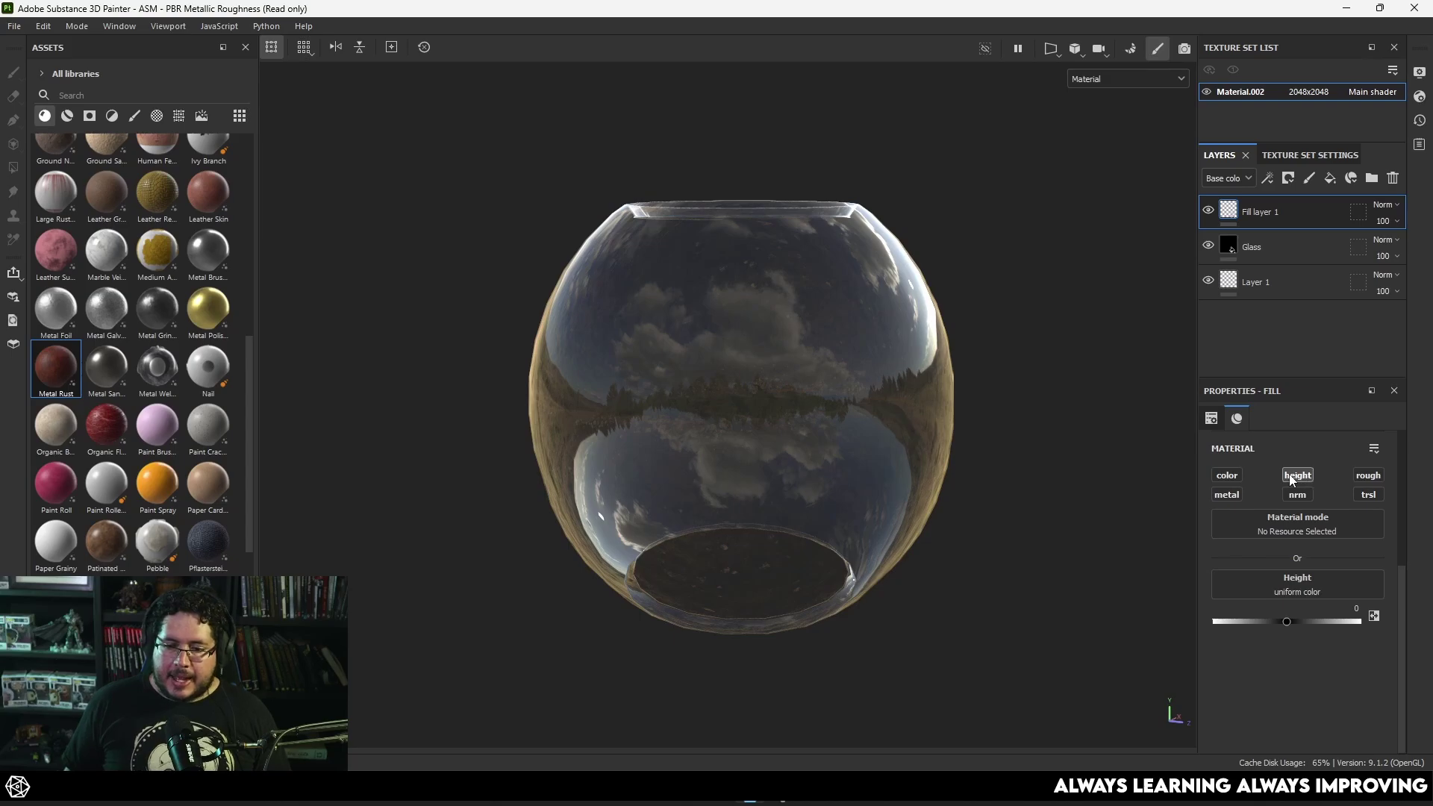
- Add a black mask to the height-only fill layer and put a fill effect in the mask
{"action": "right_click", "coordinate": [1259, 211]}
{"action": "left_click", "coordinate": [1259, 211]}
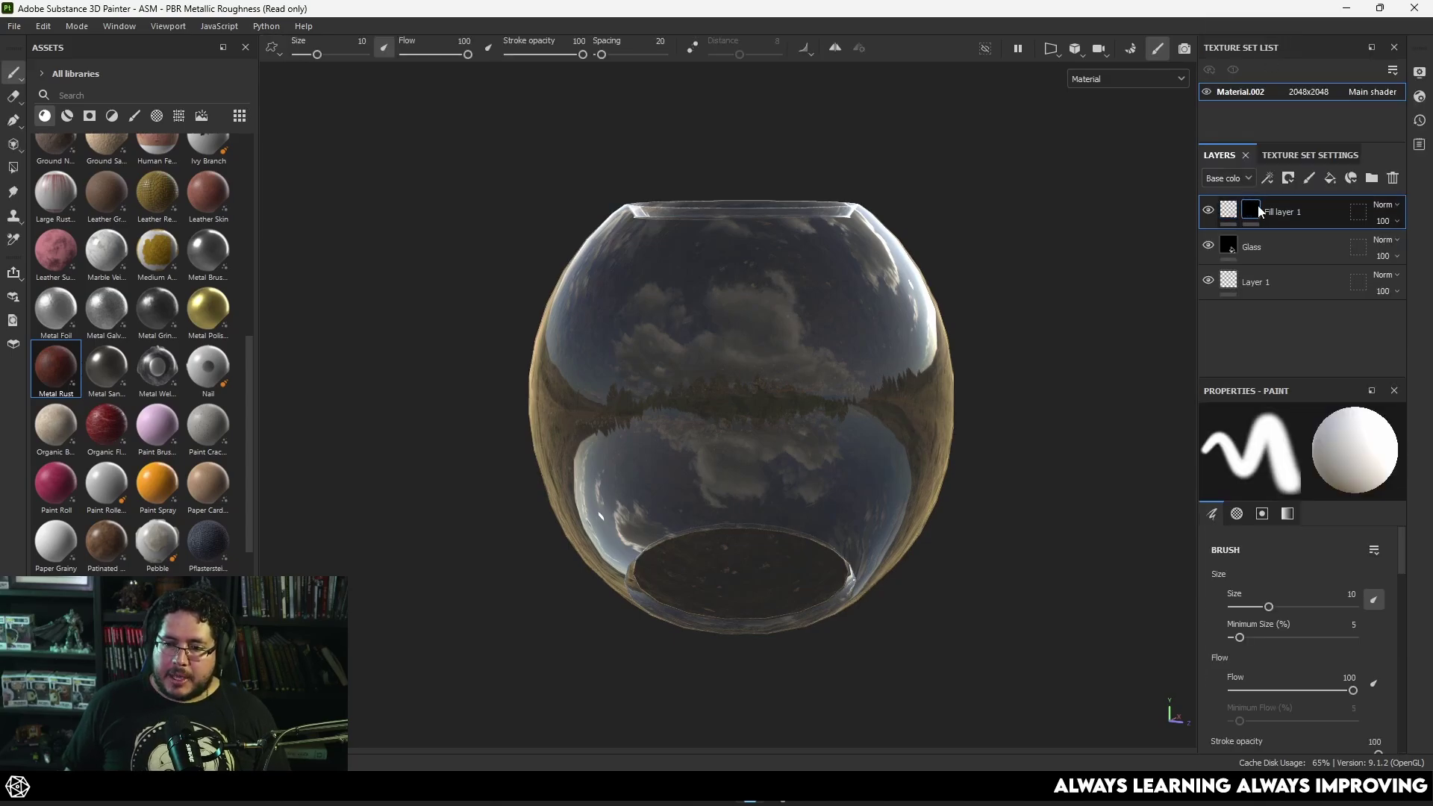
{"action": "right_click", "coordinate": [1259, 211]}
{"action": "left_click", "coordinate": [1261, 519]}
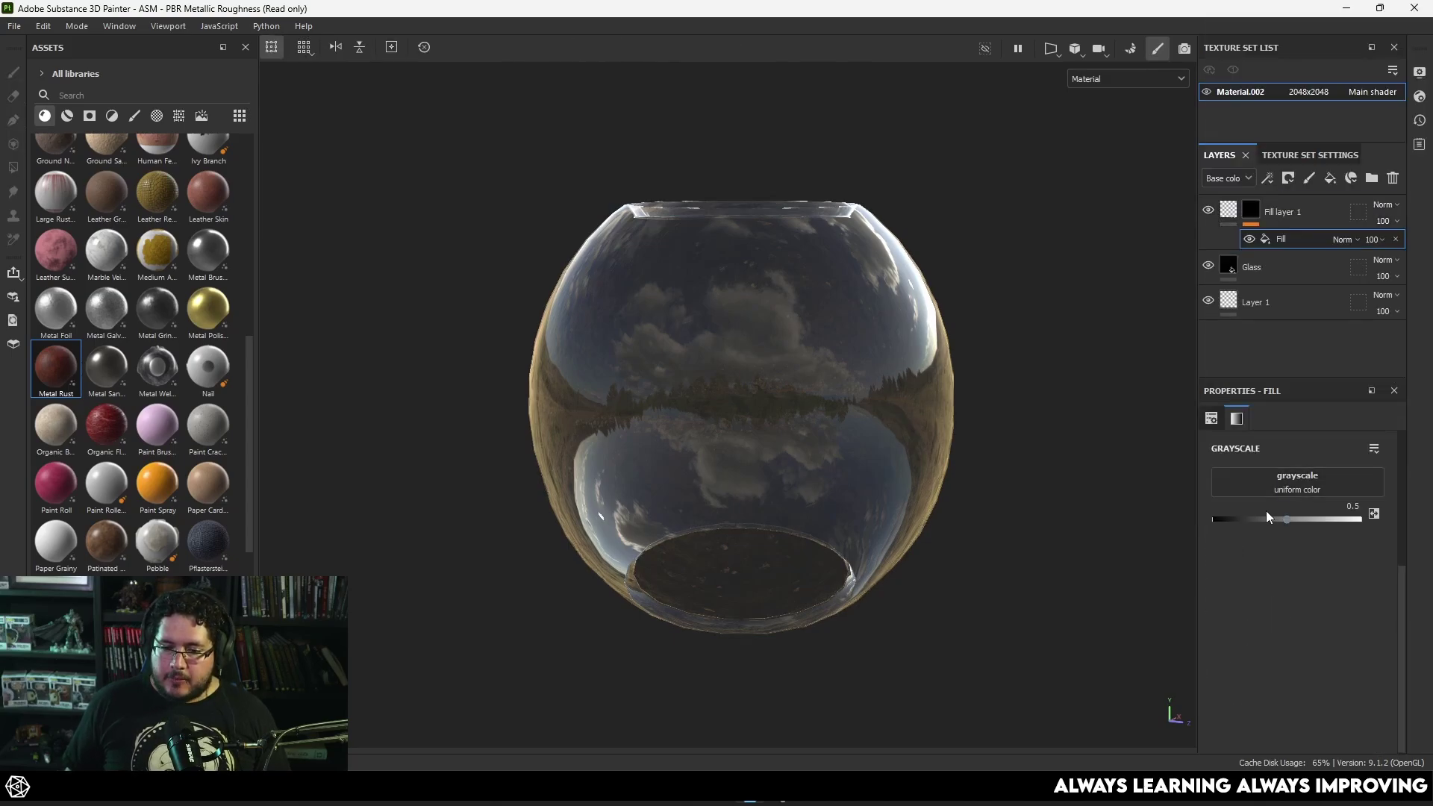
- Use the Grunge Scratches Fine texture as the mask's grayscale fill and raise its balance to 0.72
{"action": "left_click", "coordinate": [1276, 482]}
{"action": "type", "text": "scrat"}
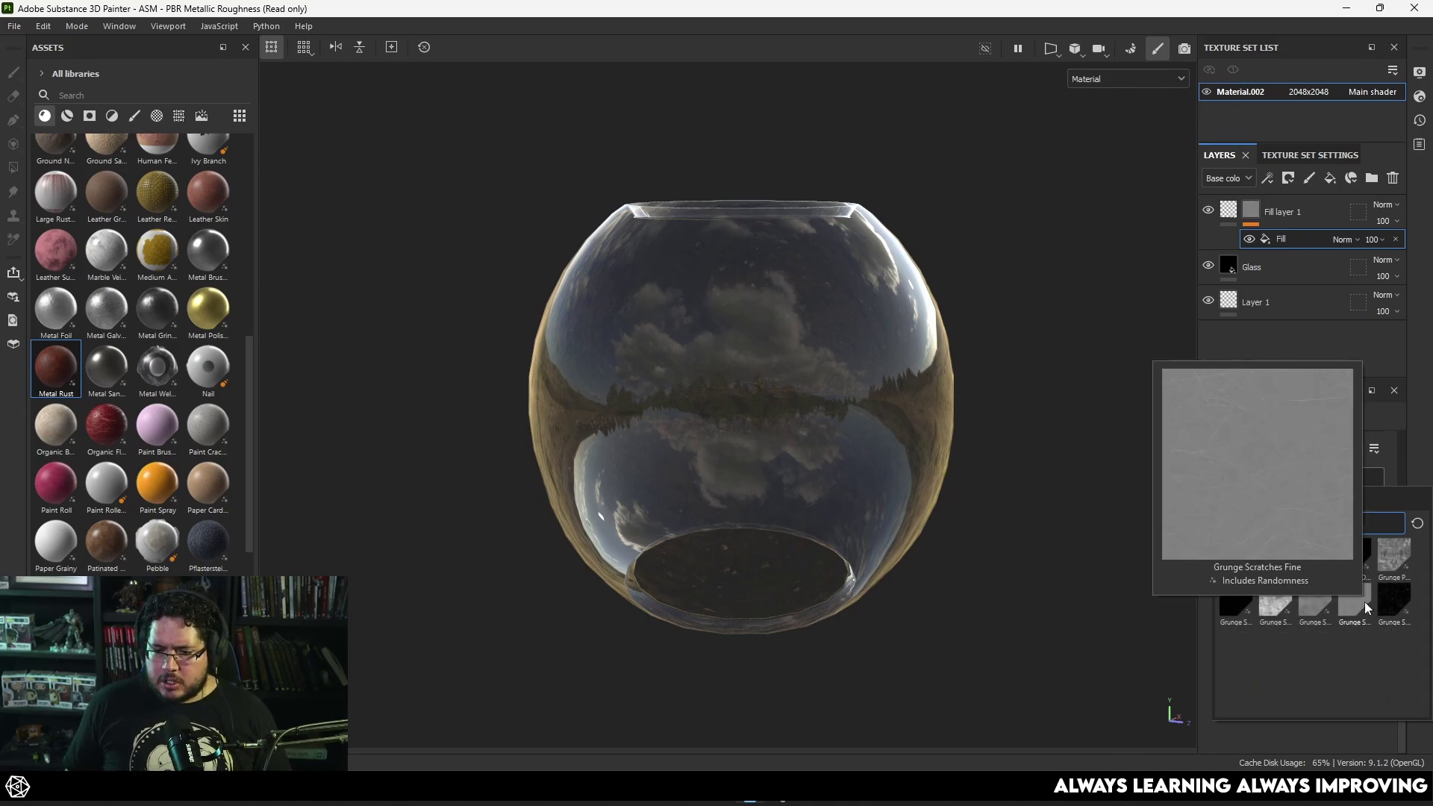
{"action": "left_click", "coordinate": [1364, 602]}
{"action": "right_click_drag", "start_coordinate": [996, 441], "coordinate": [1015, 486], "text": "alt"}
{"action": "mouse_move", "coordinate": [1014, 485]}
{"action": "left_mouse_down", "text": "alt"}
{"action": "mouse_move", "coordinate": [1096, 360]}
{"action": "mouse_move", "coordinate": [988, 351]}
{"action": "mouse_move", "coordinate": [1007, 477]}
{"action": "mouse_move", "coordinate": [1034, 506]}
{"action": "left_mouse_up", "text": "alt"}
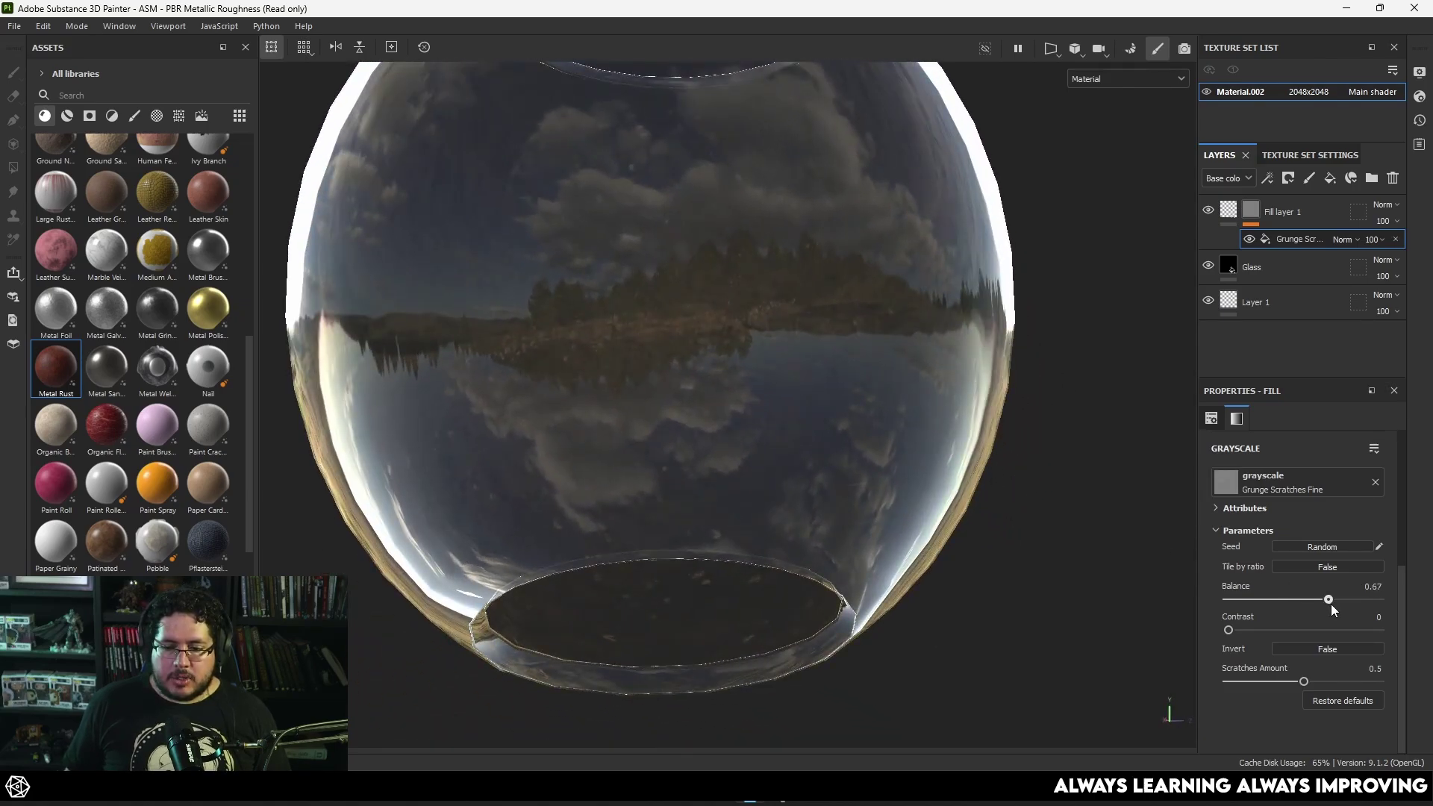
- Set the scratch layer's height to -0.0955 so the scratches are carved into the glass
{"action": "left_click", "coordinate": [1228, 210]}
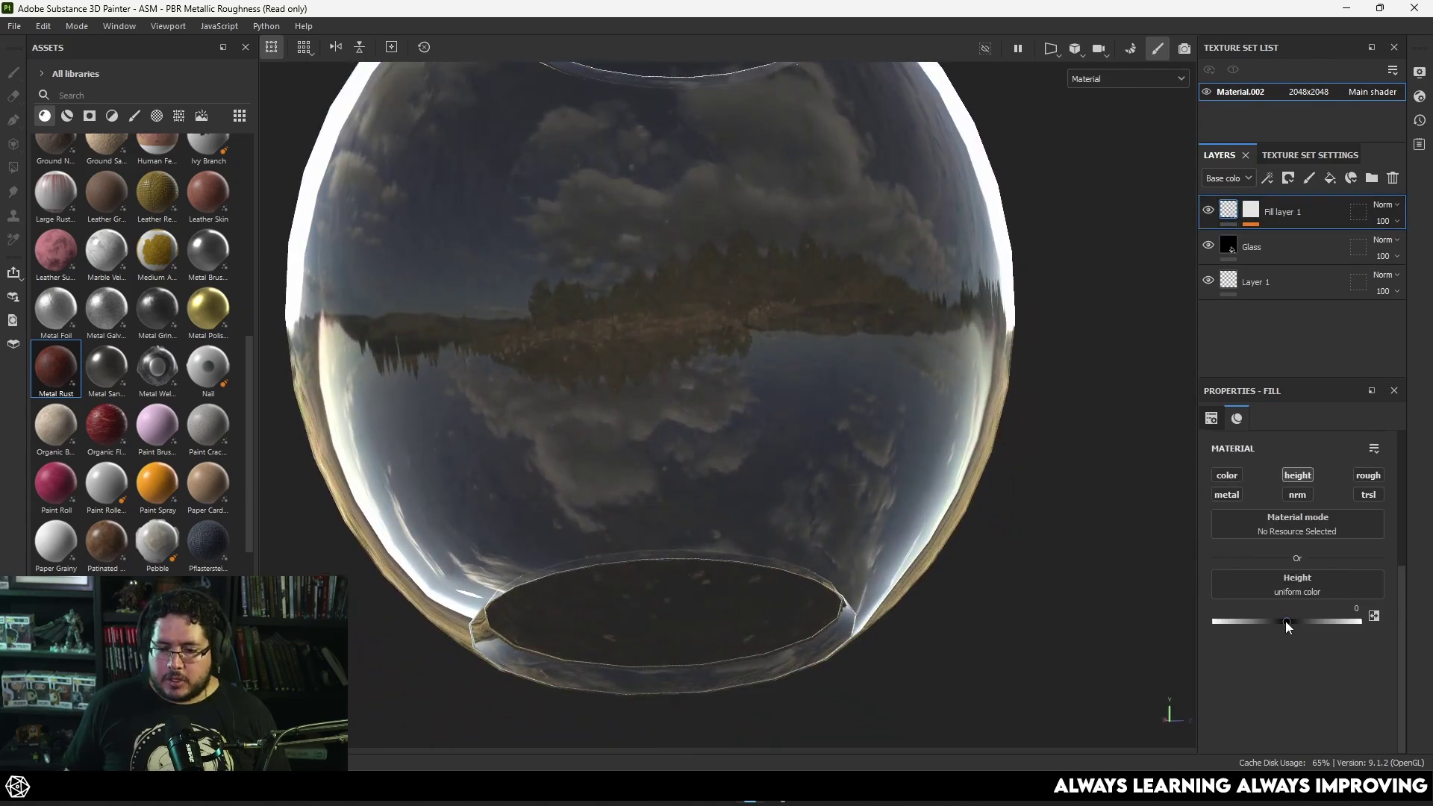
{"action": "left_click_drag", "start_coordinate": [1285, 621], "coordinate": [1279, 620]}
{"action": "left_click_drag", "start_coordinate": [1144, 555], "coordinate": [912, 418], "text": "alt"}
{"action": "right_click_drag", "start_coordinate": [912, 418], "coordinate": [905, 386], "text": "alt"}
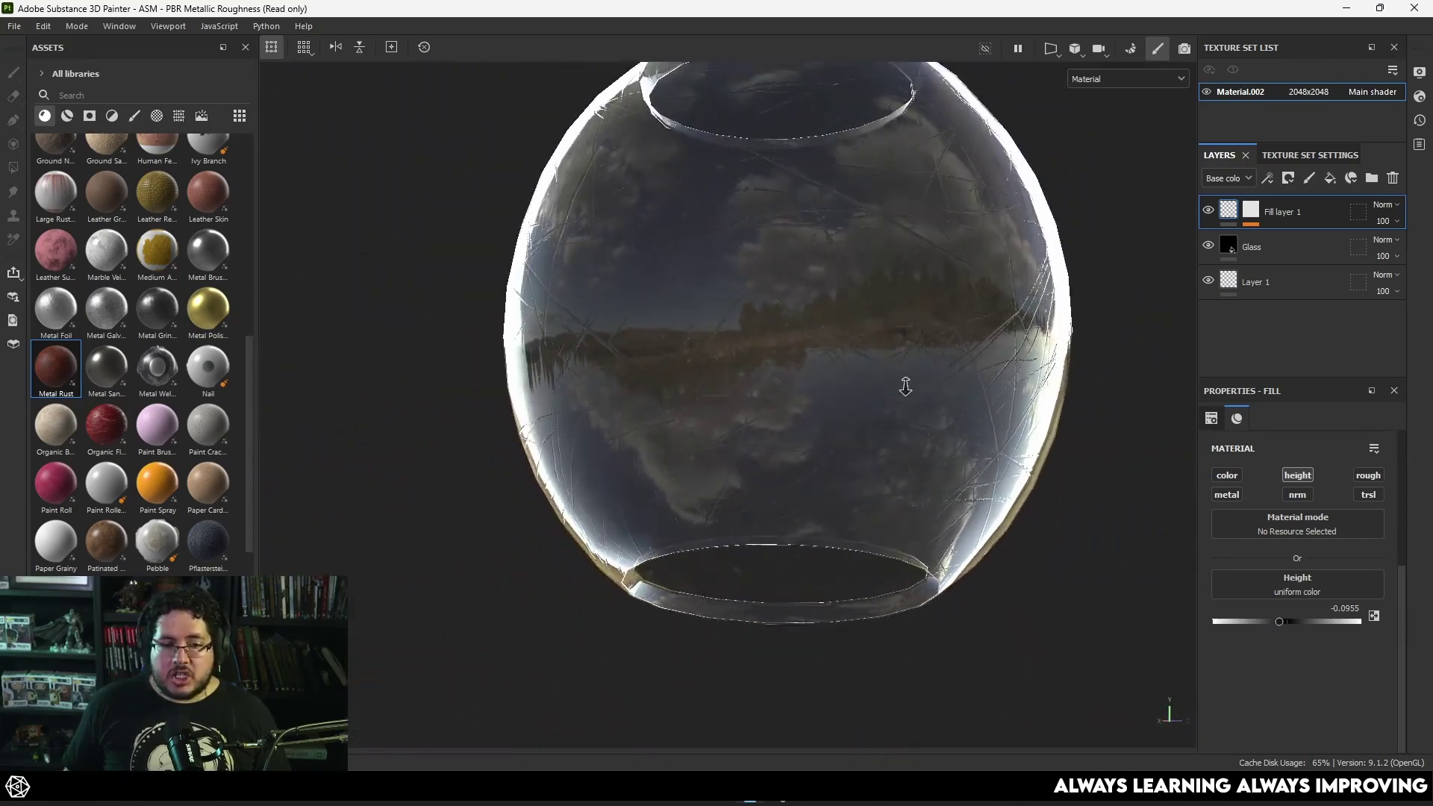
{"action": "left_click_drag", "start_coordinate": [906, 386], "coordinate": [864, 418], "text": "alt"}
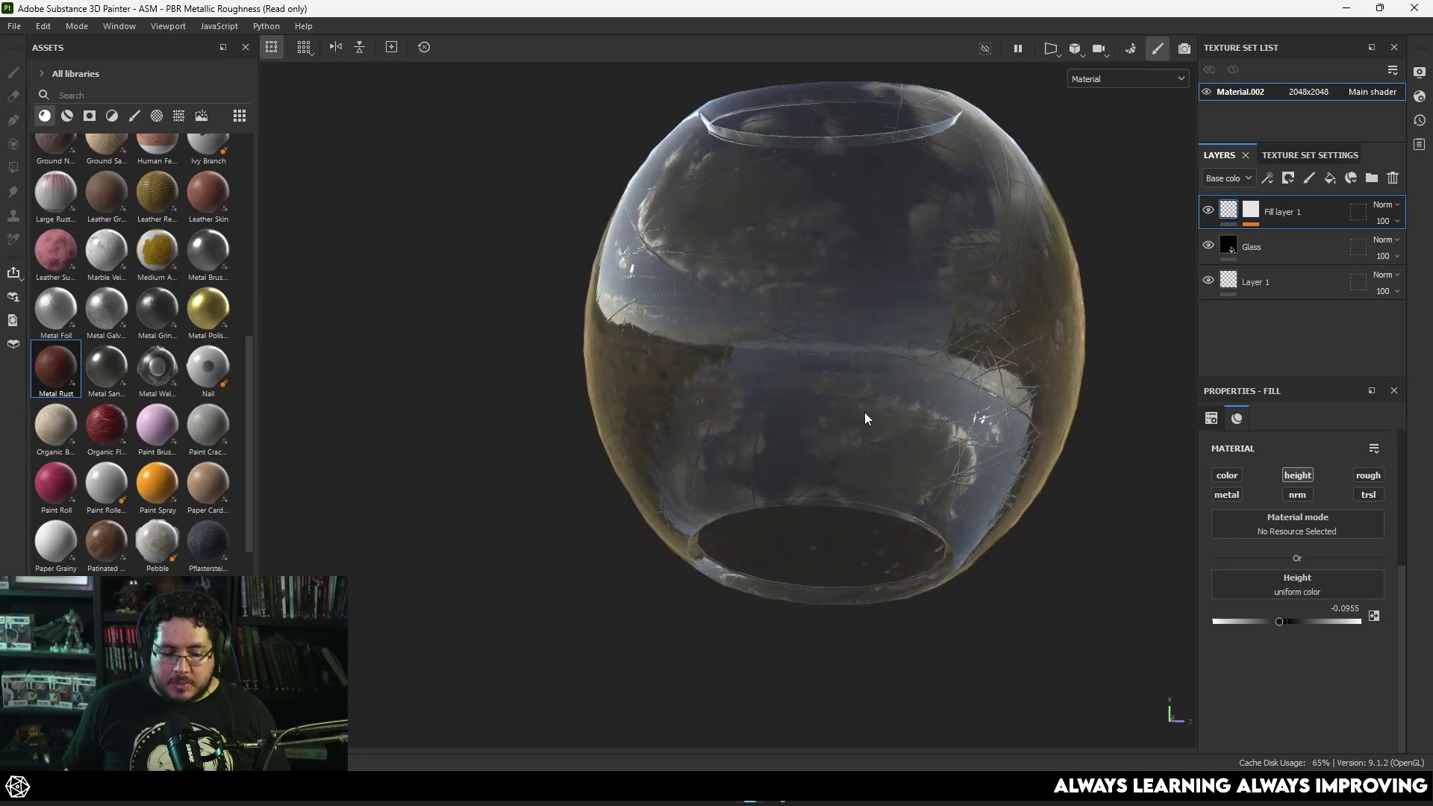
- Examine the individual texture channels on the glass, including translucency, and return to the full material view
{"action": "key", "text": "c"}
{"action": "key", "text": "c"}
{"action": "key", "text": "c"}
{"action": "key", "text": "c"}
{"action": "key", "text": "c"}
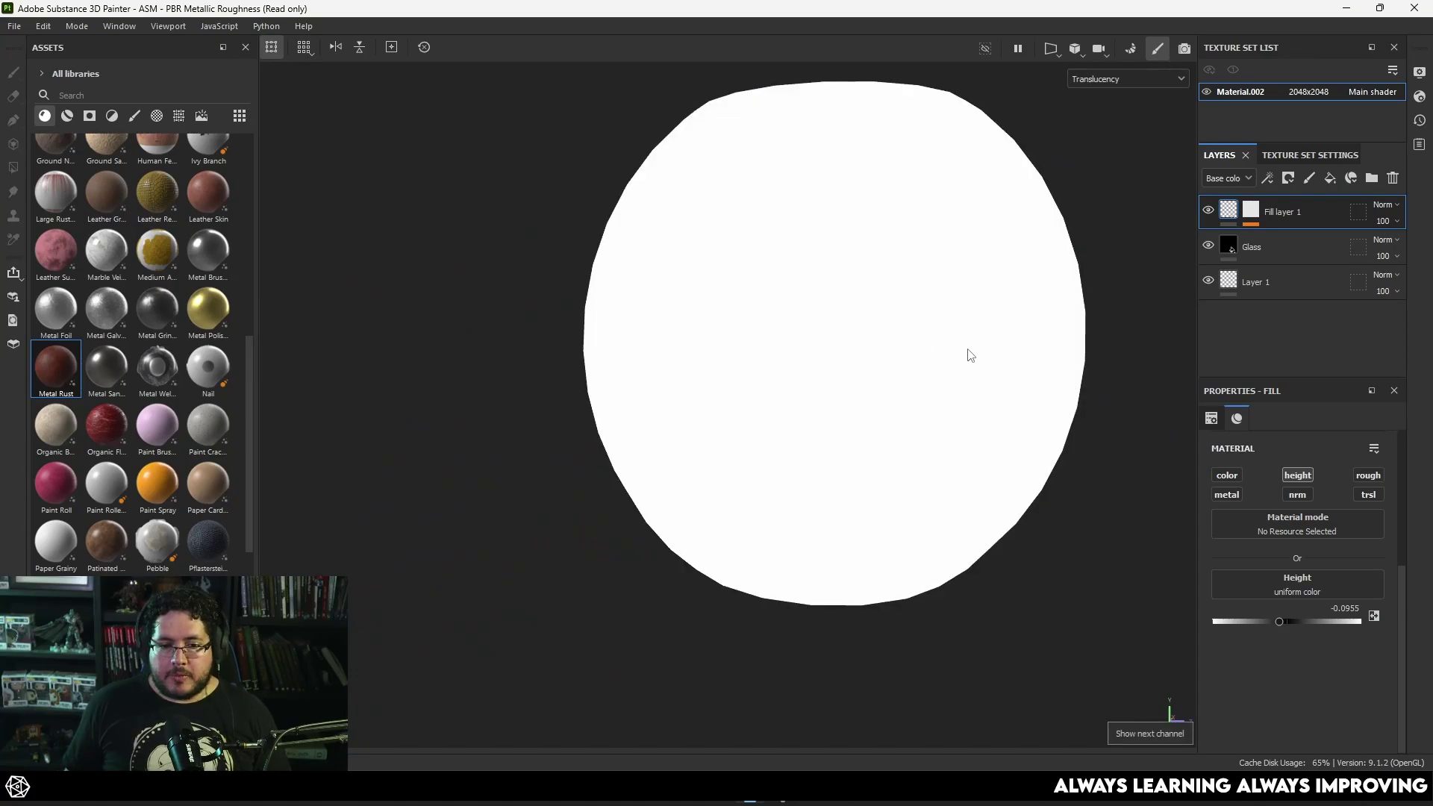
{"action": "key", "text": "c"}
{"action": "left_click_drag", "start_coordinate": [1023, 407], "coordinate": [1000, 336], "text": "alt"}
{"action": "key", "text": "m"}
- Raise the tiling of the Grunge Scratches Fine mask fill to 4.6
{"action": "left_click", "coordinate": [1255, 224]}
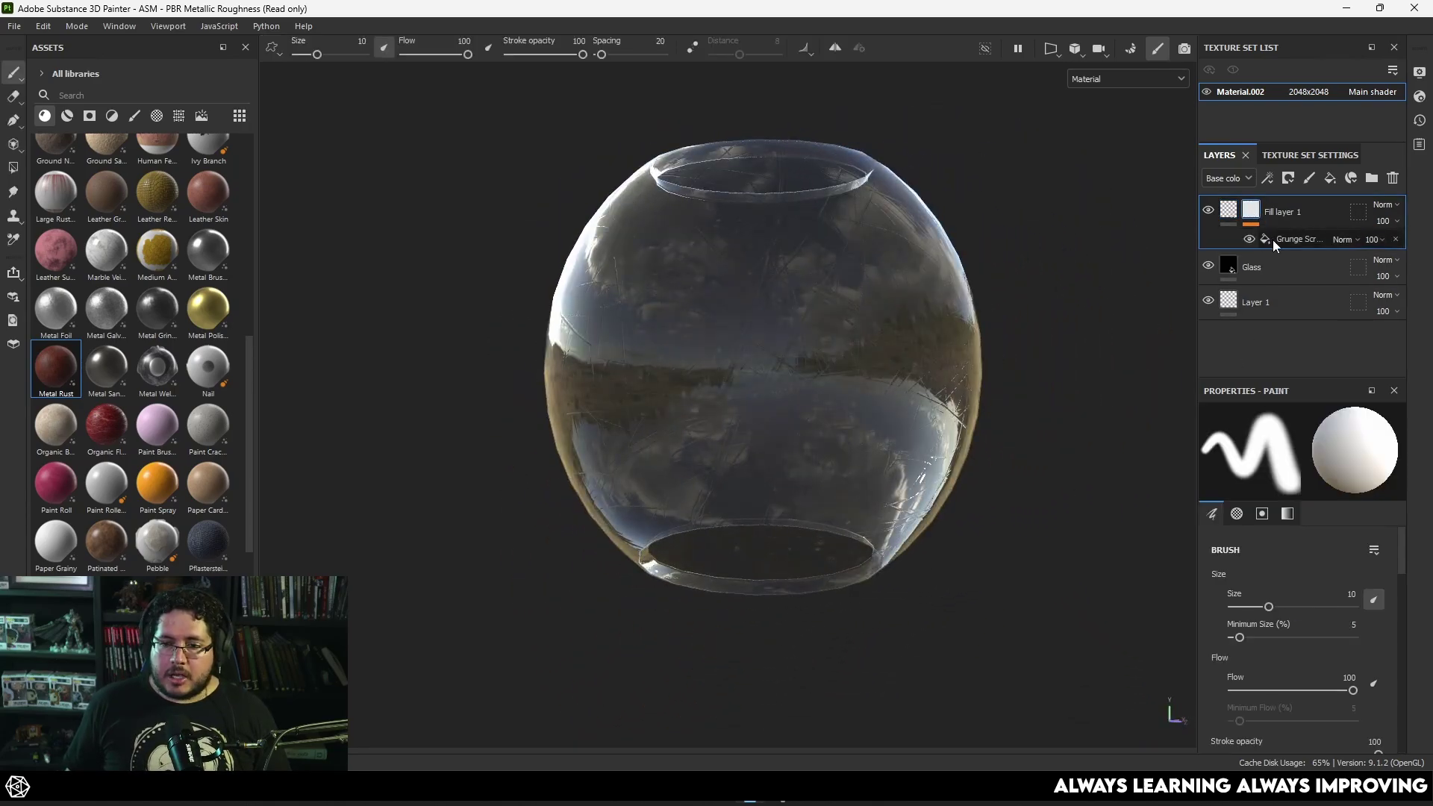
{"action": "left_click", "coordinate": [1283, 243]}
{"action": "scroll", "coordinate": [1269, 551], "scroll_direction": "up", "scroll_amount": 3}
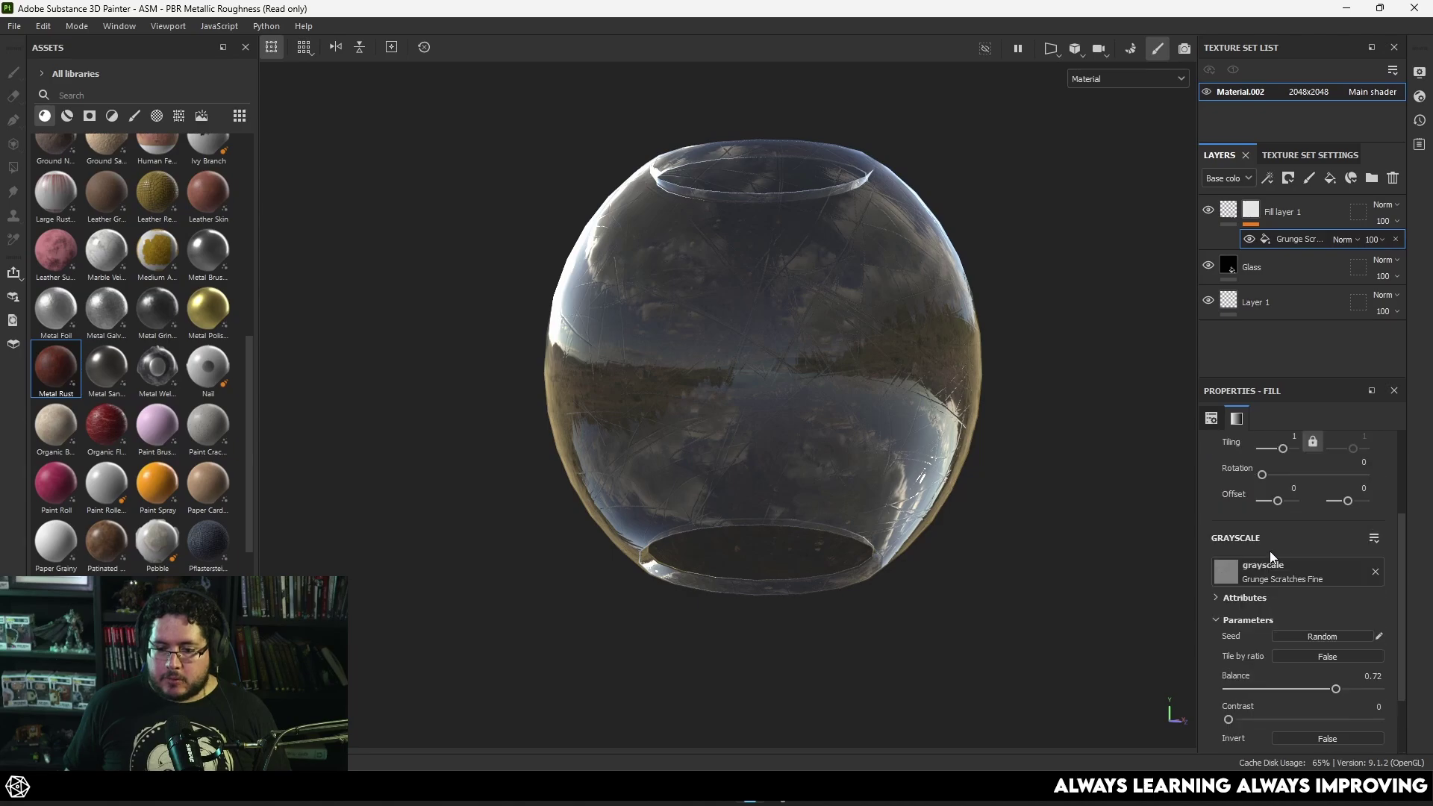
{"action": "left_click_drag", "start_coordinate": [1279, 494], "coordinate": [1284, 494]}
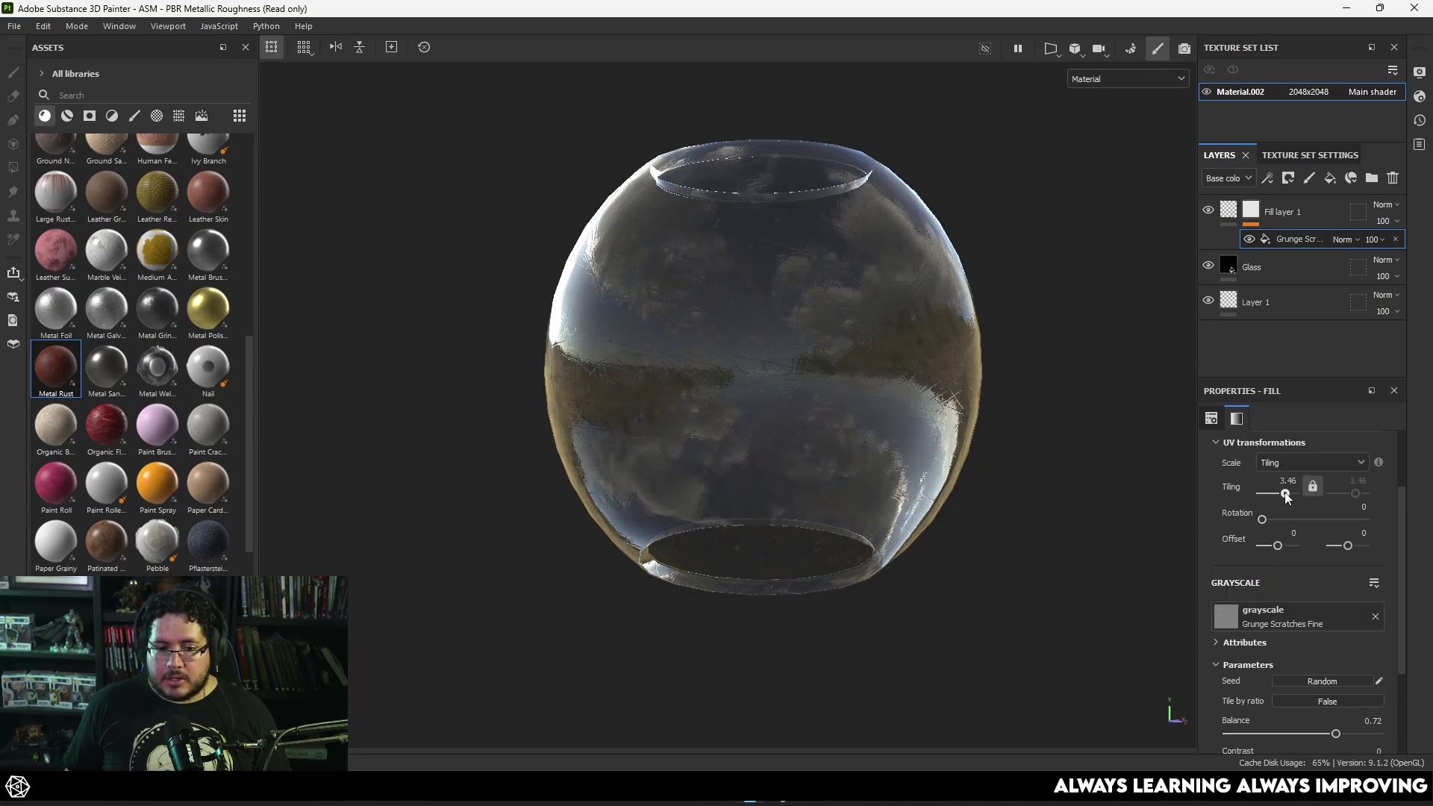
{"action": "scroll", "coordinate": [847, 451], "scroll_direction": "up", "scroll_amount": 2}
{"action": "left_click_drag", "start_coordinate": [847, 451], "coordinate": [1008, 537], "text": "alt"}
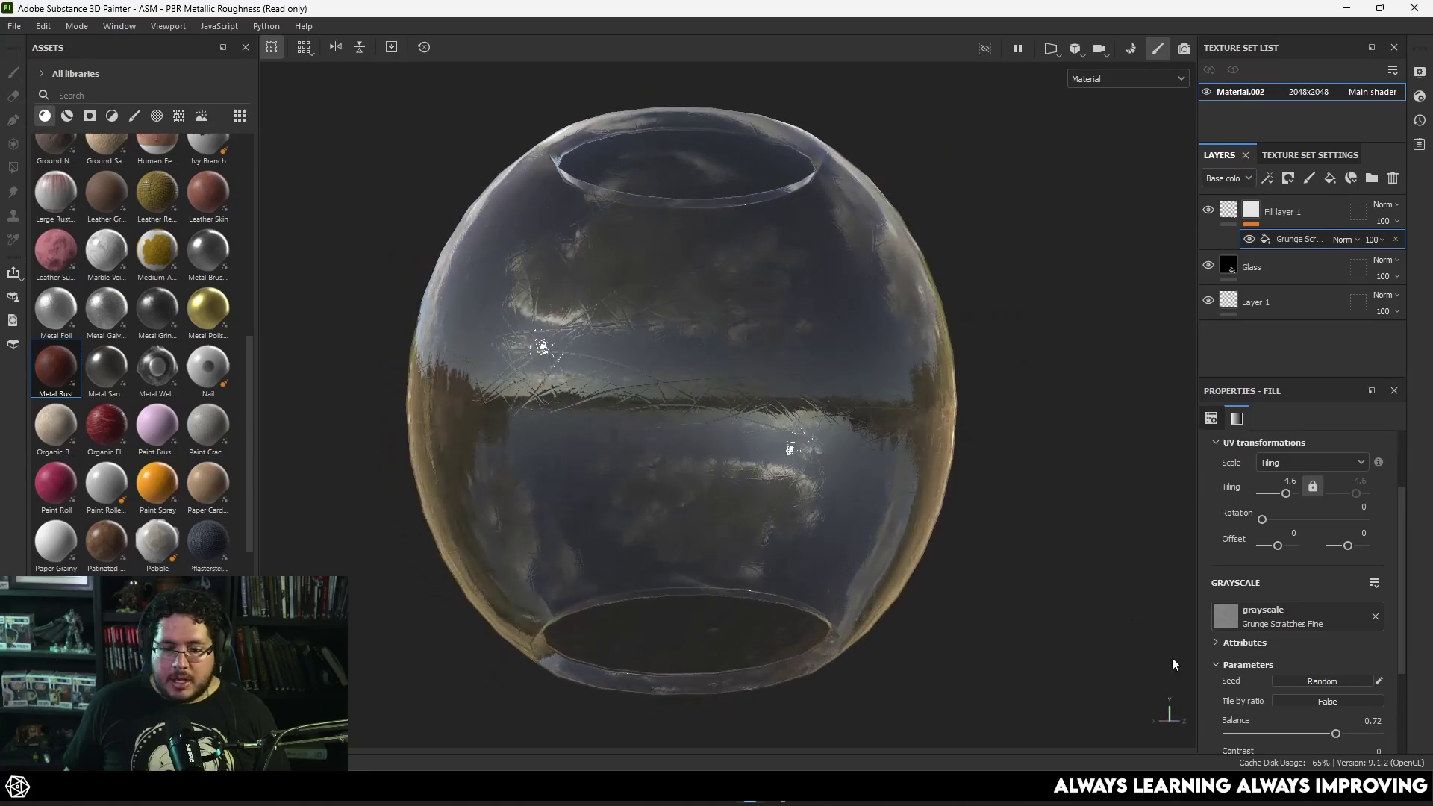
- Lower the balance of the scratches mask fill to 0.23
{"action": "left_click_drag", "start_coordinate": [1338, 735], "coordinate": [1263, 733]}
{"action": "left_click_drag", "start_coordinate": [754, 549], "coordinate": [784, 515], "text": "alt"}
{"action": "right_click_drag", "start_coordinate": [769, 493], "coordinate": [623, 388], "text": "alt"}
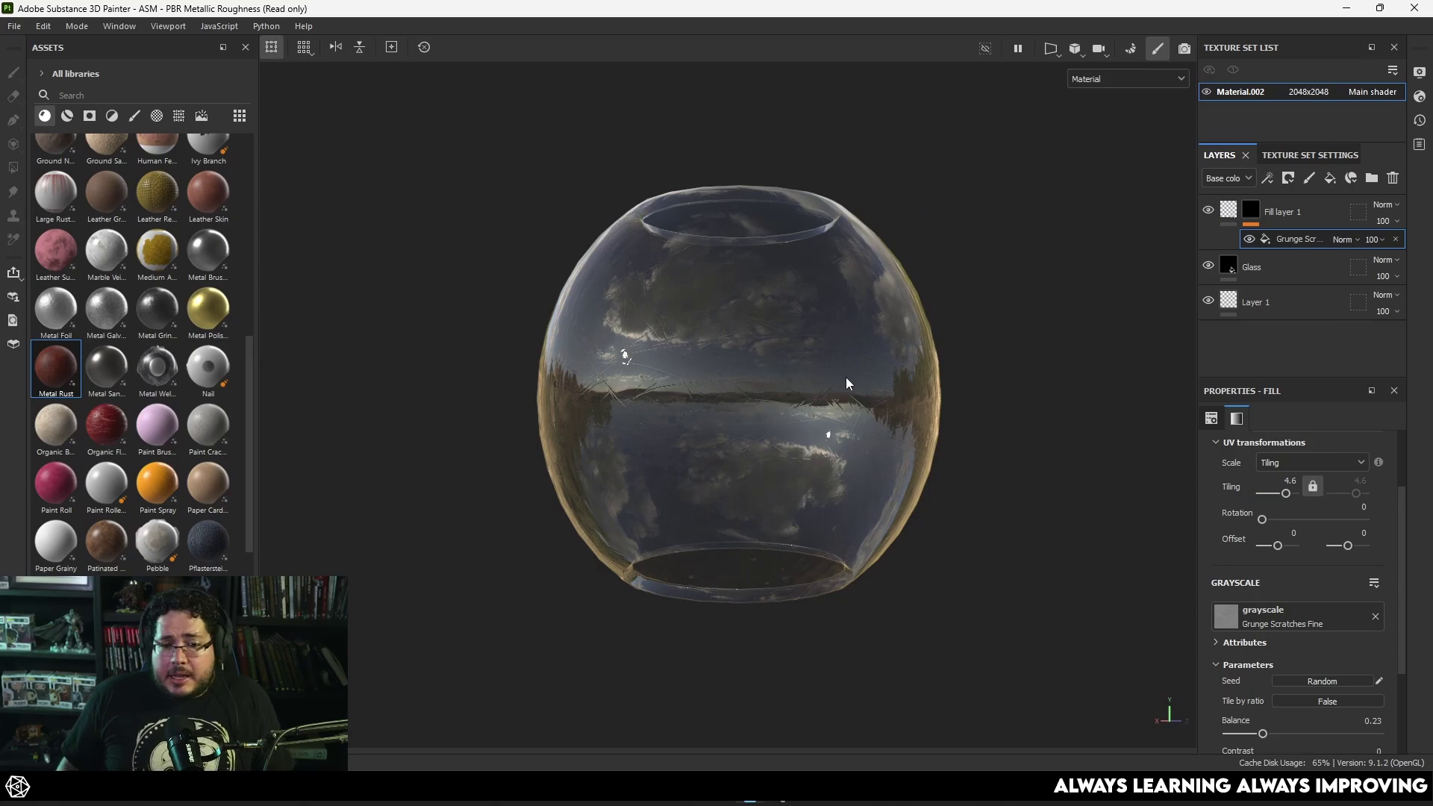
{"action": "left_click_drag", "start_coordinate": [846, 379], "coordinate": [919, 325], "text": "alt"}
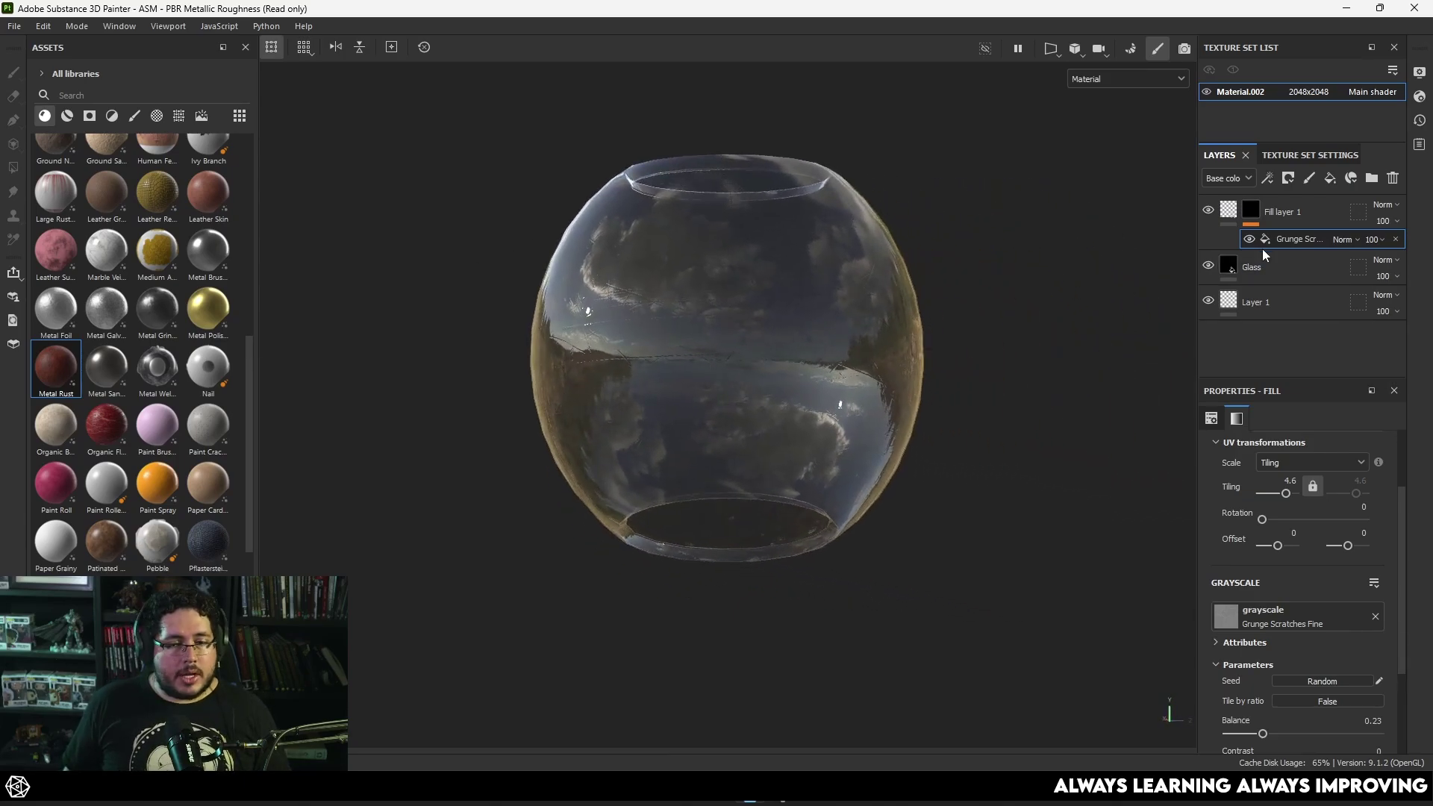
- Add another fill layer at the top of the stack, above the scratch layer
{"action": "left_click", "coordinate": [1330, 181]}
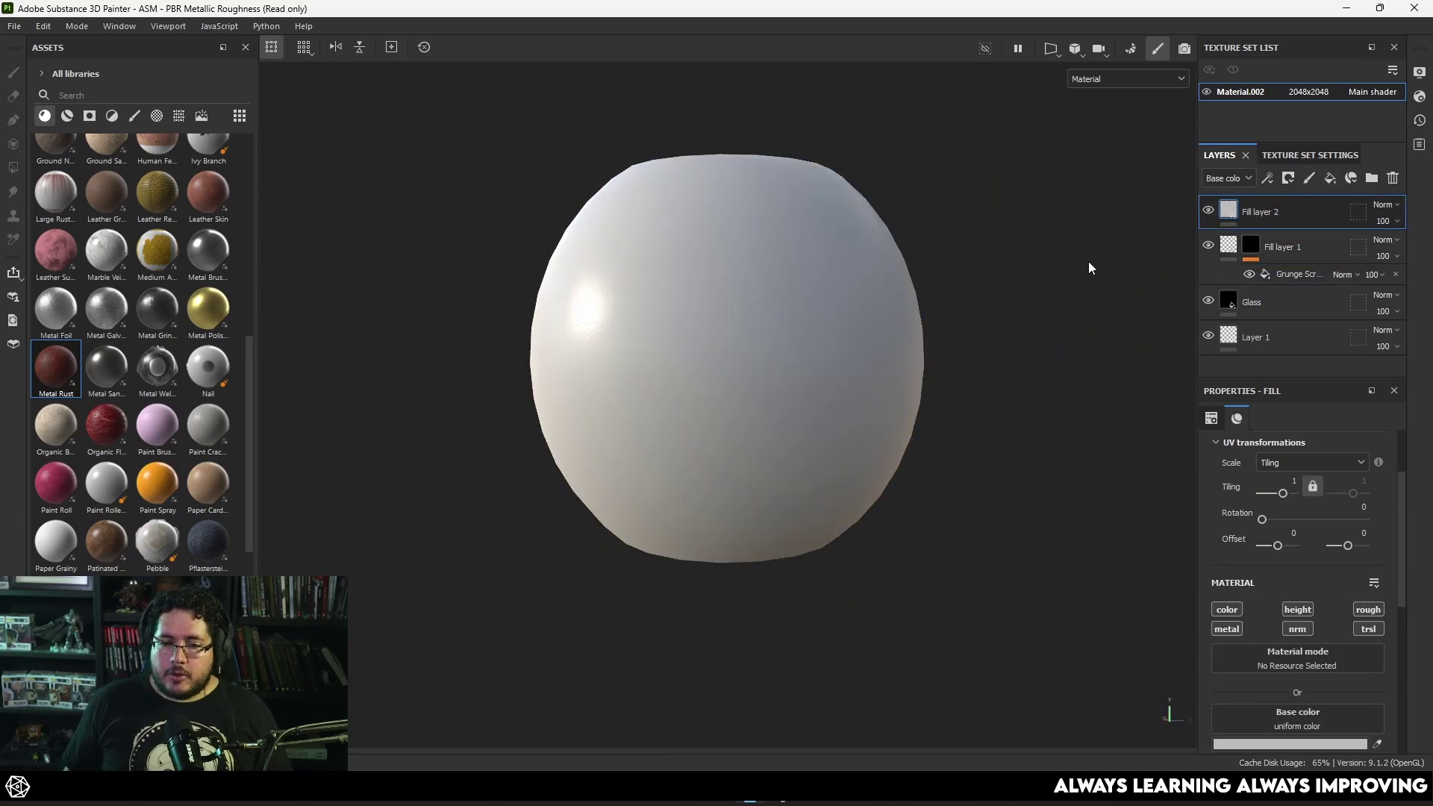
{"action": "scroll", "coordinate": [1314, 588], "scroll_direction": "down", "scroll_amount": 5}
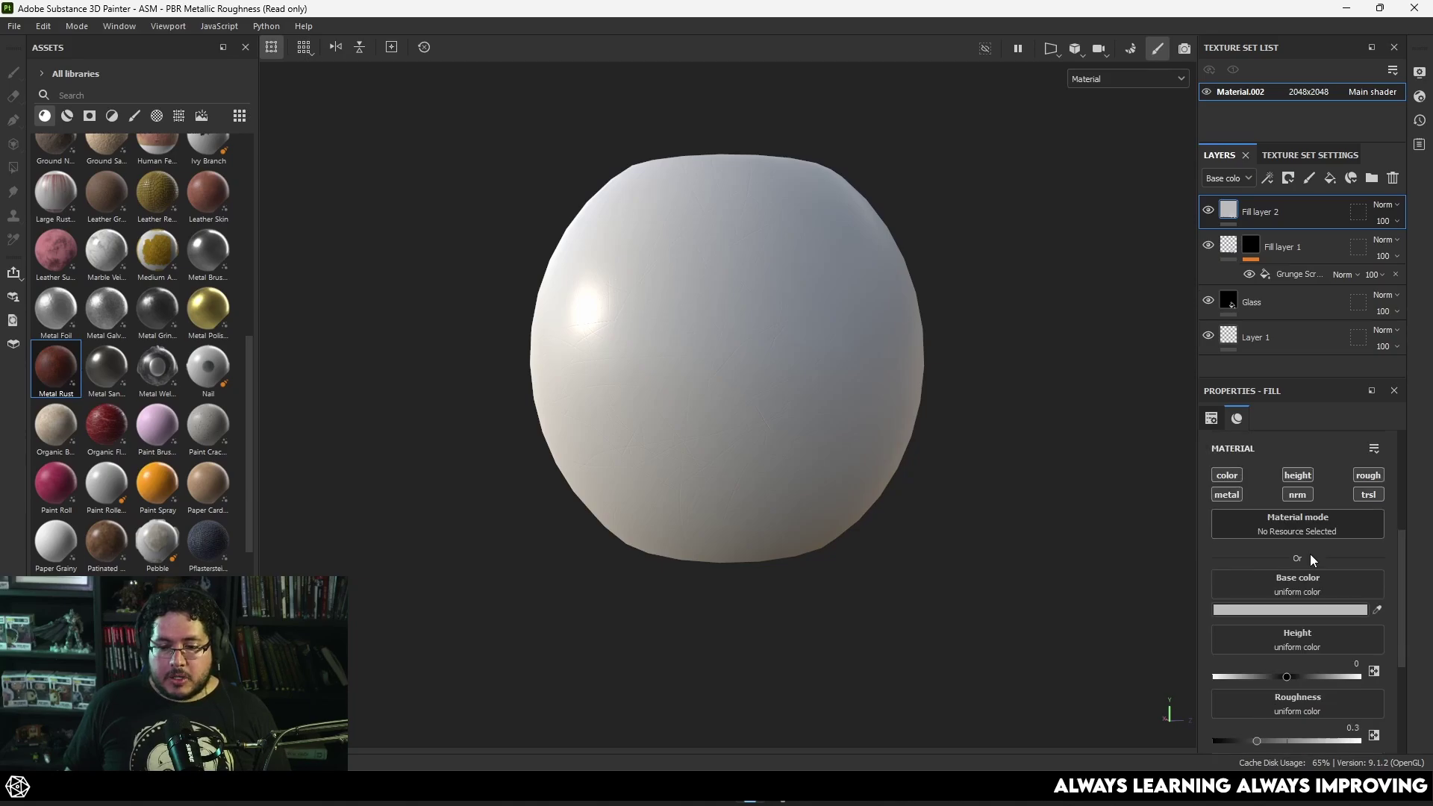
{"action": "scroll", "coordinate": [1364, 540], "scroll_direction": "down", "scroll_amount": 3}
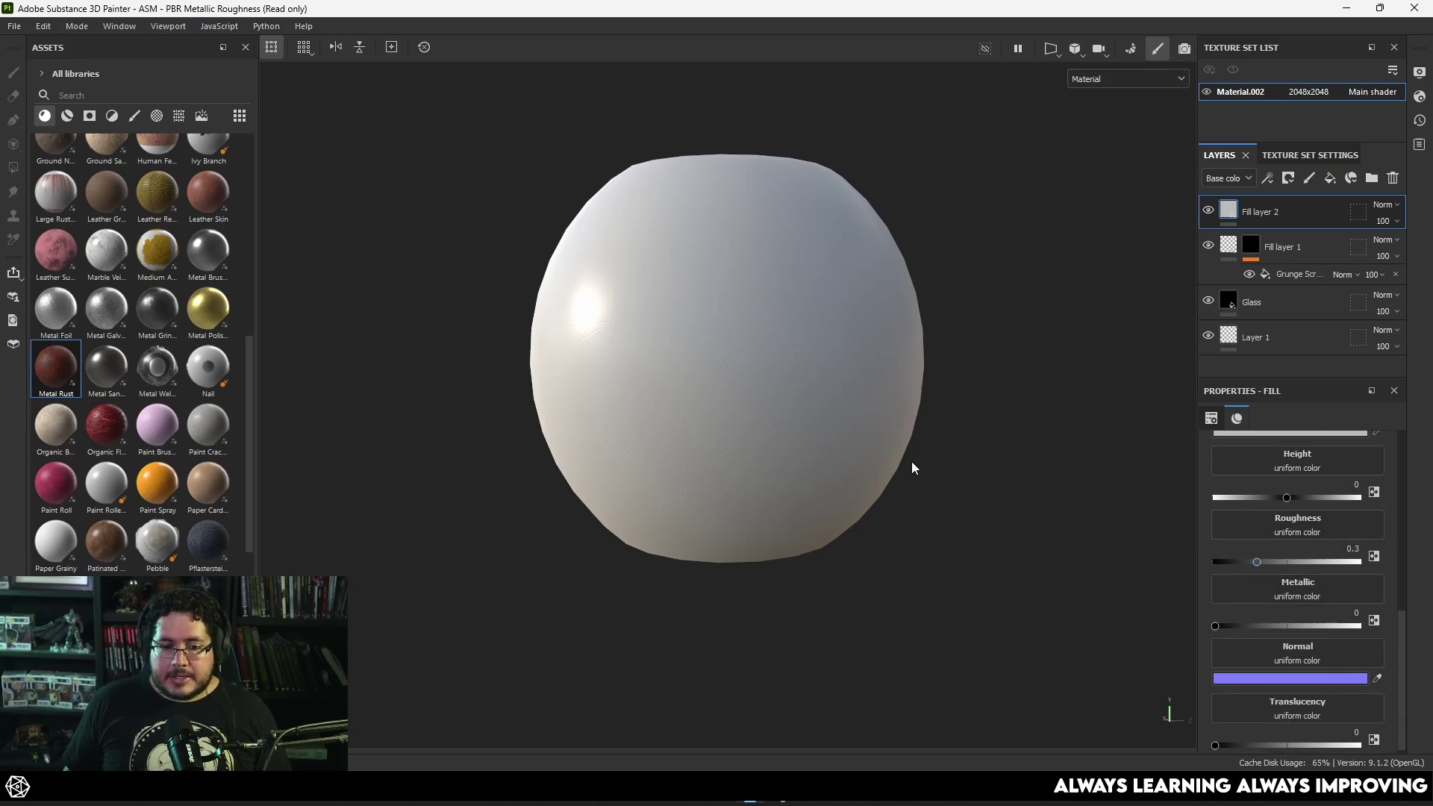
{"action": "left_click_drag", "start_coordinate": [912, 462], "coordinate": [965, 509], "text": "alt"}
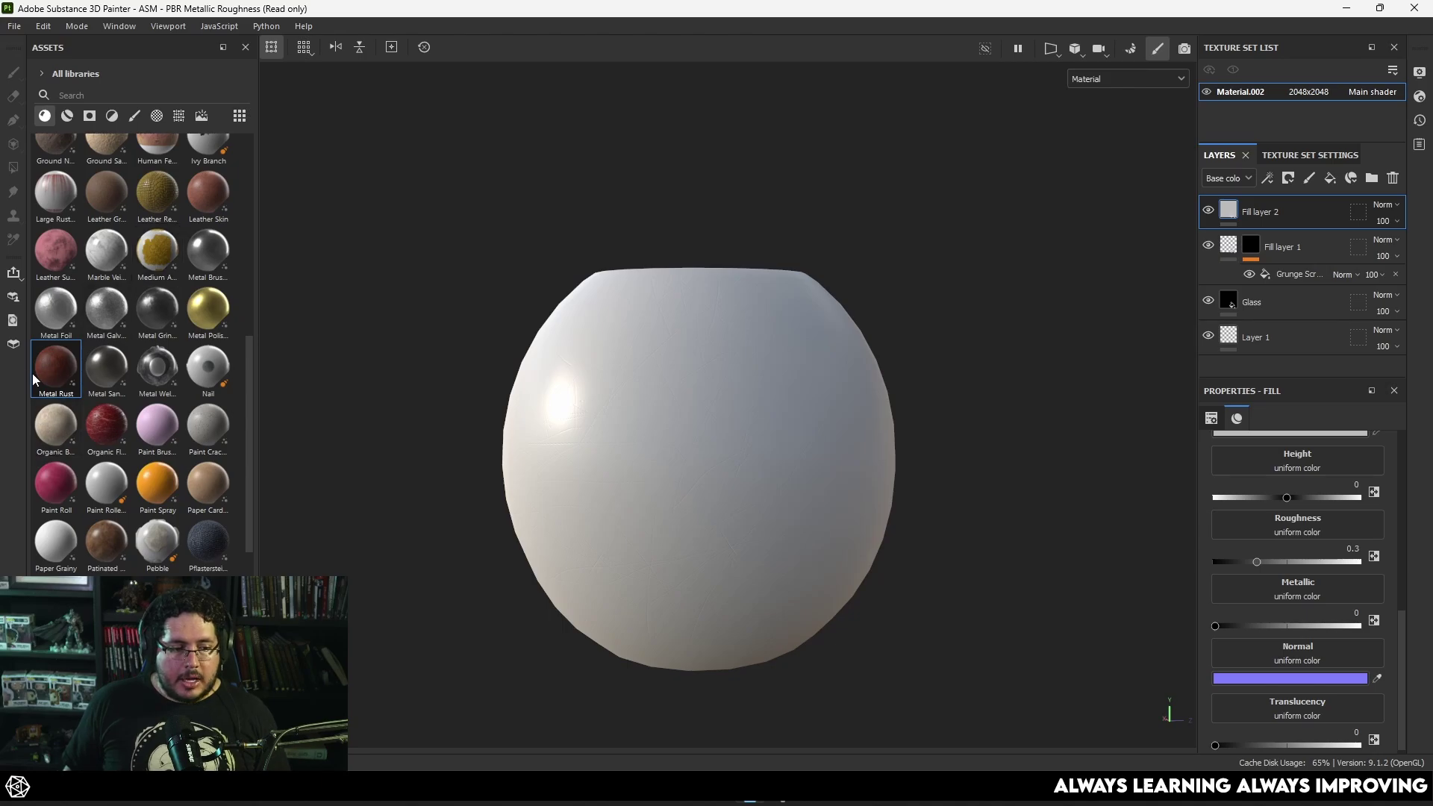
- Assign the Metal Rust material to the new fill layer's base color
{"action": "left_click_drag", "start_coordinate": [54, 366], "coordinate": [1229, 211]}
{"action": "scroll", "coordinate": [1244, 539], "scroll_direction": "up", "scroll_amount": 1}
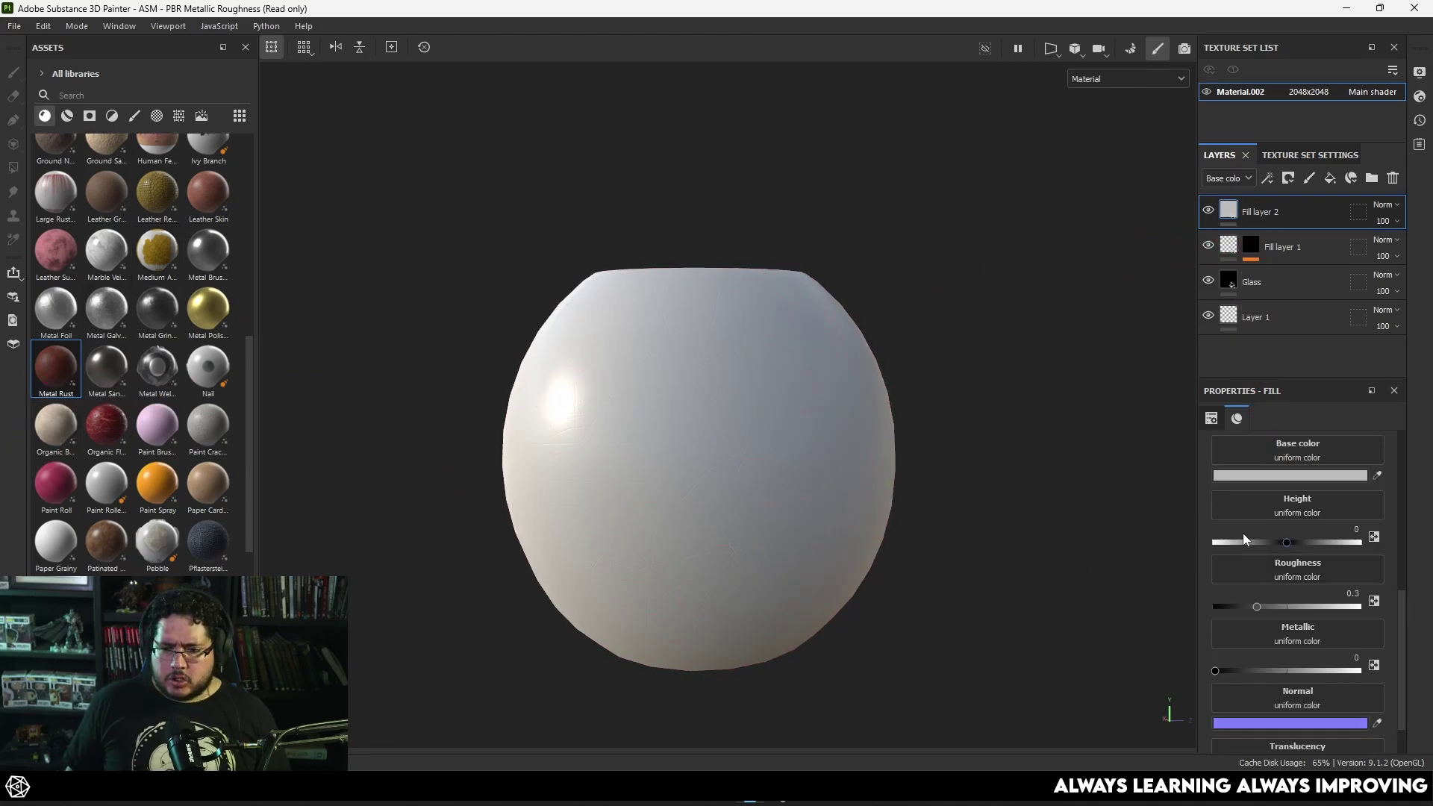
{"action": "left_click_drag", "start_coordinate": [56, 367], "coordinate": [1251, 449]}
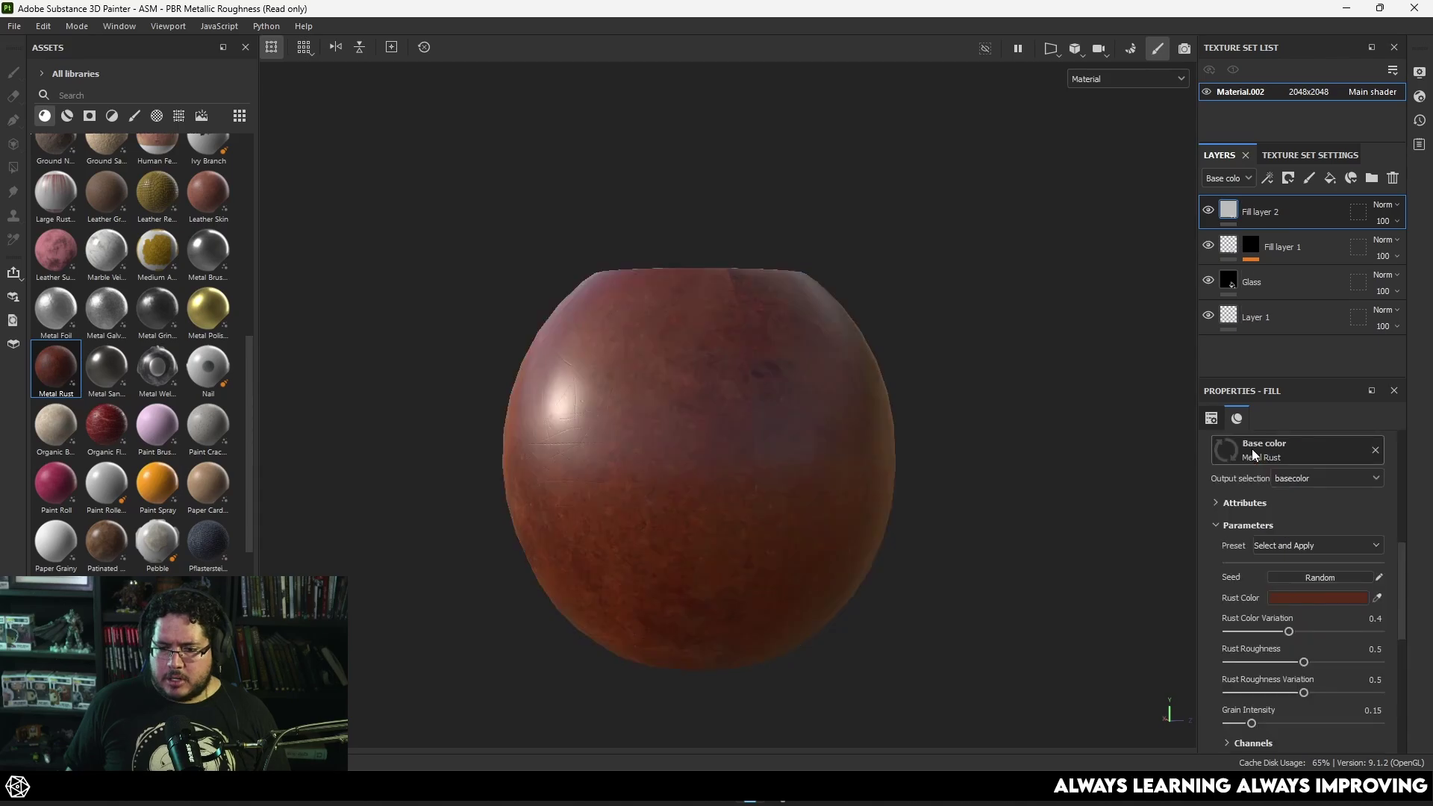
{"action": "left_click_drag", "start_coordinate": [736, 390], "coordinate": [826, 419], "text": "alt"}
- Review the rust layer's base color parameters and its uniform height, roughness, metallic, normal and translucency settings
{"action": "scroll", "coordinate": [1287, 552], "scroll_direction": "down", "scroll_amount": 5}
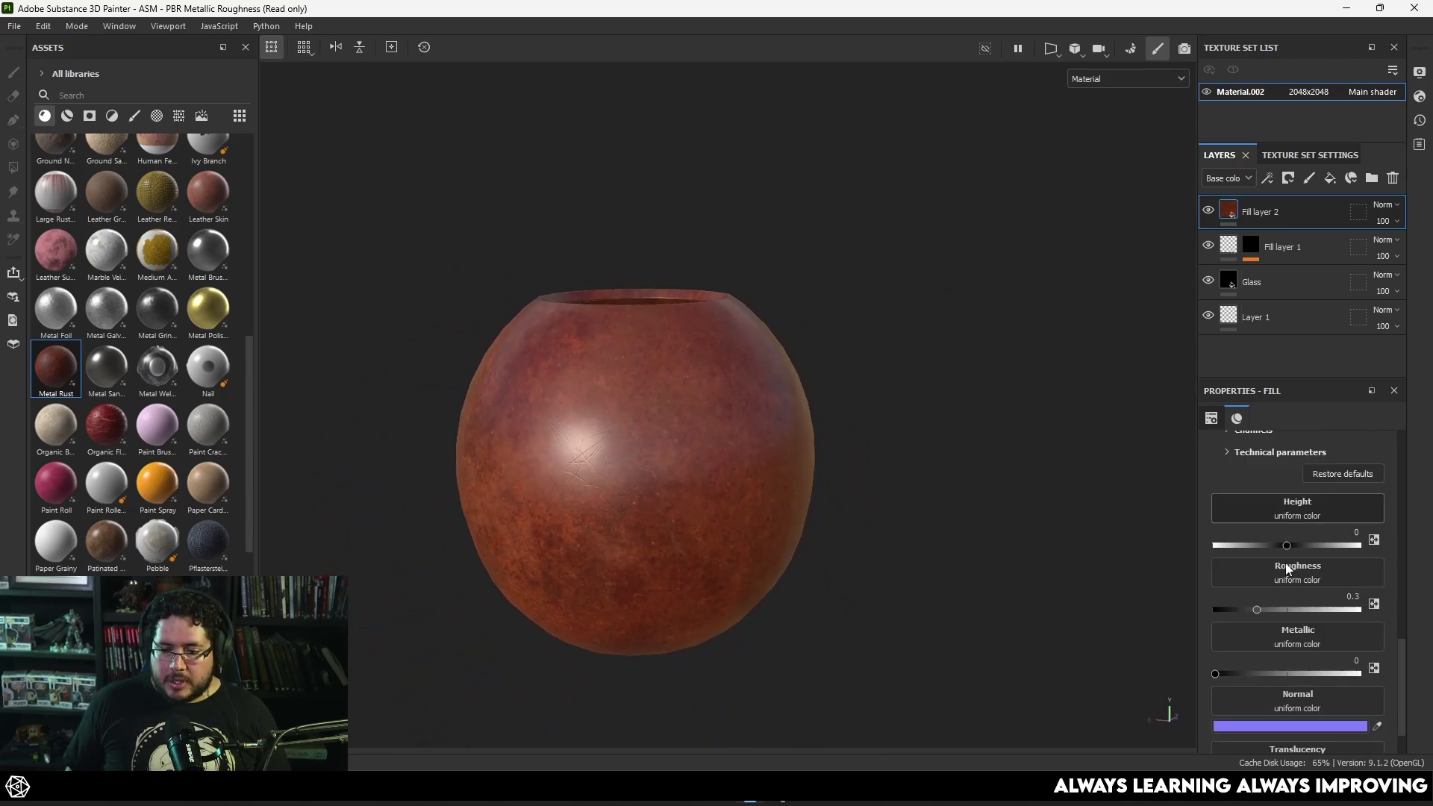
{"action": "scroll", "coordinate": [1285, 563], "scroll_direction": "up", "scroll_amount": 3}
{"action": "scroll", "coordinate": [1285, 553], "scroll_direction": "up", "scroll_amount": 2}
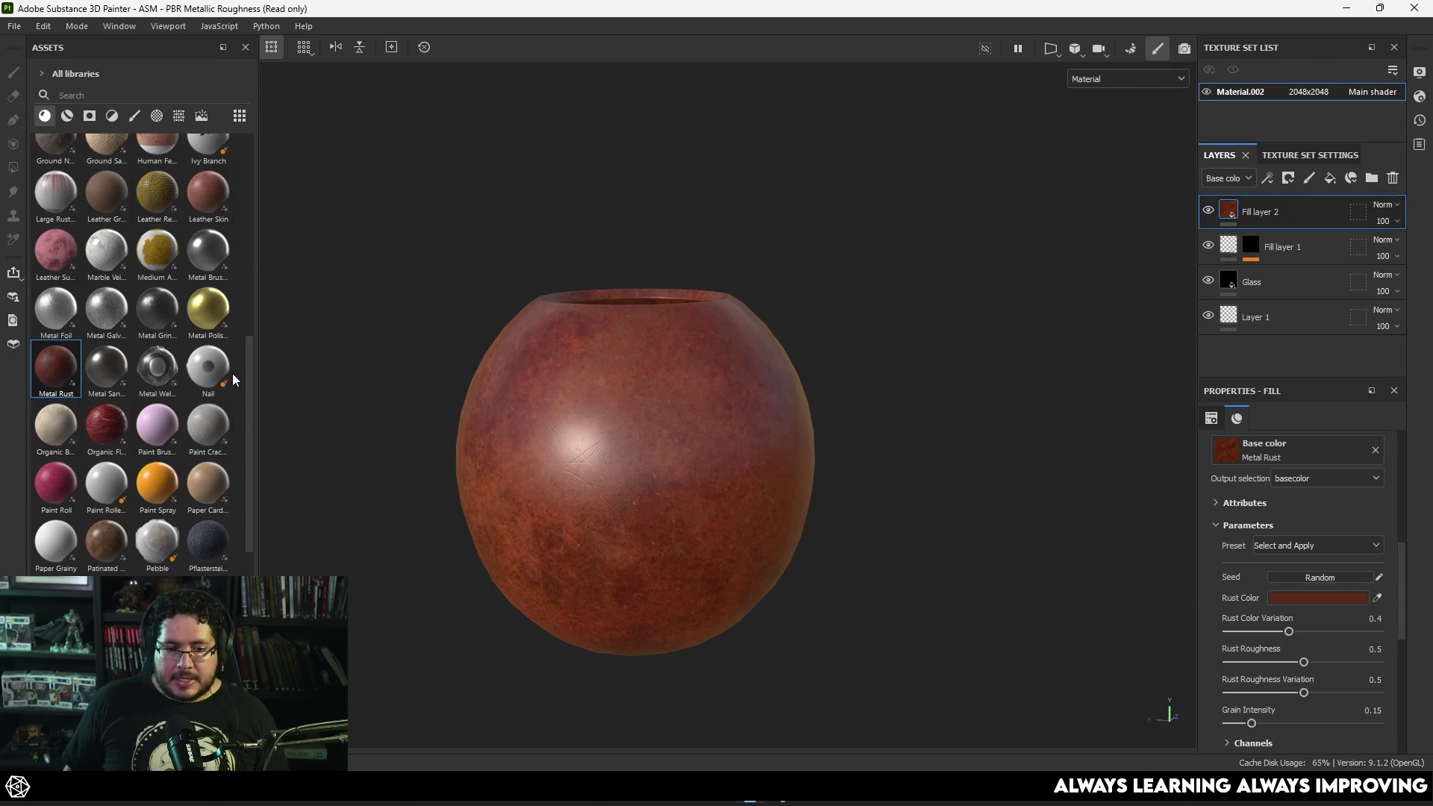
{"action": "left_click_drag", "start_coordinate": [641, 407], "coordinate": [680, 431], "text": "alt"}
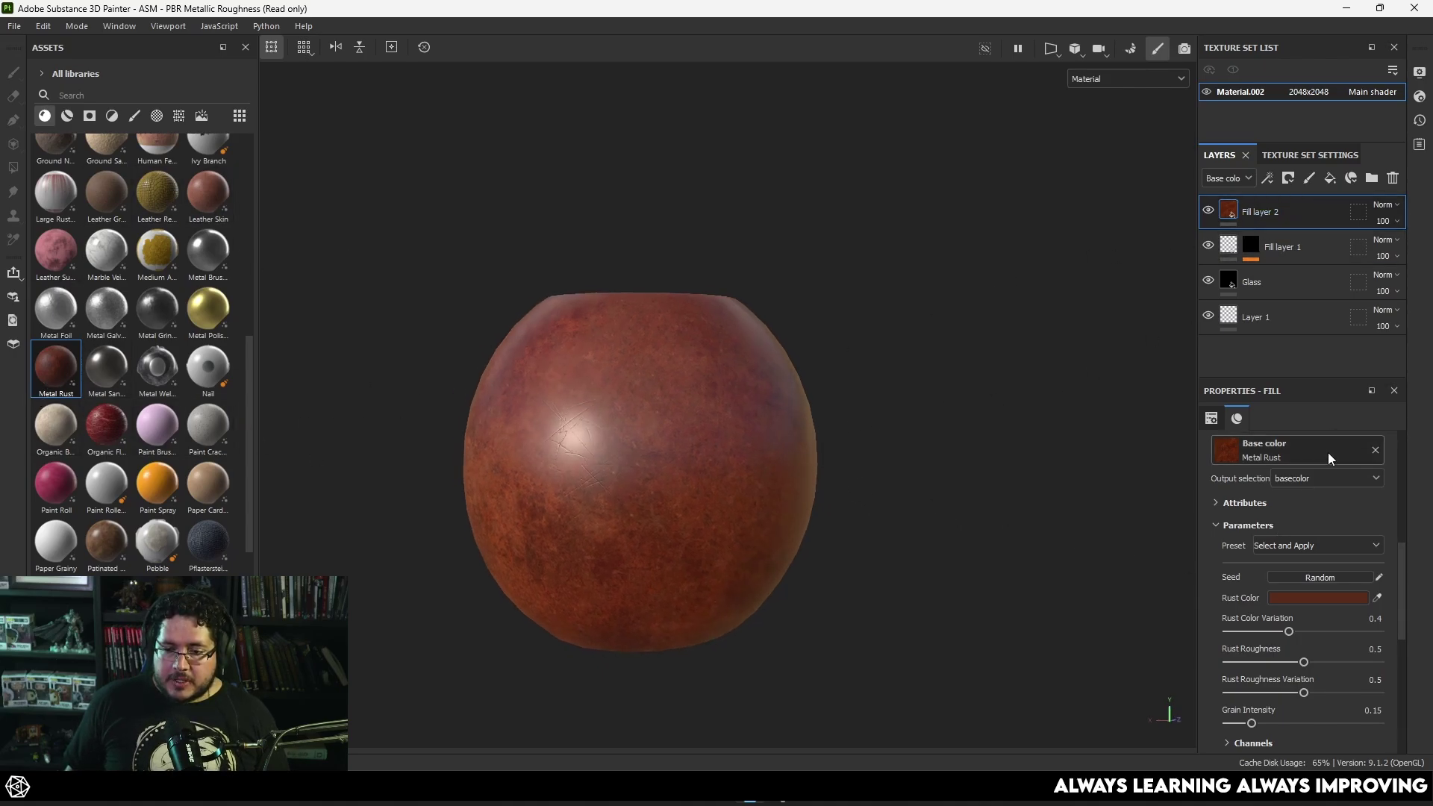
{"action": "scroll", "coordinate": [1301, 562], "scroll_direction": "down", "scroll_amount": 5}
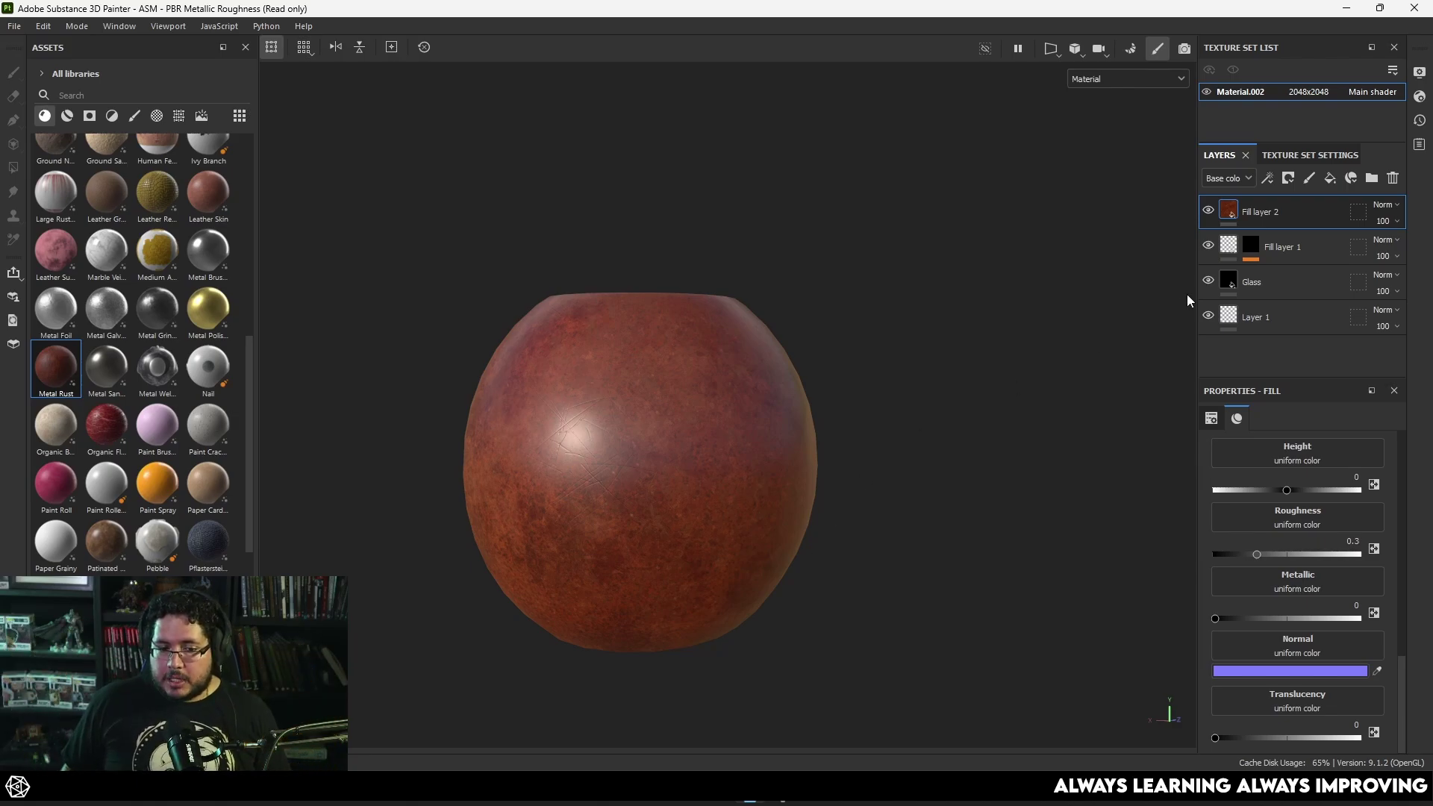
- Darken the Metal Rust base color by setting its rust color to a near-black brown (140702)
{"action": "scroll", "coordinate": [1292, 542], "scroll_direction": "up", "scroll_amount": 3}
{"action": "scroll", "coordinate": [1292, 540], "scroll_direction": "up", "scroll_amount": 2}
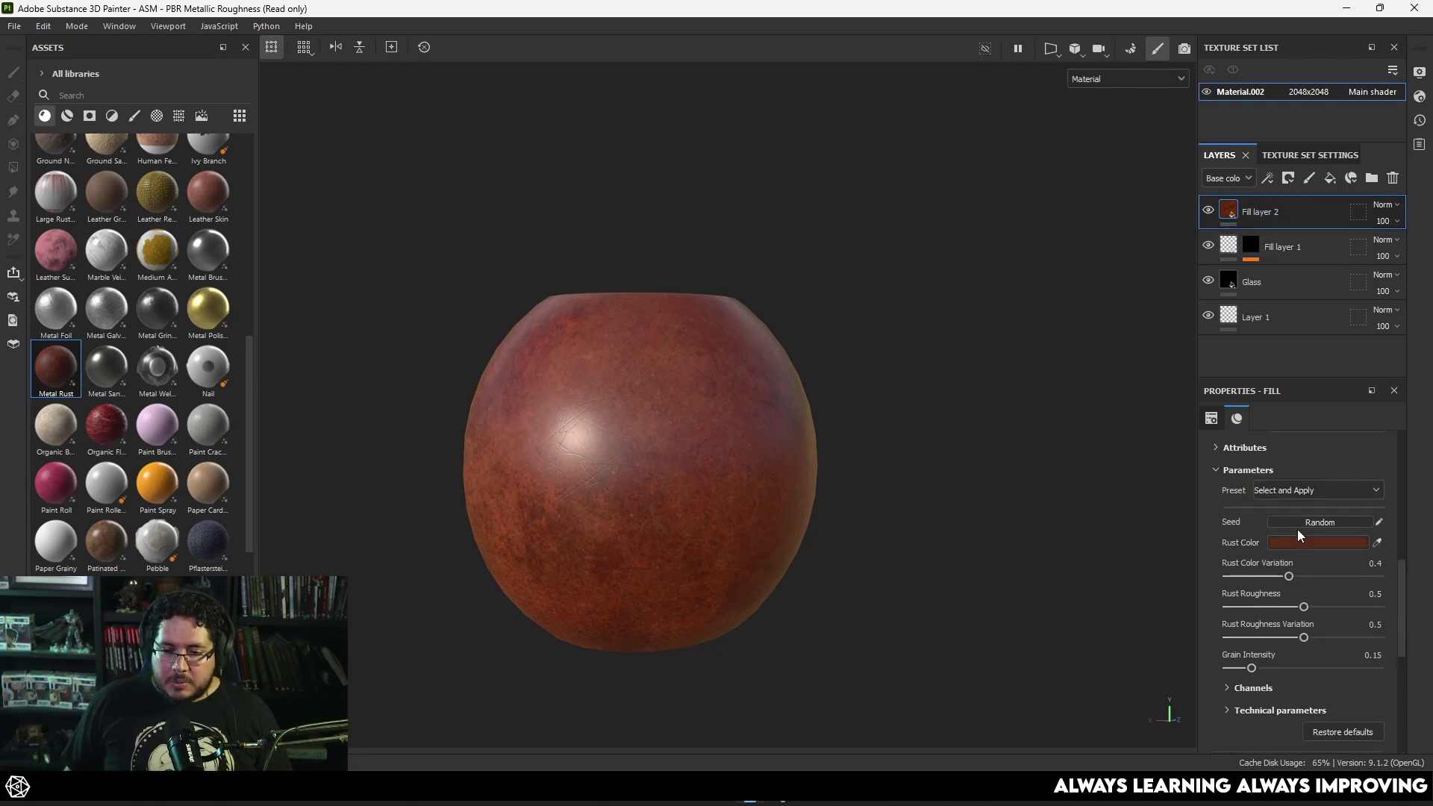
{"action": "left_click", "coordinate": [1306, 544]}
{"action": "left_click", "coordinate": [1220, 684]}
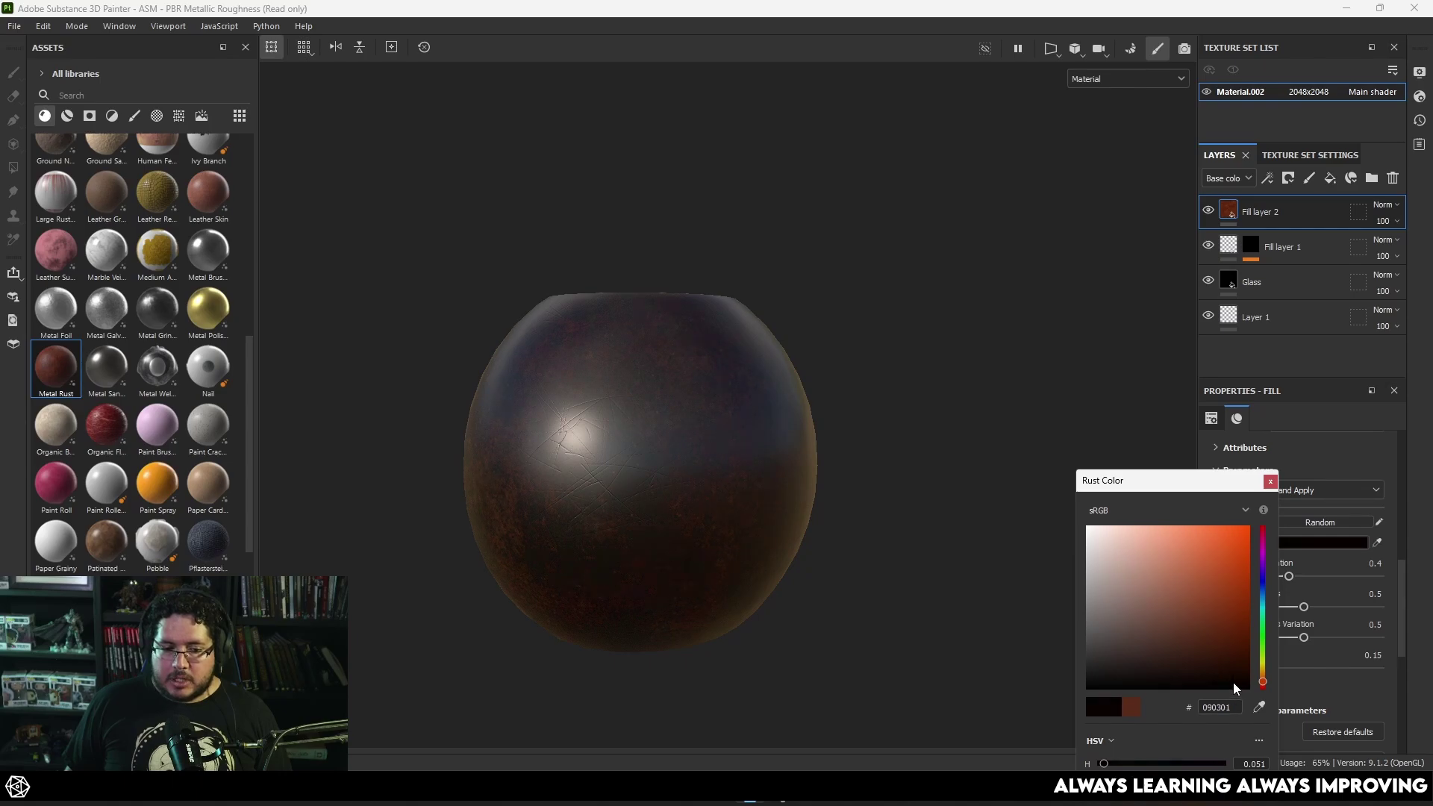
{"action": "left_click_drag", "start_coordinate": [1233, 682], "coordinate": [1231, 674]}
{"action": "right_click_drag", "start_coordinate": [918, 579], "coordinate": [844, 557], "text": "alt"}
{"action": "left_click_drag", "start_coordinate": [844, 556], "coordinate": [752, 446], "text": "alt"}
{"action": "middle_click_drag", "start_coordinate": [751, 445], "coordinate": [846, 396], "text": "alt"}
{"action": "left_click_drag", "start_coordinate": [847, 396], "coordinate": [908, 386], "text": "alt"}
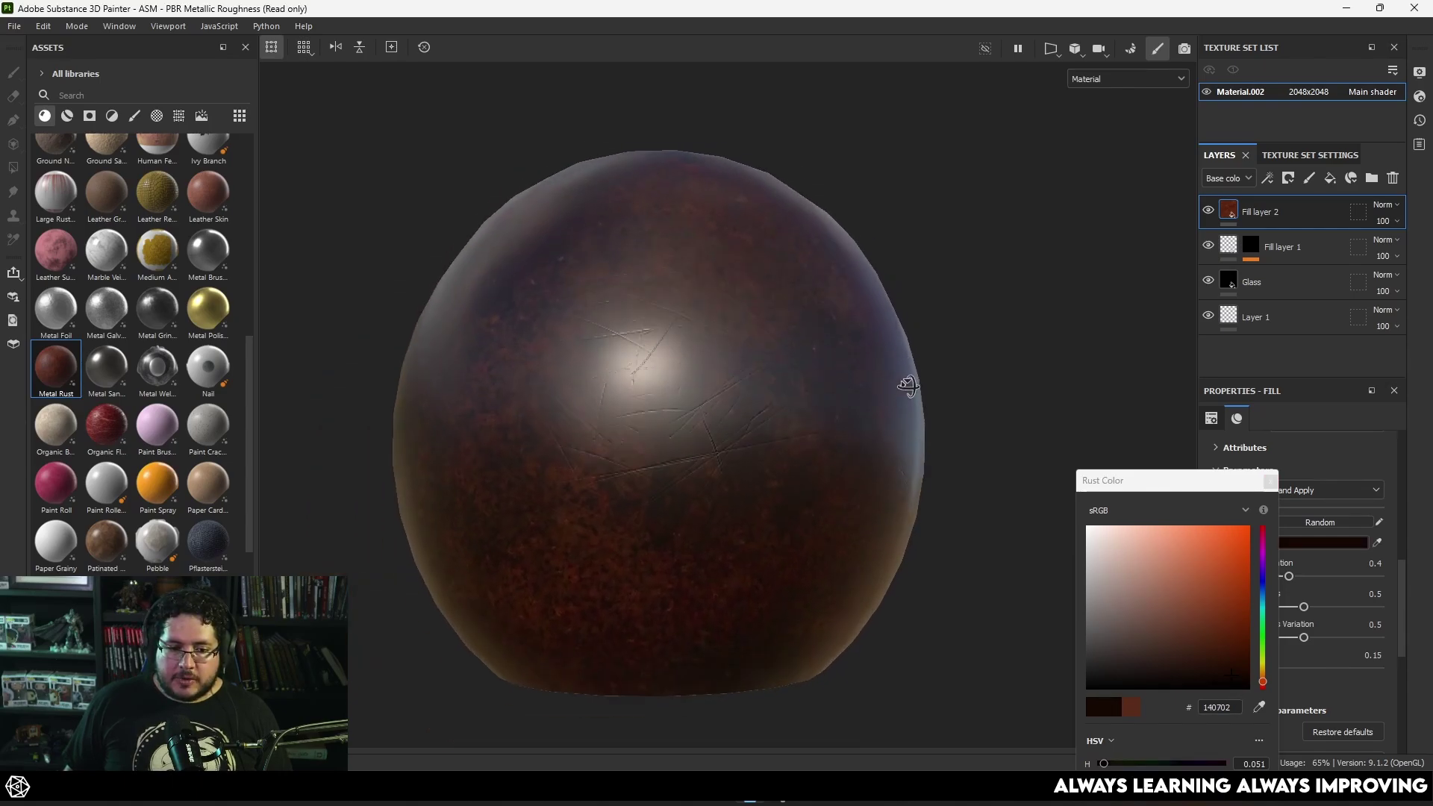
{"action": "left_click", "coordinate": [1270, 480]}
{"action": "scroll", "coordinate": [1264, 638], "scroll_direction": "down", "scroll_amount": 2}
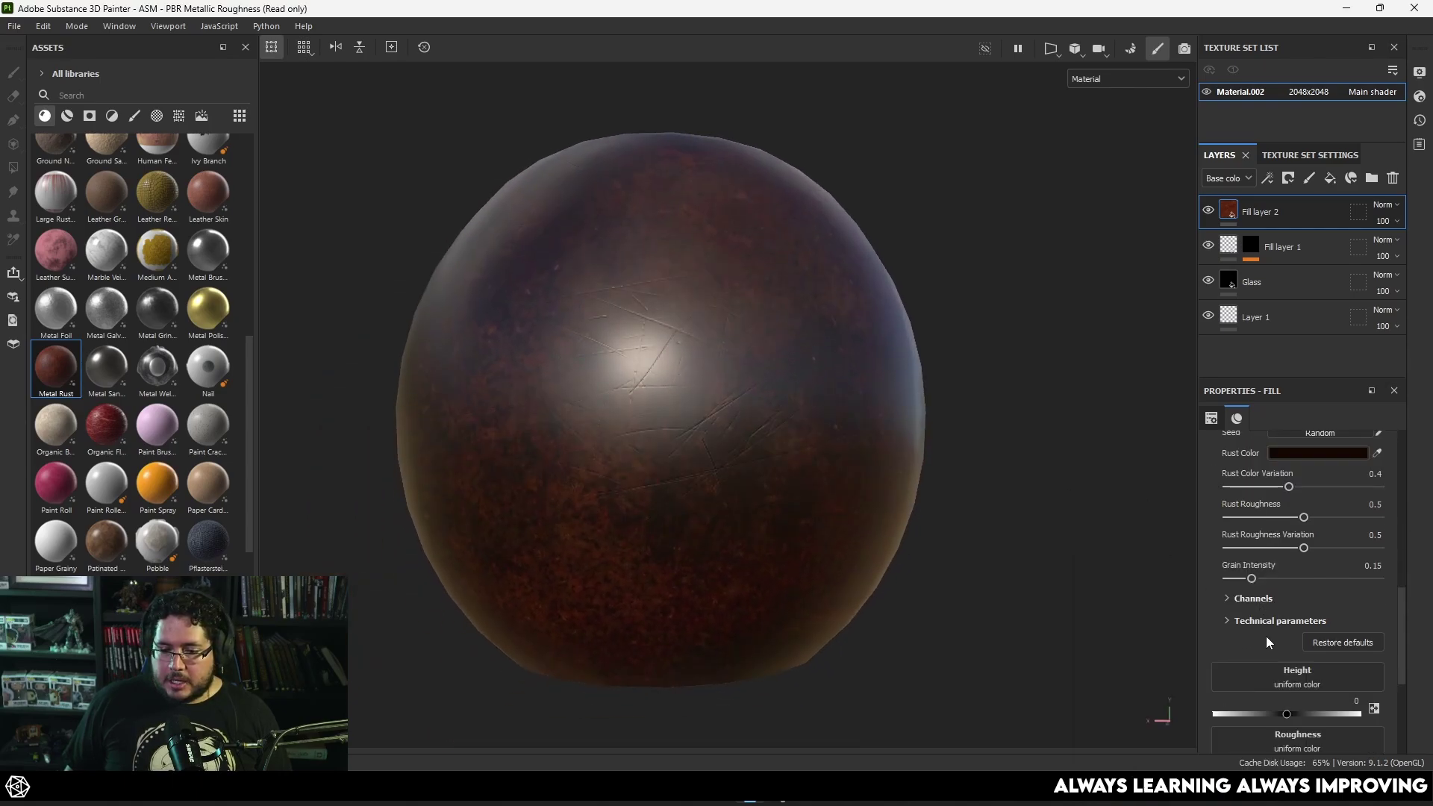
- Set the roughness of the rust fill layer to 0.8693 for a matte surface
{"action": "scroll", "coordinate": [1260, 603], "scroll_direction": "down", "scroll_amount": 2}
{"action": "left_click_drag", "start_coordinate": [1256, 644], "coordinate": [1342, 647]}
{"action": "left_click_drag", "start_coordinate": [1036, 538], "coordinate": [864, 474], "text": "alt"}
{"action": "scroll", "coordinate": [864, 474], "scroll_direction": "down", "scroll_amount": 1}
- Add a black mask to the rust fill layer and put a paint effect on that mask
{"action": "right_click", "coordinate": [1270, 218]}
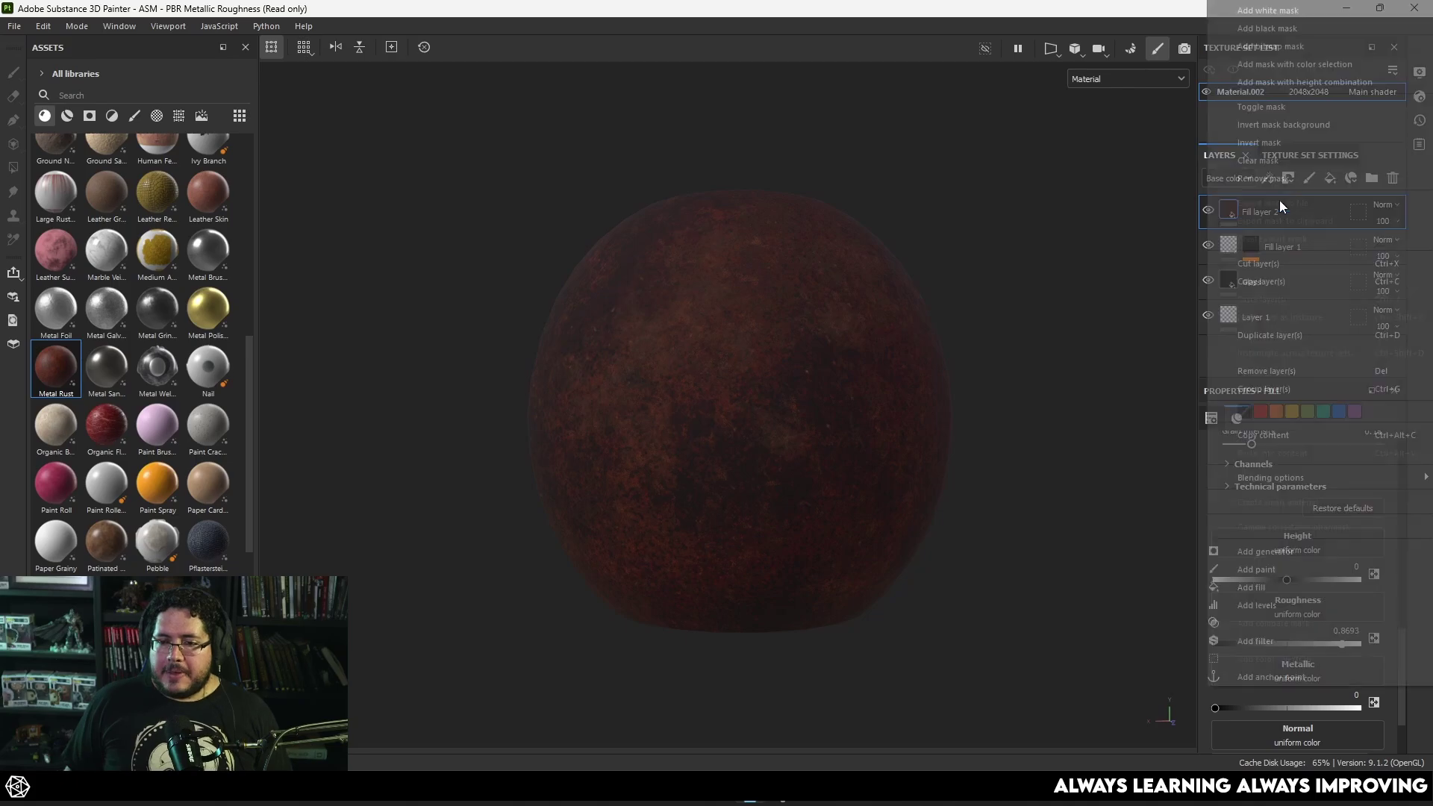
{"action": "left_click", "coordinate": [1294, 28]}
{"action": "right_click", "coordinate": [1250, 209]}
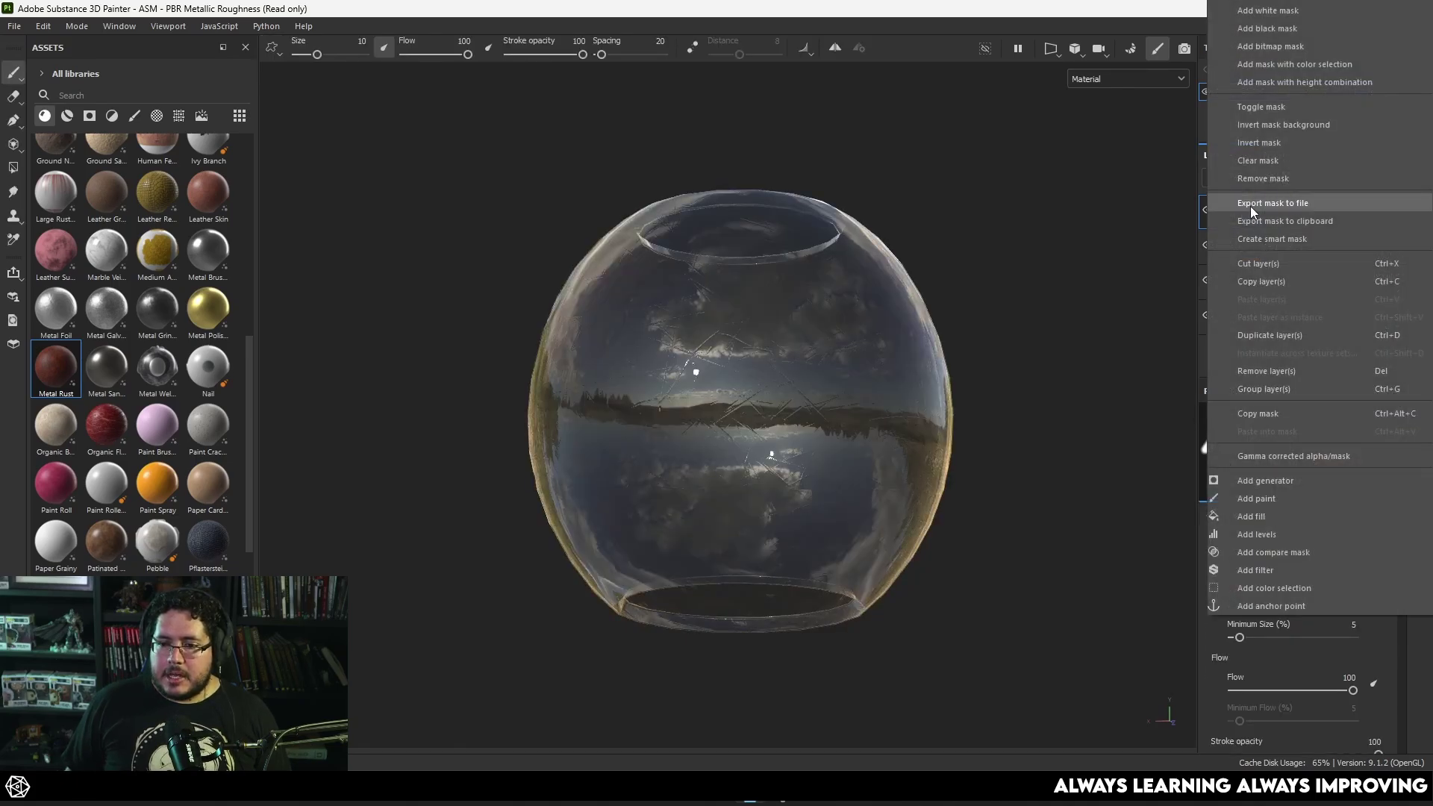
{"action": "left_click", "coordinate": [1253, 489]}
- Paint rust spots around the lower half of the glass on the mask, using the Dirt Spots brush at size 100
{"action": "mouse_move", "coordinate": [778, 517]}
{"action": "middle_mouse_down", "text": "alt"}
{"action": "mouse_move", "coordinate": [838, 496]}
{"action": "mouse_move", "coordinate": [827, 440]}
{"action": "middle_mouse_up", "text": "alt"}
{"action": "scroll", "coordinate": [828, 448], "scroll_direction": "down", "scroll_amount": 2}
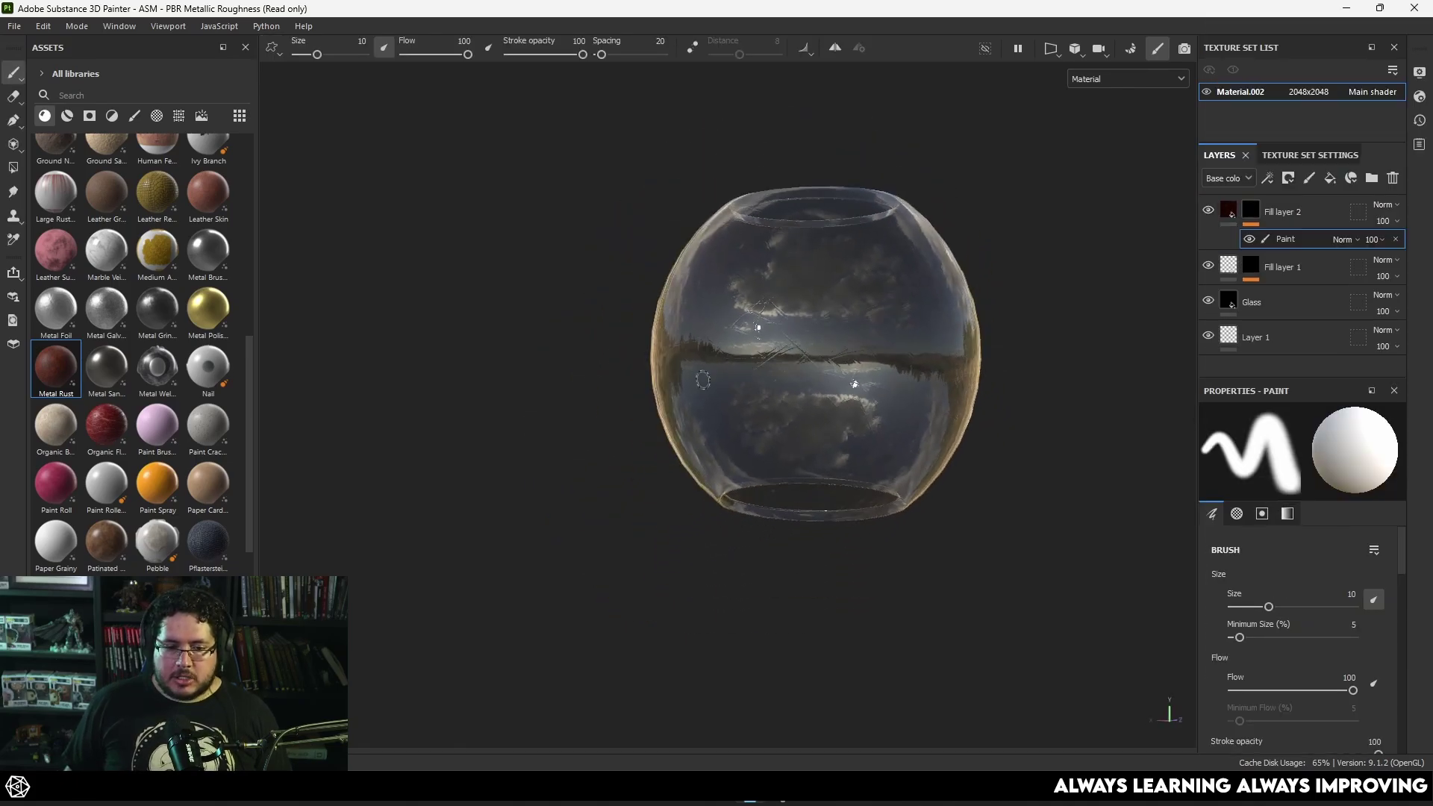
{"action": "middle_click_drag", "start_coordinate": [854, 384], "coordinate": [774, 386], "text": "alt"}
{"action": "left_click", "coordinate": [134, 117]}
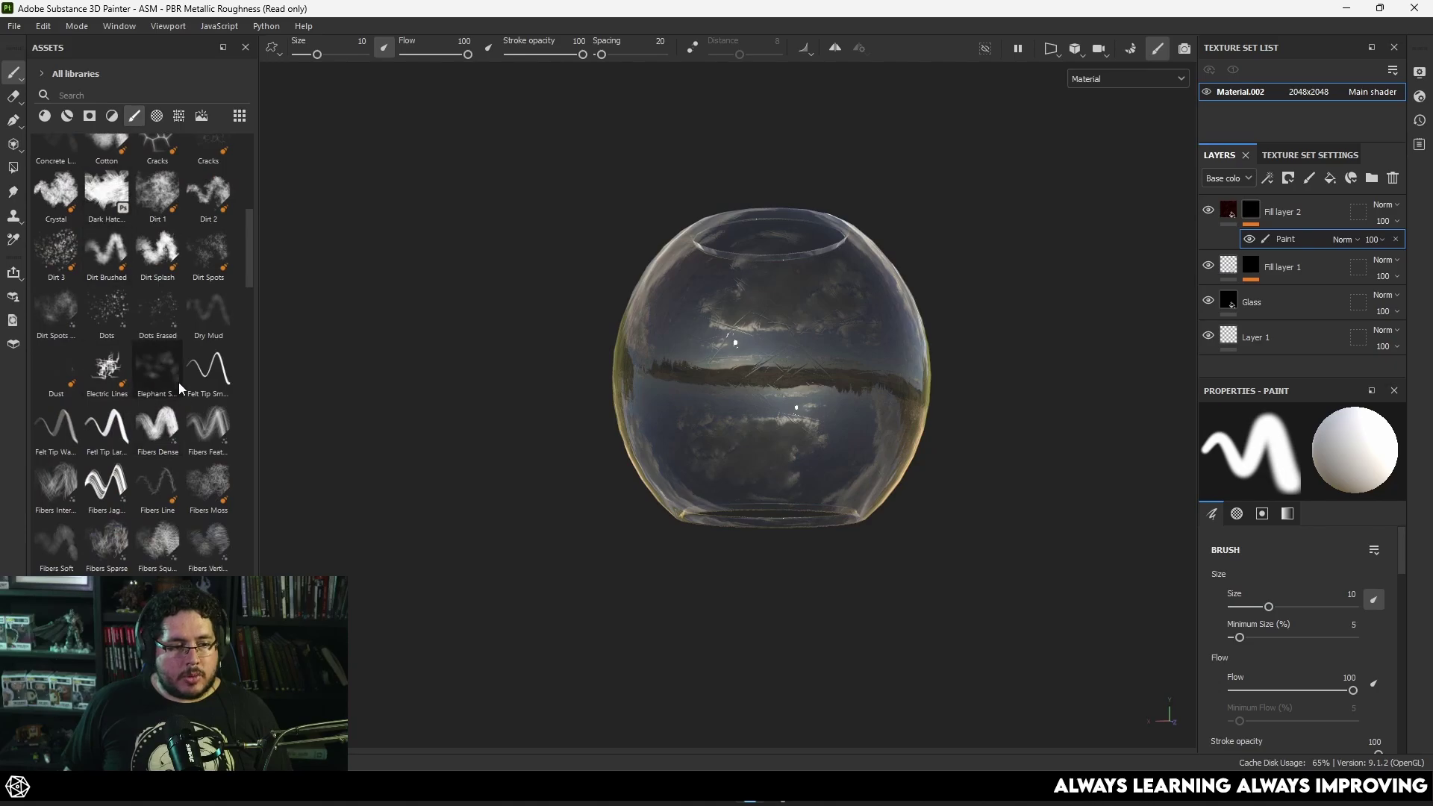
{"action": "left_click", "coordinate": [203, 251]}
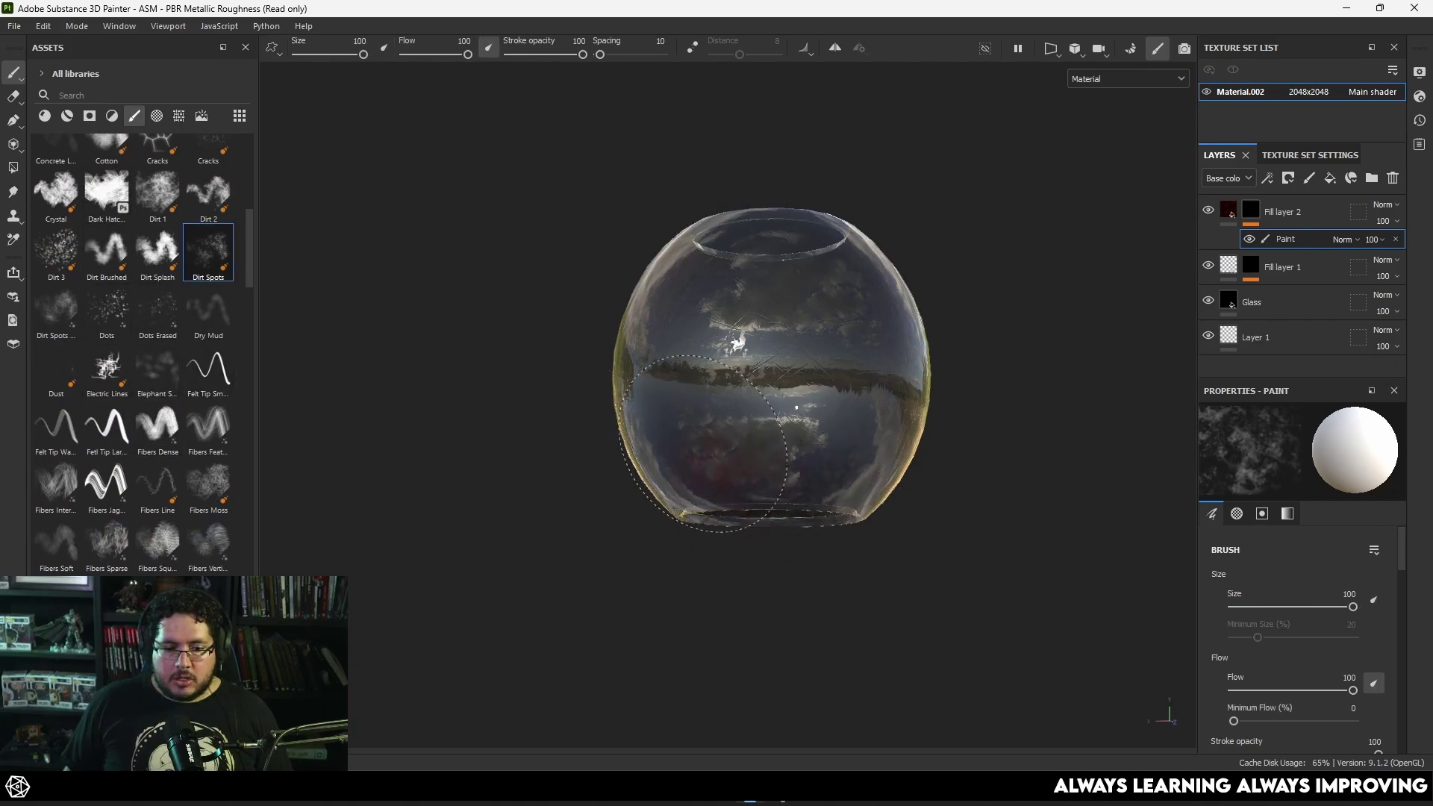
{"action": "left_click_drag", "start_coordinate": [704, 444], "coordinate": [756, 495], "text": "alt"}
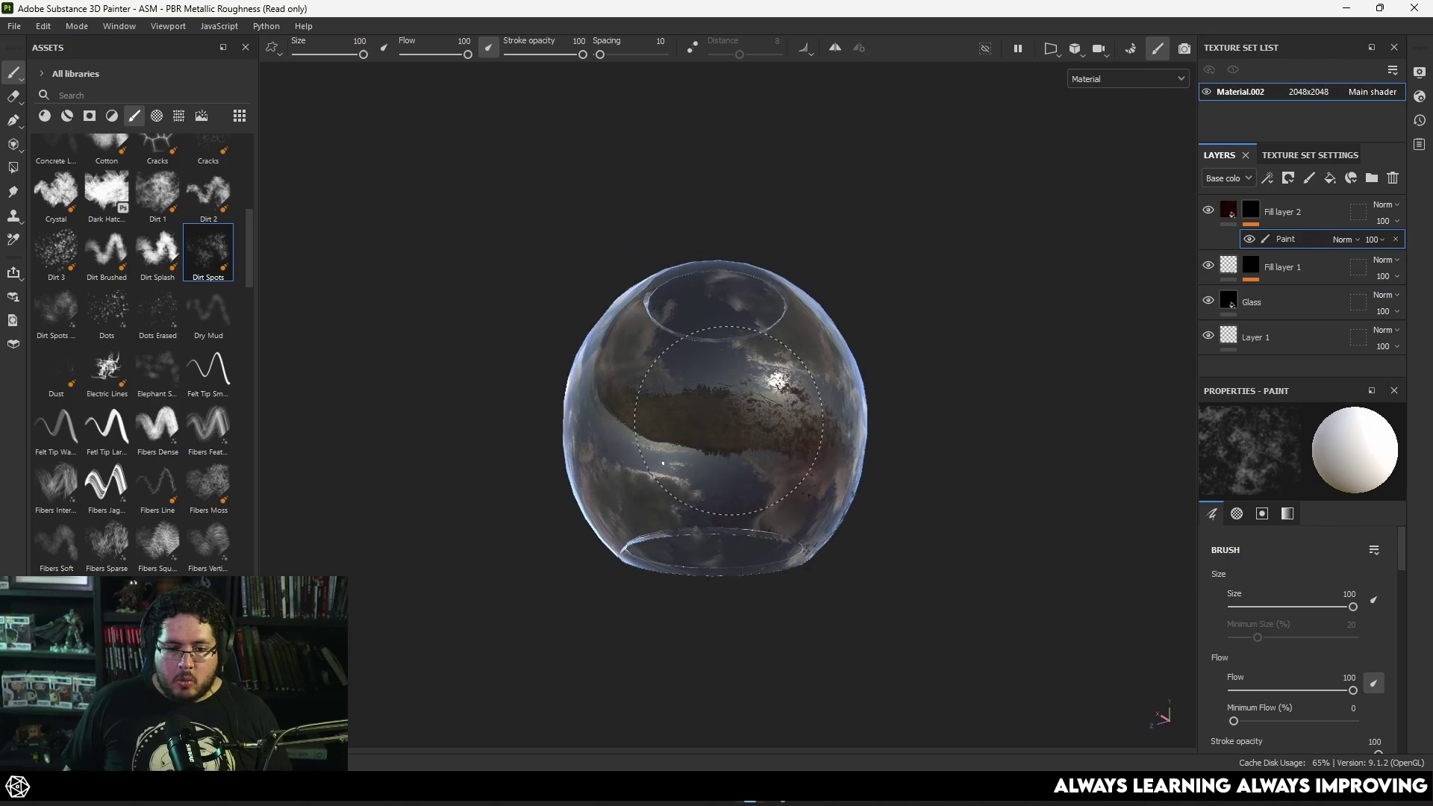
{"action": "left_click_drag", "start_coordinate": [662, 463], "coordinate": [680, 423], "text": "alt"}
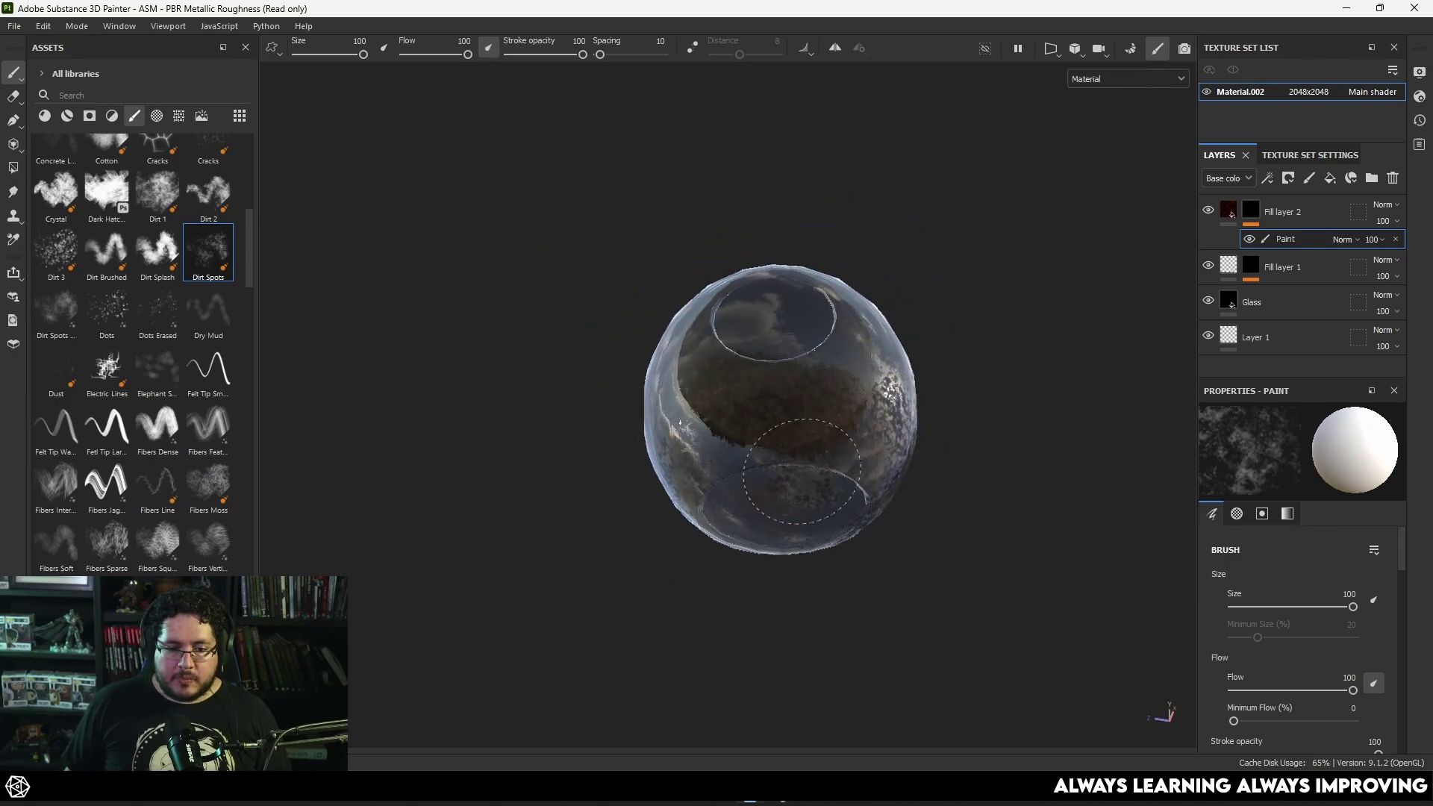
{"action": "mouse_move", "coordinate": [862, 489]}
{"action": "left_mouse_down", "text": "alt"}
{"action": "mouse_move", "coordinate": [826, 550]}
{"action": "mouse_move", "coordinate": [702, 589]}
{"action": "mouse_move", "coordinate": [681, 582]}
{"action": "left_mouse_up", "text": "alt"}
{"action": "mouse_move", "coordinate": [806, 579]}
{"action": "left_mouse_down", "text": "alt"}
{"action": "mouse_move", "coordinate": [879, 592]}
{"action": "mouse_move", "coordinate": [743, 512]}
{"action": "mouse_move", "coordinate": [643, 477]}
{"action": "mouse_move", "coordinate": [701, 496]}
{"action": "mouse_move", "coordinate": [672, 477]}
{"action": "mouse_move", "coordinate": [792, 411]}
{"action": "left_mouse_up", "text": "alt"}
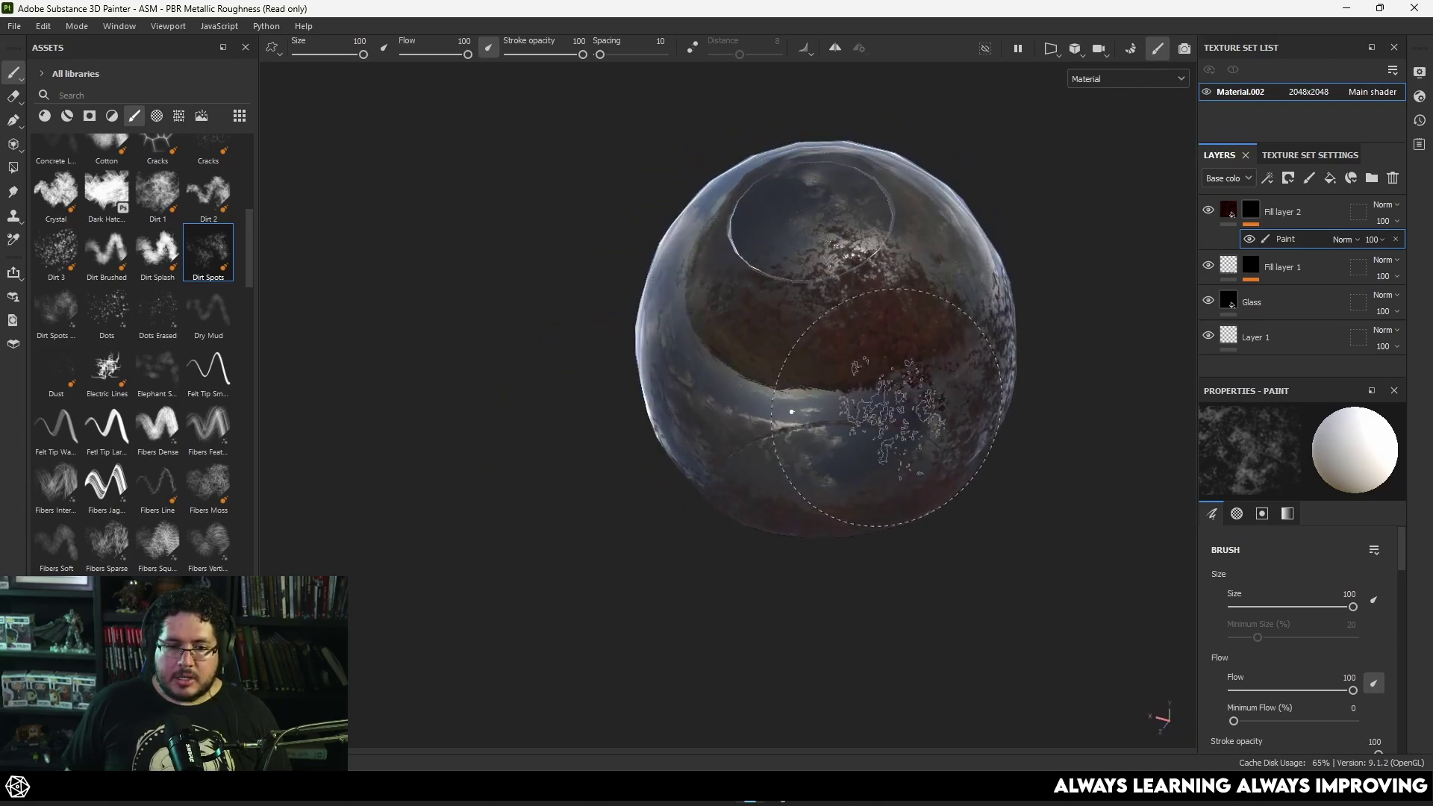
- Show the mask channel alone and fill out the dirt spots around the glass's lower half with the brush at size 91.41
{"action": "key", "text": "x"}
{"action": "key", "text": "x"}
{"action": "key", "text": "c"}
{"action": "key", "text": "c"}
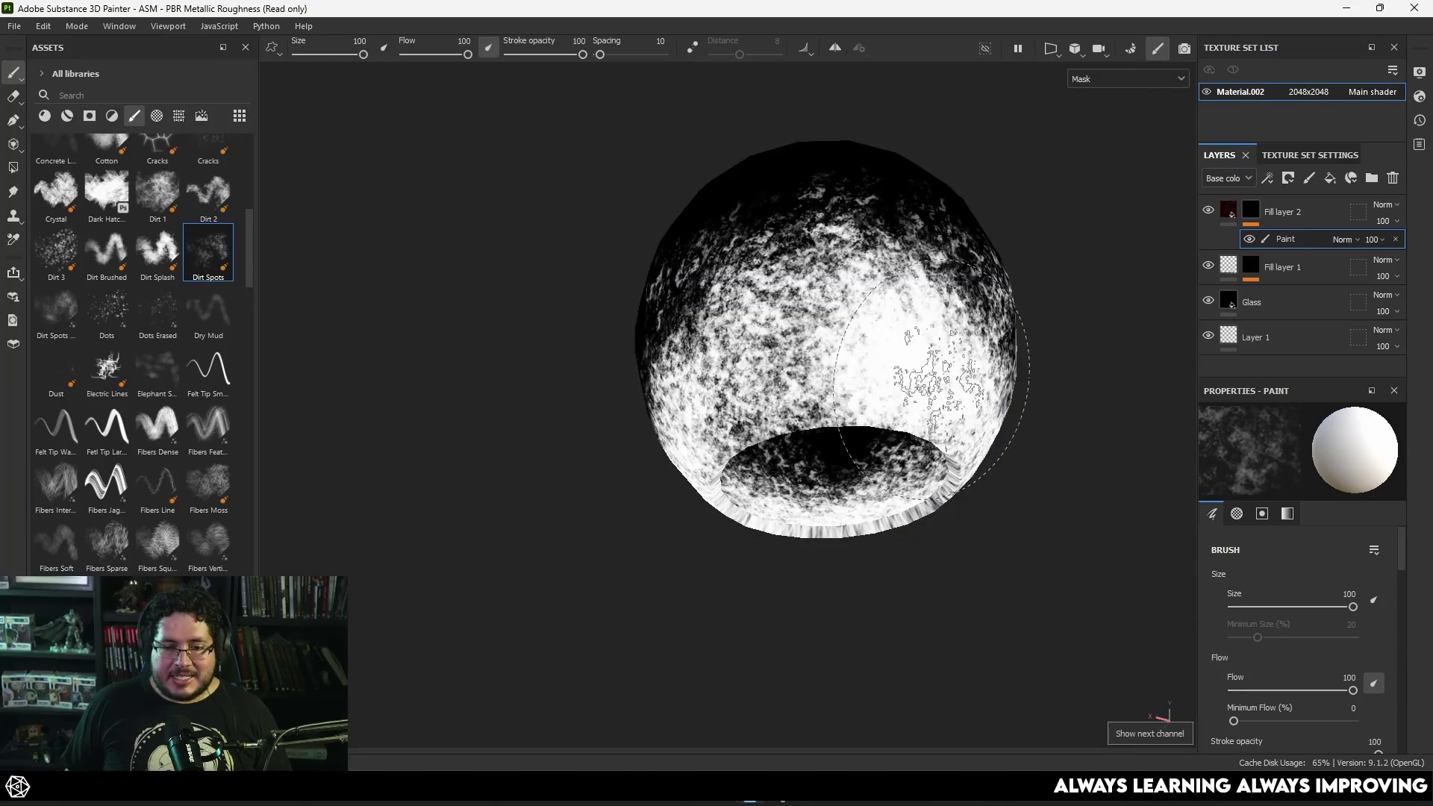
{"action": "left_click_drag", "start_coordinate": [892, 366], "coordinate": [888, 386], "text": "alt"}
{"action": "right_click_drag", "start_coordinate": [888, 387], "coordinate": [876, 386], "text": "ctrl"}
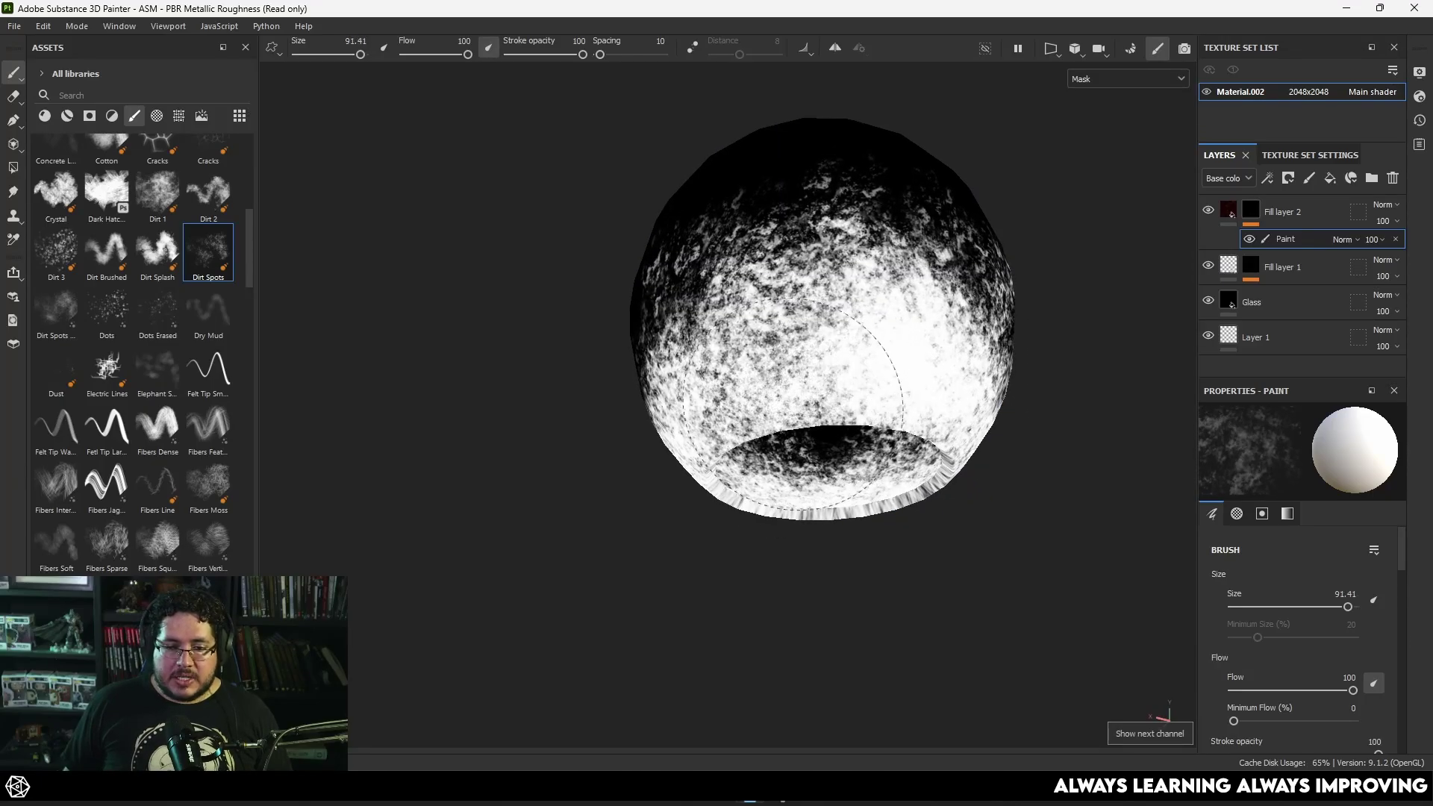
{"action": "mouse_move", "coordinate": [750, 429]}
{"action": "left_mouse_down", "text": "alt"}
{"action": "mouse_move", "coordinate": [781, 447]}
{"action": "mouse_move", "coordinate": [971, 442]}
{"action": "mouse_move", "coordinate": [1018, 388]}
{"action": "mouse_move", "coordinate": [1008, 392]}
{"action": "left_mouse_up", "text": "alt"}
{"action": "mouse_move", "coordinate": [1030, 407]}
{"action": "left_mouse_down", "text": "alt"}
{"action": "mouse_move", "coordinate": [858, 438]}
{"action": "mouse_move", "coordinate": [888, 410]}
{"action": "left_mouse_up", "text": "alt"}
{"action": "mouse_move", "coordinate": [907, 429]}
{"action": "left_mouse_down"}
{"action": "mouse_move", "coordinate": [836, 358]}
{"action": "mouse_move", "coordinate": [922, 433]}
{"action": "left_mouse_up"}
{"action": "mouse_move", "coordinate": [929, 437]}
{"action": "left_mouse_down", "text": "alt"}
{"action": "mouse_move", "coordinate": [962, 465]}
{"action": "mouse_move", "coordinate": [728, 403]}
{"action": "mouse_move", "coordinate": [857, 425]}
{"action": "mouse_move", "coordinate": [821, 418]}
{"action": "left_mouse_up", "text": "alt"}
{"action": "scroll", "coordinate": [177, 315], "scroll_direction": "up", "scroll_amount": 8}
{"action": "left_click", "coordinate": [163, 287]}
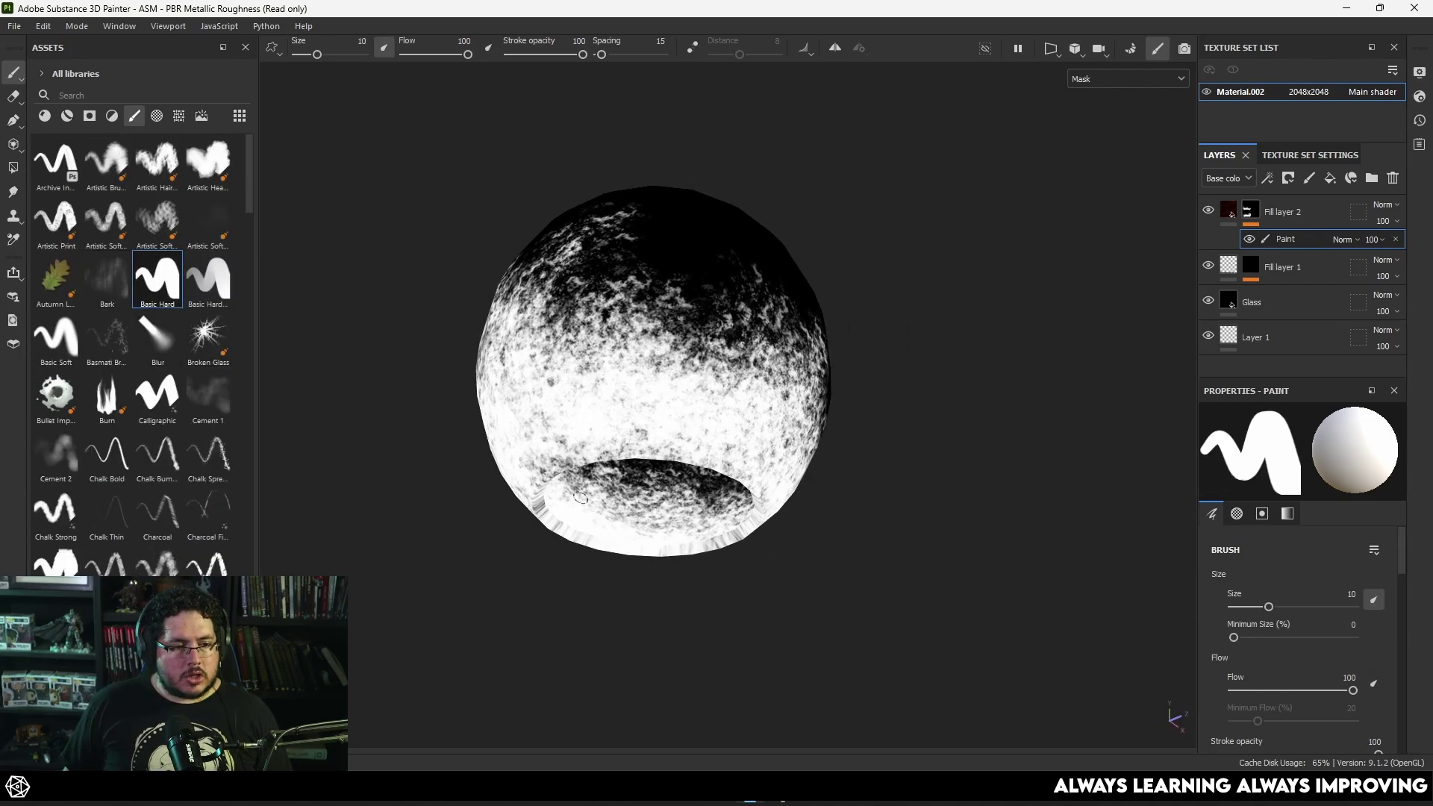
{"action": "right_click_drag", "start_coordinate": [590, 439], "coordinate": [664, 444], "text": "ctrl"}
{"action": "left_click_drag", "start_coordinate": [682, 441], "coordinate": [539, 467]}
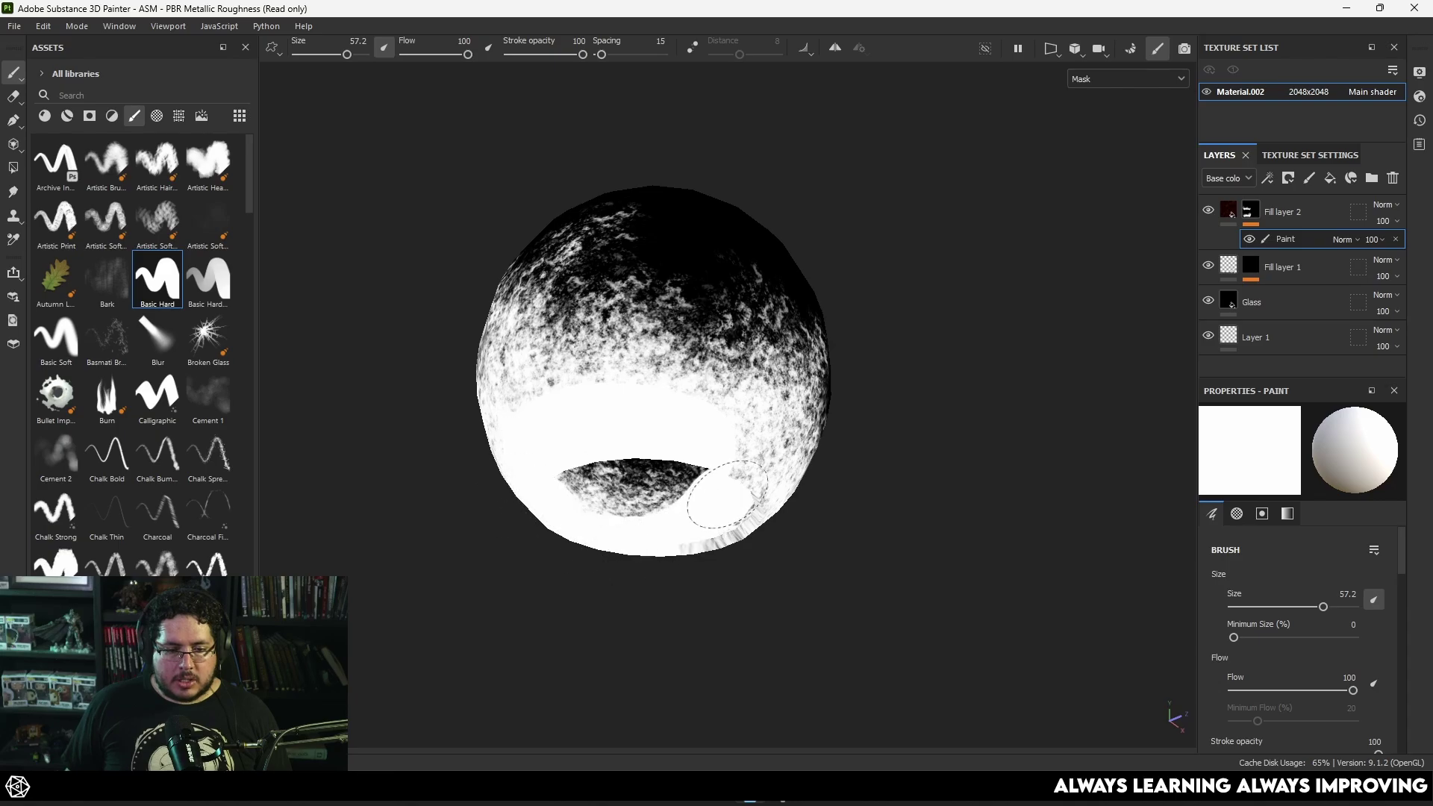
{"action": "key", "text": "ctrl+z"}
{"action": "left_click", "coordinate": [208, 279]}
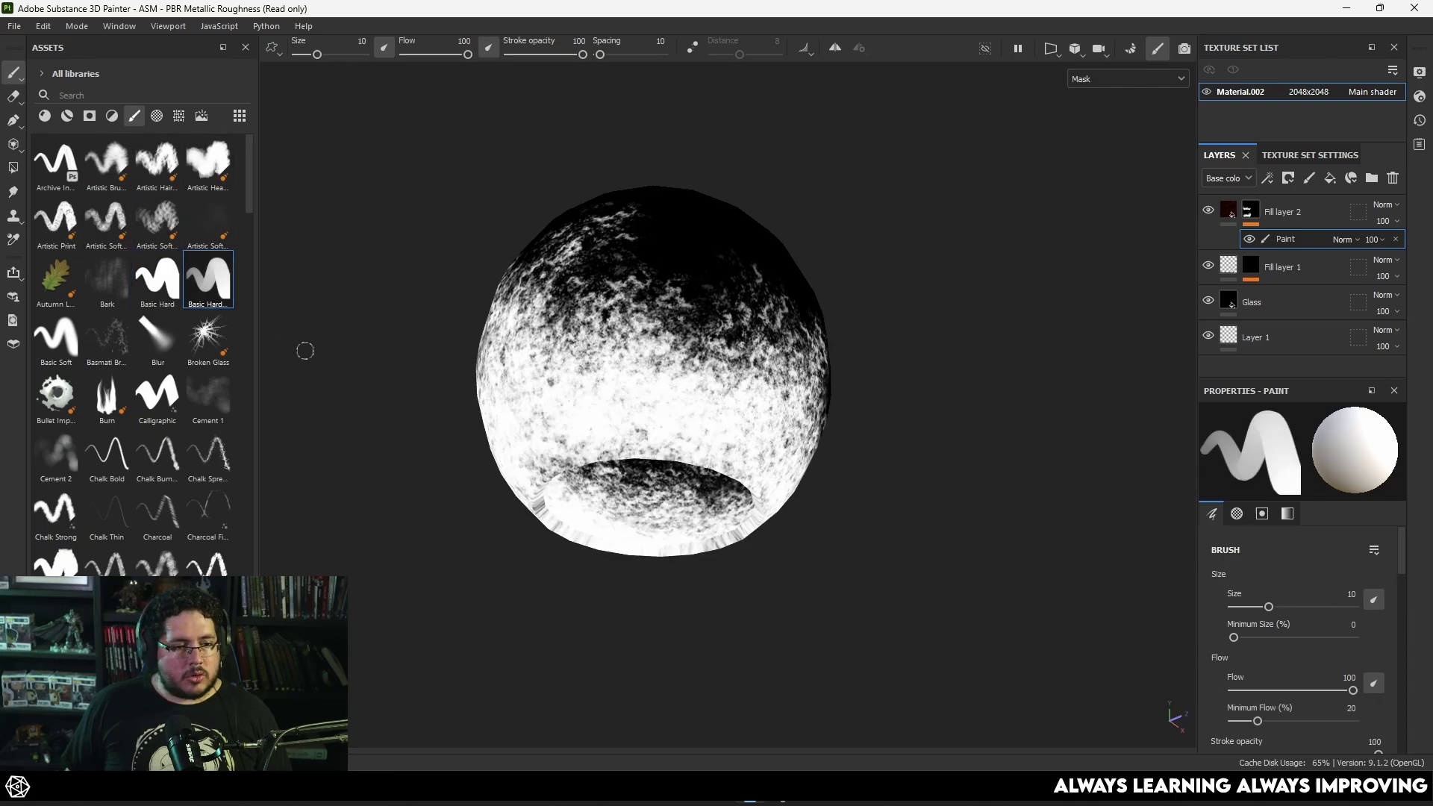
- Paint the mask solid white all around the bottom rim of the glass with the Basic Soft brush at size 66.94
{"action": "left_click", "coordinate": [69, 356]}
{"action": "mouse_move", "coordinate": [642, 455]}
{"action": "left_mouse_down"}
{"action": "mouse_move", "coordinate": [611, 475]}
{"action": "mouse_move", "coordinate": [634, 509]}
{"action": "left_mouse_up"}
{"action": "mouse_move", "coordinate": [730, 547]}
{"action": "left_mouse_down", "text": "alt"}
{"action": "mouse_move", "coordinate": [678, 528]}
{"action": "mouse_move", "coordinate": [735, 499]}
{"action": "left_mouse_up", "text": "alt"}
{"action": "right_click_drag", "start_coordinate": [735, 499], "coordinate": [776, 478], "text": "alt"}
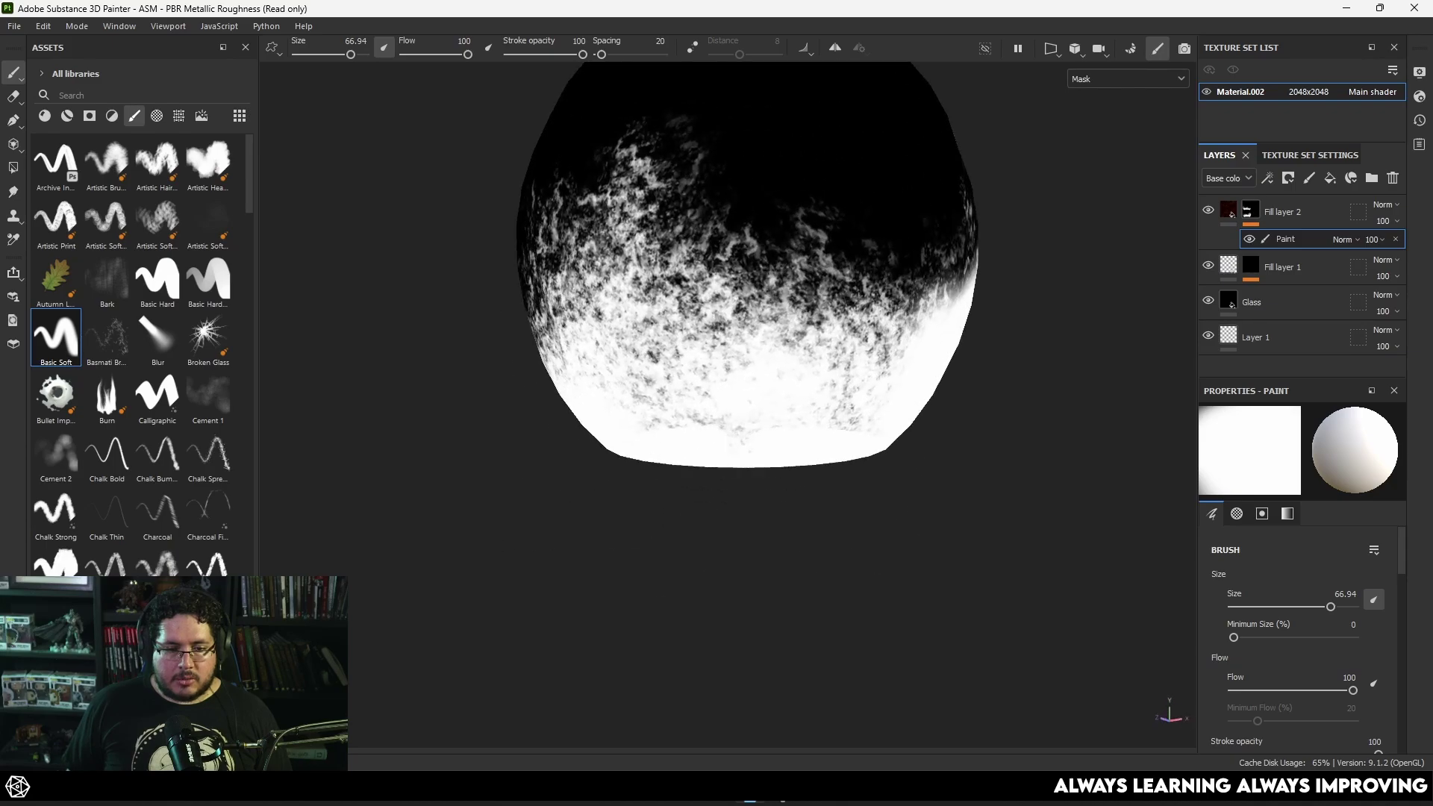
{"action": "left_click_drag", "start_coordinate": [687, 441], "coordinate": [884, 403]}
{"action": "mouse_move", "coordinate": [618, 409]}
{"action": "left_mouse_down", "text": "alt"}
{"action": "mouse_move", "coordinate": [585, 419]}
{"action": "mouse_move", "coordinate": [602, 480]}
{"action": "mouse_move", "coordinate": [607, 441]}
{"action": "mouse_move", "coordinate": [707, 476]}
{"action": "mouse_move", "coordinate": [672, 458]}
{"action": "mouse_move", "coordinate": [839, 429]}
{"action": "mouse_move", "coordinate": [754, 512]}
{"action": "mouse_move", "coordinate": [676, 549]}
{"action": "left_mouse_up", "text": "alt"}
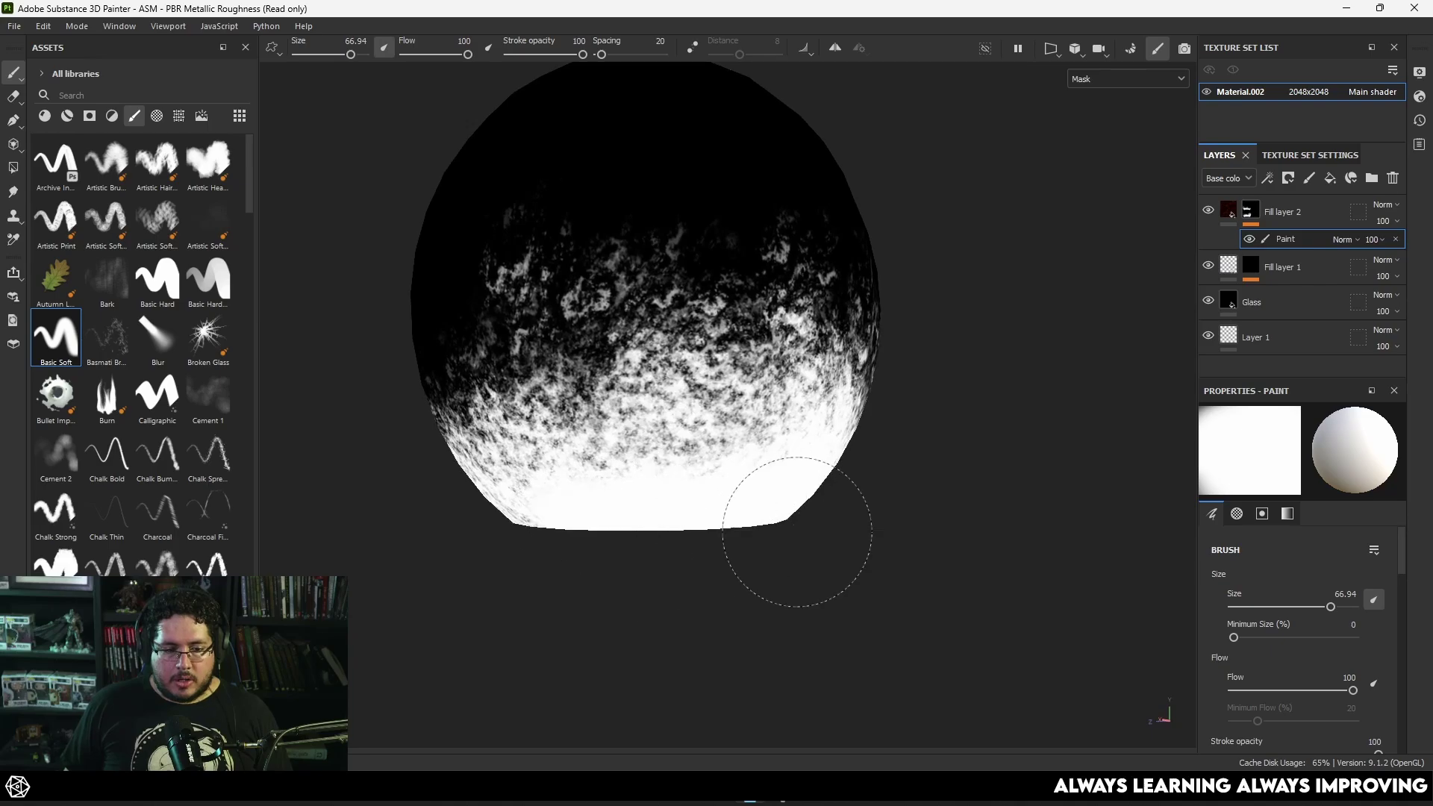
{"action": "mouse_move", "coordinate": [797, 531]}
{"action": "left_mouse_down", "text": "alt"}
{"action": "mouse_move", "coordinate": [707, 553]}
{"action": "mouse_move", "coordinate": [952, 530]}
{"action": "left_mouse_up", "text": "alt"}
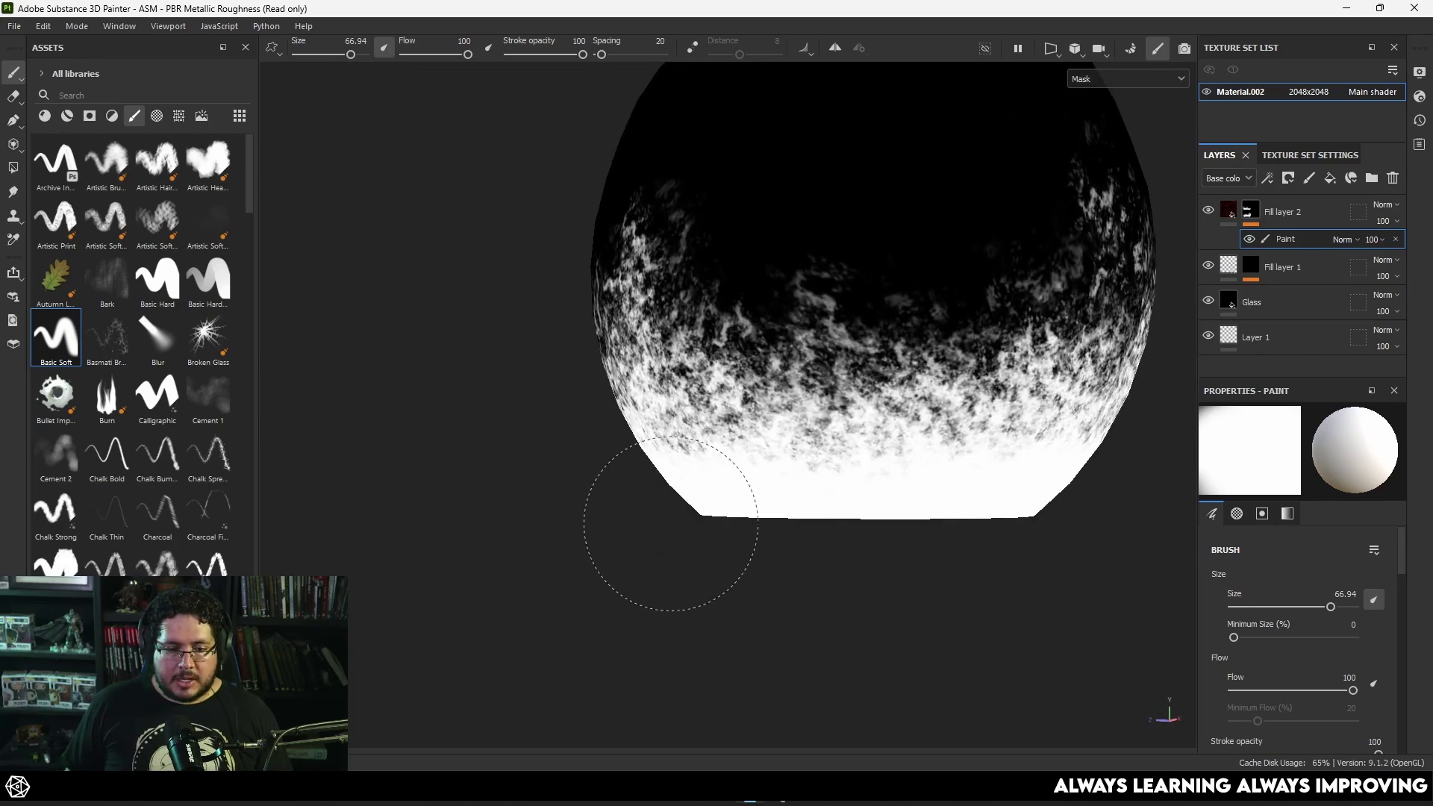
{"action": "left_click_drag", "start_coordinate": [671, 524], "coordinate": [1103, 512], "text": "alt"}
{"action": "mouse_move", "coordinate": [771, 527]}
{"action": "left_mouse_down", "text": "alt"}
{"action": "mouse_move", "coordinate": [777, 493]}
{"action": "mouse_move", "coordinate": [410, 446]}
{"action": "mouse_move", "coordinate": [636, 460]}
{"action": "mouse_move", "coordinate": [587, 453]}
{"action": "mouse_move", "coordinate": [765, 556]}
{"action": "left_mouse_up", "text": "alt"}
{"action": "middle_click_drag", "start_coordinate": [615, 427], "coordinate": [769, 512], "text": "alt"}
- Return to the material view and inspect the rusted base of the glass up close
{"action": "key", "text": "m"}
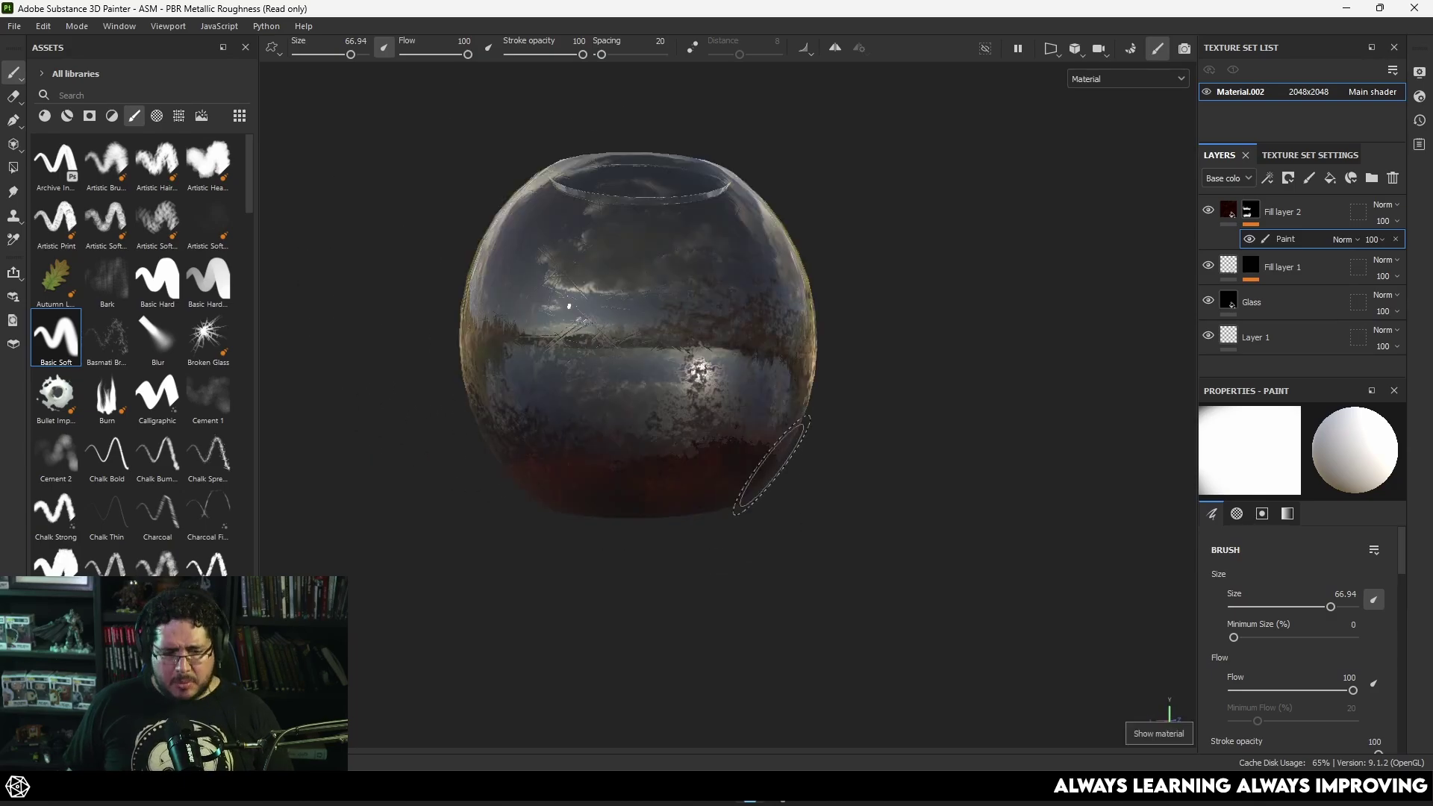
{"action": "scroll", "coordinate": [794, 489], "scroll_direction": "down", "scroll_amount": 1}
{"action": "mouse_move", "coordinate": [794, 489]}
{"action": "left_mouse_down", "text": "alt"}
{"action": "mouse_move", "coordinate": [883, 361]}
{"action": "mouse_move", "coordinate": [816, 383]}
{"action": "mouse_move", "coordinate": [783, 418]}
{"action": "mouse_move", "coordinate": [764, 461]}
{"action": "mouse_move", "coordinate": [799, 512]}
{"action": "left_mouse_up", "text": "alt"}
{"action": "scroll", "coordinate": [799, 512], "scroll_direction": "up", "scroll_amount": 2}
{"action": "middle_click_drag", "start_coordinate": [799, 512], "coordinate": [906, 549], "text": "alt"}
{"action": "mouse_move", "coordinate": [907, 549]}
{"action": "left_mouse_down", "text": "alt"}
{"action": "mouse_move", "coordinate": [867, 438]}
{"action": "mouse_move", "coordinate": [858, 328]}
{"action": "mouse_move", "coordinate": [947, 472]}
{"action": "mouse_move", "coordinate": [858, 457]}
{"action": "mouse_move", "coordinate": [862, 507]}
{"action": "mouse_move", "coordinate": [866, 411]}
{"action": "mouse_move", "coordinate": [752, 368]}
{"action": "left_mouse_up", "text": "alt"}
{"action": "scroll", "coordinate": [957, 477], "scroll_direction": "up", "scroll_amount": 2}
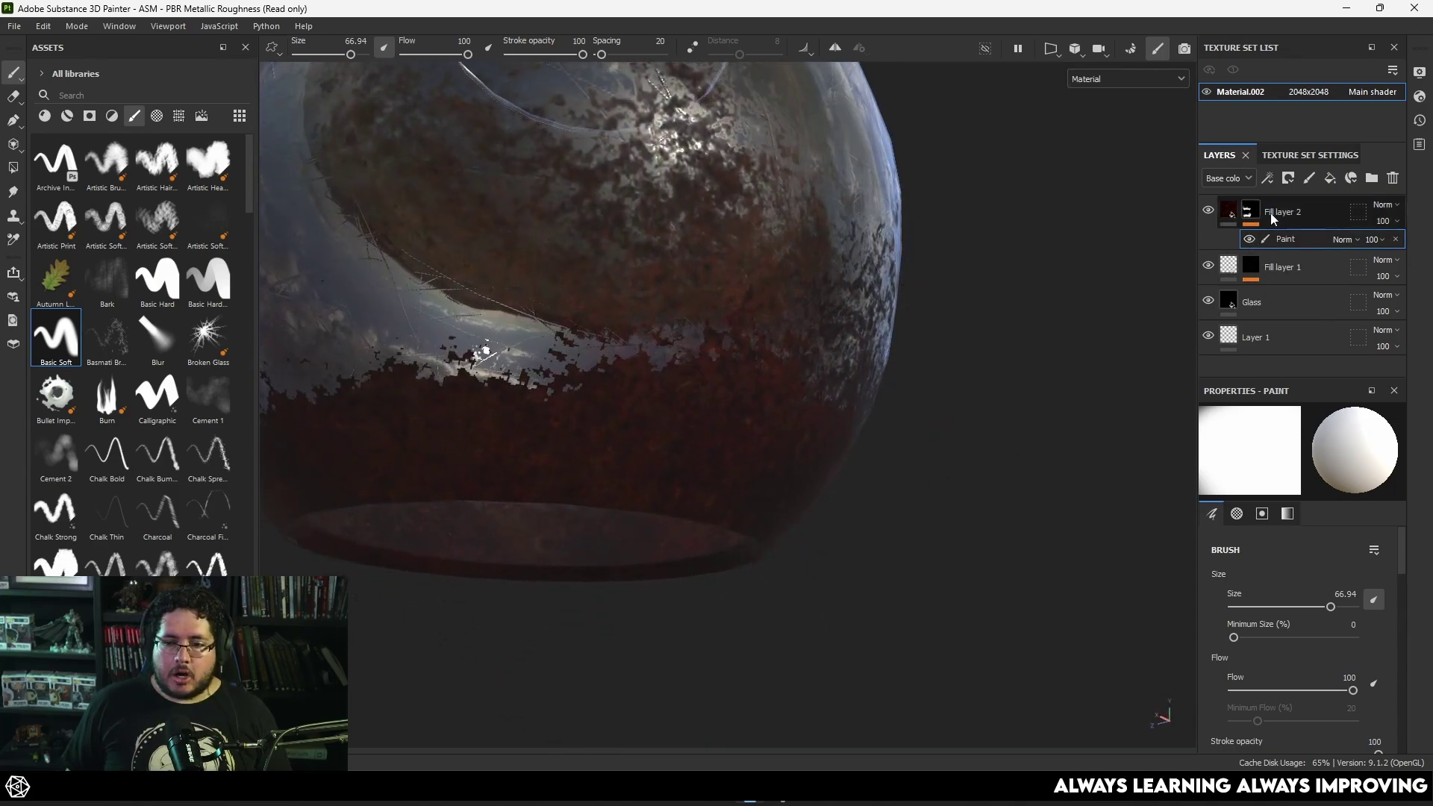
- Set the translucency of the rust layer's fill to 0
{"action": "left_click", "coordinate": [1225, 216]}
{"action": "scroll", "coordinate": [1302, 584], "scroll_direction": "down", "scroll_amount": 1}
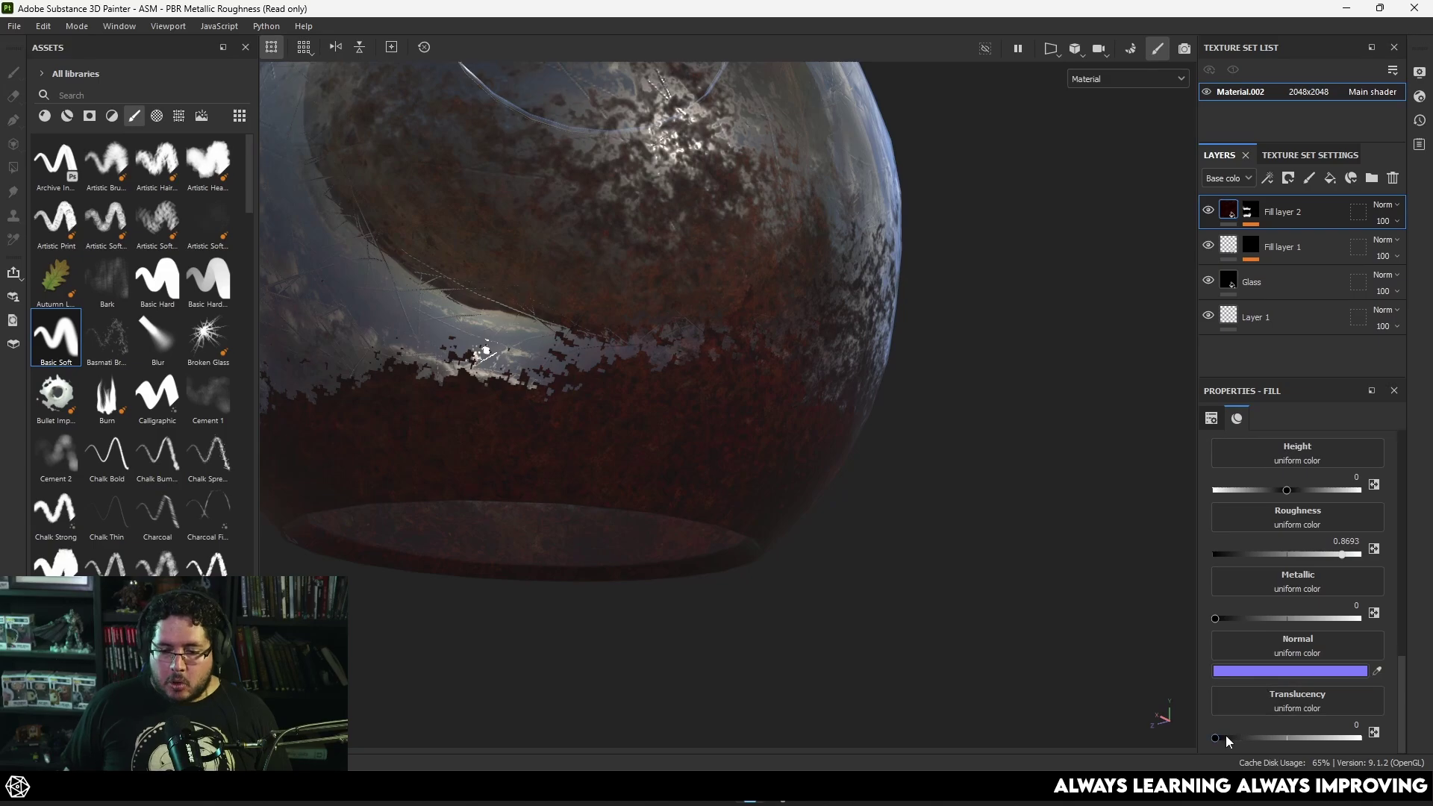
{"action": "left_click_drag", "start_coordinate": [1216, 738], "coordinate": [1087, 740]}
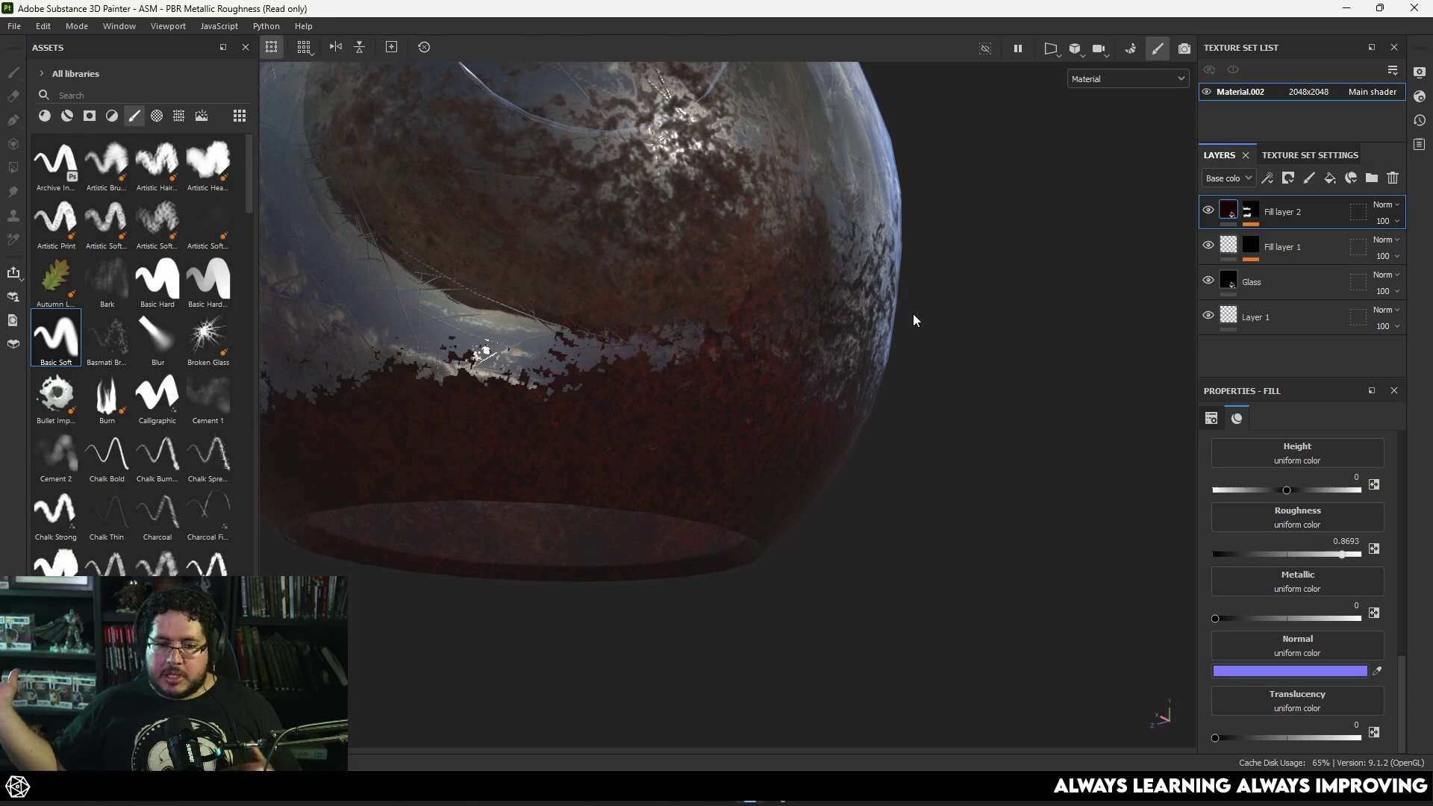
- Add a Levels effect to the rust layer's mask
{"action": "left_click", "coordinate": [1251, 213]}
{"action": "key", "text": "1"}
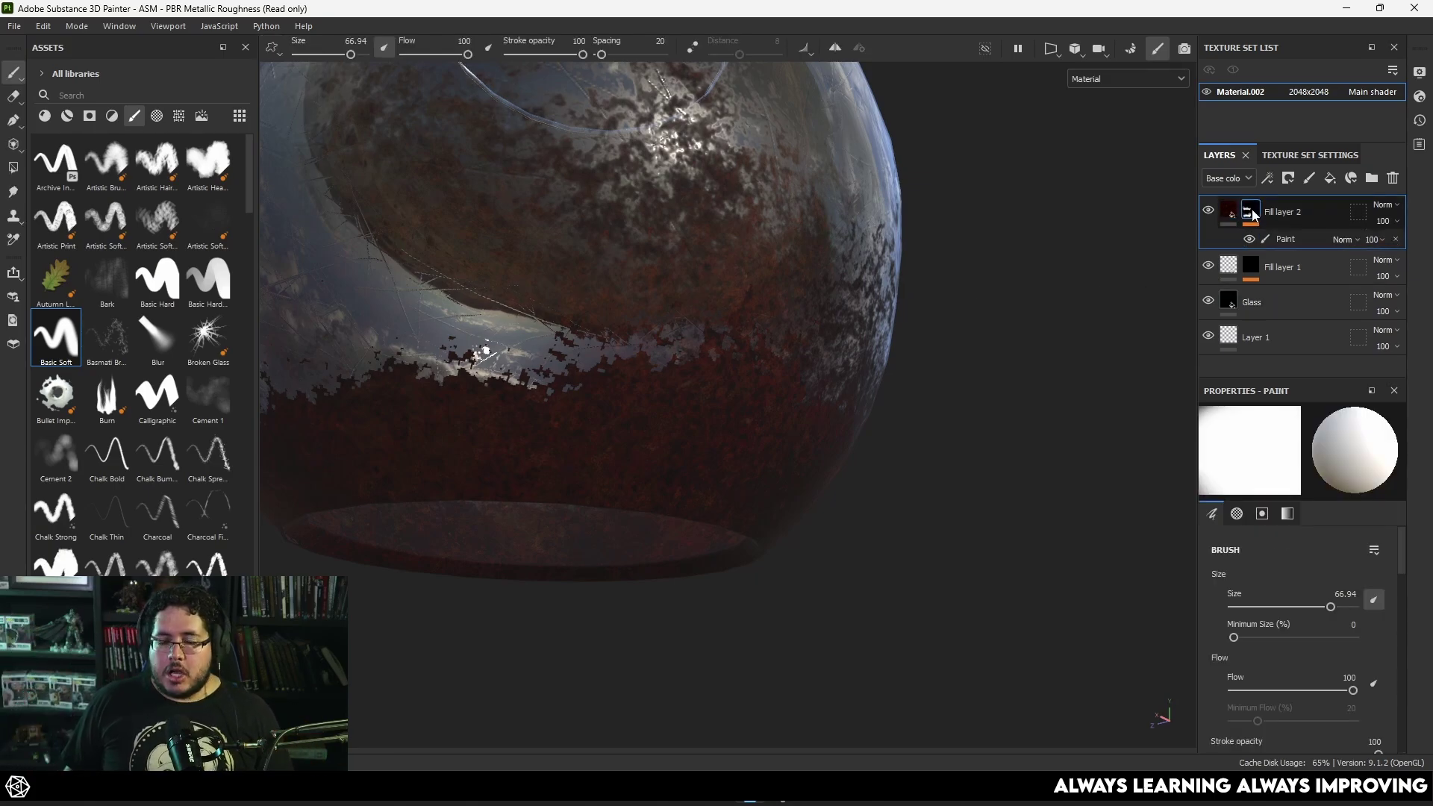
{"action": "right_click", "coordinate": [1252, 215]}
{"action": "left_click", "coordinate": [1277, 531]}
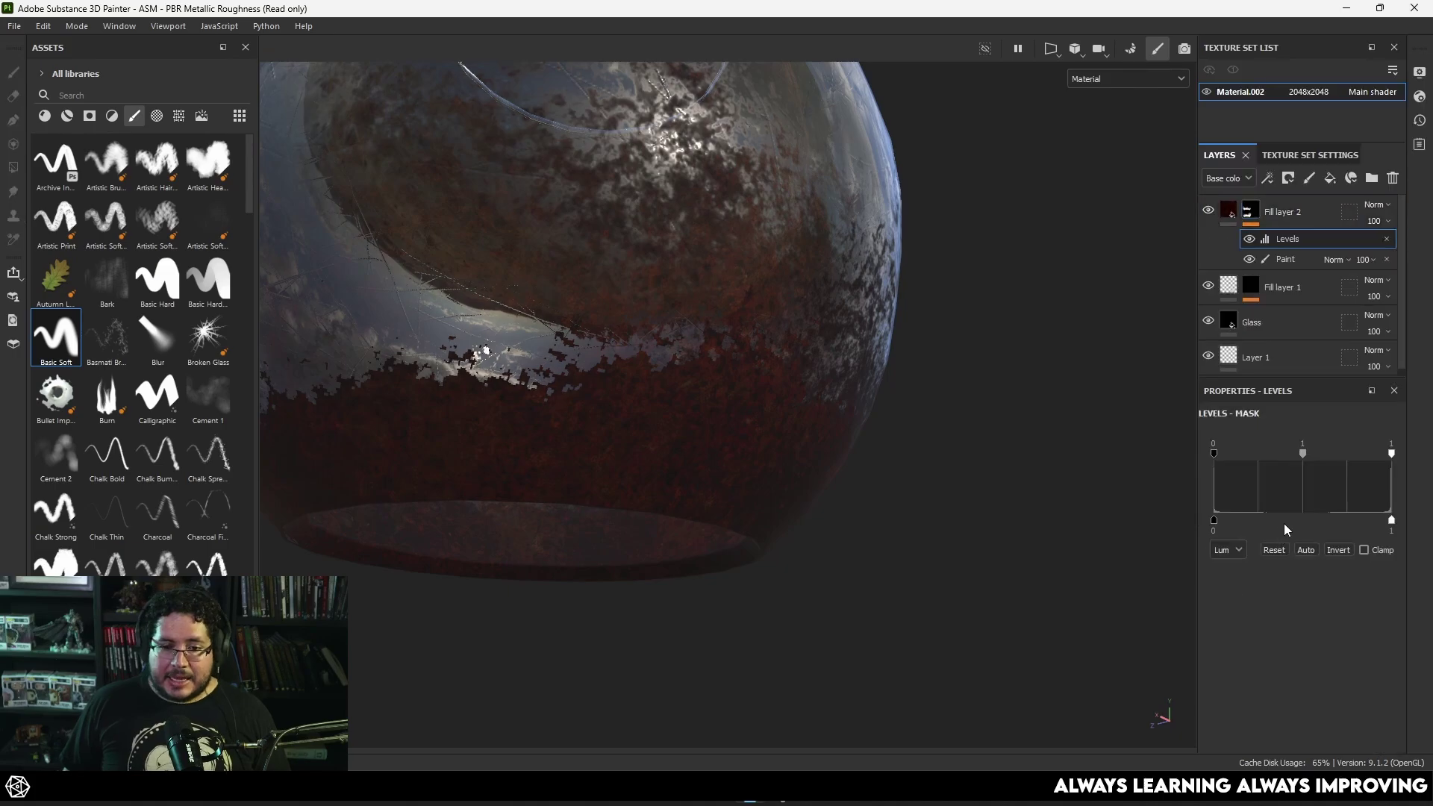
- Try pulling the mask levels' midtone and white input points to the low end, checking the rust coverage from several angles
{"action": "left_click_drag", "start_coordinate": [1302, 453], "coordinate": [1213, 454]}
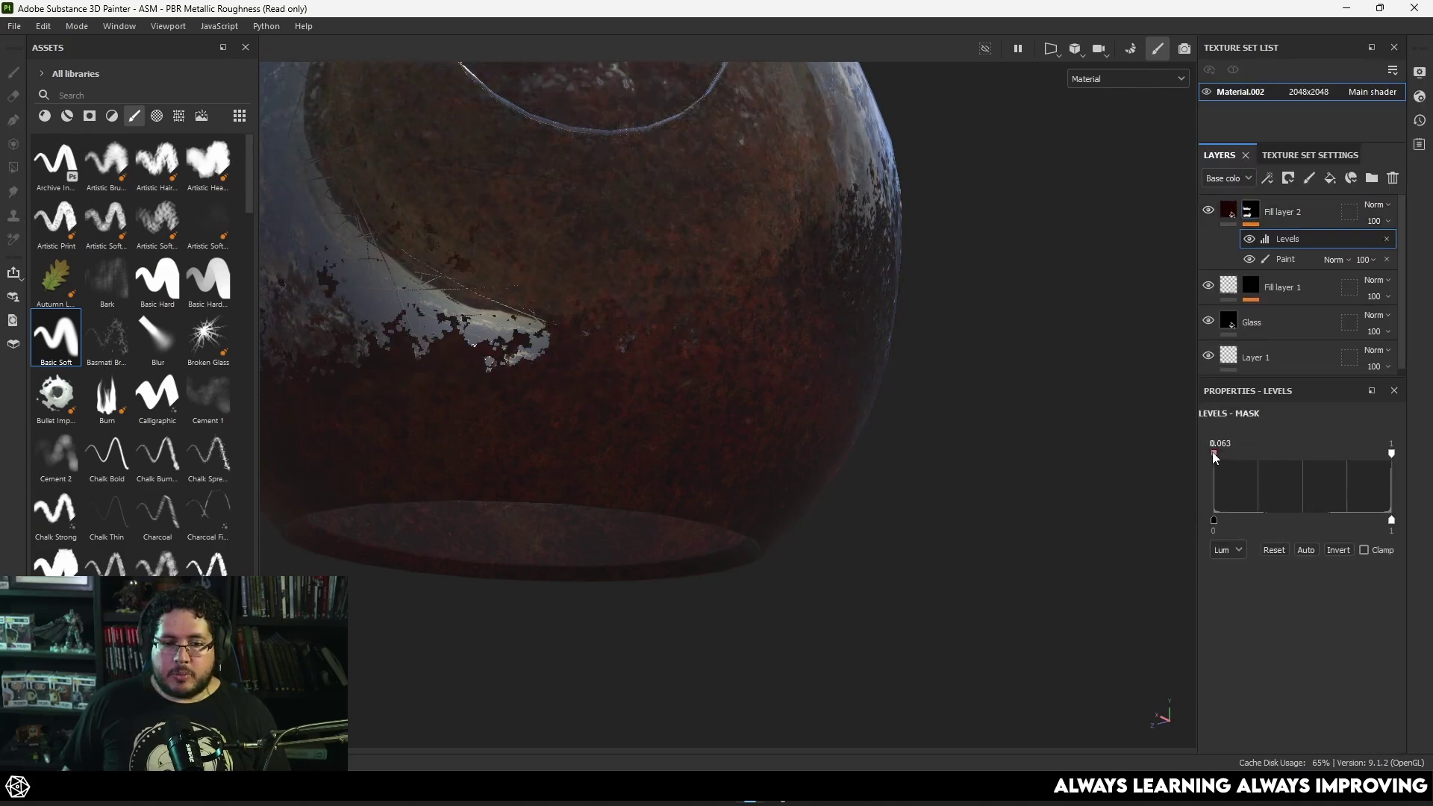
{"action": "left_click_drag", "start_coordinate": [753, 489], "coordinate": [929, 403], "text": "alt"}
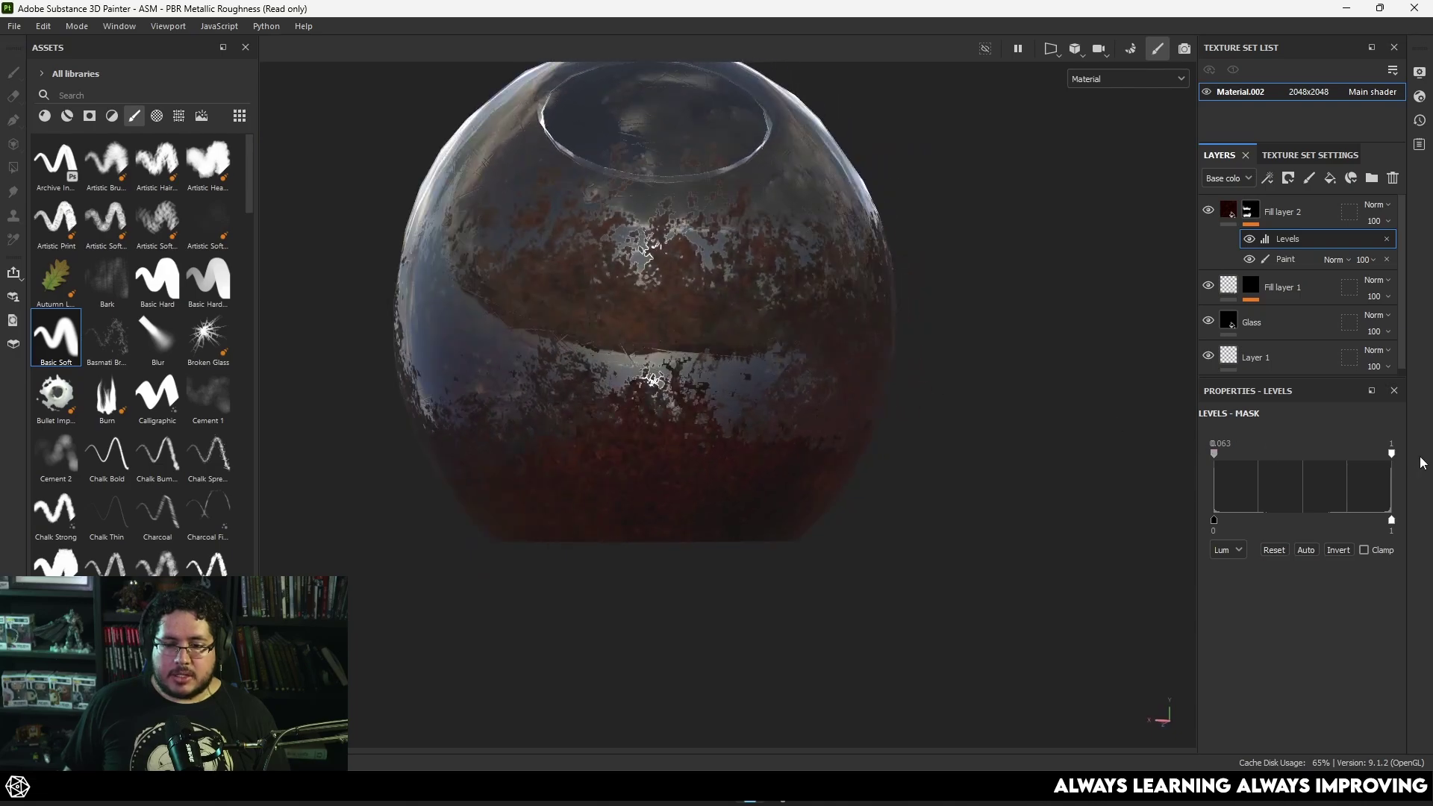
{"action": "left_click_drag", "start_coordinate": [1391, 456], "coordinate": [1211, 456]}
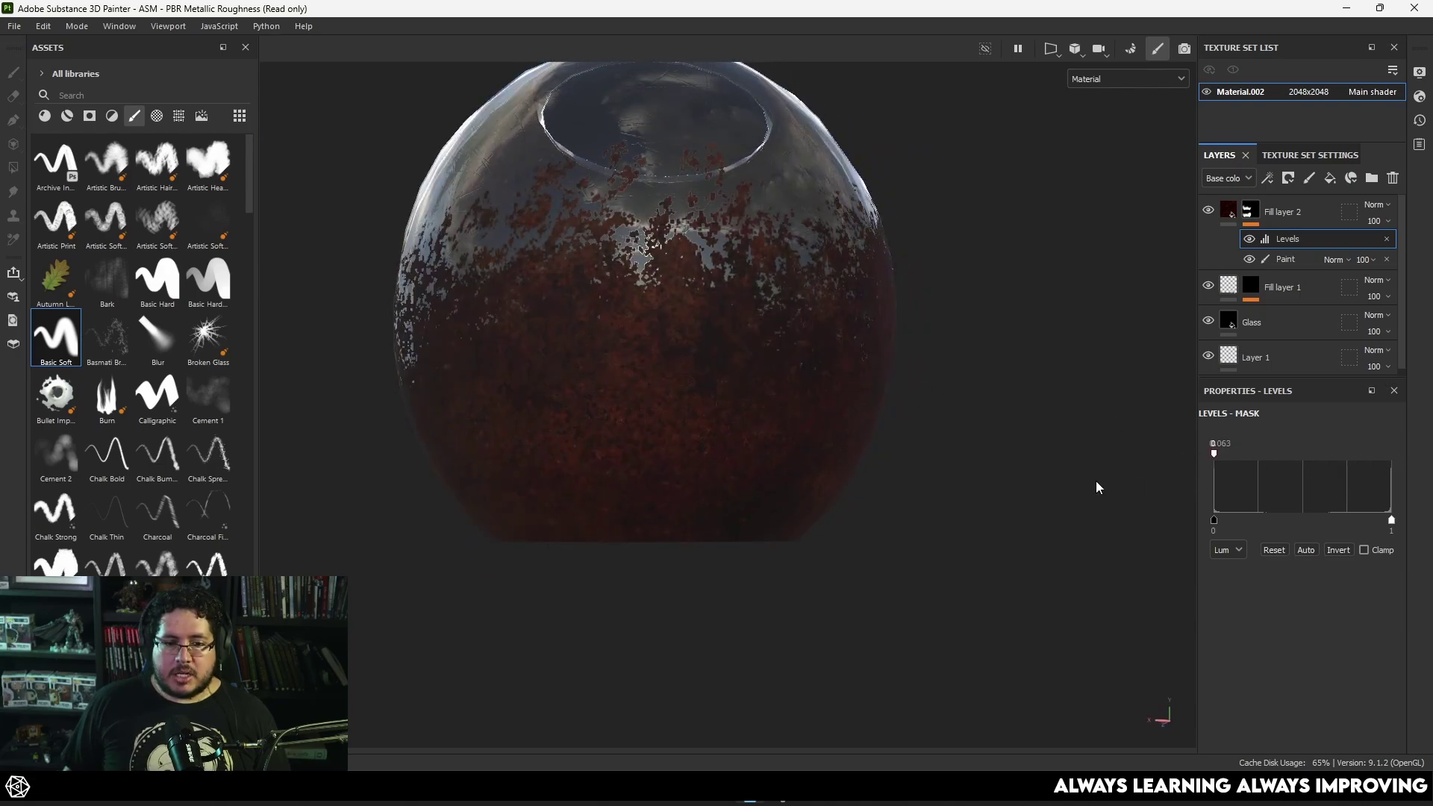
{"action": "mouse_move", "coordinate": [1008, 455]}
{"action": "left_mouse_down", "text": "alt"}
{"action": "mouse_move", "coordinate": [598, 323]}
{"action": "mouse_move", "coordinate": [857, 355]}
{"action": "mouse_move", "coordinate": [878, 377]}
{"action": "mouse_move", "coordinate": [1094, 411]}
{"action": "mouse_move", "coordinate": [941, 411]}
{"action": "mouse_move", "coordinate": [1062, 394]}
{"action": "mouse_move", "coordinate": [1065, 451]}
{"action": "mouse_move", "coordinate": [682, 427]}
{"action": "mouse_move", "coordinate": [785, 400]}
{"action": "left_mouse_up", "text": "alt"}
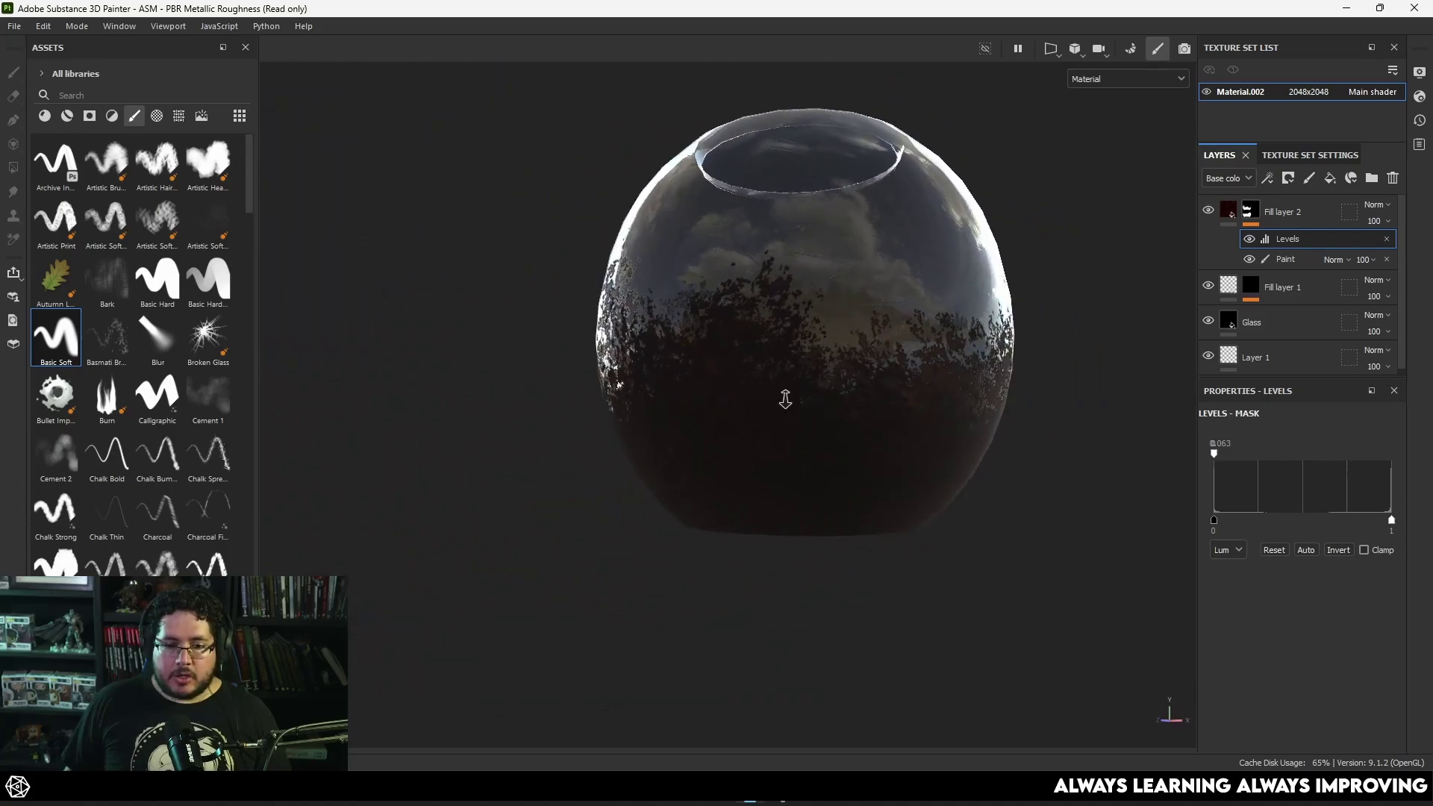
{"action": "right_click_drag", "start_coordinate": [785, 400], "coordinate": [782, 452], "text": "alt"}
{"action": "left_click", "coordinate": [871, 451]}
{"action": "left_click_drag", "start_coordinate": [871, 453], "coordinate": [906, 412], "text": "alt"}
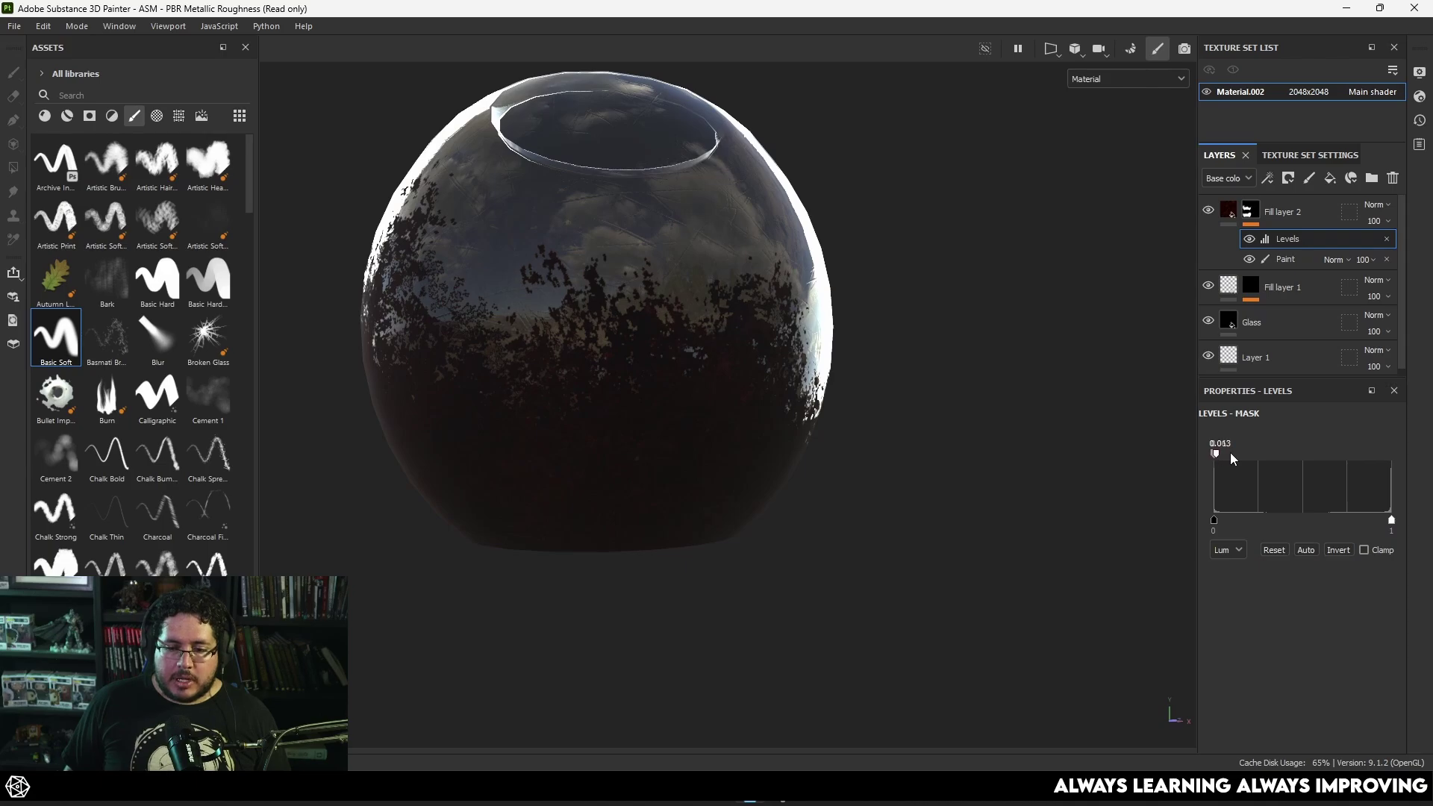
- Set the mask levels' white input point back to 1 and raise the midtone point to soften the rust coverage
{"action": "left_click_drag", "start_coordinate": [1217, 454], "coordinate": [1395, 454]}
{"action": "mouse_move", "coordinate": [1220, 453]}
{"action": "left_mouse_down"}
{"action": "mouse_move", "coordinate": [1296, 459]}
{"action": "mouse_move", "coordinate": [1260, 464]}
{"action": "mouse_move", "coordinate": [1279, 469]}
{"action": "left_mouse_up"}
{"action": "left_click_drag", "start_coordinate": [911, 416], "coordinate": [886, 469], "text": "alt"}
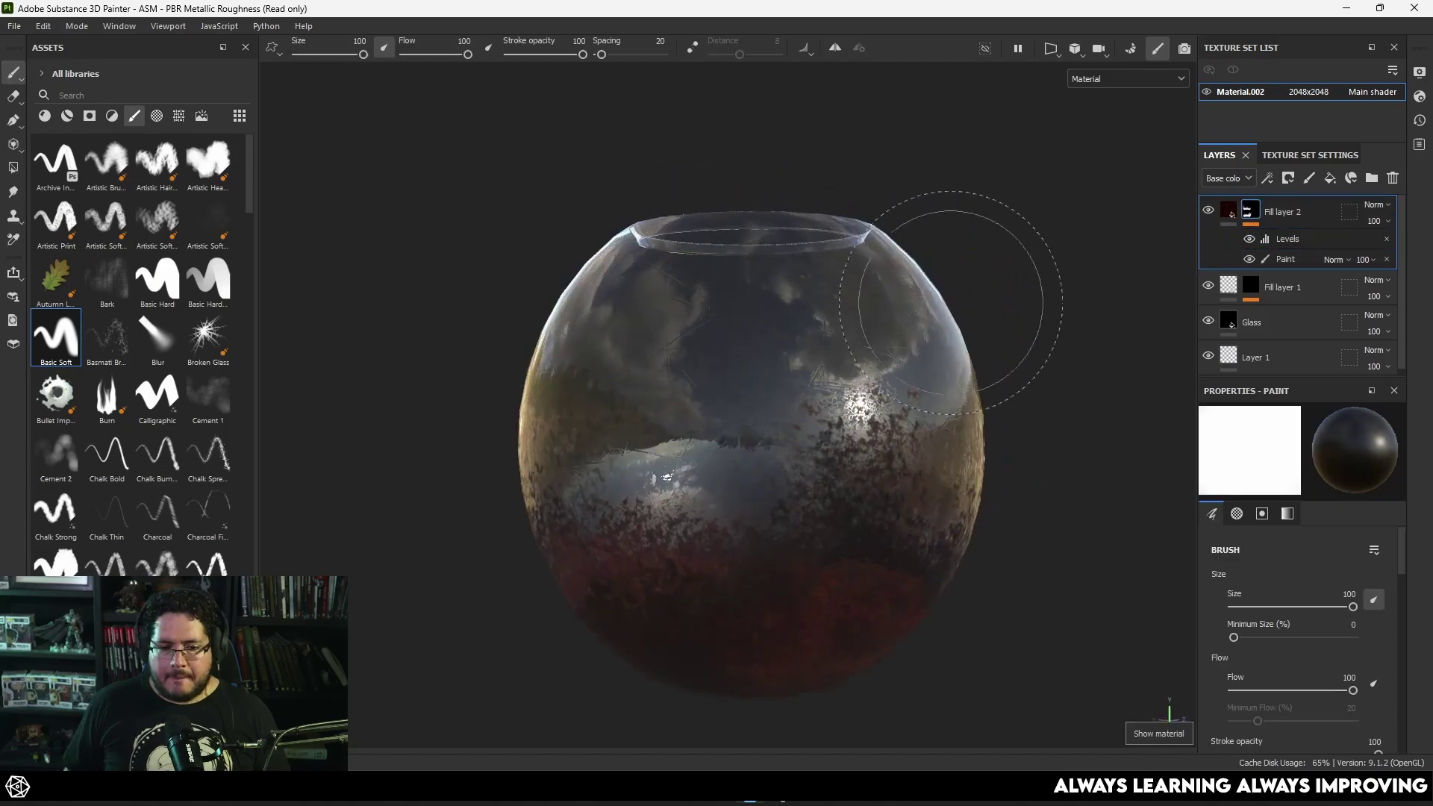
- Inspect the rust coverage around the glass from several angles and reduce the brush size to 33.44
{"action": "mouse_move", "coordinate": [992, 298]}
{"action": "left_mouse_down", "text": "alt"}
{"action": "mouse_move", "coordinate": [928, 441]}
{"action": "mouse_move", "coordinate": [943, 410]}
{"action": "left_mouse_up", "text": "alt"}
{"action": "middle_click_drag", "start_coordinate": [943, 410], "coordinate": [882, 424], "text": "alt"}
{"action": "mouse_move", "coordinate": [882, 423]}
{"action": "left_mouse_down", "text": "alt"}
{"action": "mouse_move", "coordinate": [864, 515]}
{"action": "mouse_move", "coordinate": [896, 440]}
{"action": "left_mouse_up", "text": "alt"}
{"action": "right_click_drag", "start_coordinate": [896, 515], "coordinate": [1097, 701], "text": "alt"}
{"action": "left_click_drag", "start_coordinate": [867, 399], "coordinate": [862, 466], "text": "alt"}
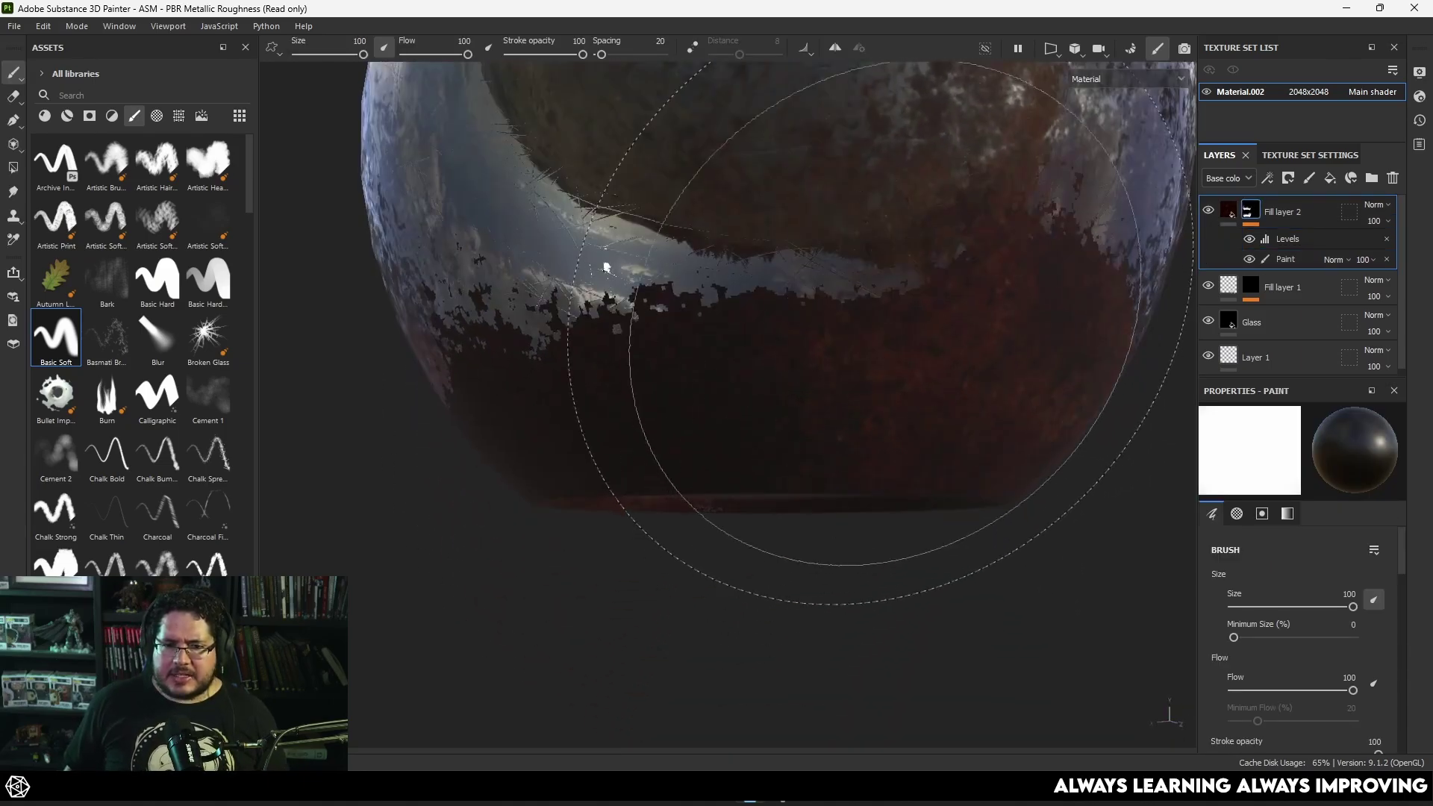
{"action": "middle_click_drag", "start_coordinate": [862, 366], "coordinate": [870, 496], "text": "alt"}
{"action": "right_click_drag", "start_coordinate": [870, 496], "coordinate": [784, 497], "text": "ctrl"}
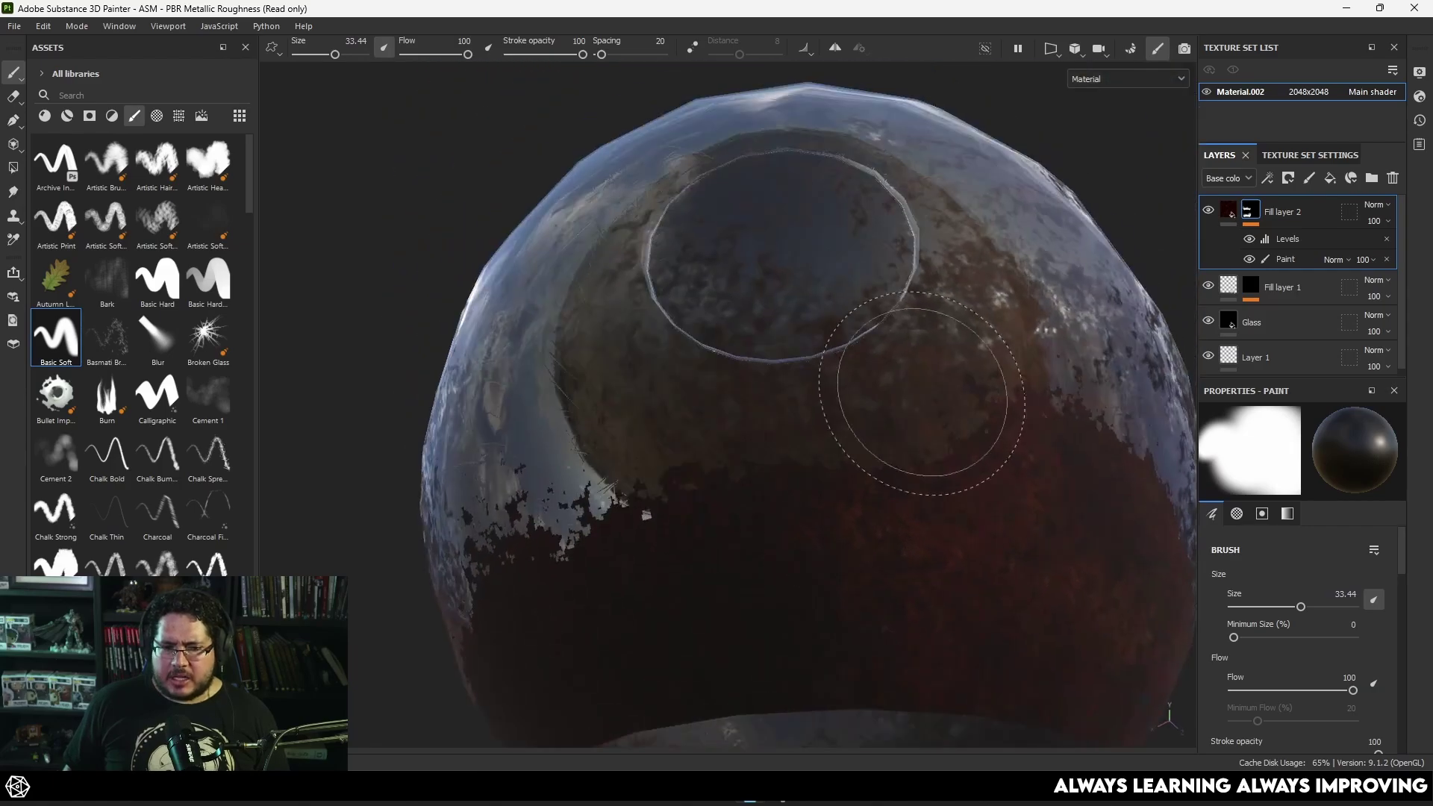
{"action": "right_click_drag", "start_coordinate": [937, 429], "coordinate": [695, 163], "text": "alt"}
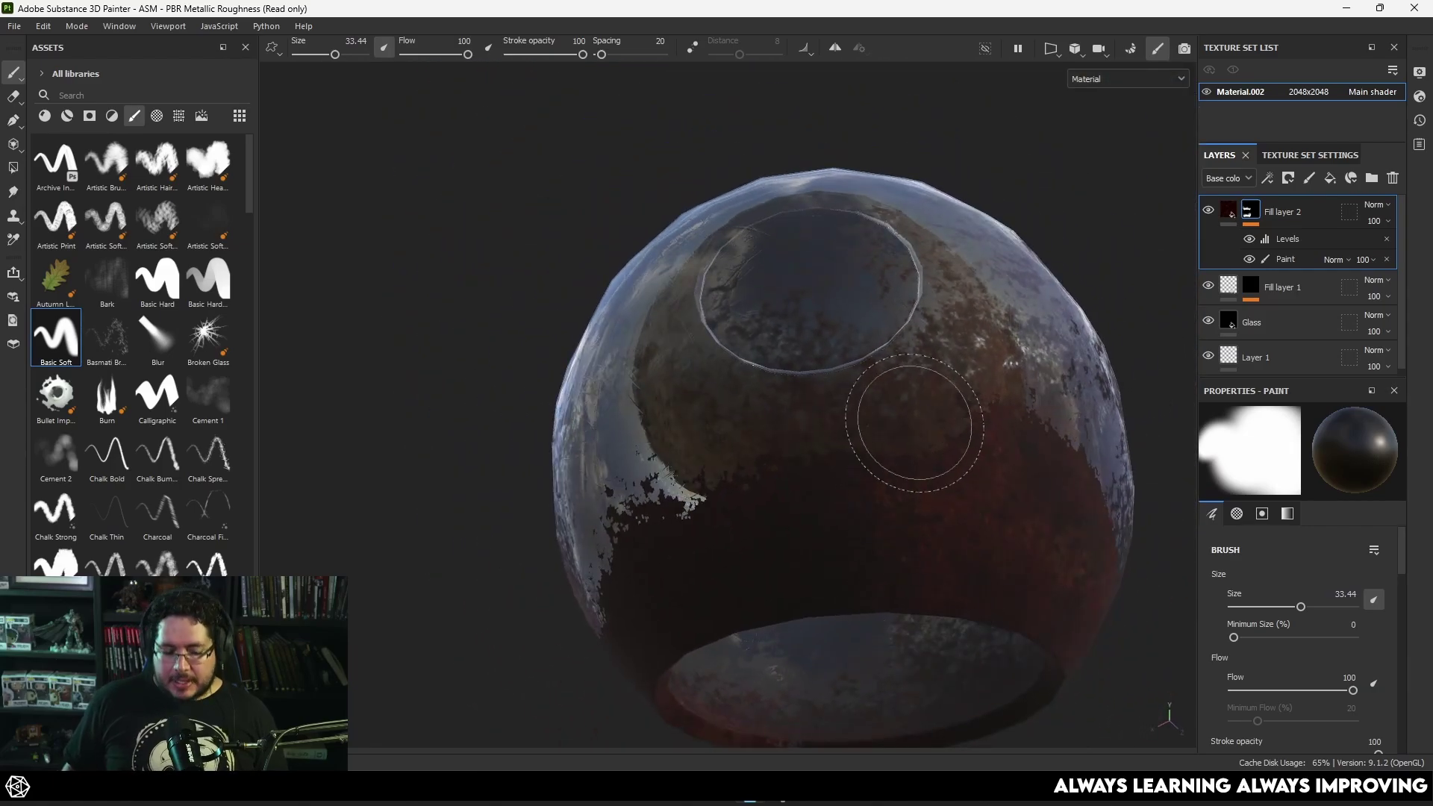
- Compare the translucency channel with the rust mask channel around the glass's lower half
{"action": "key", "text": "c"}
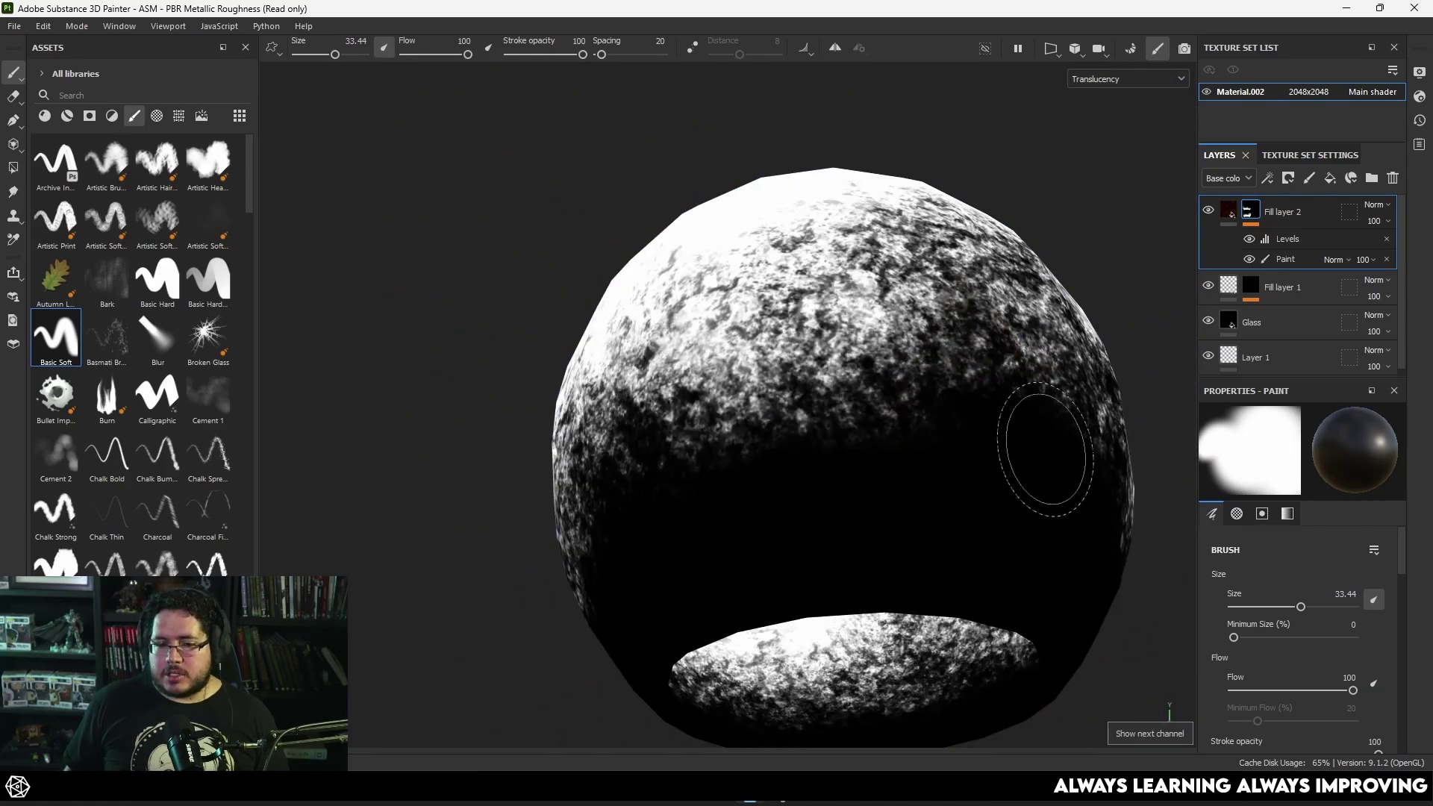
{"action": "left_click_drag", "start_coordinate": [1040, 448], "coordinate": [893, 436], "text": "alt"}
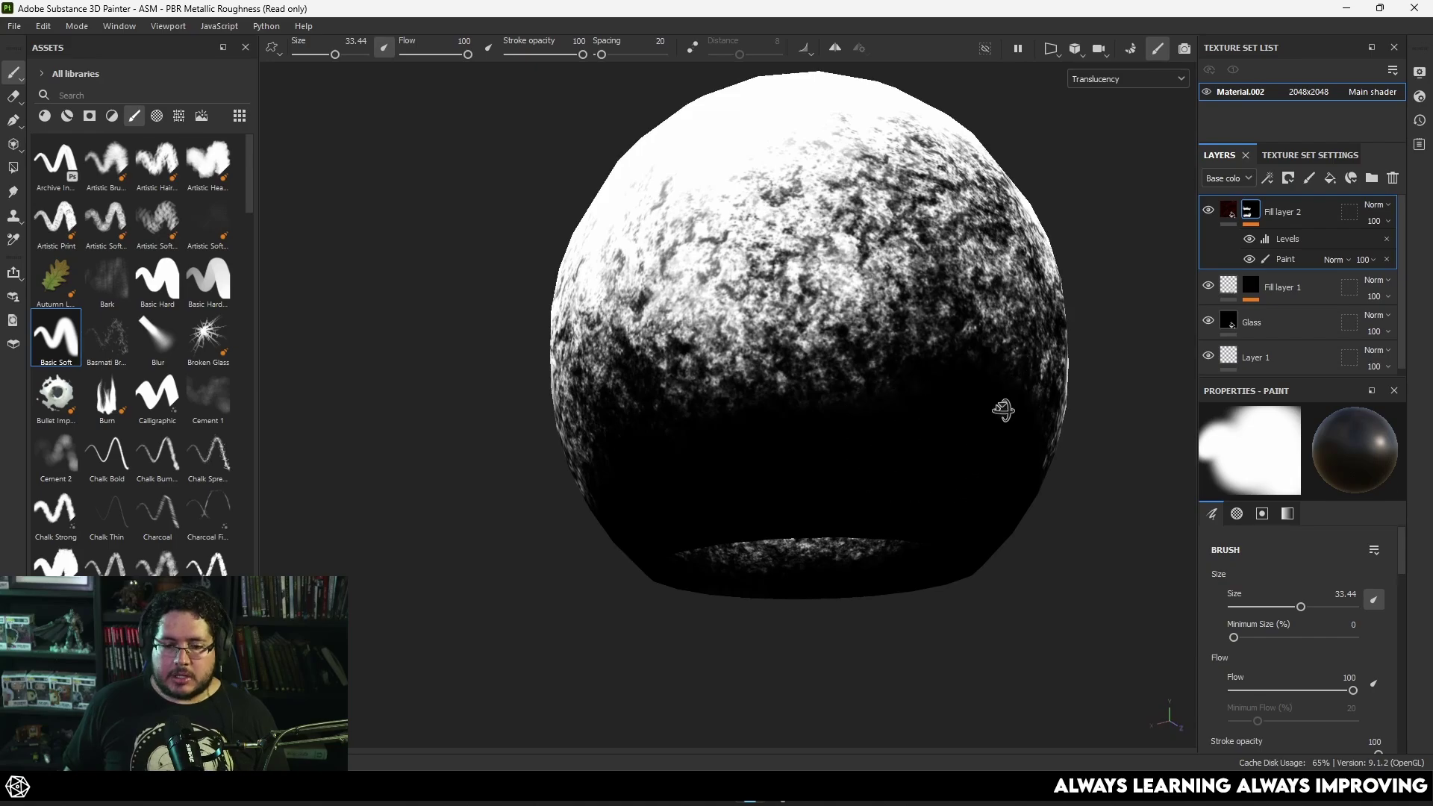
{"action": "left_click_drag", "start_coordinate": [1001, 410], "coordinate": [932, 295], "text": "alt"}
{"action": "key", "text": "c"}
{"action": "key", "text": "c"}
{"action": "key", "text": "c"}
{"action": "key", "text": "c"}
{"action": "key", "text": "c"}
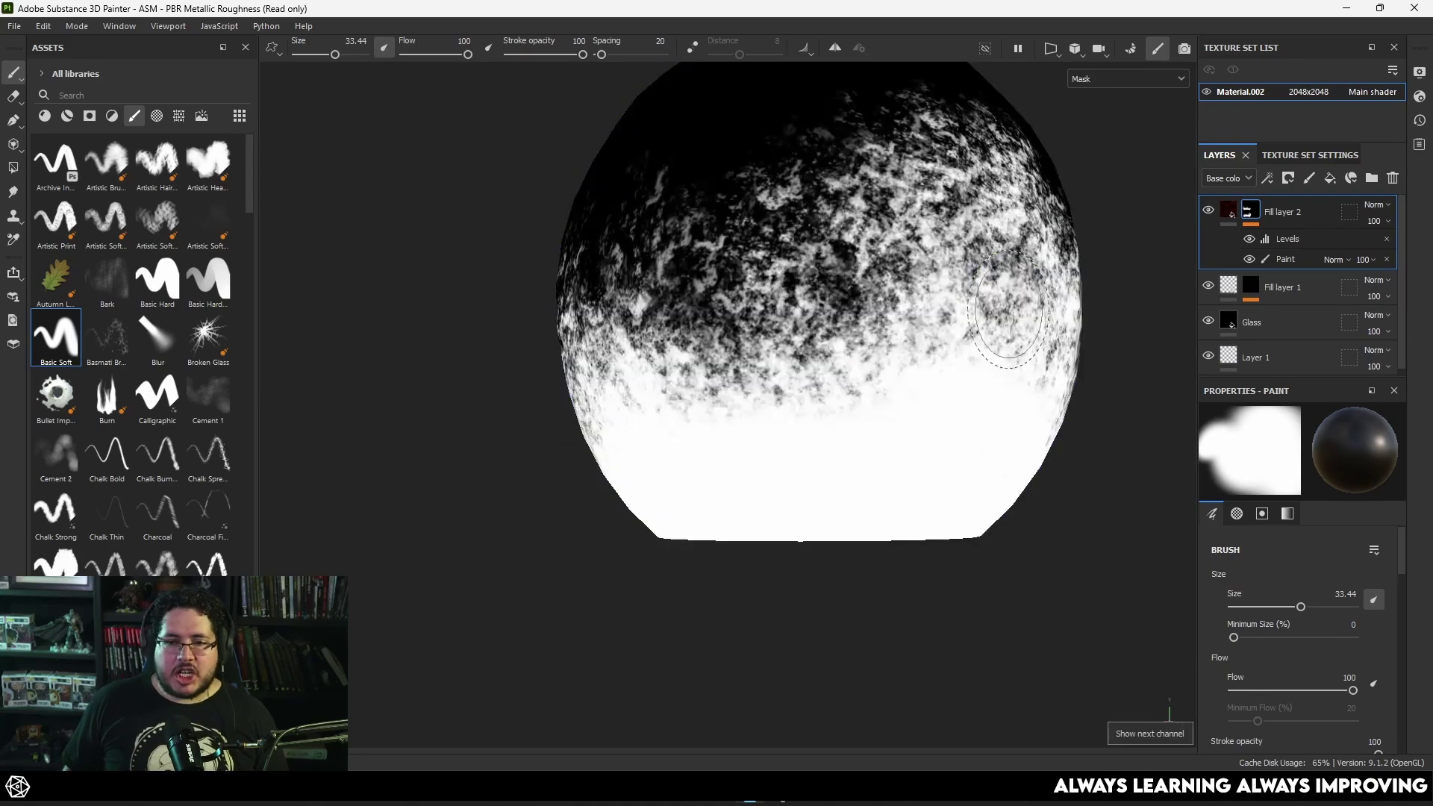
{"action": "key", "text": "c"}
{"action": "key", "text": "c"}
{"action": "key", "text": "c"}
{"action": "key", "text": "c"}
{"action": "key", "text": "c"}
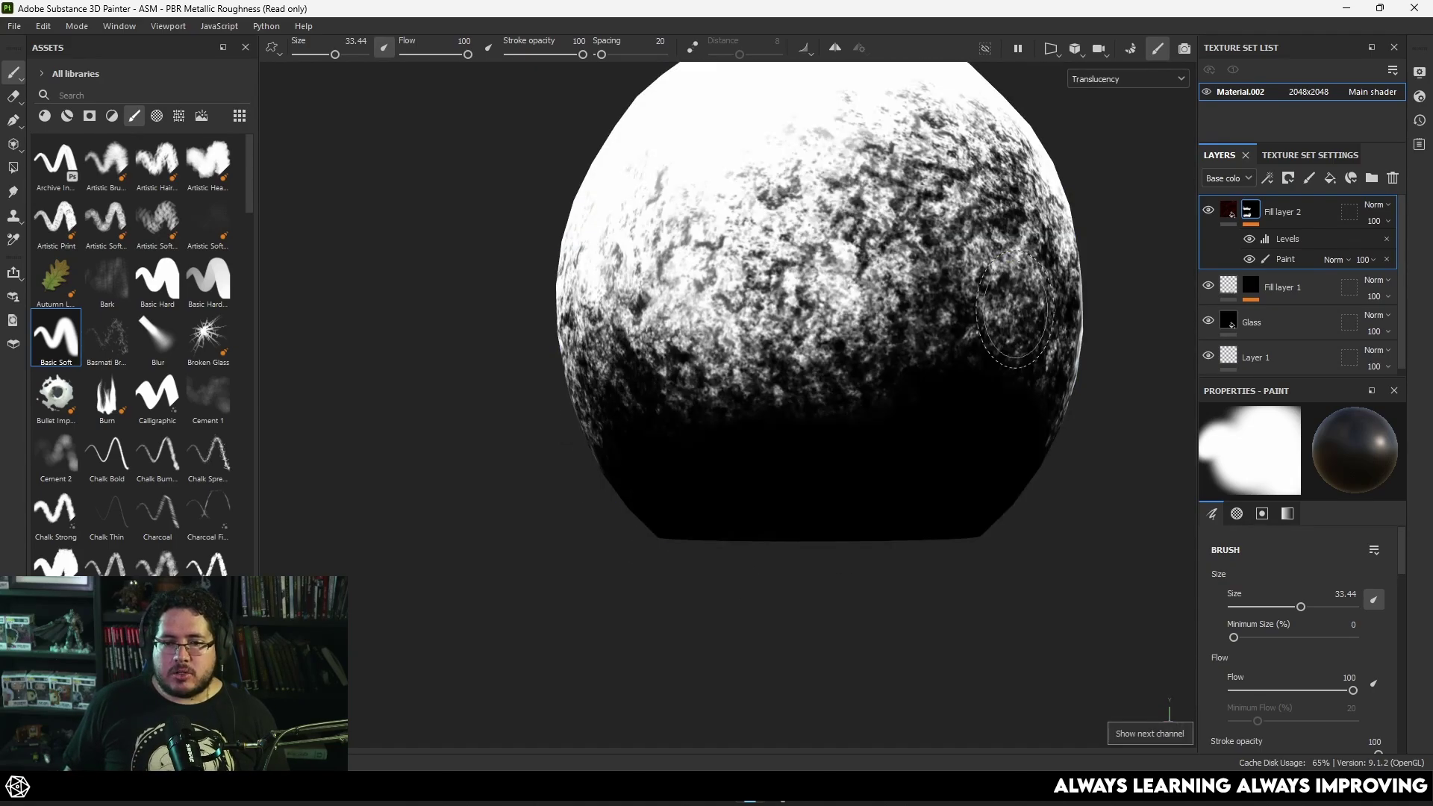
- Inspect the translucency channel and the full material around the glass from above, below and the side
{"action": "key", "text": "c"}
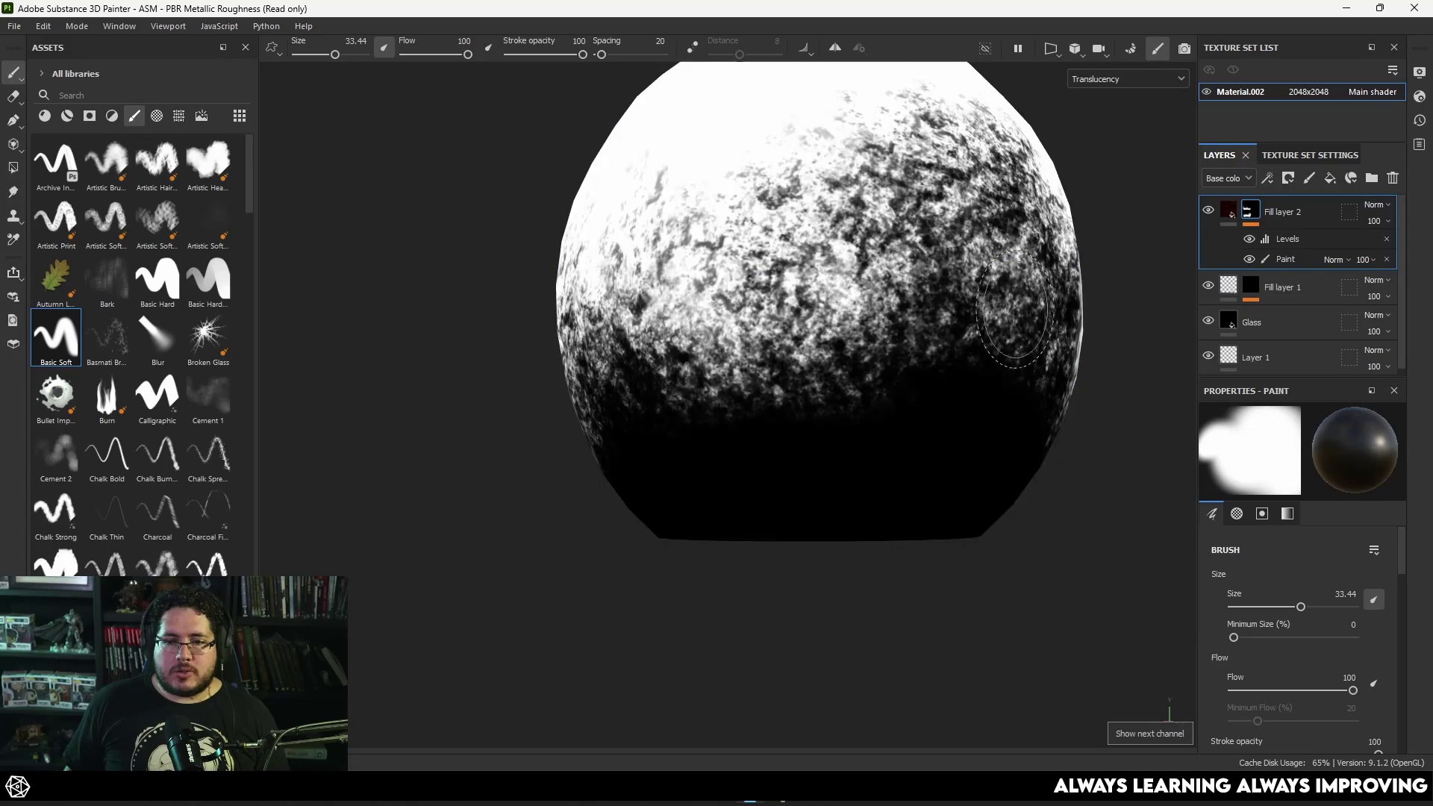
{"action": "left_click_drag", "start_coordinate": [914, 352], "coordinate": [859, 255], "text": "alt"}
{"action": "scroll", "coordinate": [782, 436], "scroll_direction": "down", "scroll_amount": 1}
{"action": "middle_click_drag", "start_coordinate": [780, 438], "coordinate": [735, 252], "text": "alt"}
{"action": "scroll", "coordinate": [814, 342], "scroll_direction": "down", "scroll_amount": 2}
{"action": "mouse_move", "coordinate": [814, 342]}
{"action": "left_mouse_down", "text": "alt"}
{"action": "mouse_move", "coordinate": [820, 448]}
{"action": "mouse_move", "coordinate": [874, 485]}
{"action": "mouse_move", "coordinate": [859, 494]}
{"action": "left_mouse_up", "text": "alt"}
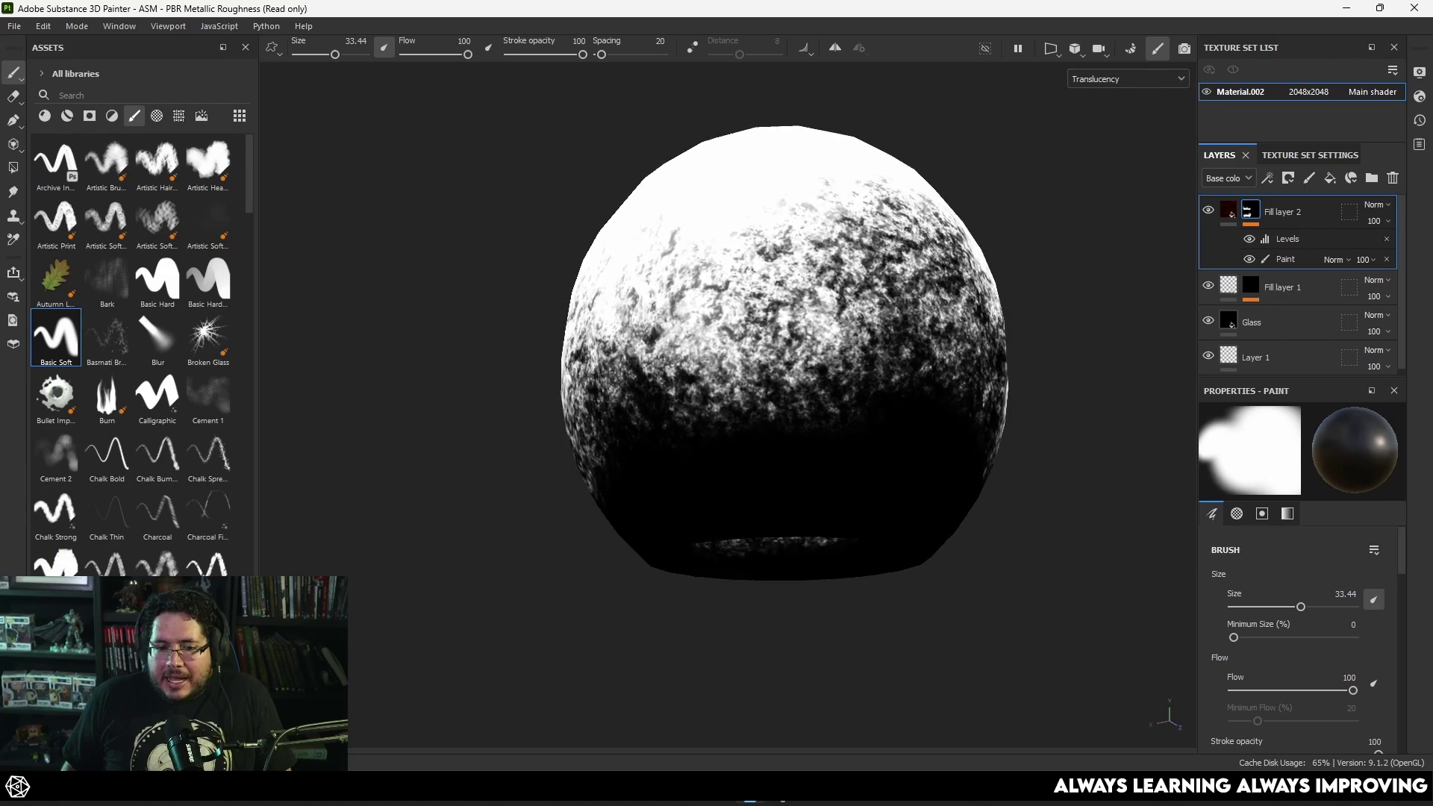
{"action": "key", "text": "m"}
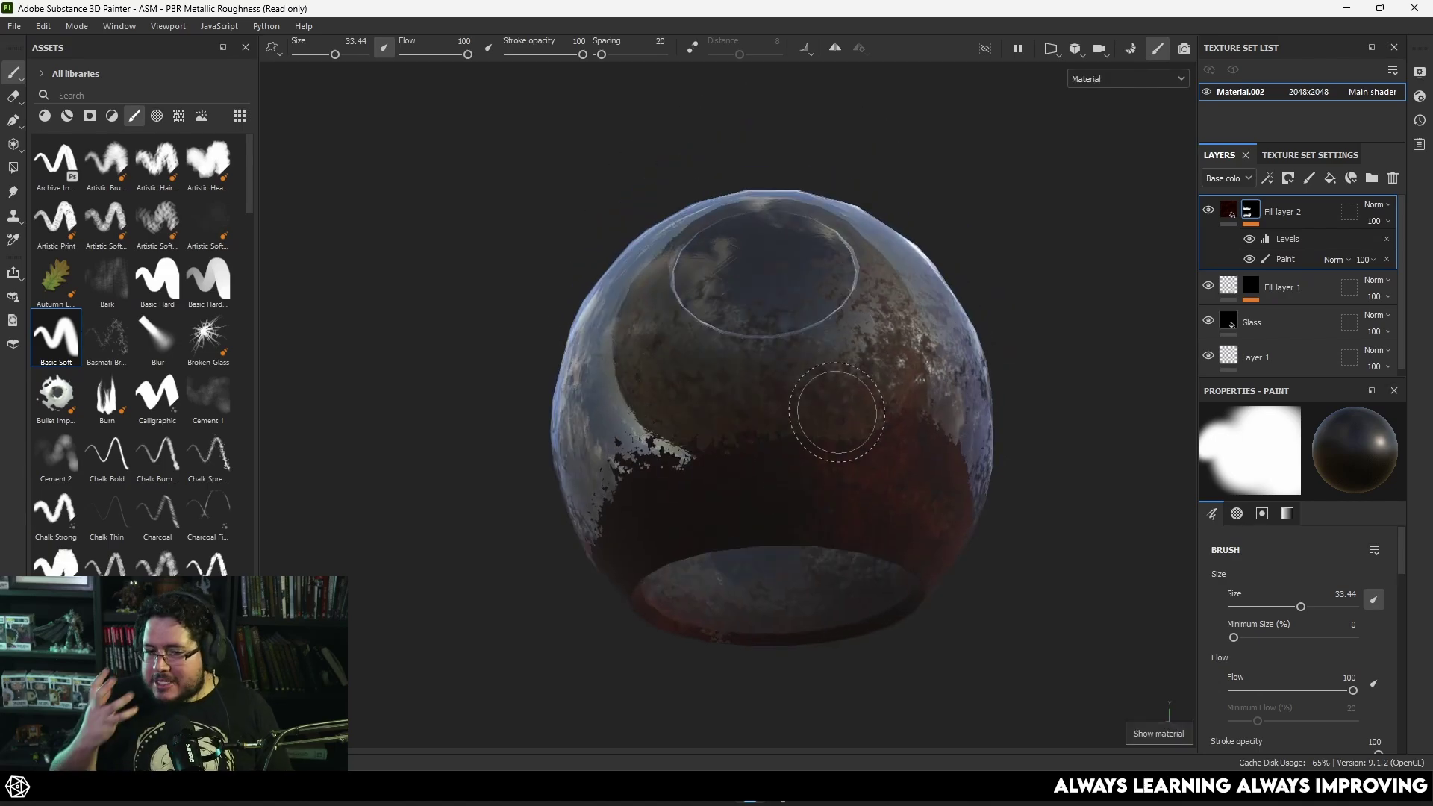
{"action": "left_click_drag", "start_coordinate": [837, 412], "coordinate": [929, 509], "text": "alt"}
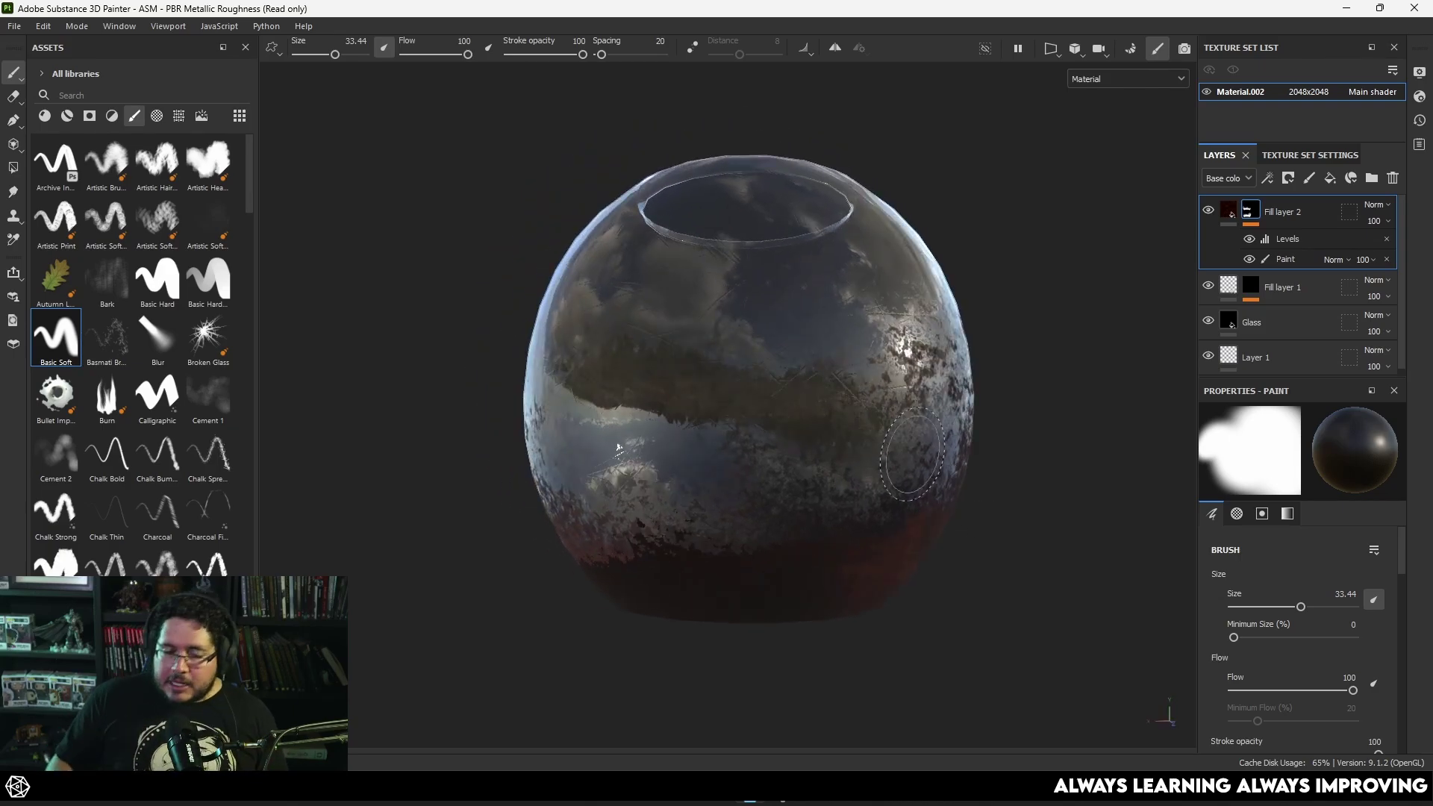
- Open the texture export, set the output template to Document channels + Normal + AO (No Alpha), and review the list of exports
{"action": "left_click", "coordinate": [14, 25]}
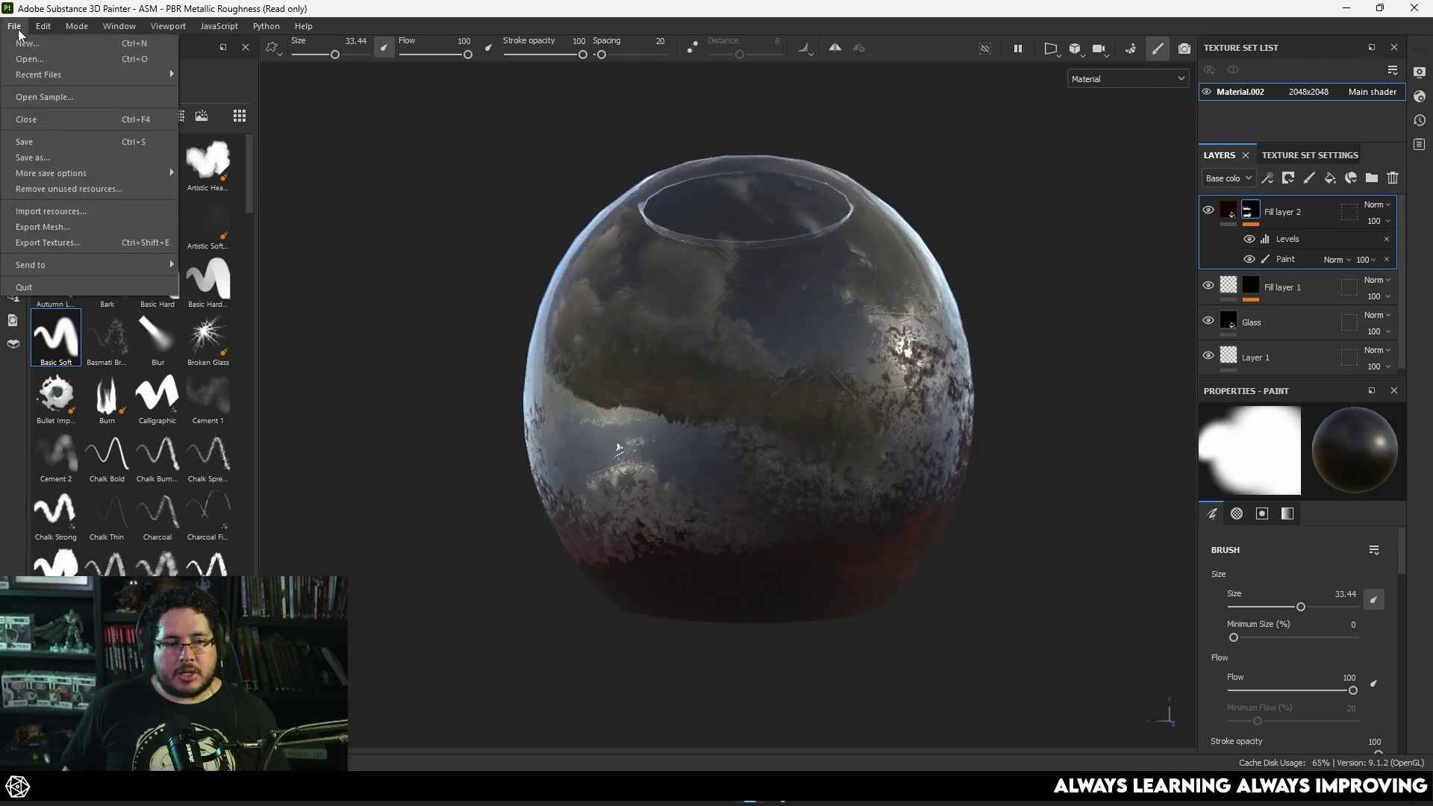
{"action": "left_click", "coordinate": [77, 242]}
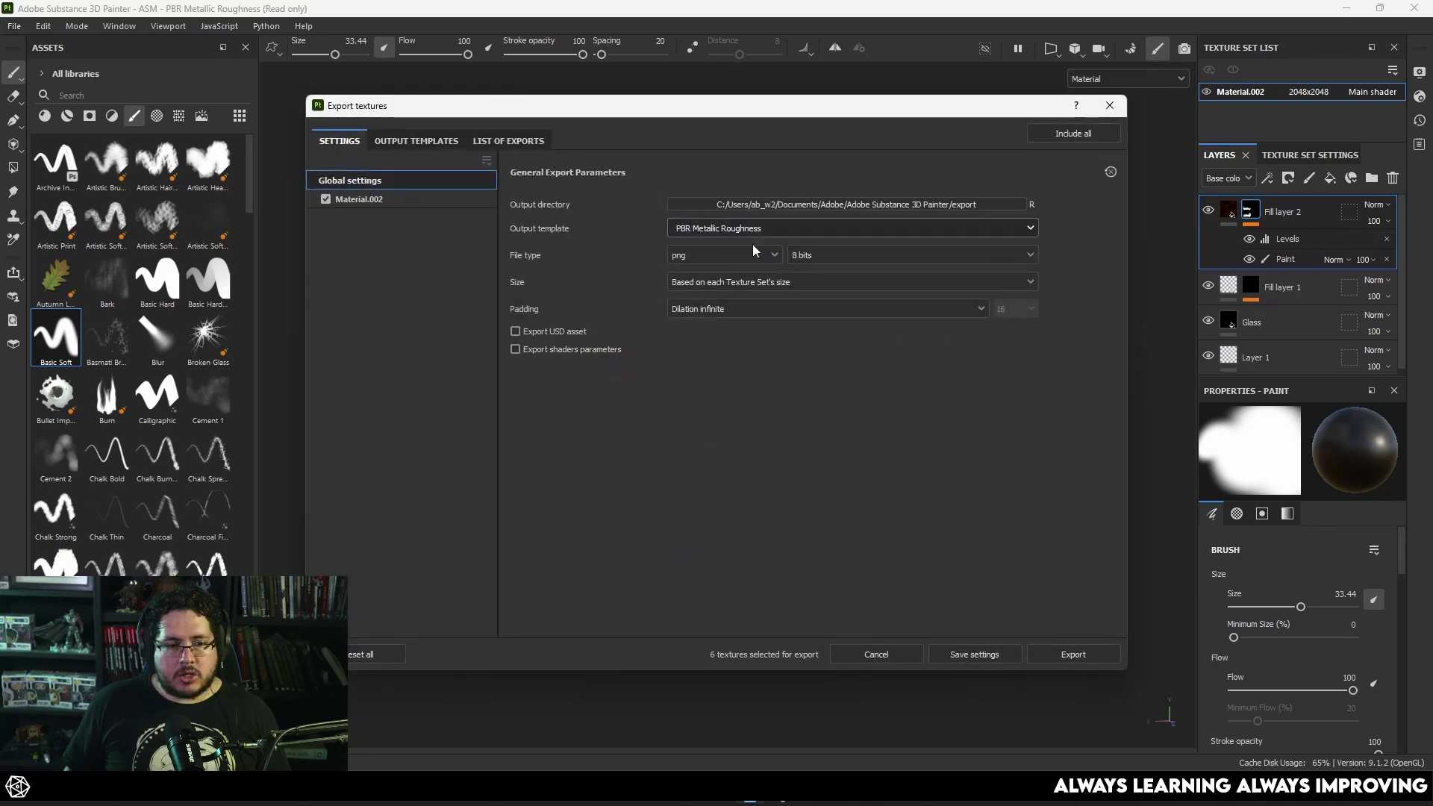
{"action": "left_click", "coordinate": [726, 230]}
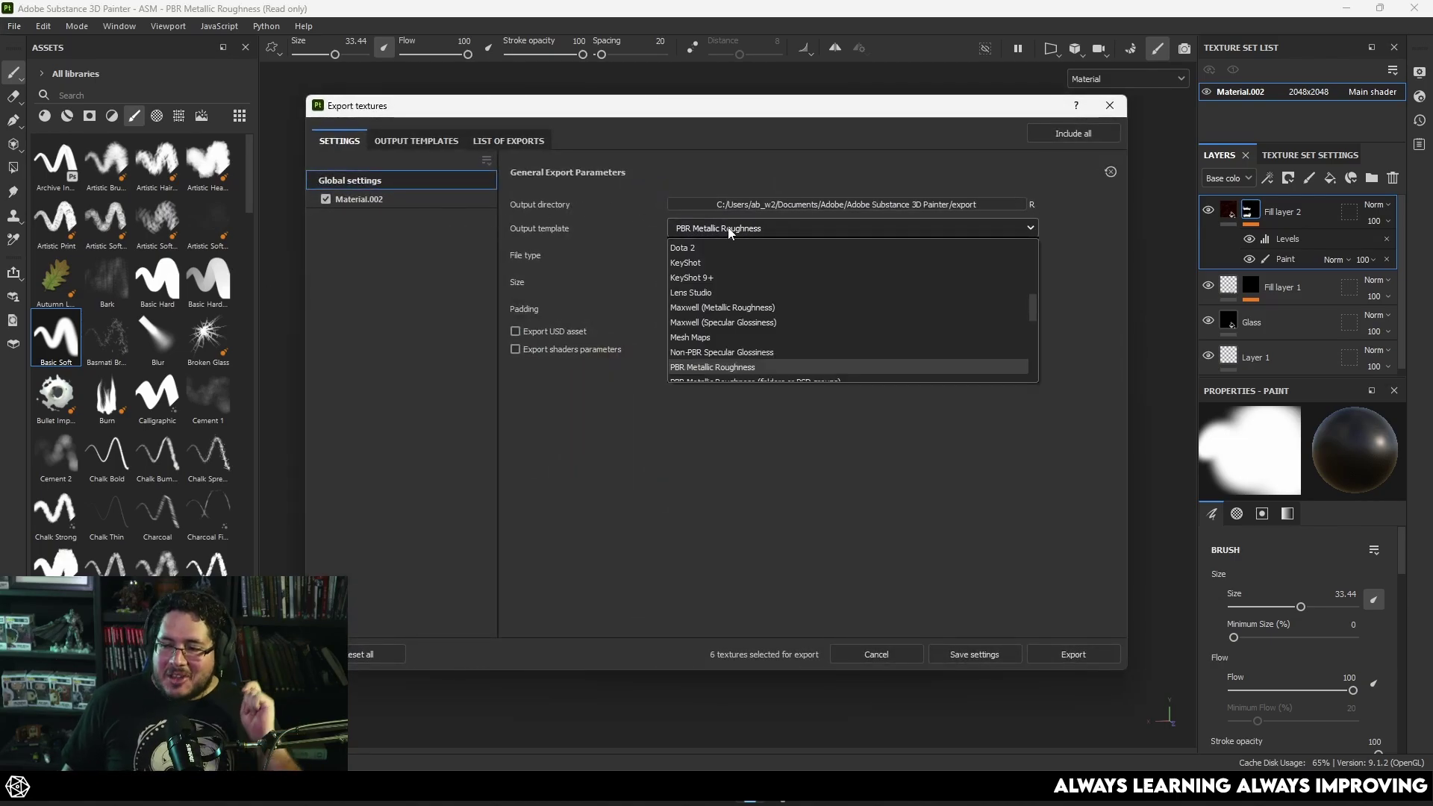
{"action": "scroll", "coordinate": [728, 228], "scroll_direction": "down", "scroll_amount": 5}
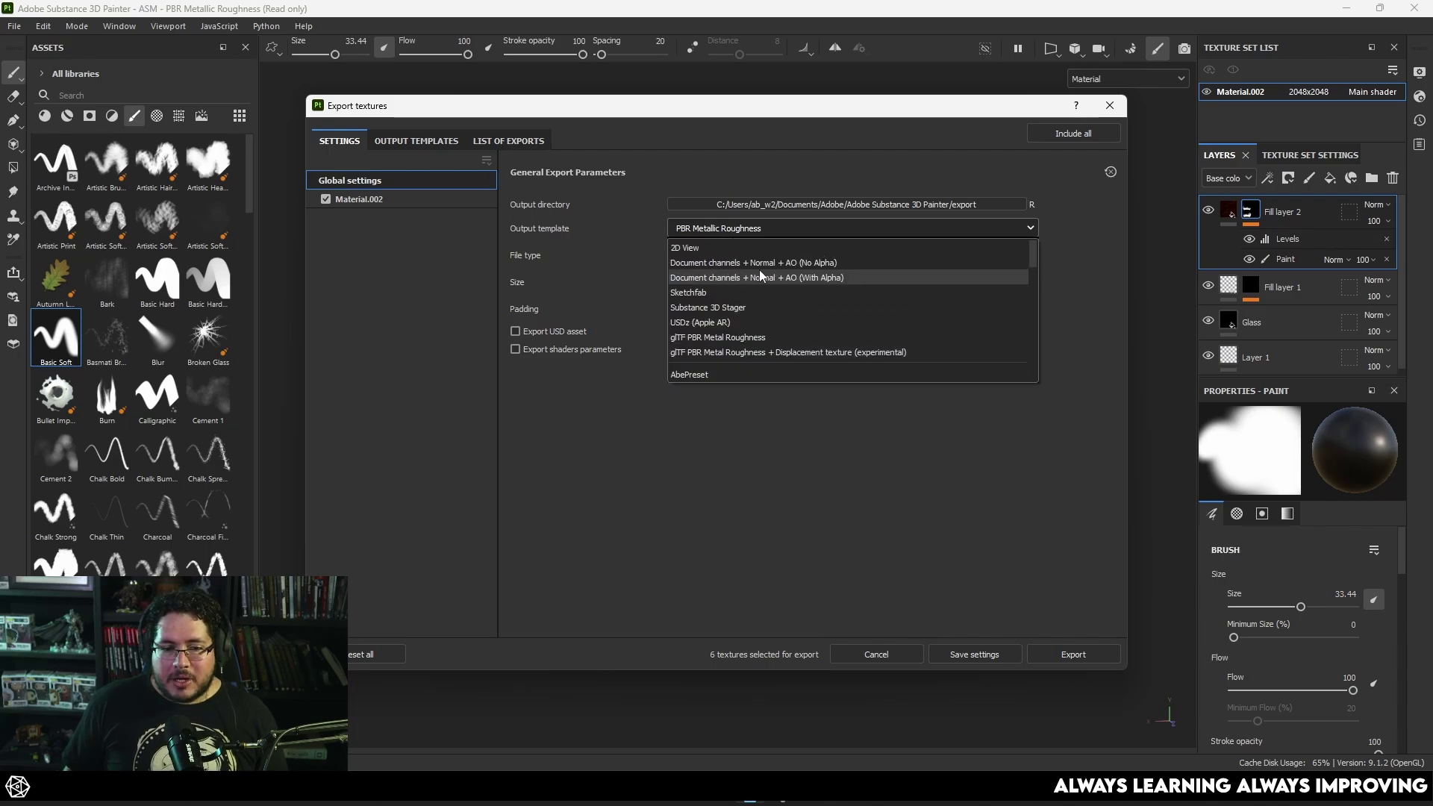
{"action": "left_click", "coordinate": [715, 262]}
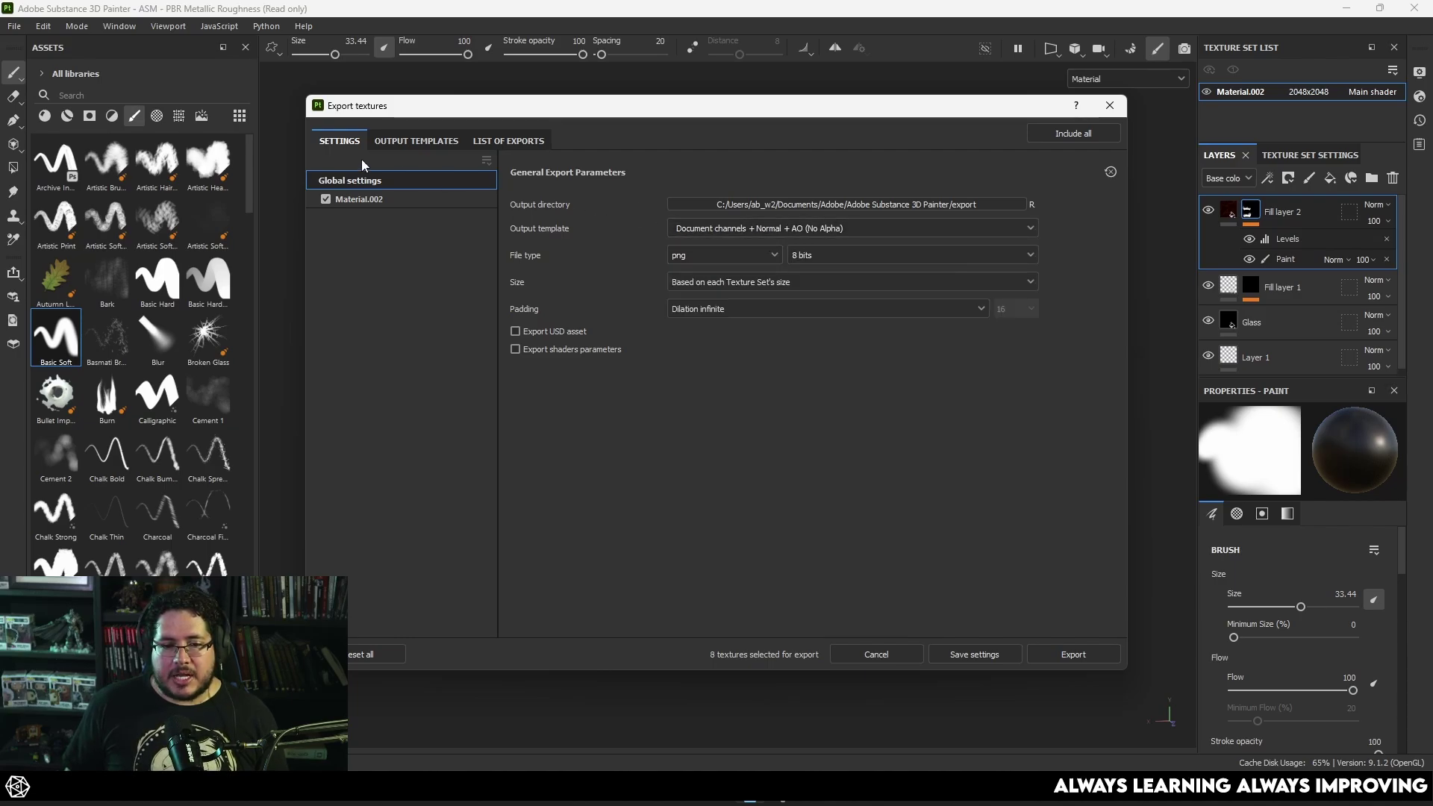
{"action": "left_click", "coordinate": [522, 142]}
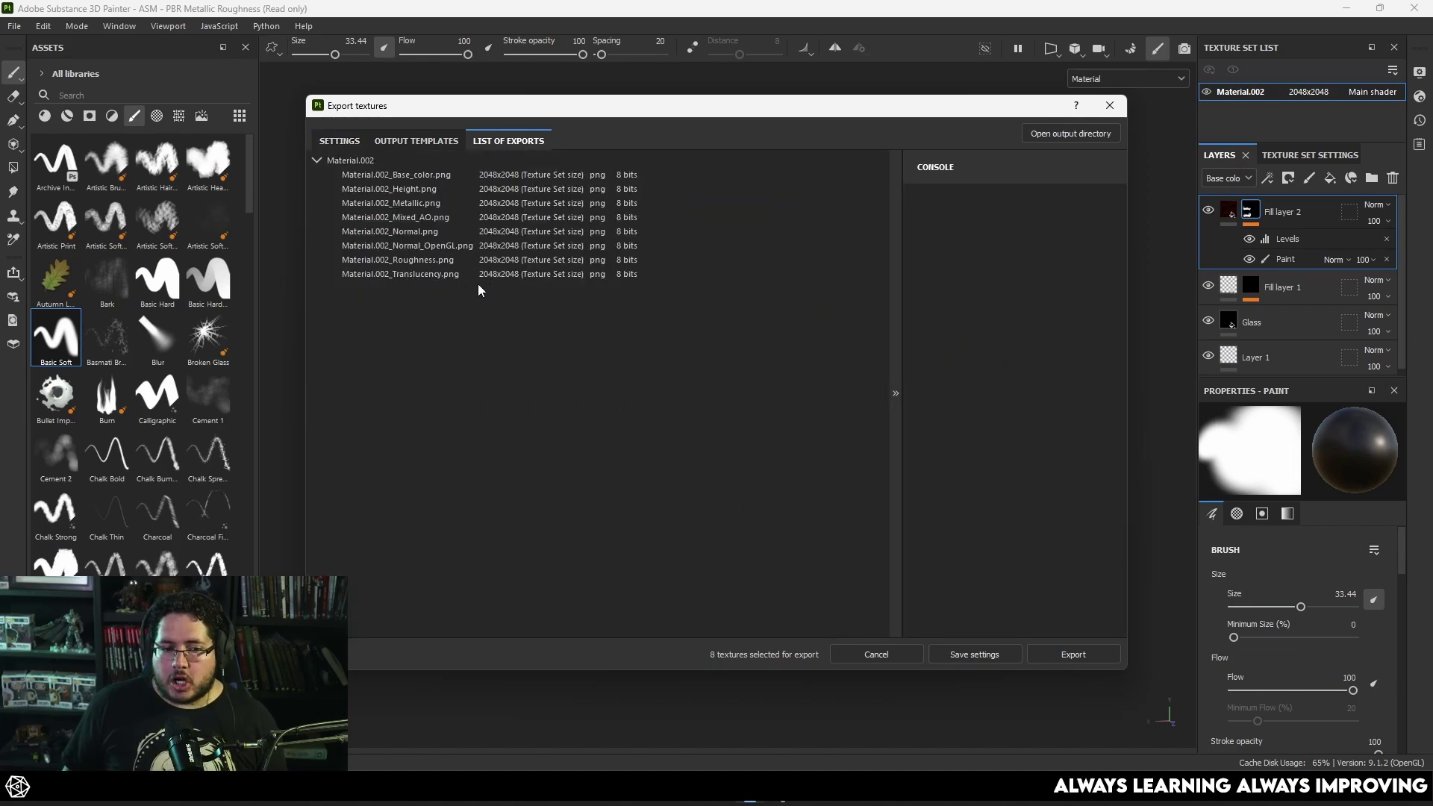
- Open the current export output directory in the file explorer and browse from there to the Desktop's free space
{"action": "left_click", "coordinate": [1036, 139]}
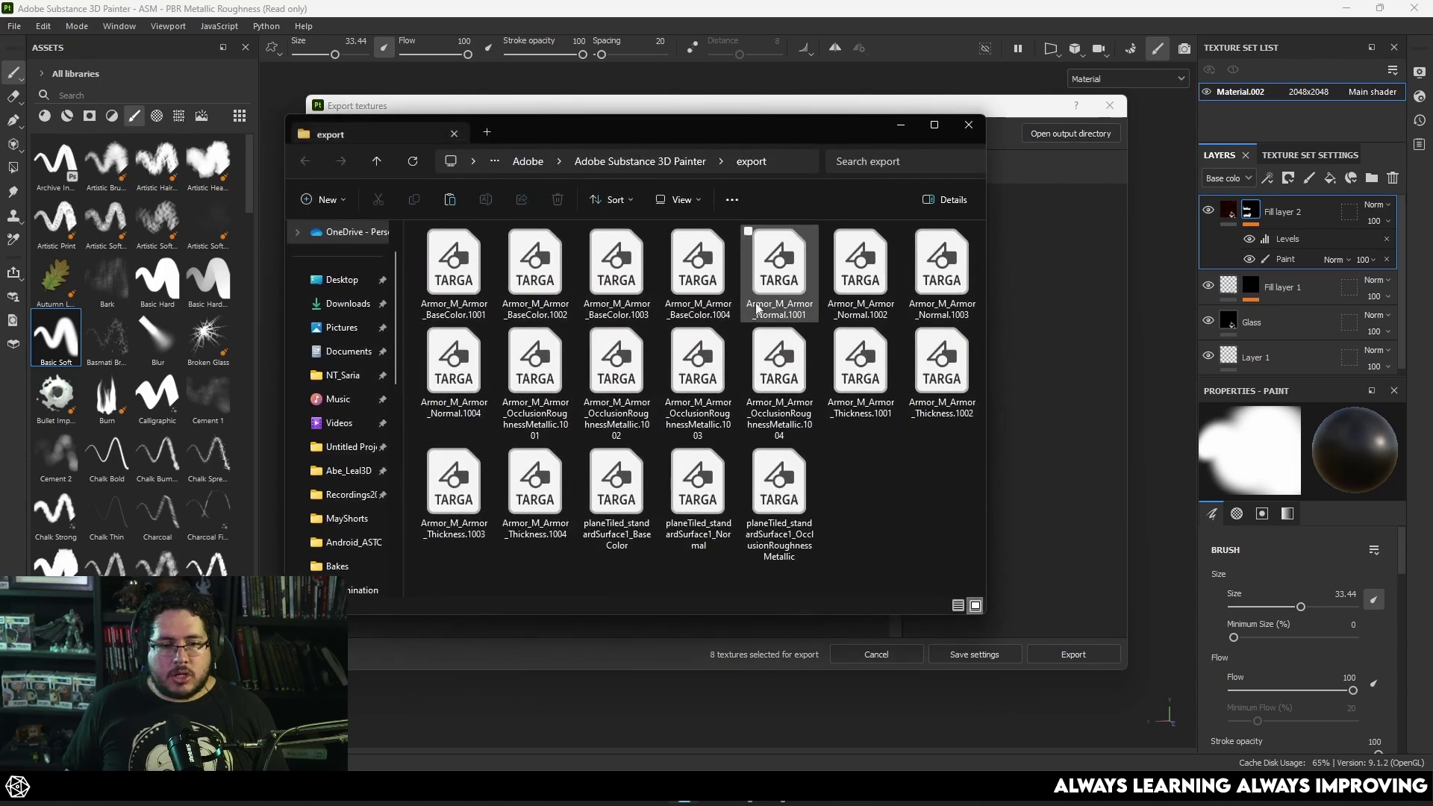
{"action": "left_click", "coordinate": [342, 331]}
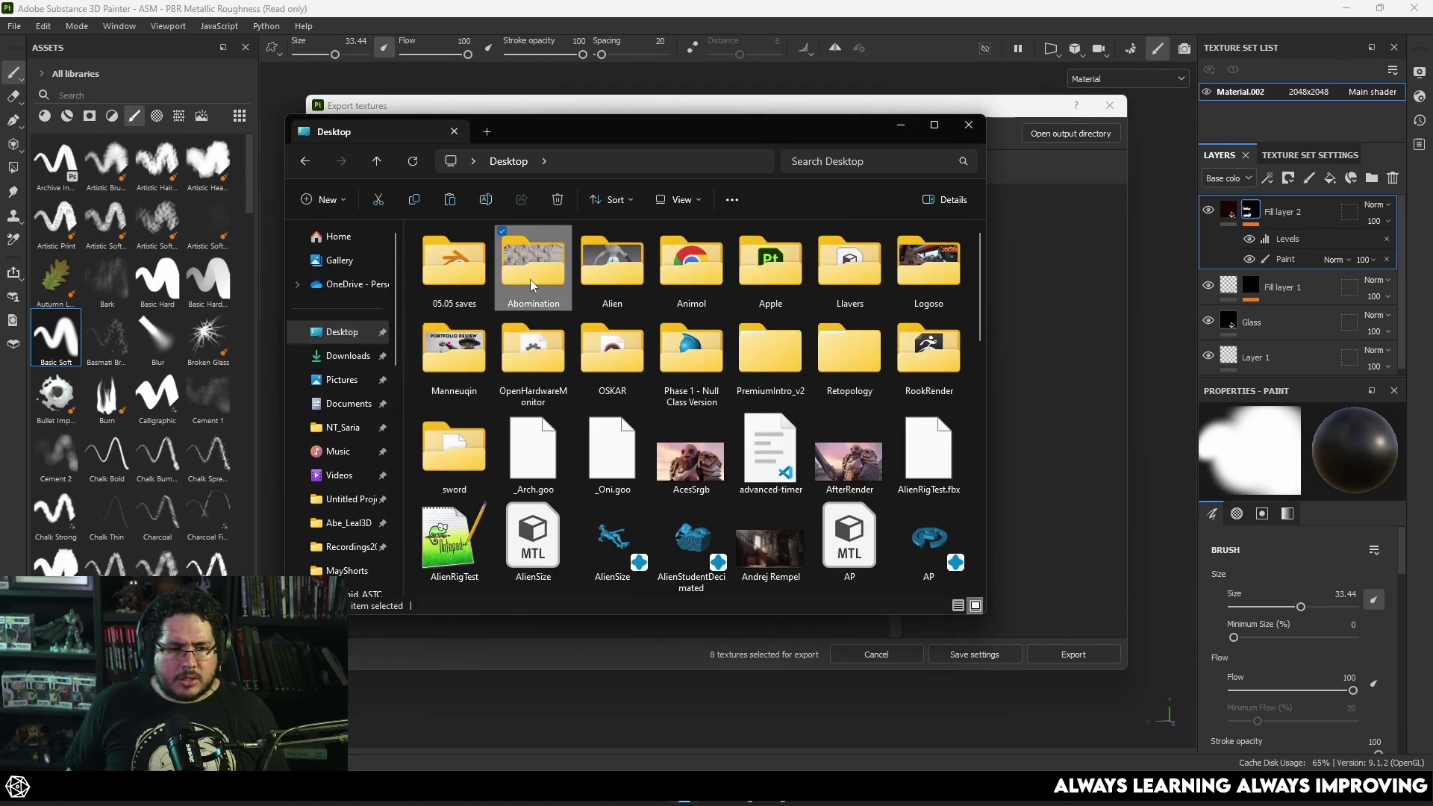
{"action": "double_click", "coordinate": [530, 279]}
{"action": "scroll", "coordinate": [784, 388], "scroll_direction": "up", "scroll_amount": 1}
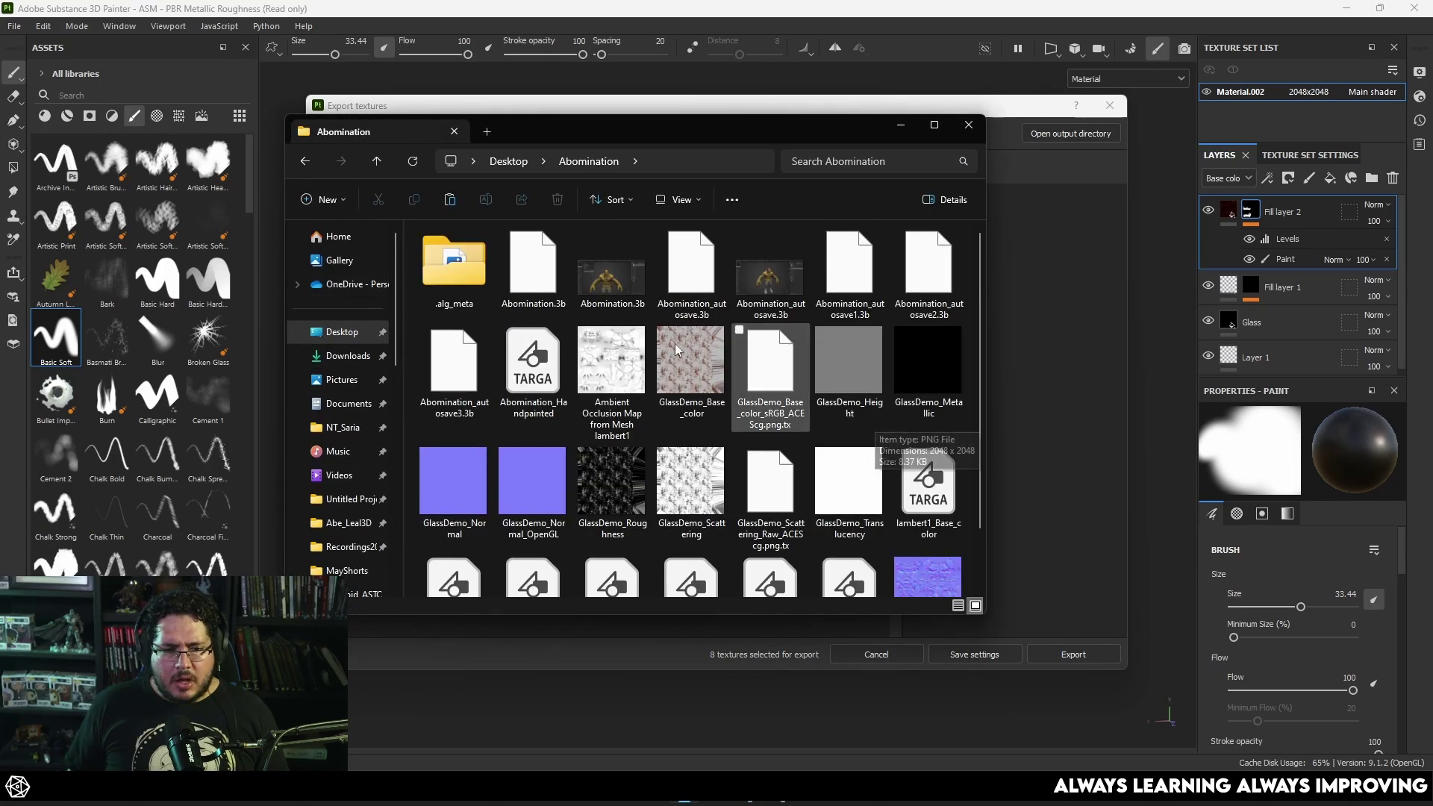
{"action": "left_click", "coordinate": [508, 161]}
{"action": "scroll", "coordinate": [731, 485], "scroll_direction": "down", "scroll_amount": 5}
{"action": "scroll", "coordinate": [746, 522], "scroll_direction": "down", "scroll_amount": 1}
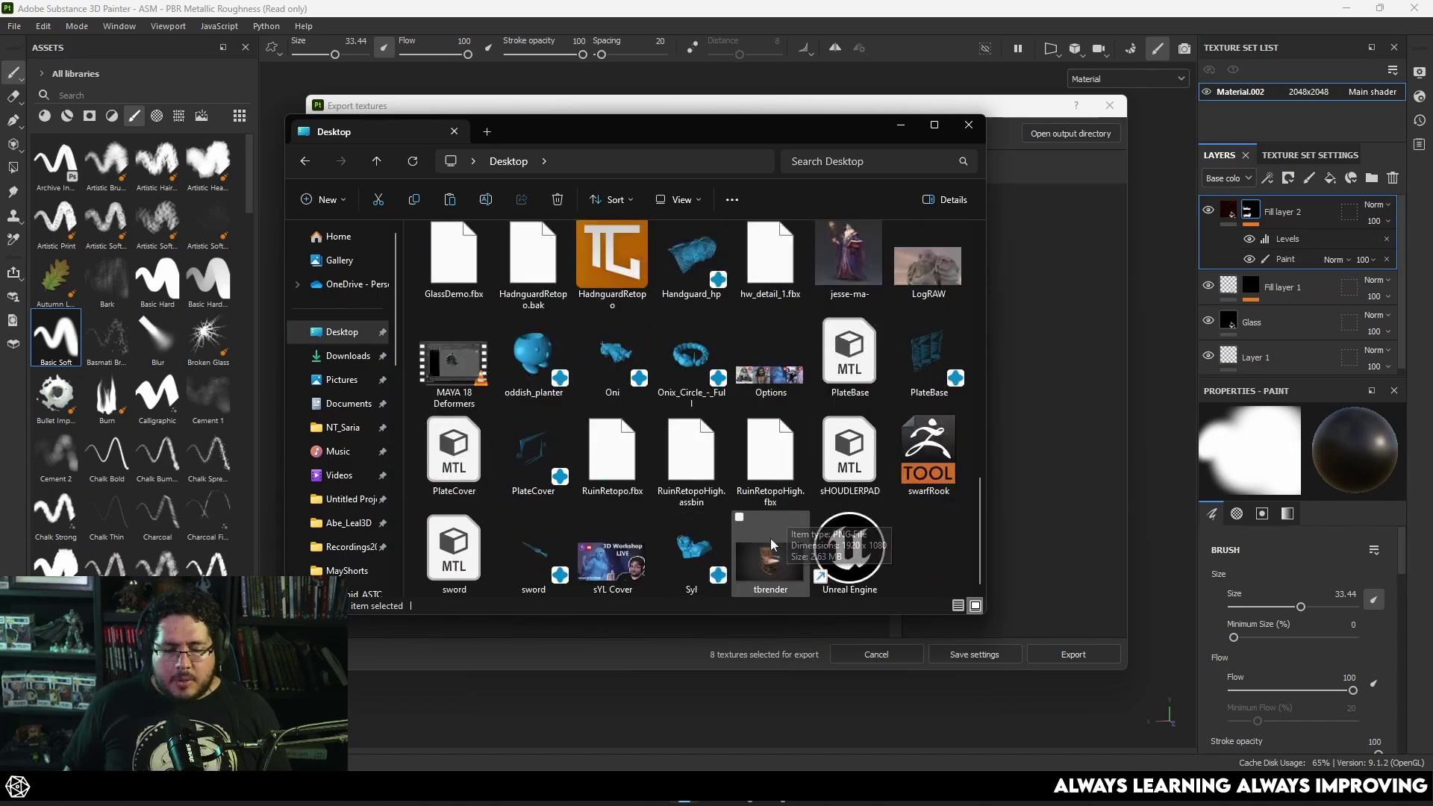
- Create a folder named GlaSSdEMO on the Desktop, open it, and close the file explorer window
{"action": "right_click", "coordinate": [946, 521]}
{"action": "mouse_move", "coordinate": [1022, 418]}
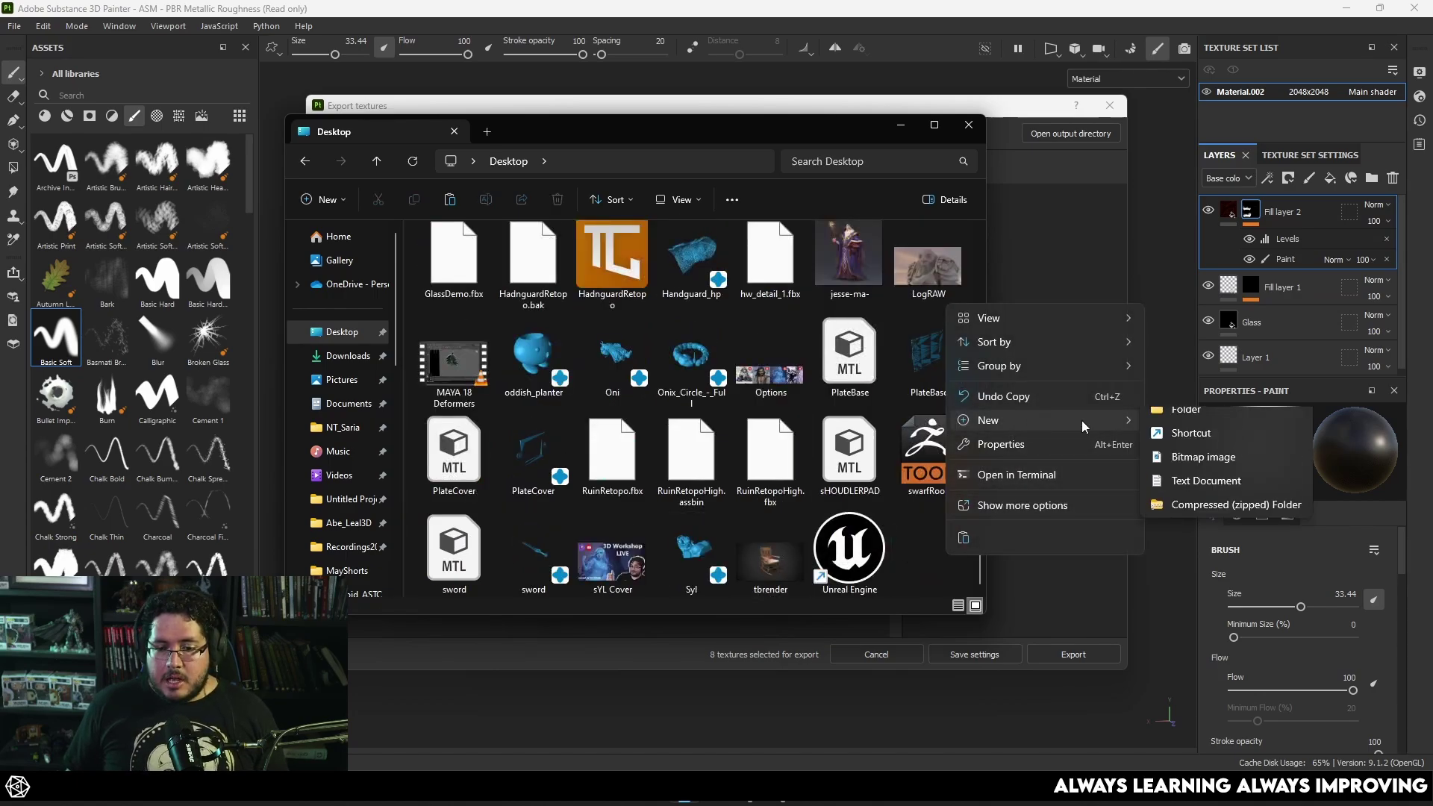
{"action": "left_click", "coordinate": [1185, 422]}
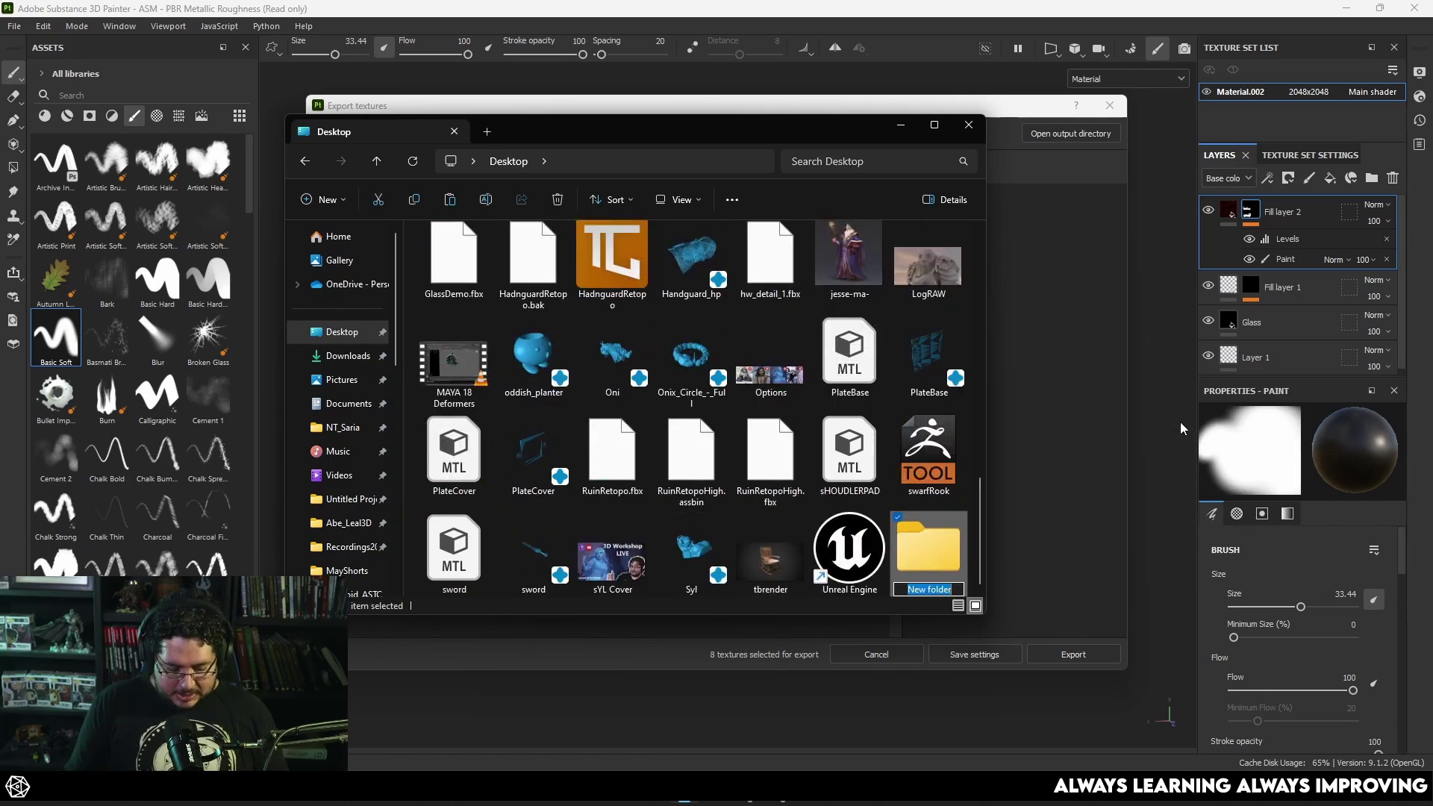
{"action": "type", "text": "GlaSSdEMO"}
{"action": "key", "text": "Return"}
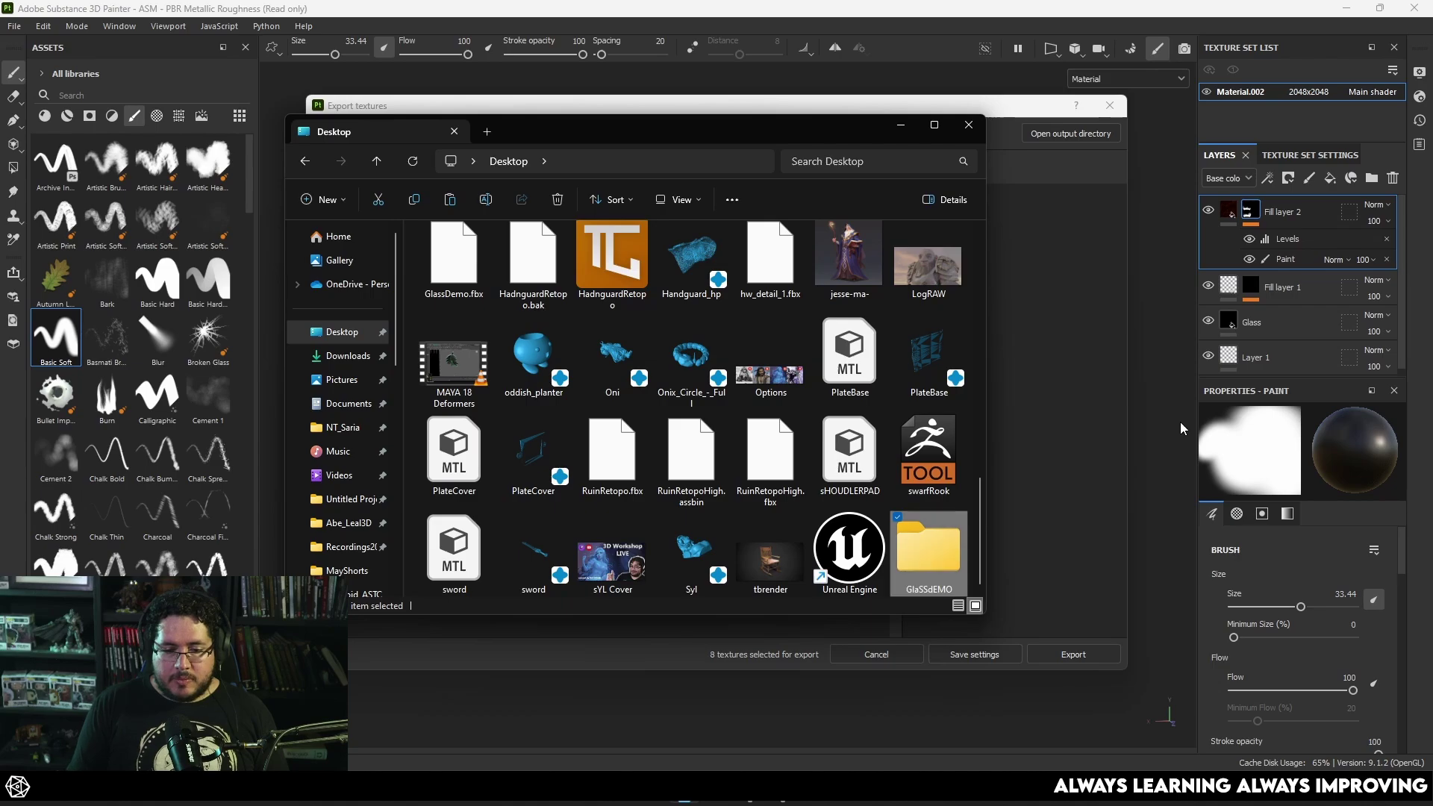
{"action": "key", "text": "Return"}
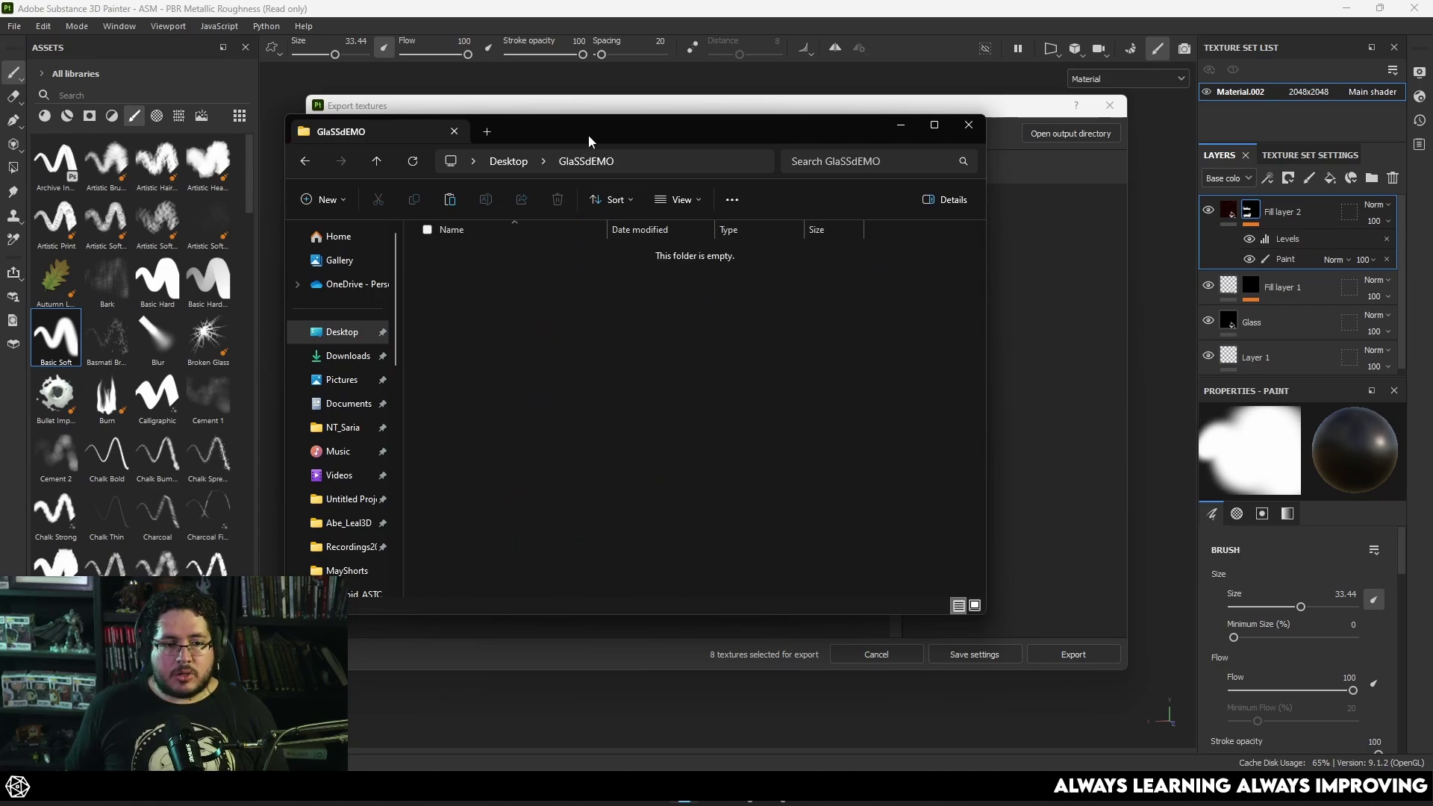
{"action": "left_click_drag", "start_coordinate": [588, 136], "coordinate": [648, 141]}
{"action": "left_click", "coordinate": [1028, 130]}
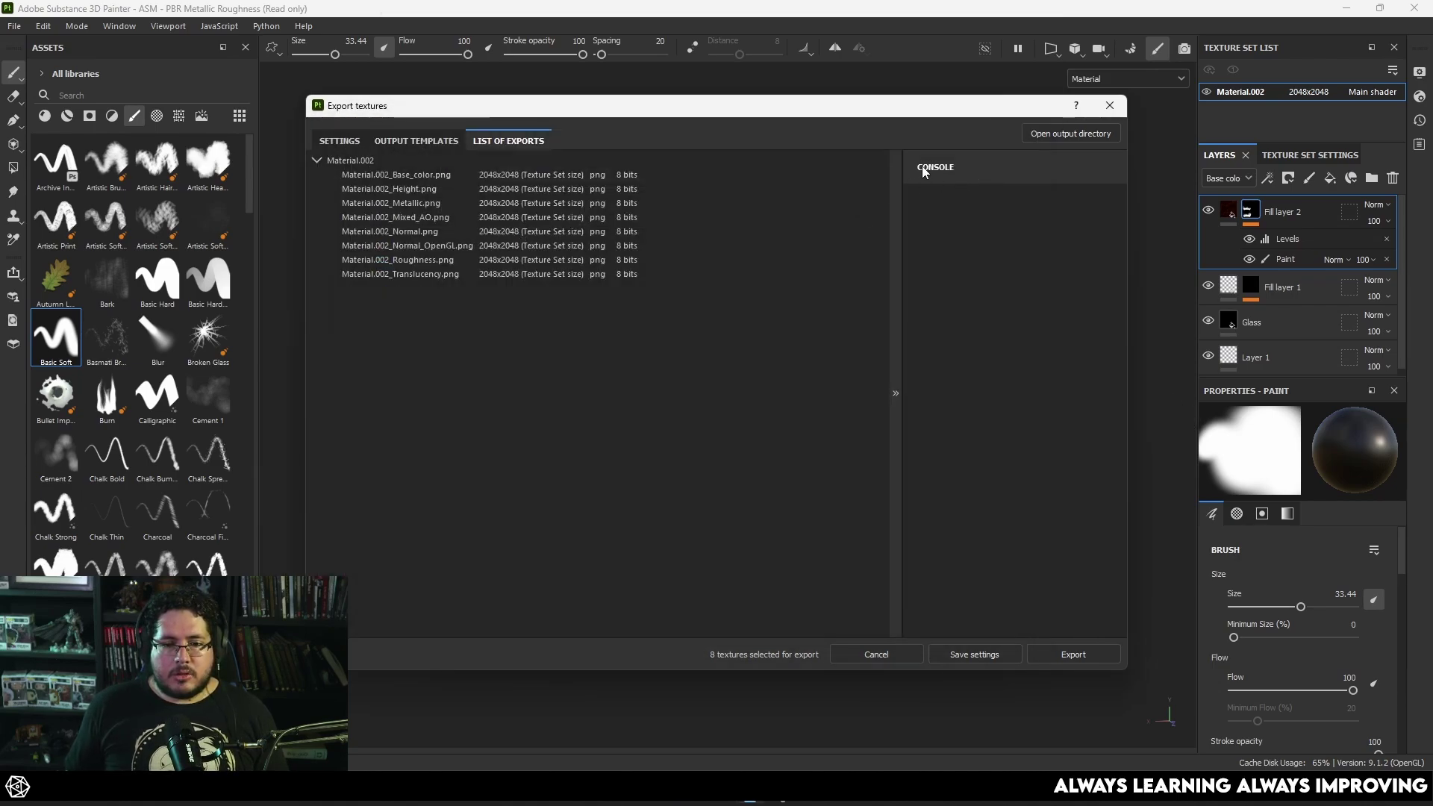
- Set the export output directory to the Desktop's GlaSSdEMO folder and export the textures
{"action": "left_click", "coordinate": [355, 142]}
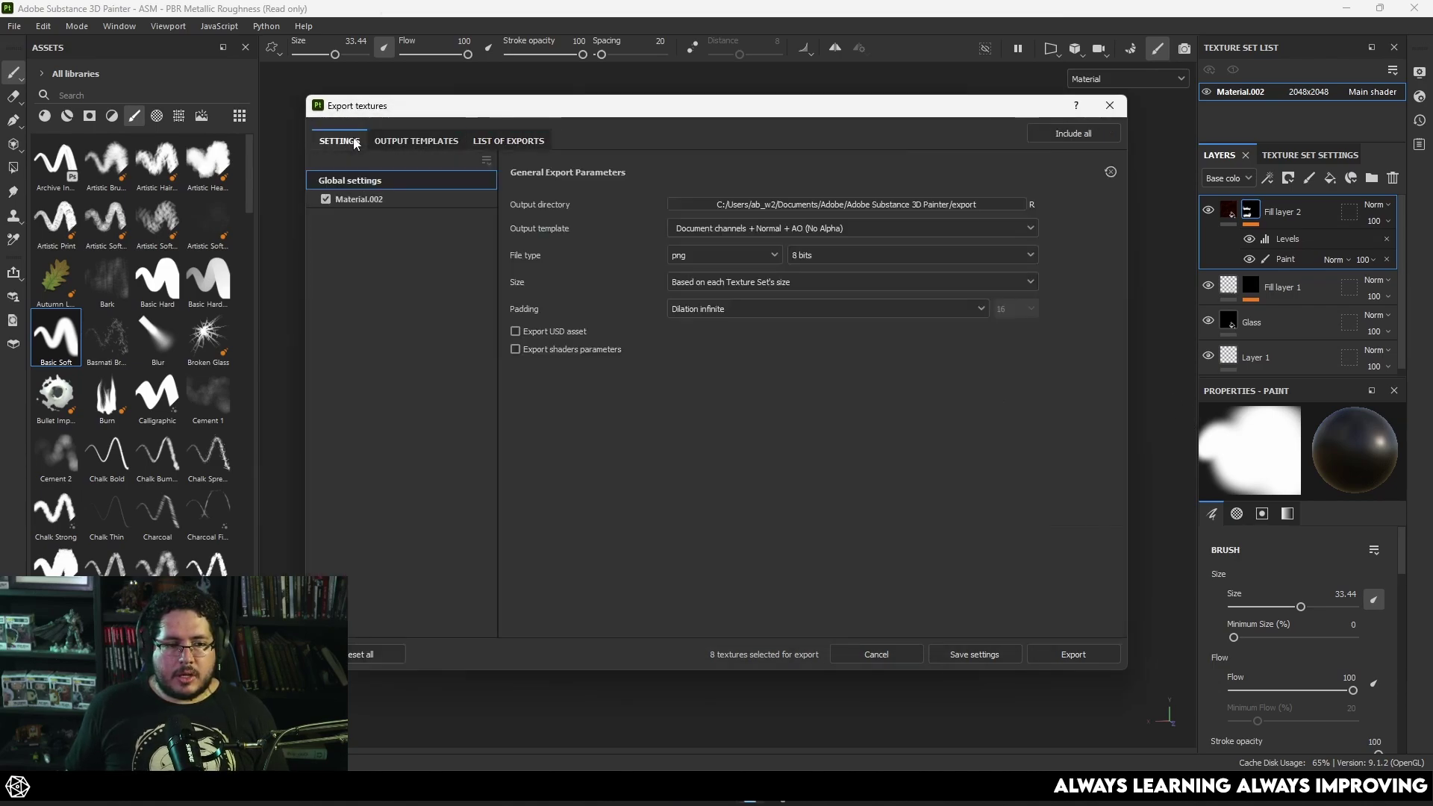
{"action": "left_click", "coordinate": [906, 202]}
{"action": "left_click", "coordinate": [383, 270]}
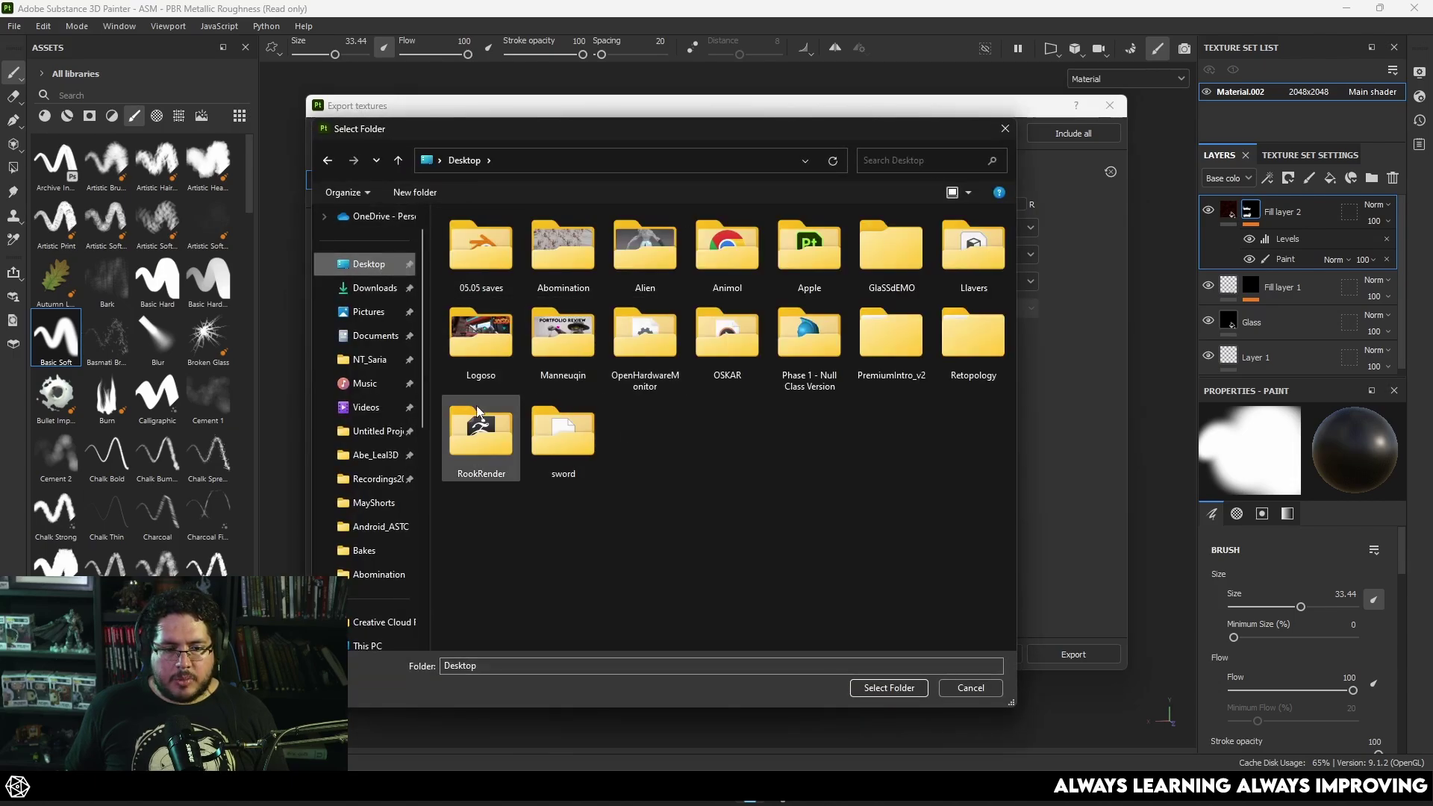
{"action": "double_click", "coordinate": [890, 269]}
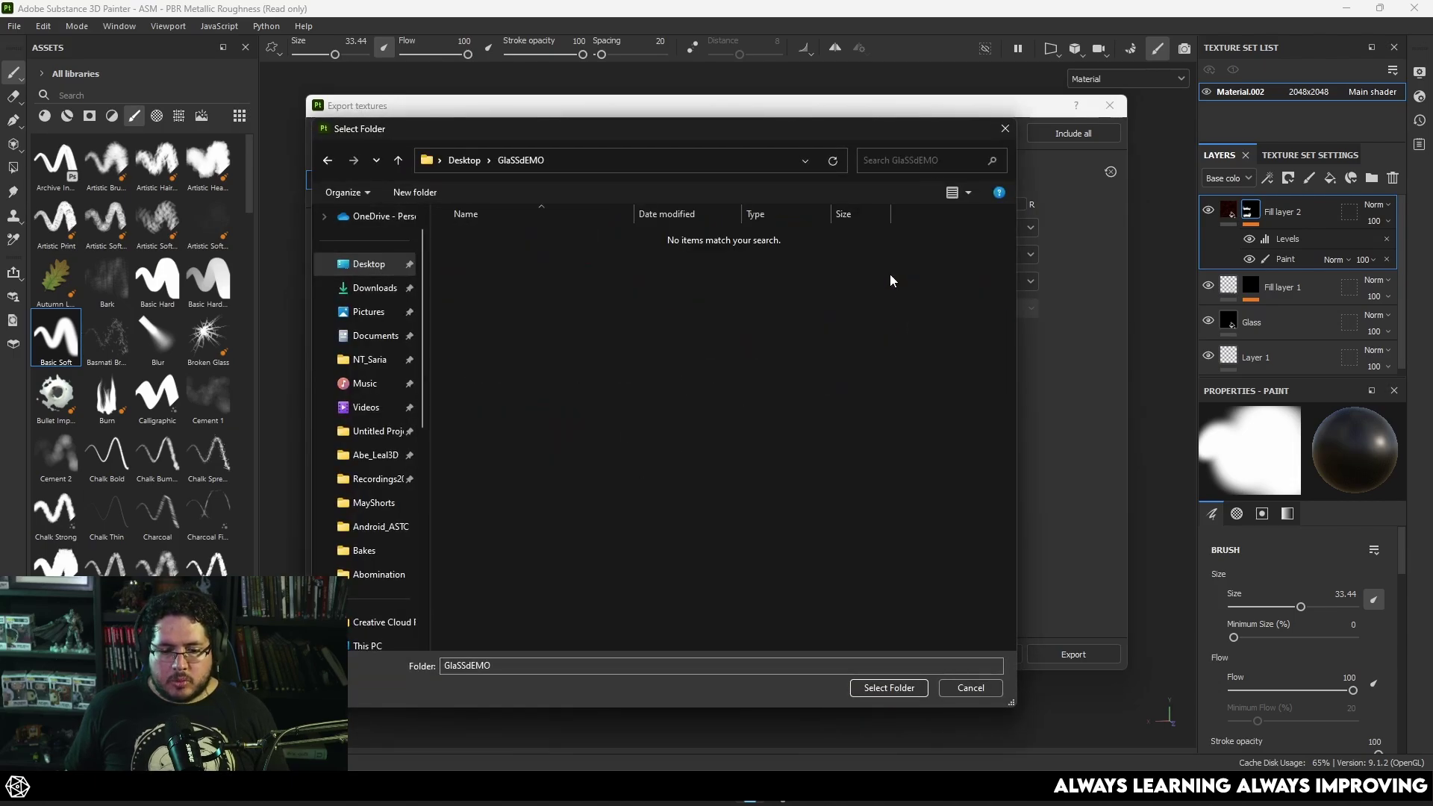
{"action": "left_click", "coordinate": [898, 687]}
{"action": "left_click", "coordinate": [1064, 656]}
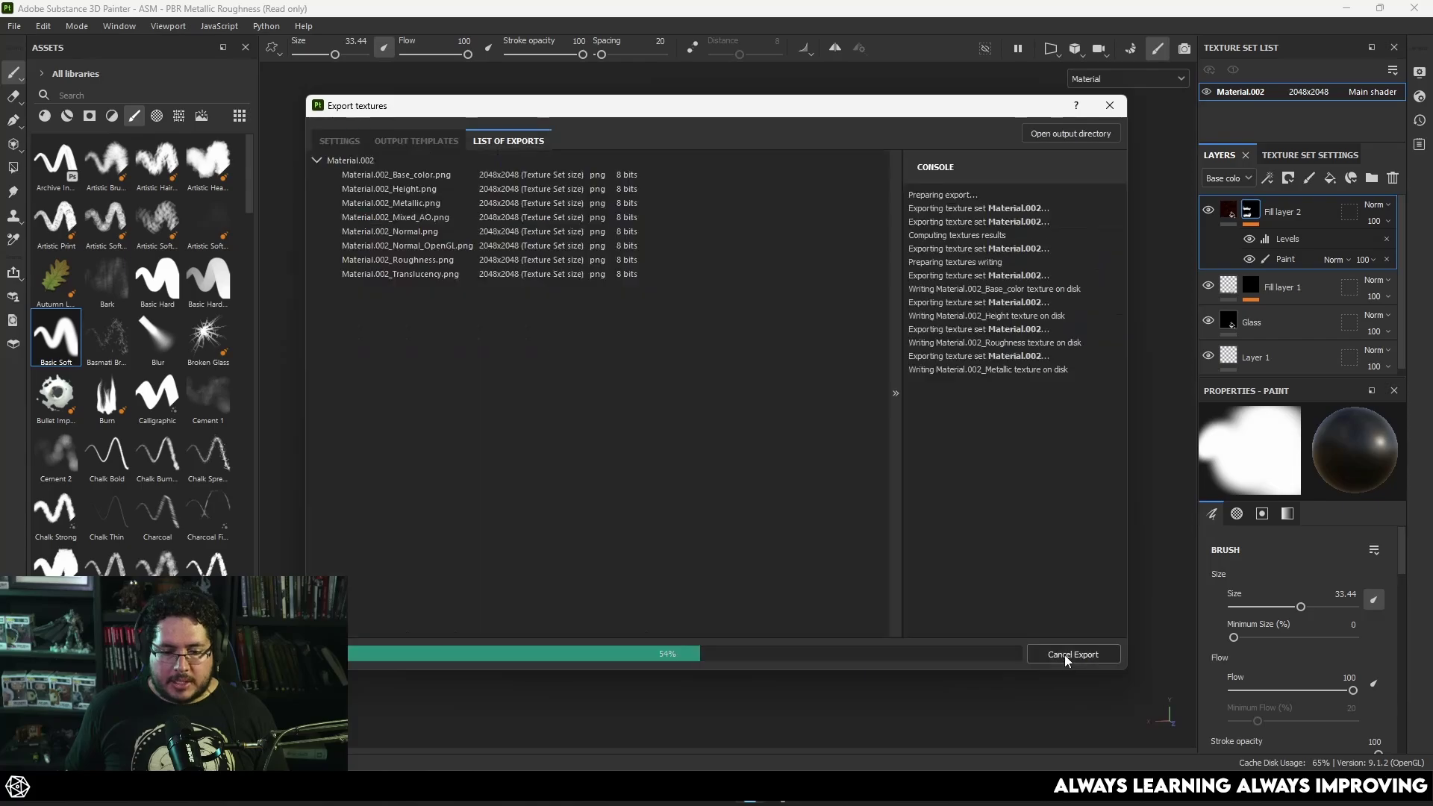
- Open the output directory and check the exported translucency, base color, roughness and normal maps
{"action": "left_click", "coordinate": [1069, 133]}
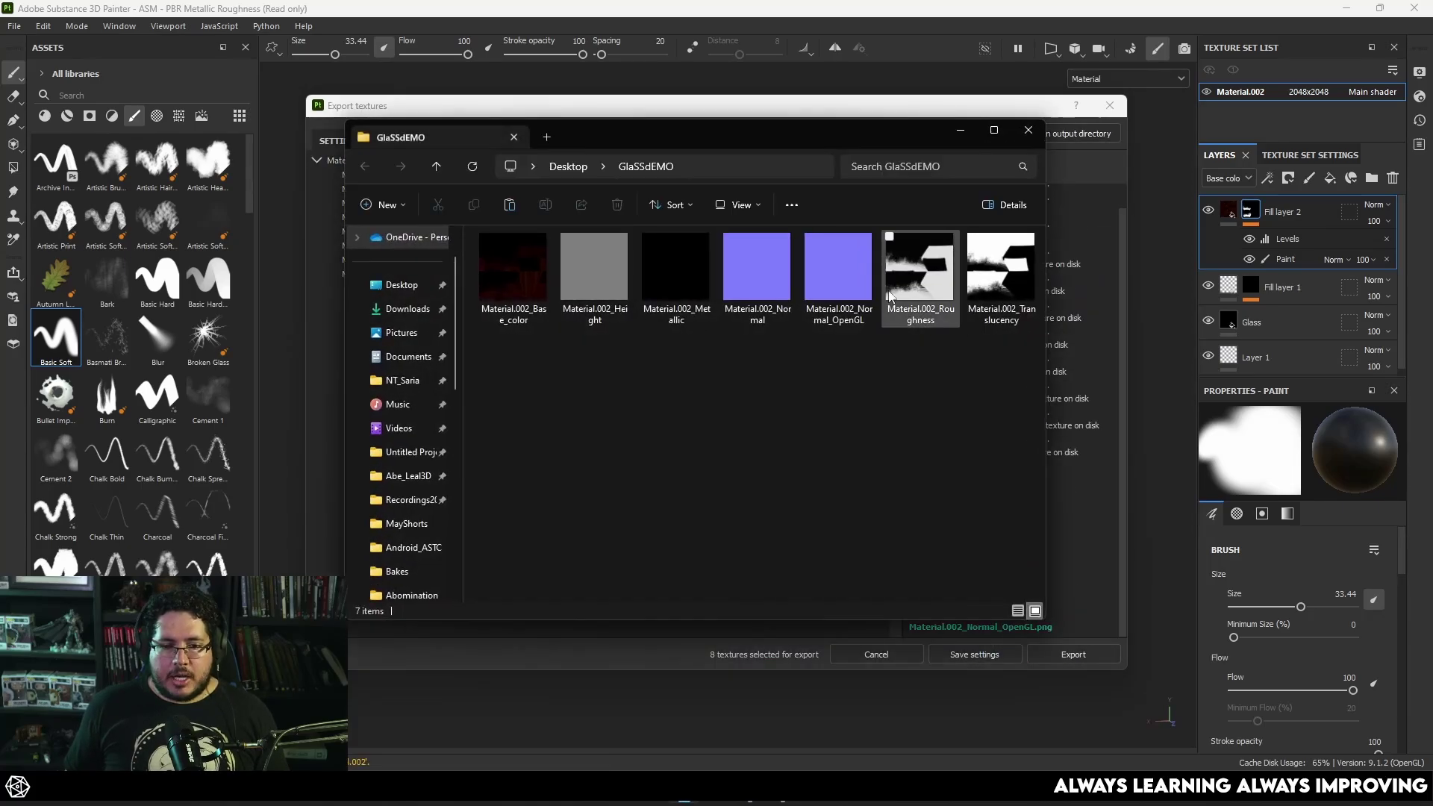
{"action": "left_click", "coordinate": [994, 297]}
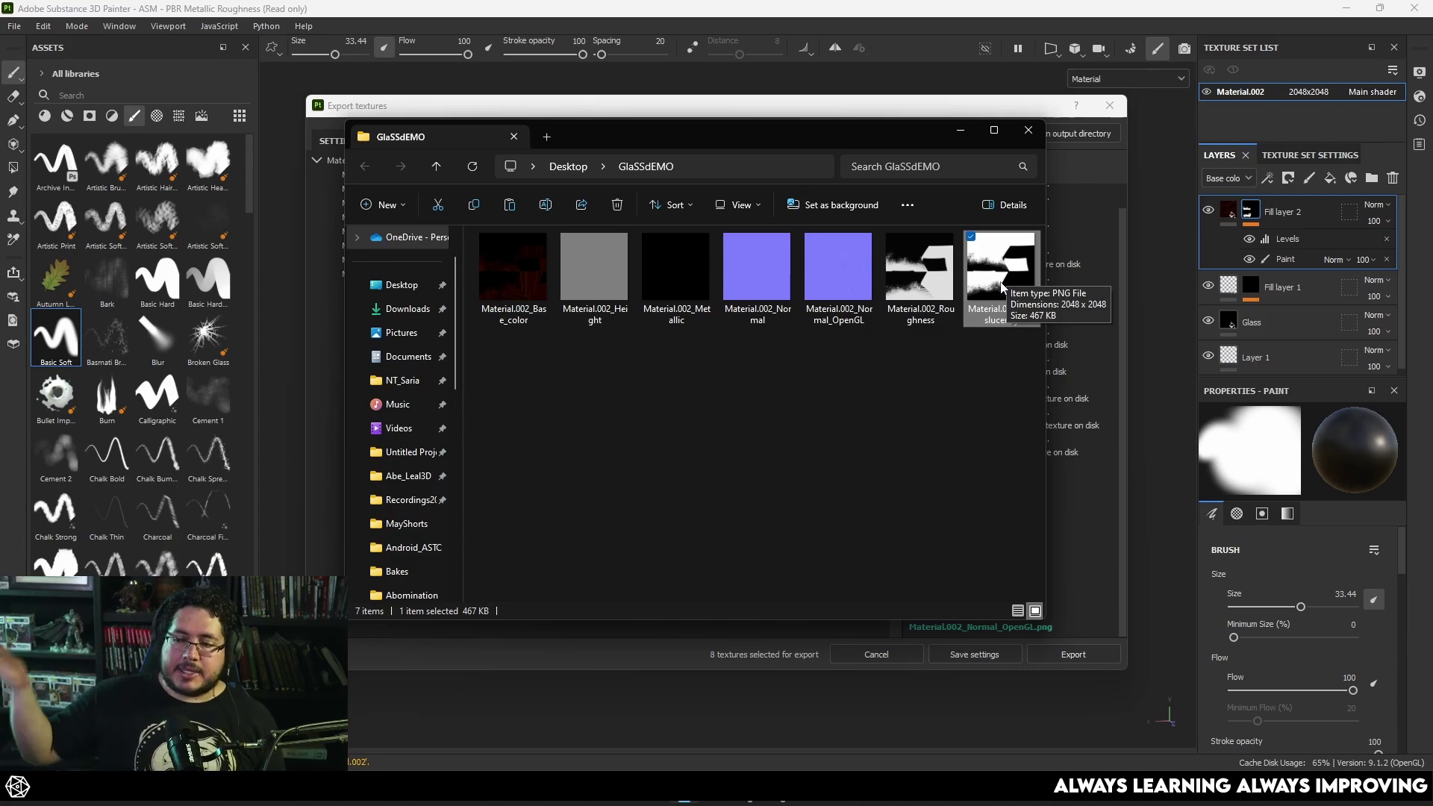
{"action": "left_click", "coordinate": [519, 290]}
{"action": "left_click", "coordinate": [904, 271]}
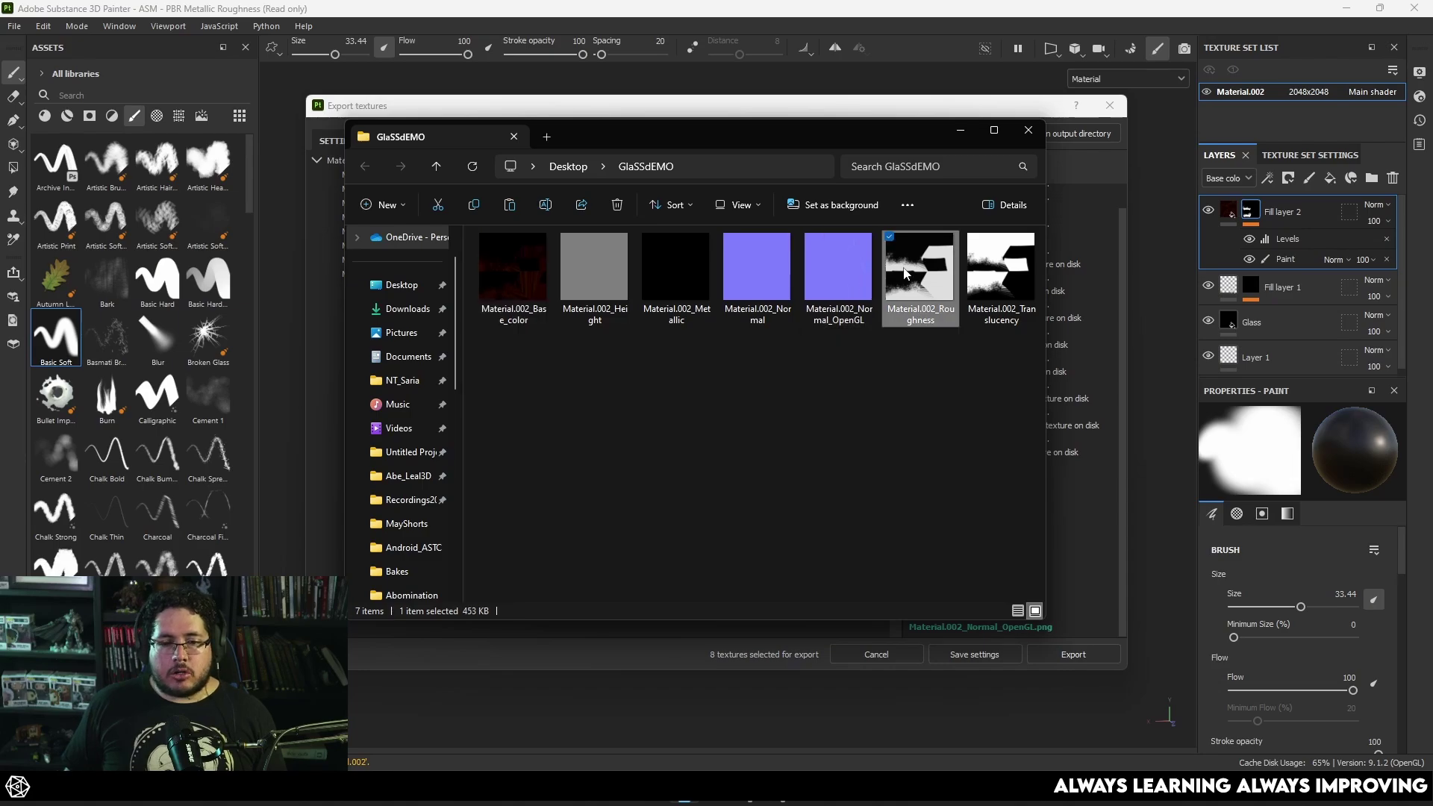
{"action": "left_click", "coordinate": [762, 287]}
{"action": "left_click", "coordinate": [767, 385]}
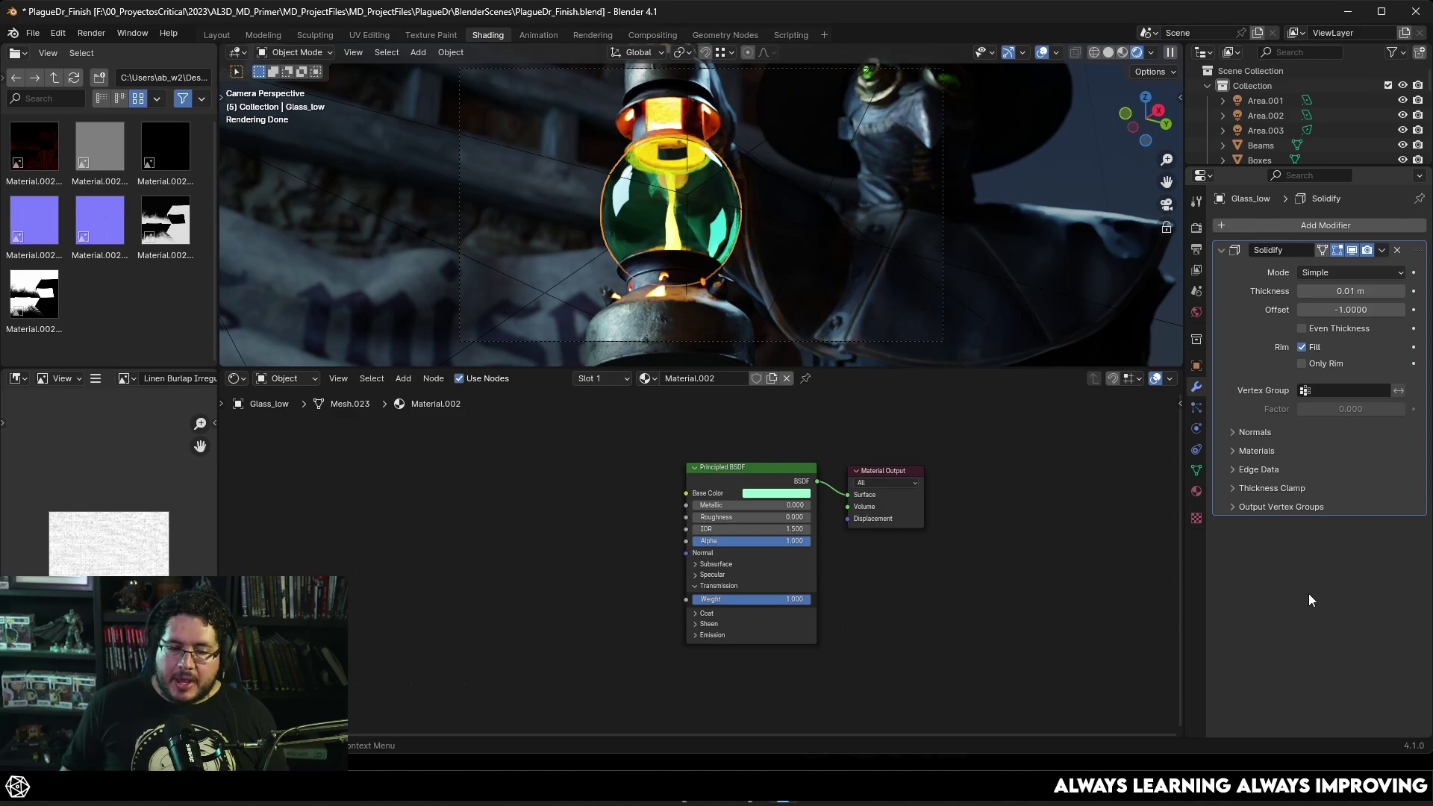
- Switch to Blender and remove the green tint from the lantern glass by desaturating the Principled BSDF's base color to white
{"action": "left_click", "coordinate": [797, 495]}
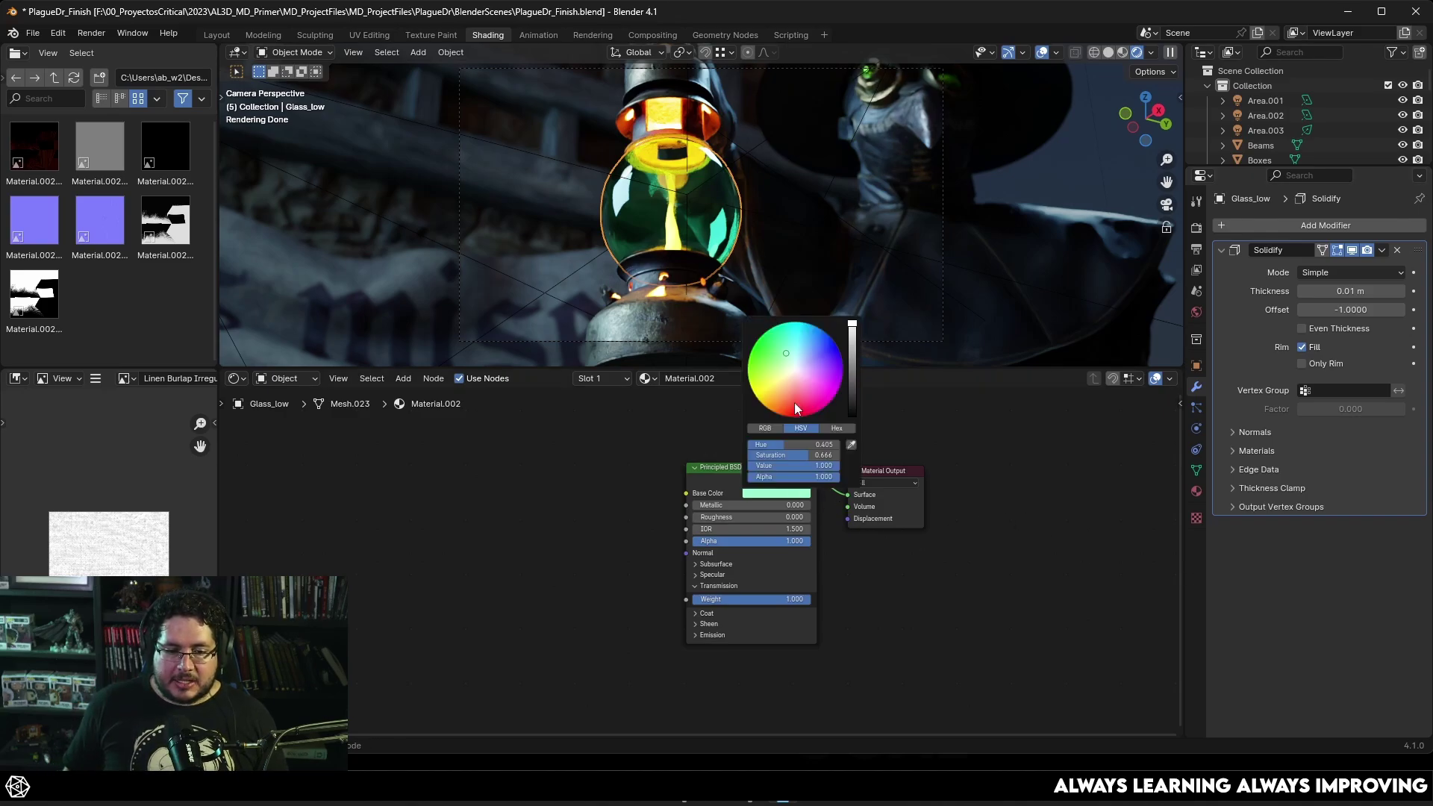
{"action": "mouse_move", "coordinate": [852, 331]}
{"action": "left_mouse_down"}
{"action": "mouse_move", "coordinate": [851, 412]}
{"action": "mouse_move", "coordinate": [851, 325]}
{"action": "left_mouse_up"}
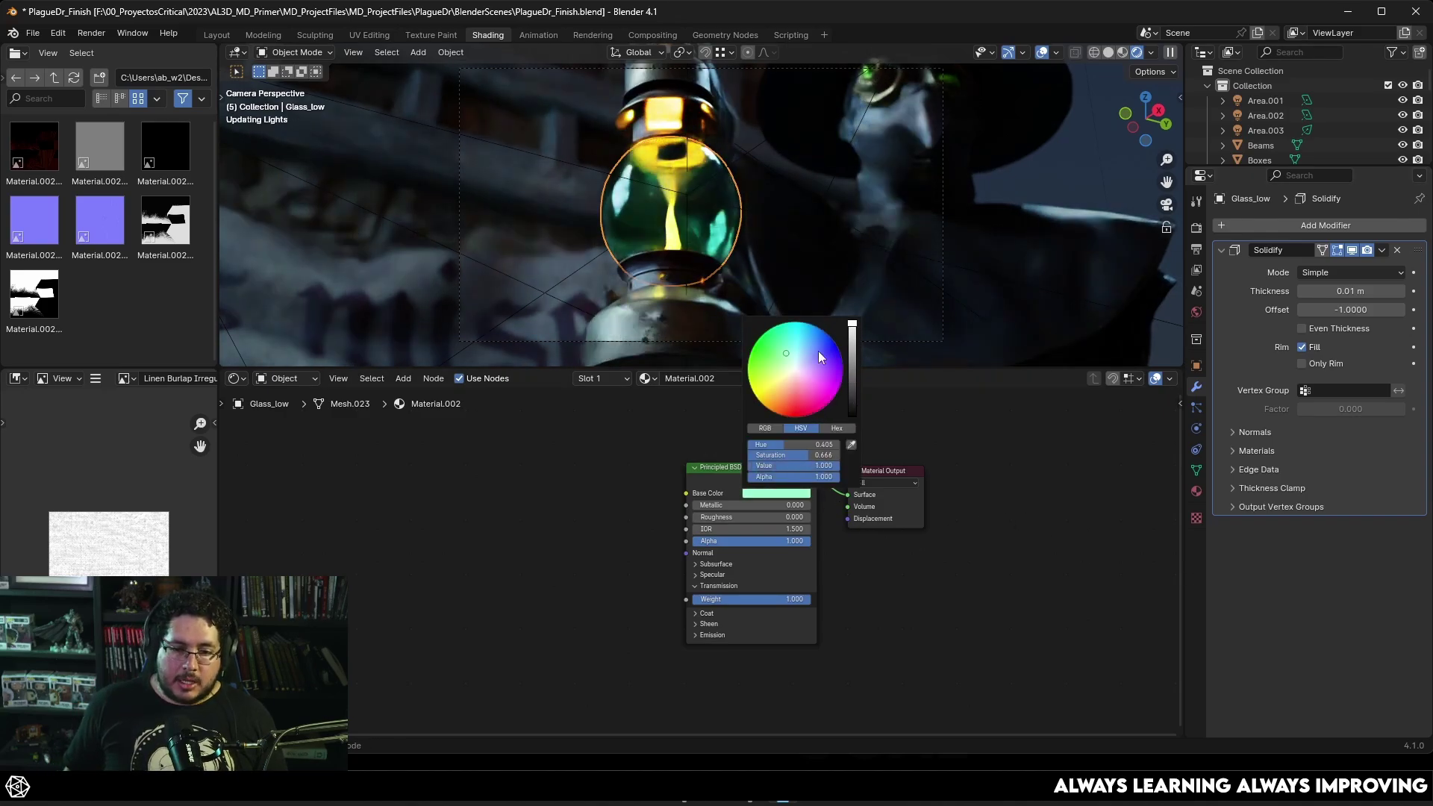
{"action": "left_click", "coordinate": [778, 493]}
{"action": "left_click_drag", "start_coordinate": [800, 456], "coordinate": [738, 457]}
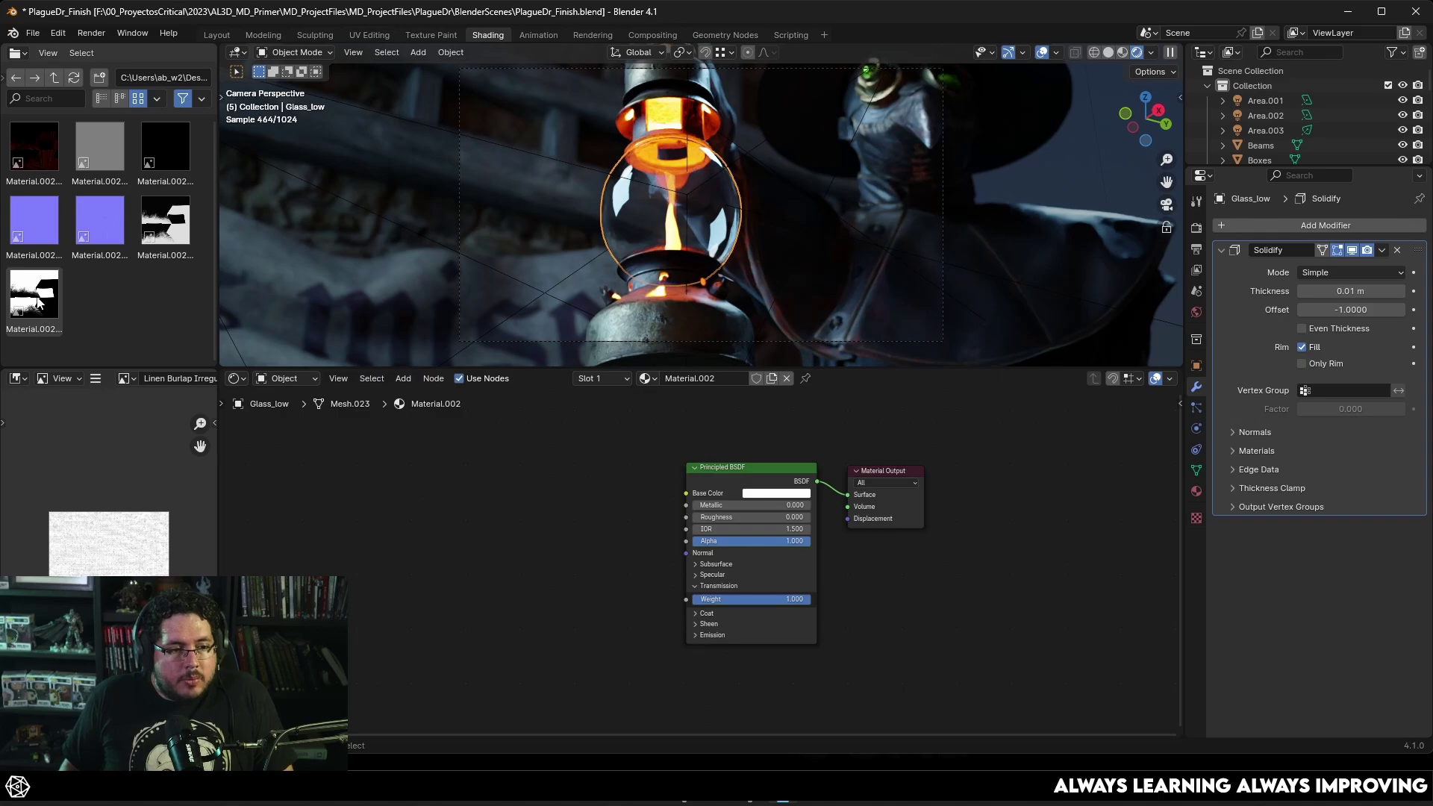
- Add Material.002_Translucency.png as a Non-Color image texture and connect its color to the Principled BSDF's transmission weight
{"action": "left_click_drag", "start_coordinate": [37, 300], "coordinate": [476, 493]}
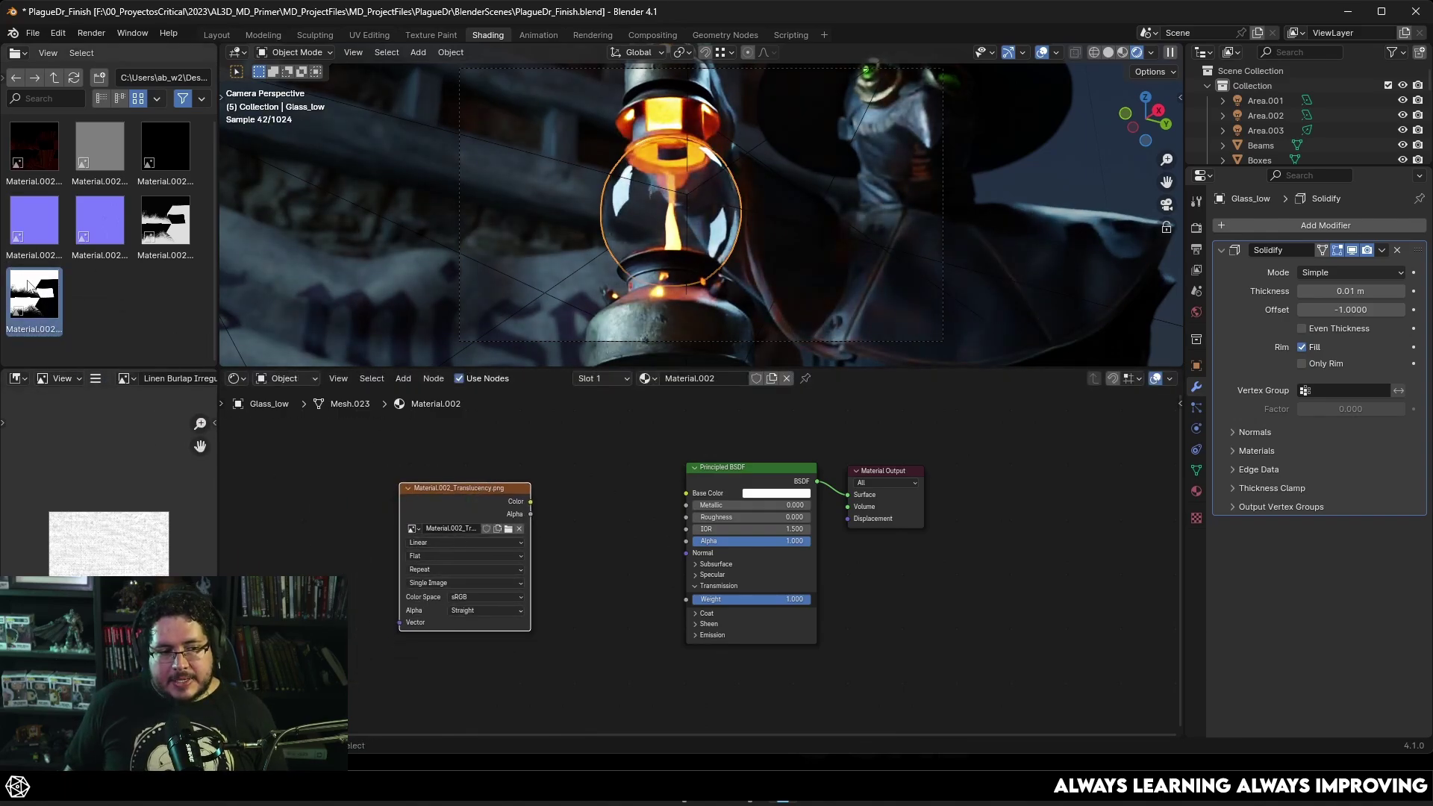
{"action": "left_click", "coordinate": [489, 597]}
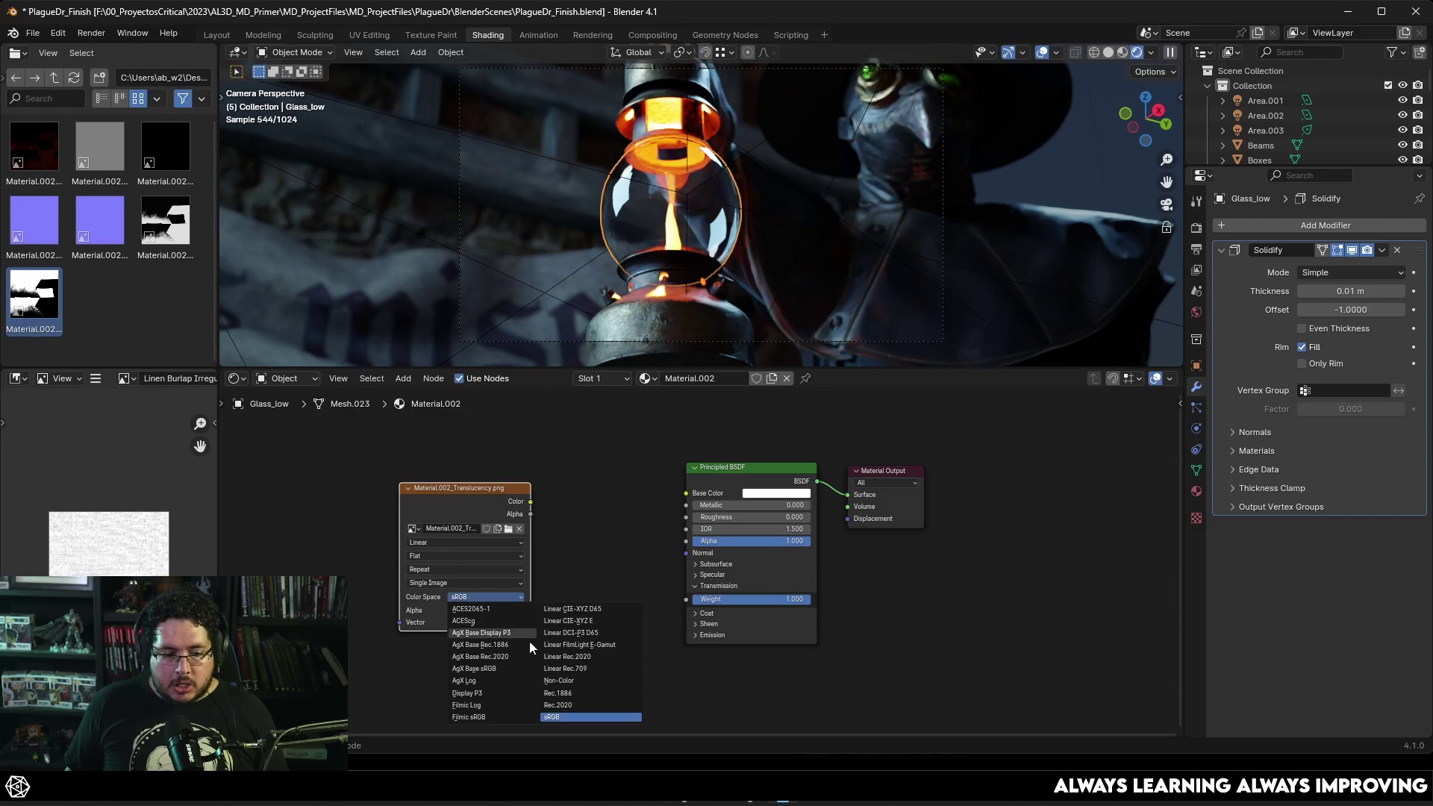
{"action": "left_click", "coordinate": [556, 681]}
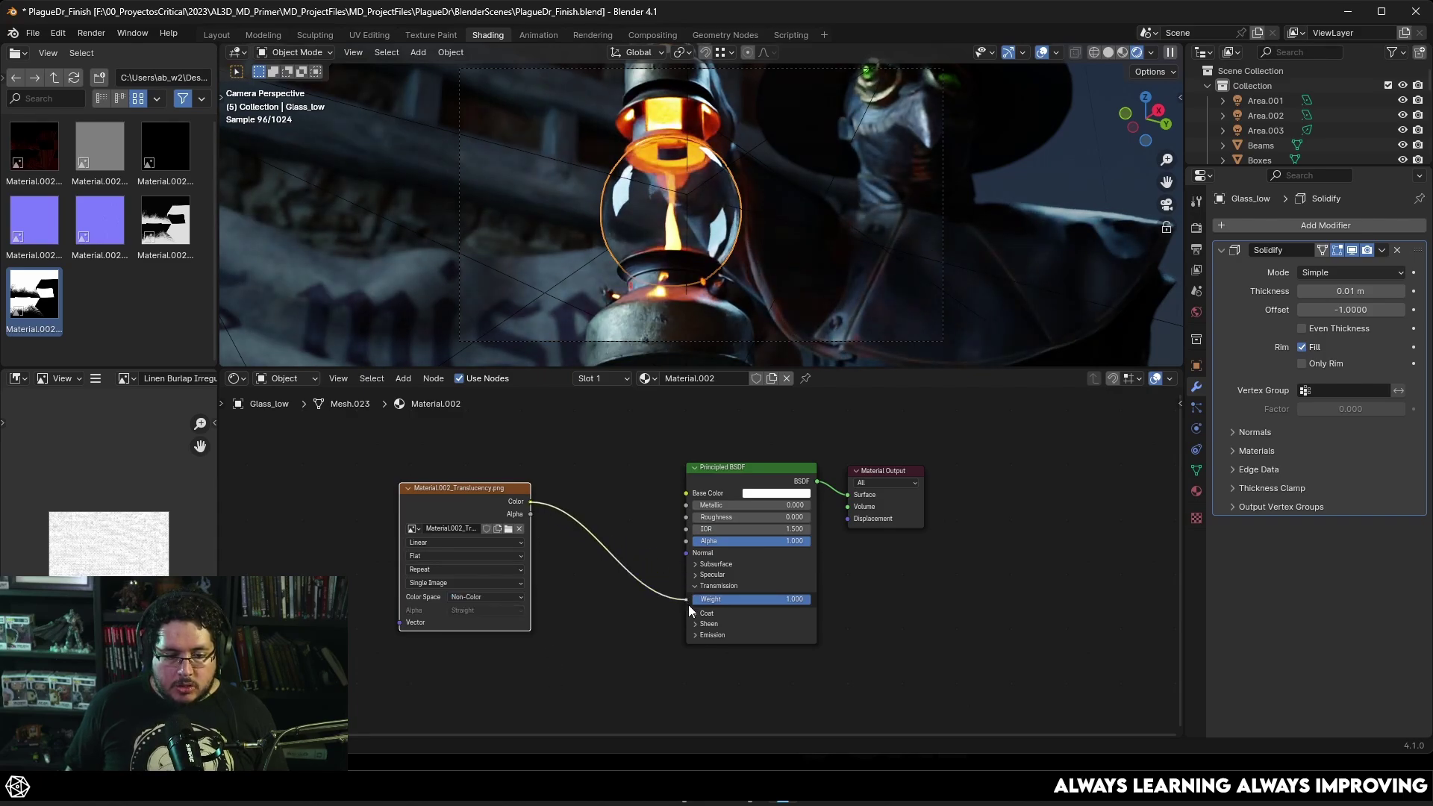
{"action": "left_click_drag", "start_coordinate": [688, 604], "coordinate": [687, 600]}
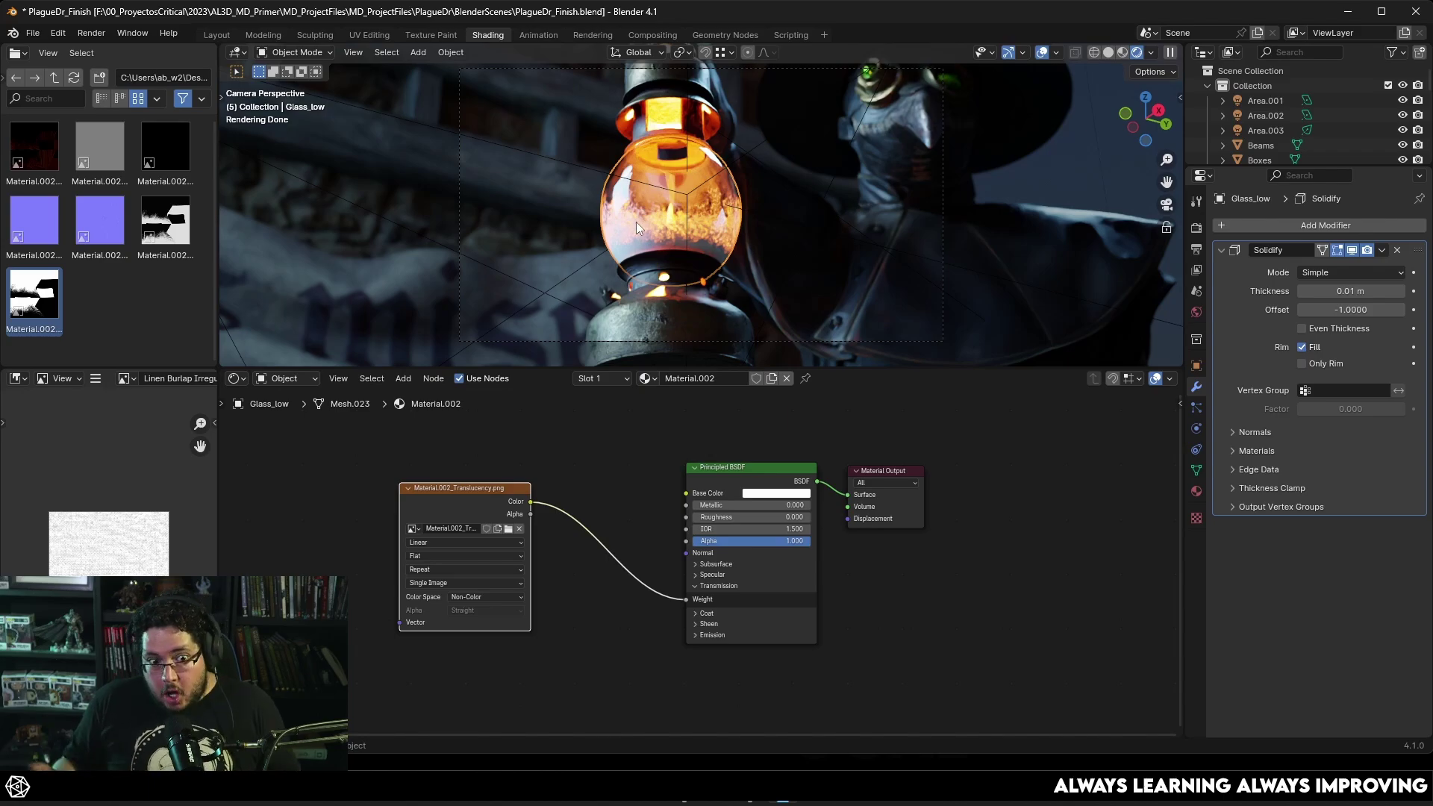
- Add Material.002_Base_color.png as an image texture and try connecting its color directly to the Principled BSDF's base color
{"action": "middle_click_drag", "start_coordinate": [715, 599], "coordinate": [722, 561]}
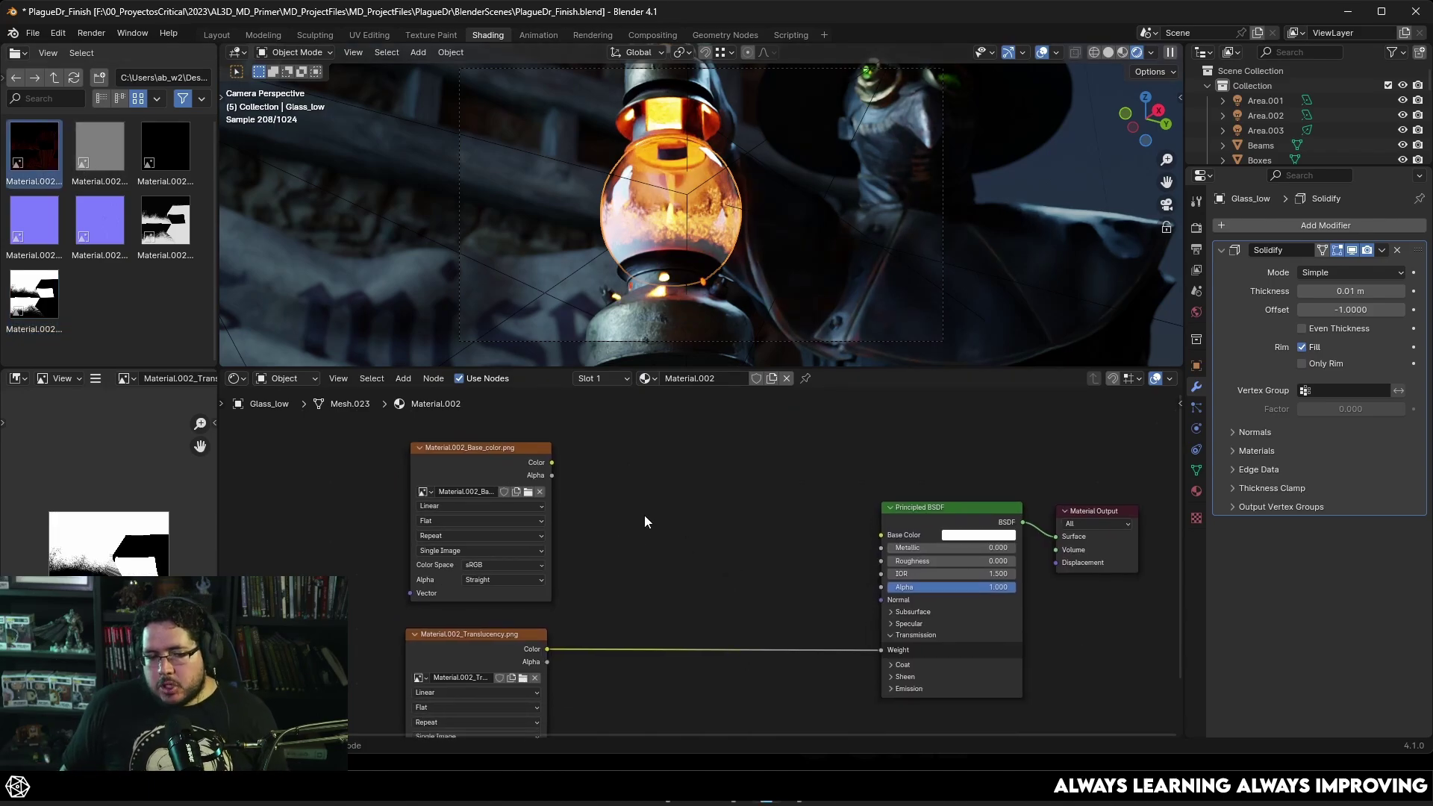
{"action": "left_click", "coordinate": [537, 456]}
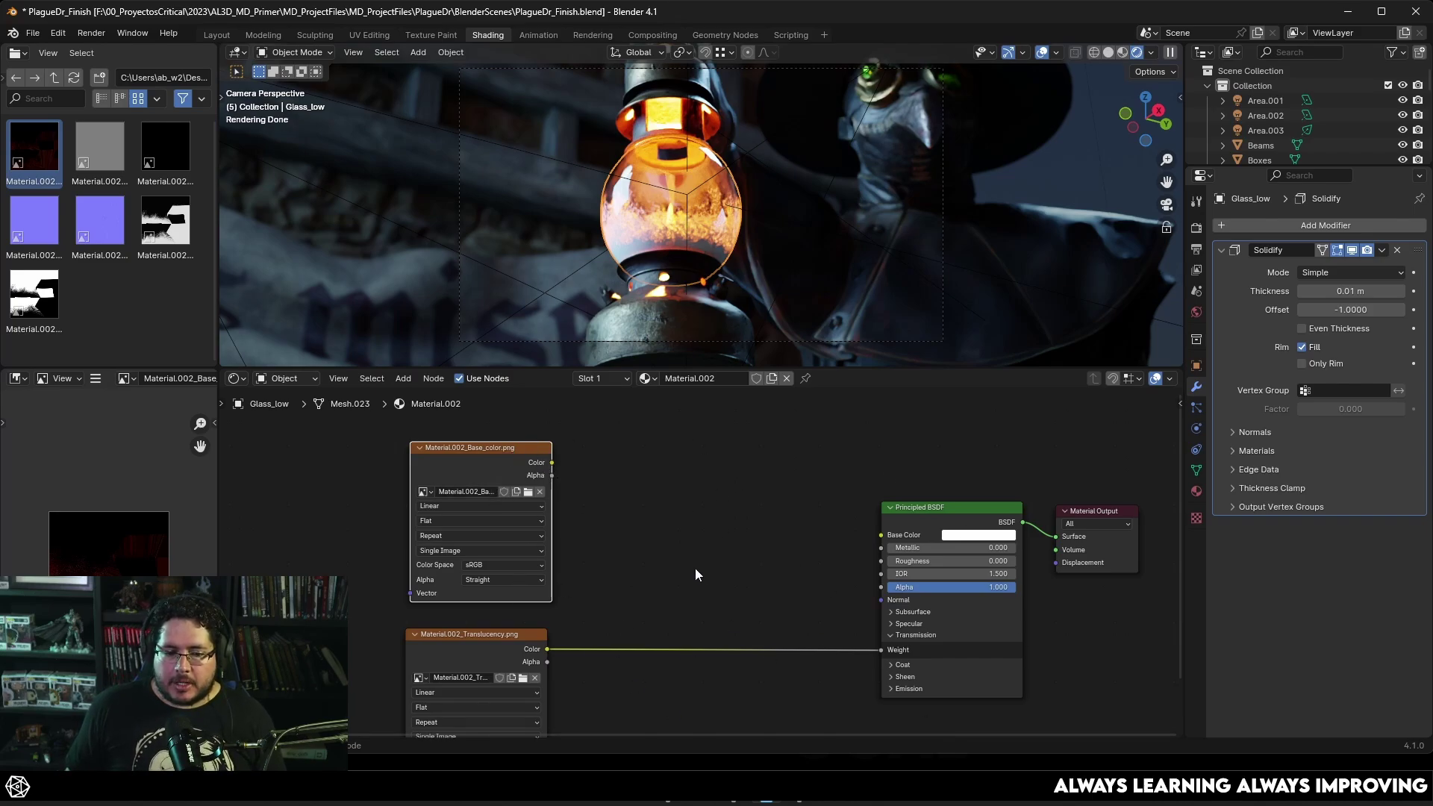
{"action": "middle_click_drag", "start_coordinate": [696, 570], "coordinate": [661, 522]}
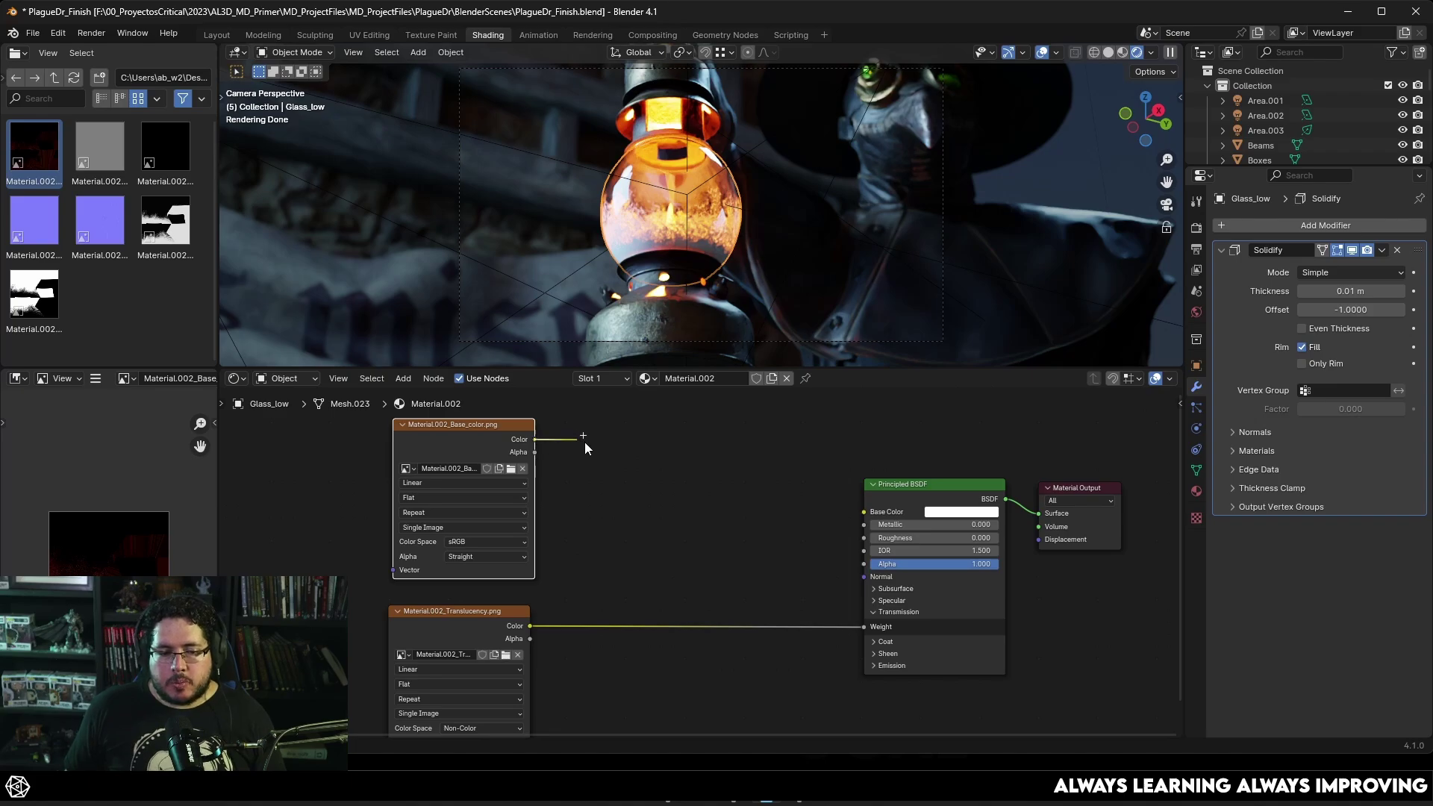
{"action": "left_click_drag", "start_coordinate": [814, 500], "coordinate": [862, 512]}
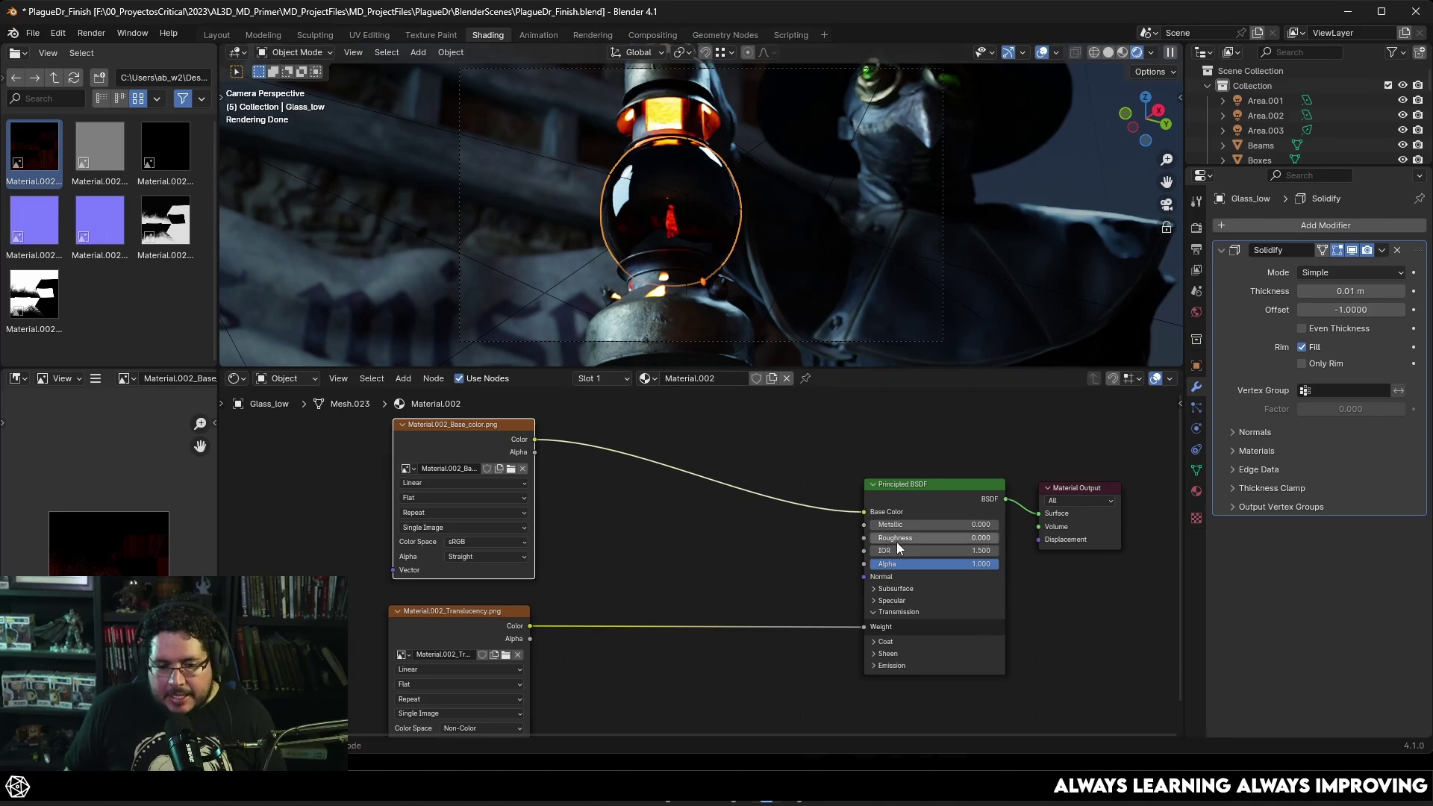
{"action": "left_click_drag", "start_coordinate": [866, 511], "coordinate": [674, 442]}
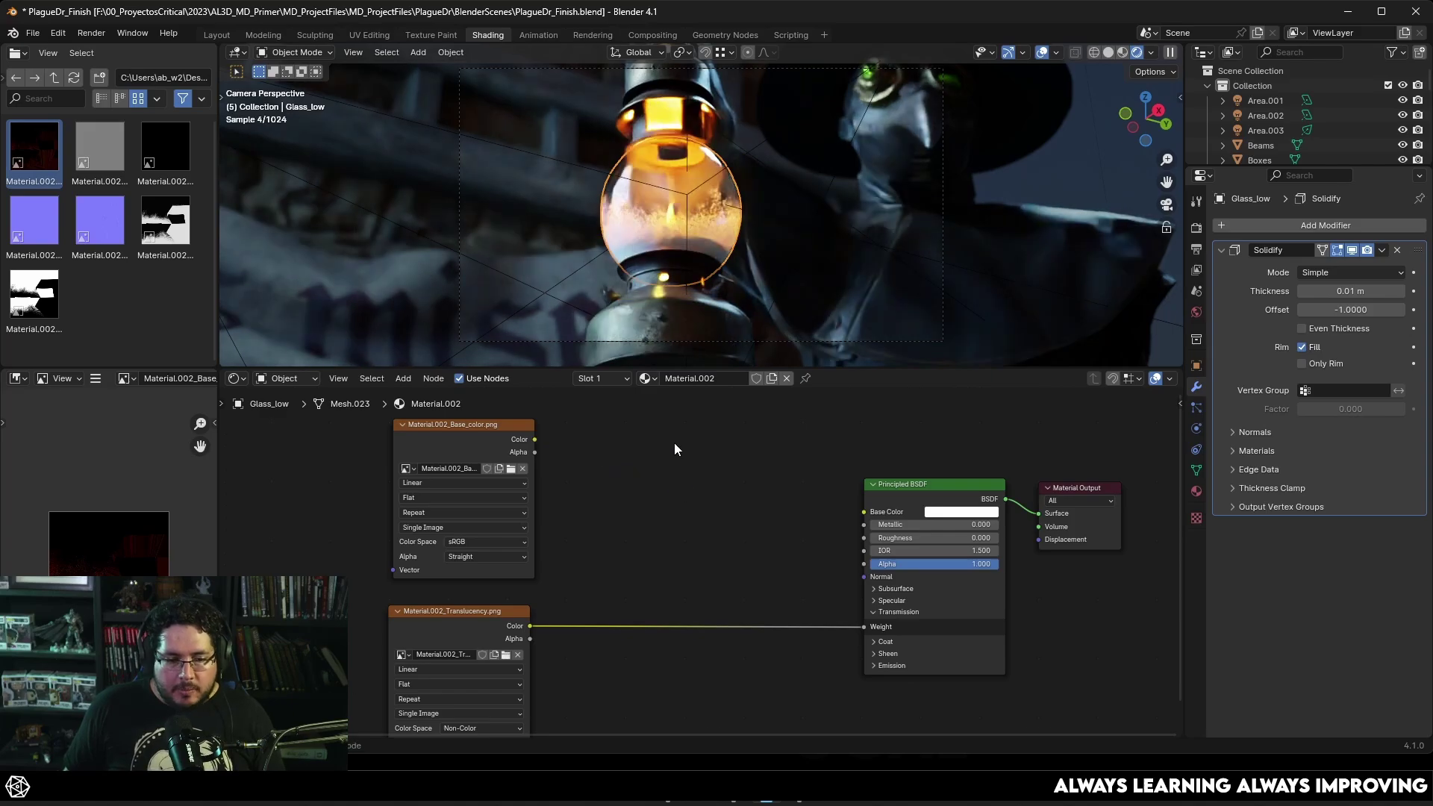
- Add an RGB node beside the base color texture and set its color to bright green
{"action": "key", "text": "shift+a"}
{"action": "type", "text": "rgb"}
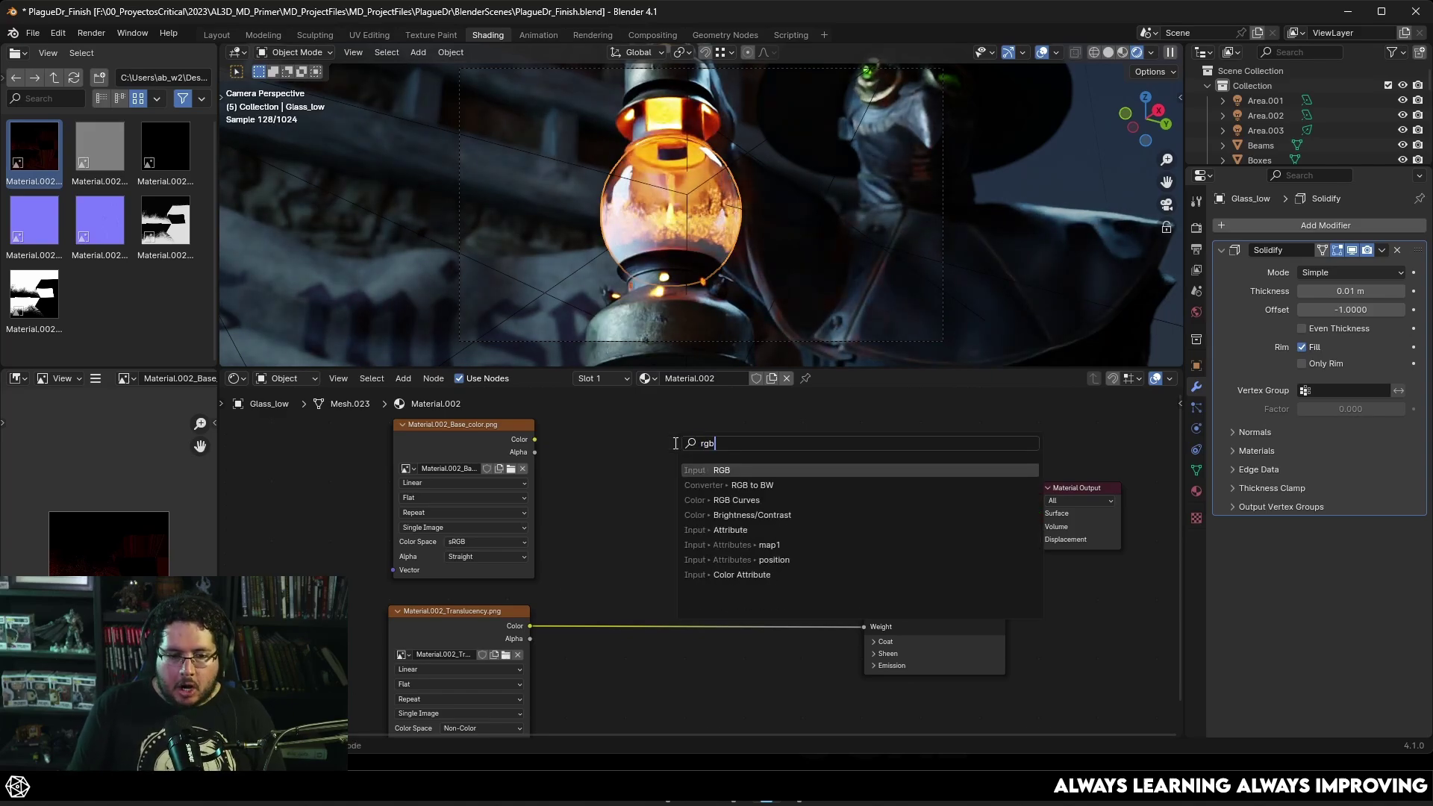
{"action": "key", "text": "Return"}
{"action": "left_click", "coordinate": [643, 457]}
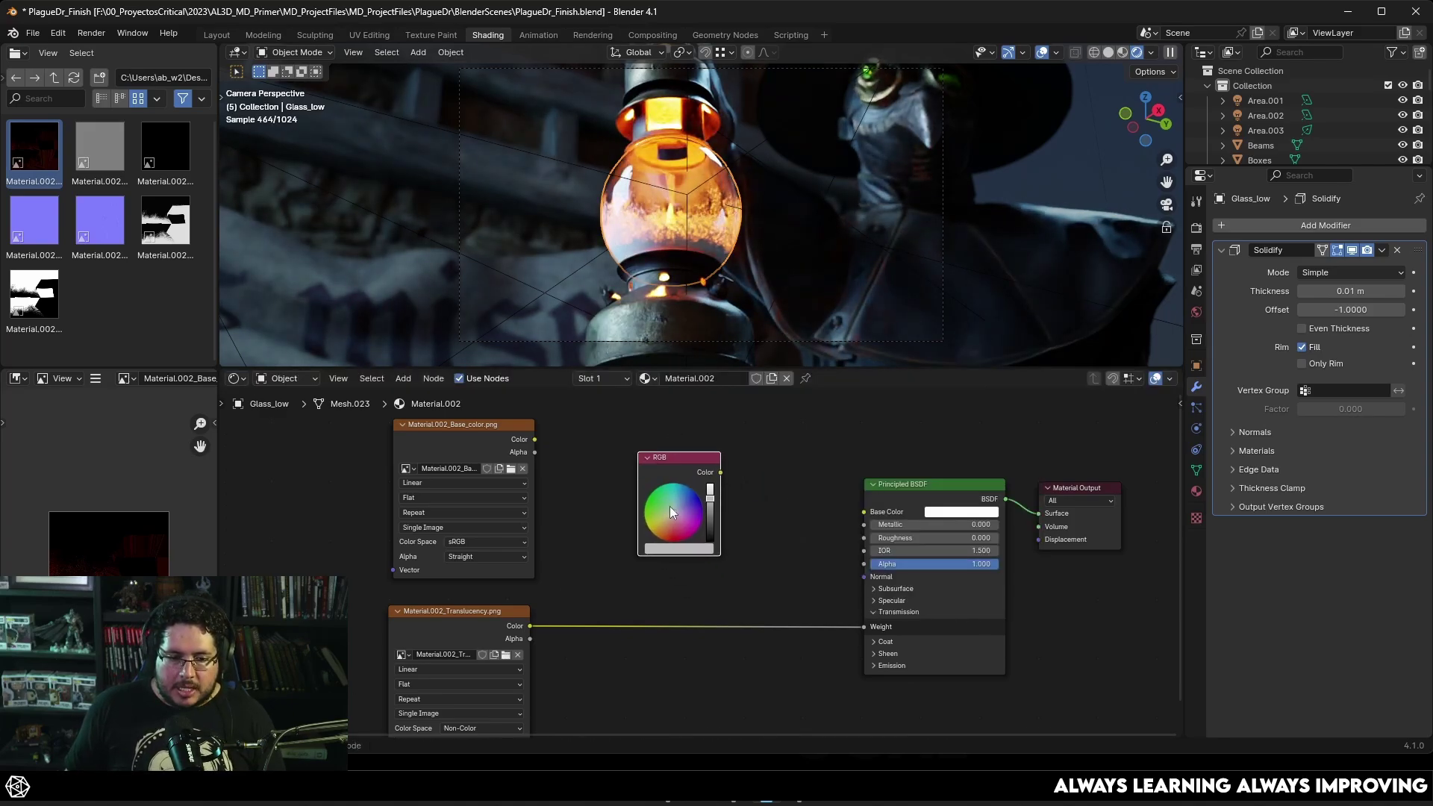
{"action": "left_click_drag", "start_coordinate": [673, 513], "coordinate": [654, 449]}
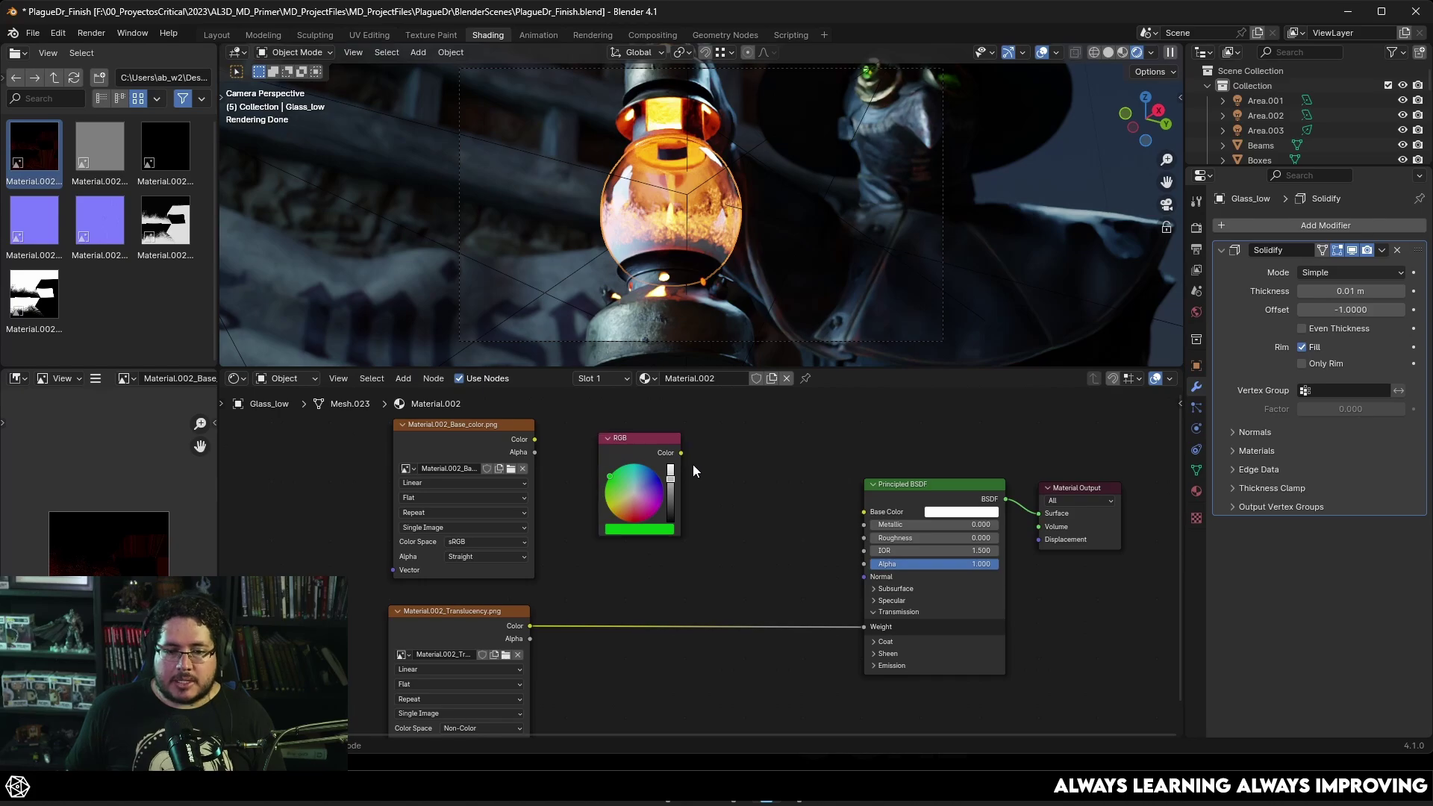
- Add a color Mix node with factor 1.000, feed the RGB color into A and connect its result to the Principled BSDF's base color
{"action": "key", "text": "shift+a"}
{"action": "type", "text": "mix"}
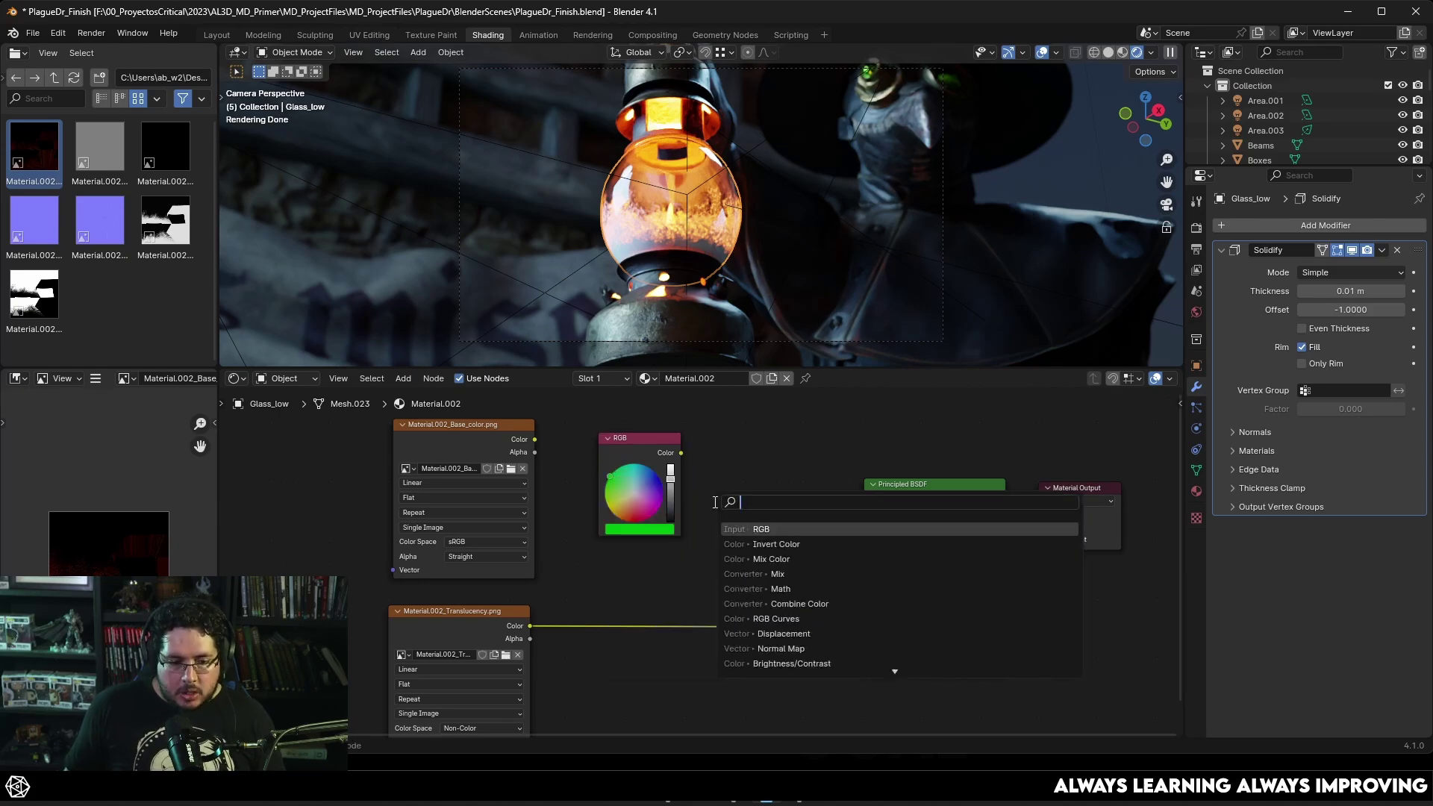
{"action": "left_click", "coordinate": [764, 545]}
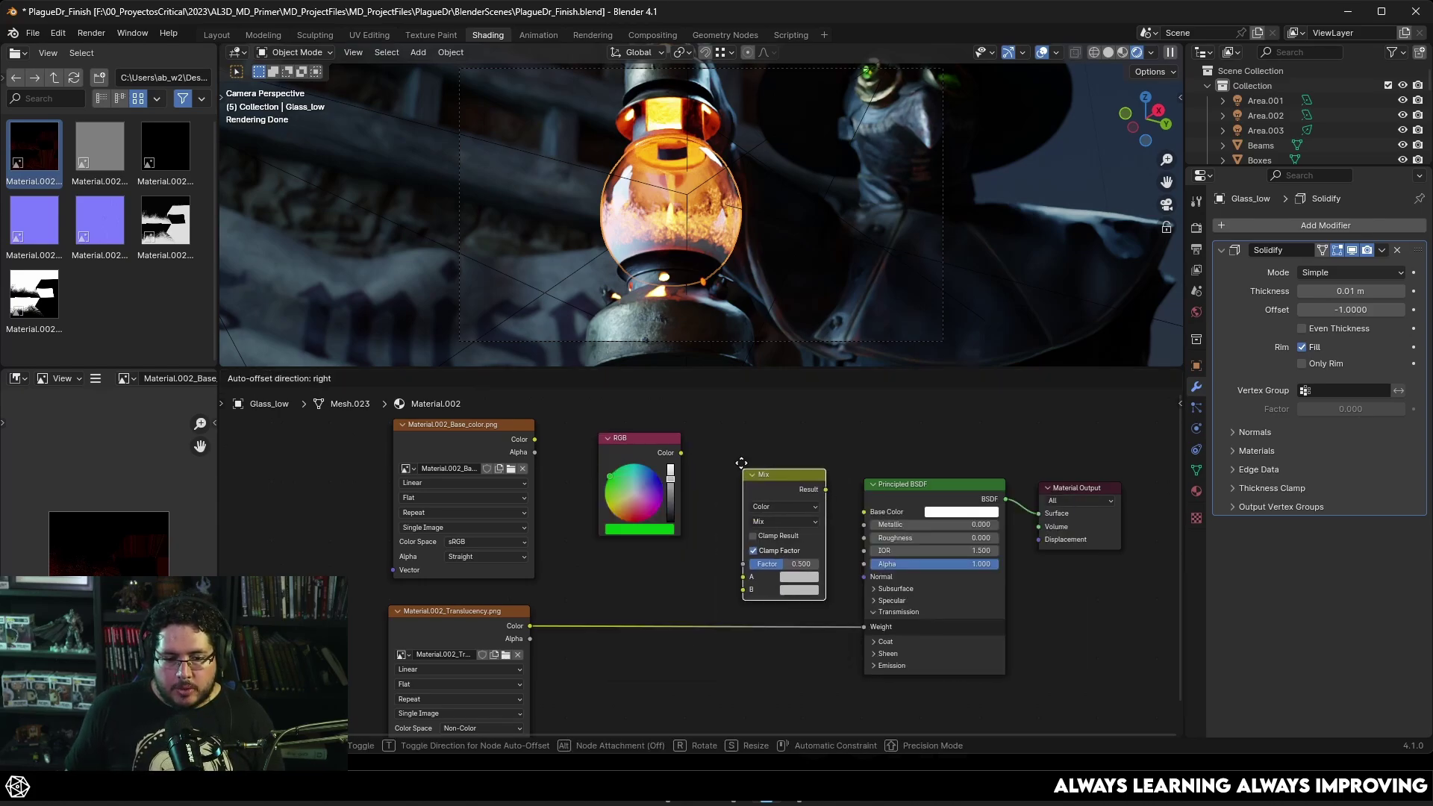
{"action": "left_click", "coordinate": [731, 449]}
{"action": "left_click_drag", "start_coordinate": [651, 450], "coordinate": [644, 438]}
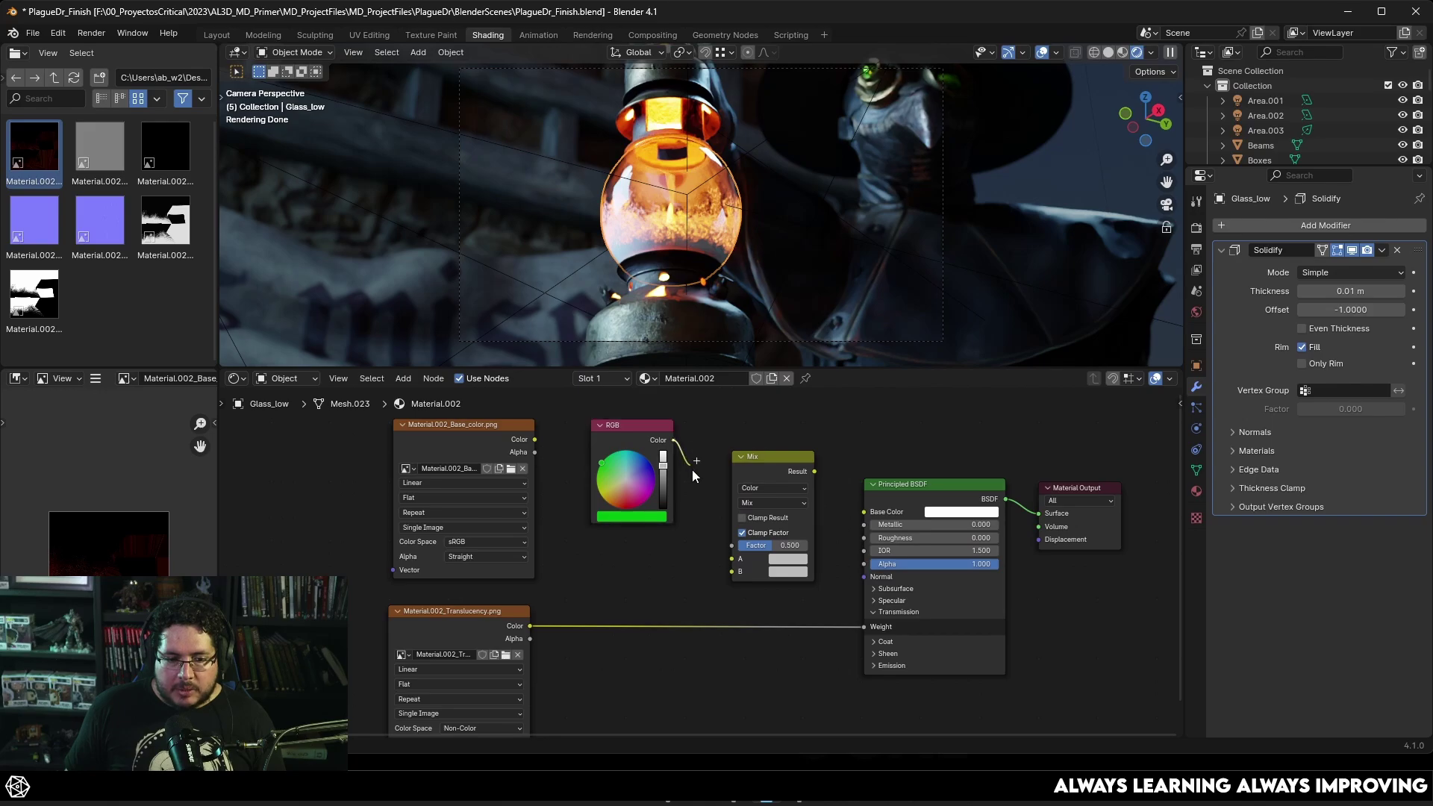
{"action": "left_click_drag", "start_coordinate": [731, 566], "coordinate": [732, 569]}
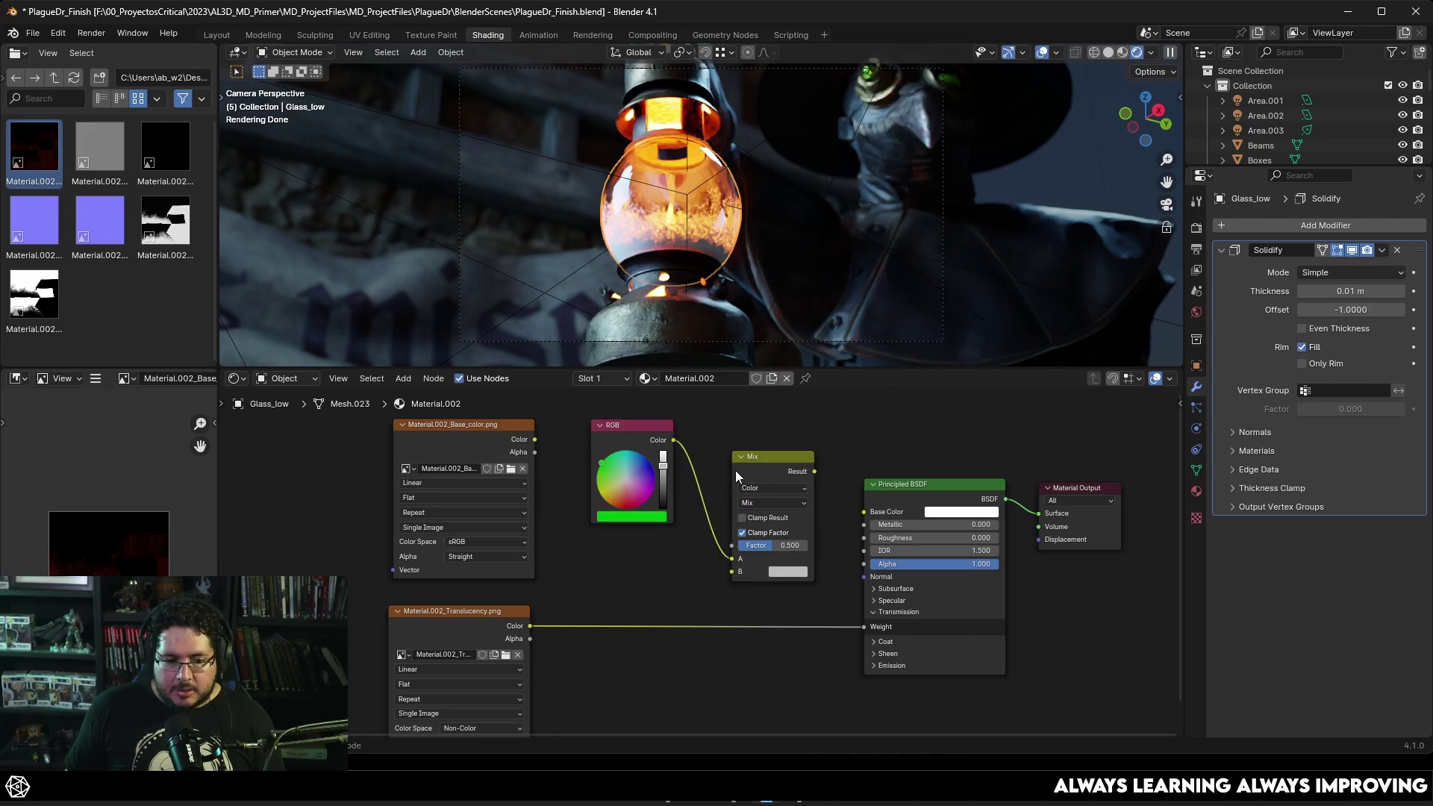
{"action": "left_click_drag", "start_coordinate": [736, 476], "coordinate": [718, 470]}
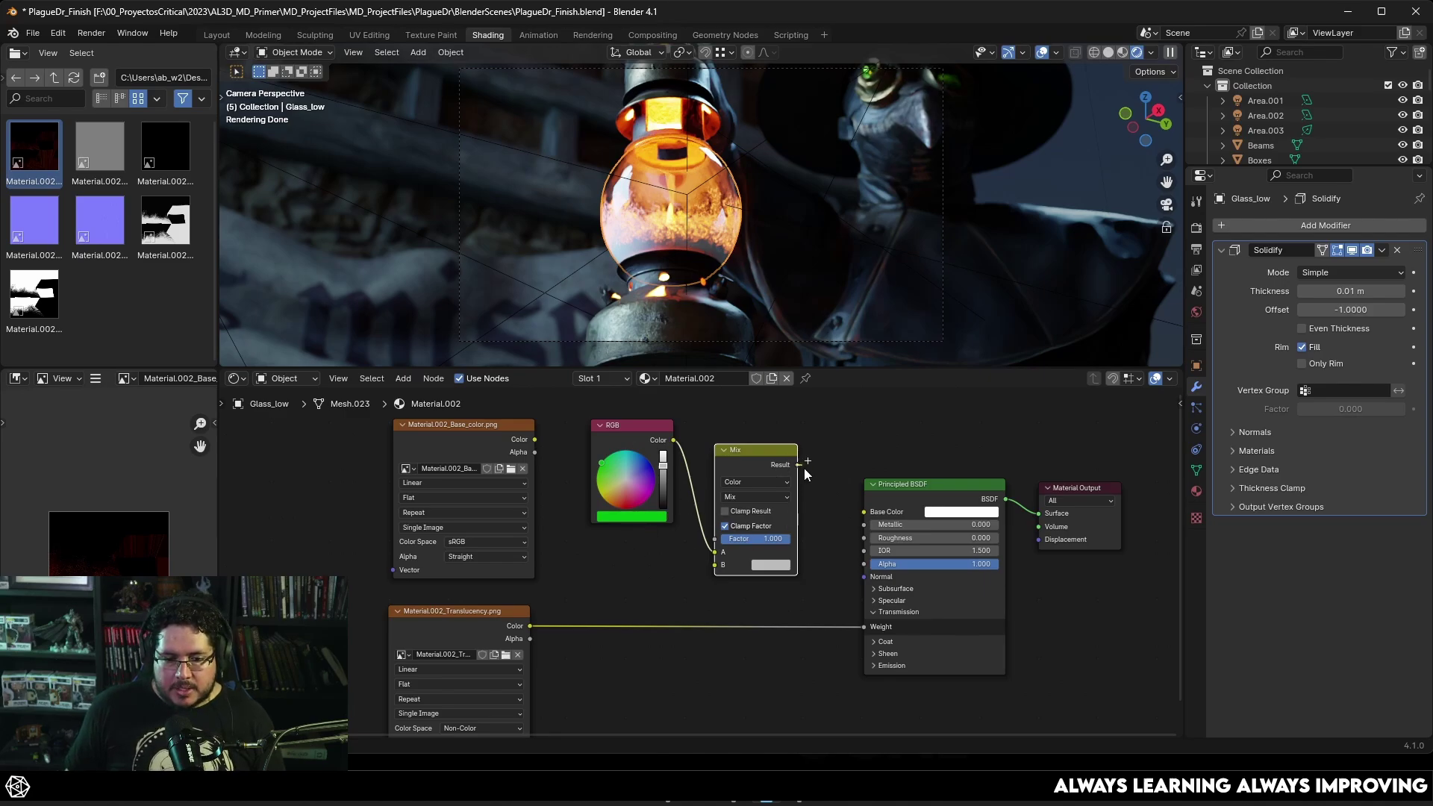
{"action": "left_click_drag", "start_coordinate": [855, 512], "coordinate": [858, 514]}
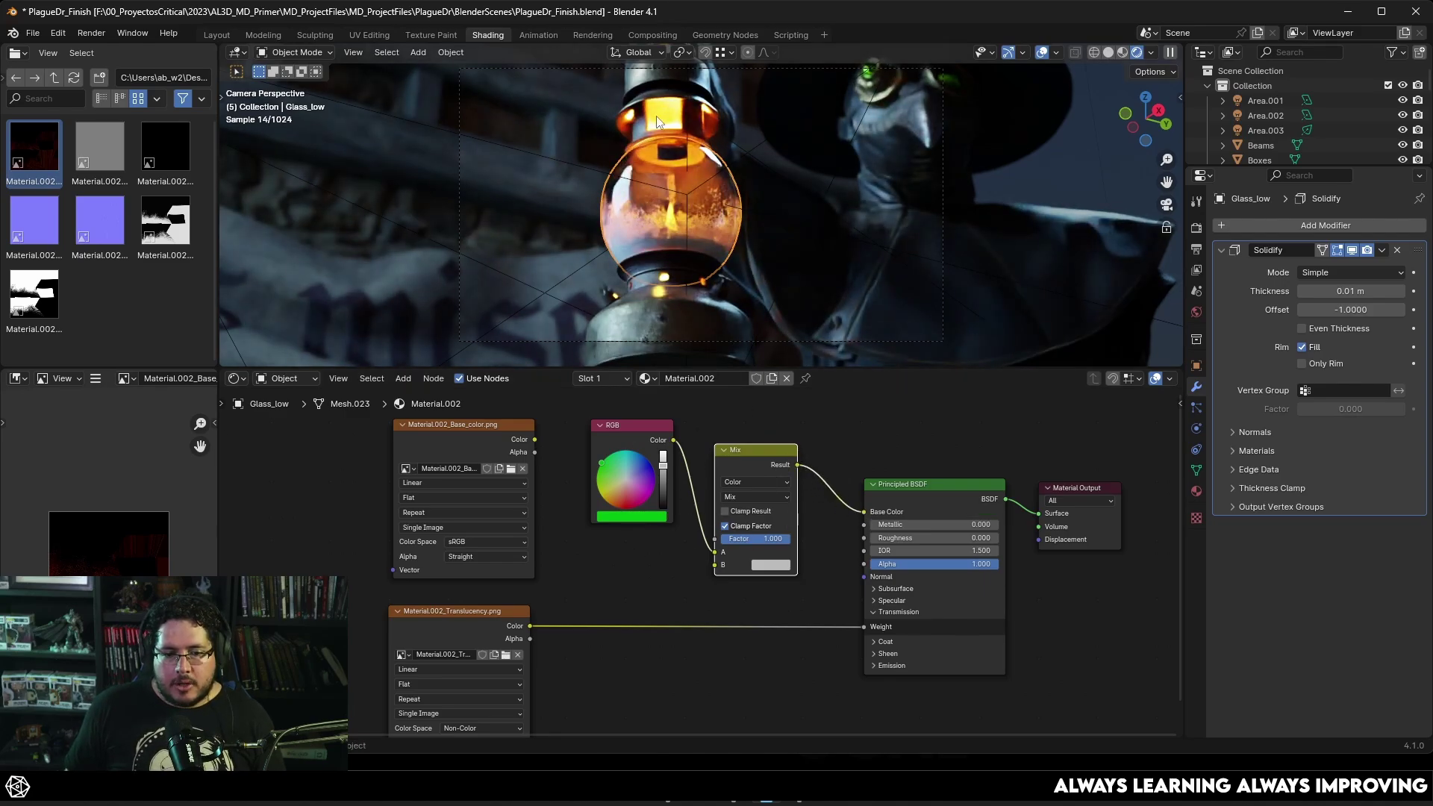
- Lower the Mix factor to 0.000 as a test, and drive the factor with the translucency texture's color
{"action": "left_click_drag", "start_coordinate": [784, 539], "coordinate": [681, 517]}
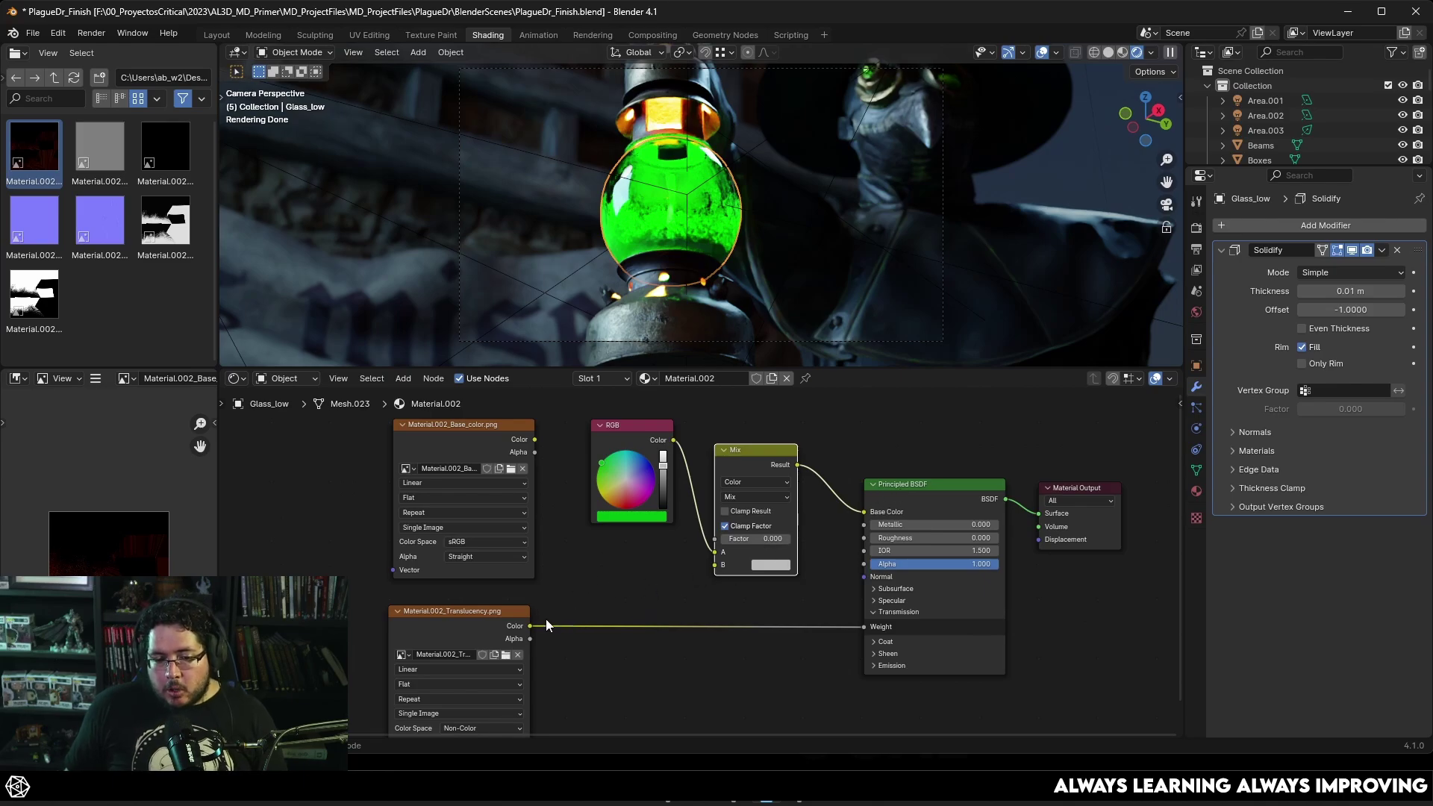
{"action": "left_click", "coordinate": [439, 611]}
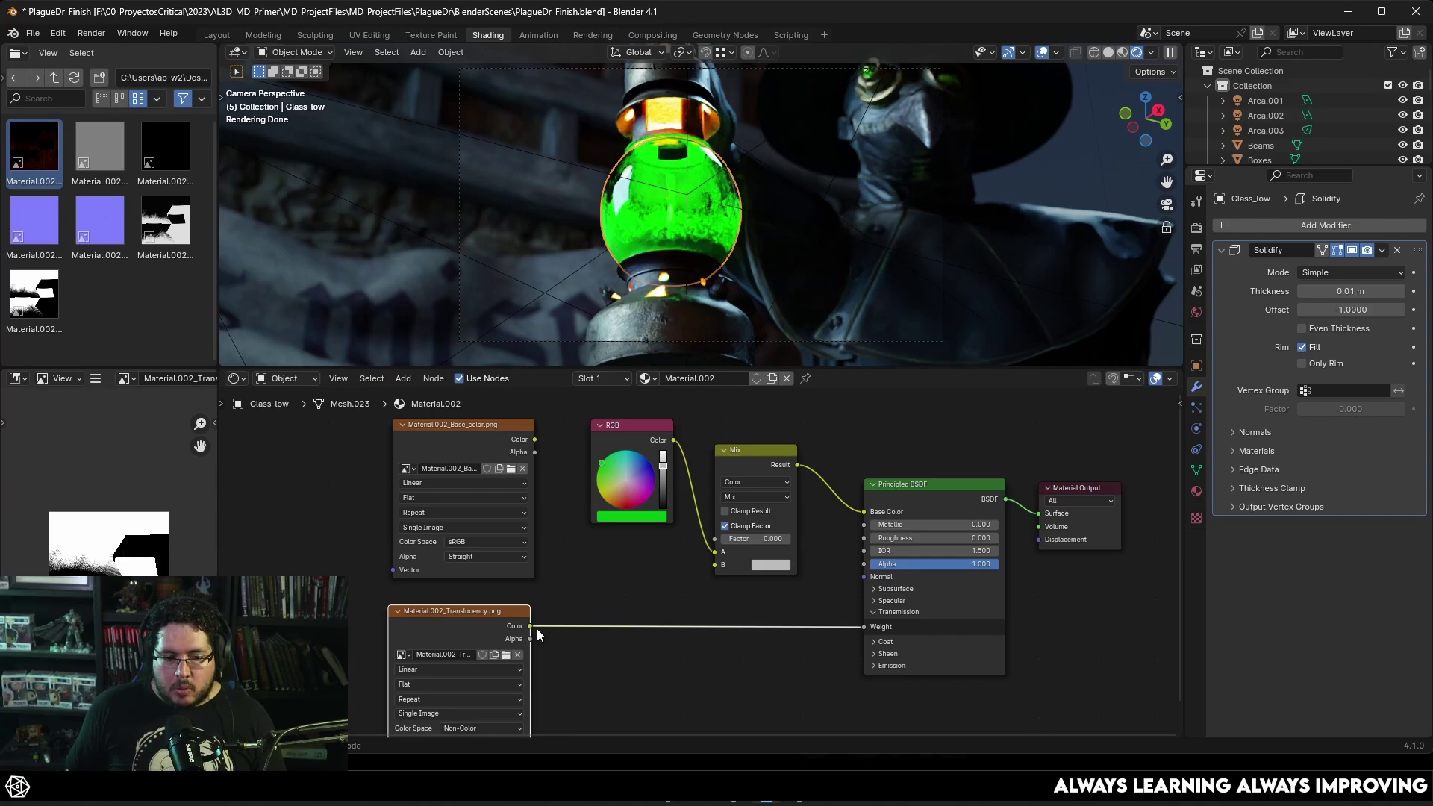
{"action": "left_click_drag", "start_coordinate": [531, 626], "coordinate": [715, 540]}
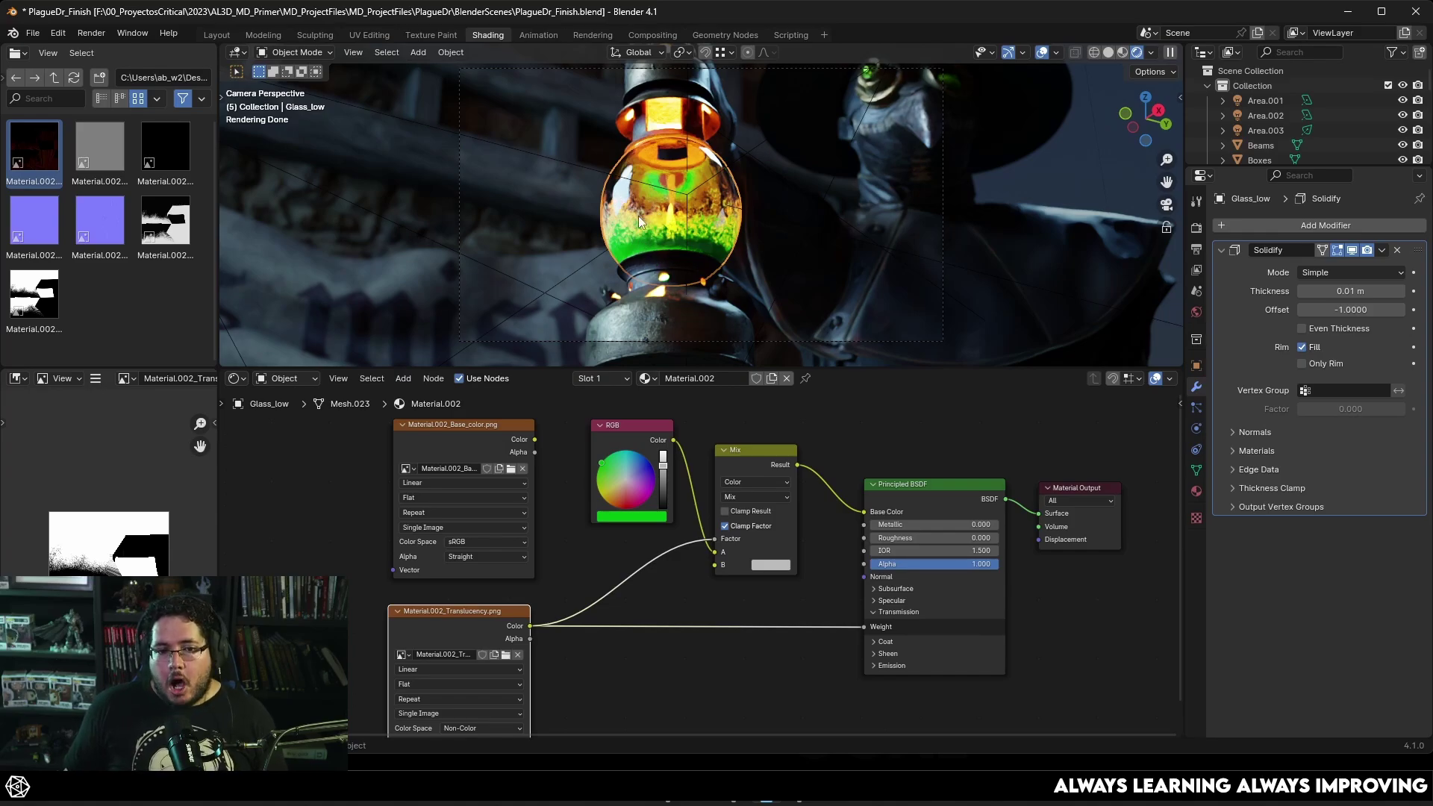
- Replace the green input of the Mix node's A with the base color texture and delete the RGB node
{"action": "left_click", "coordinate": [648, 436]}
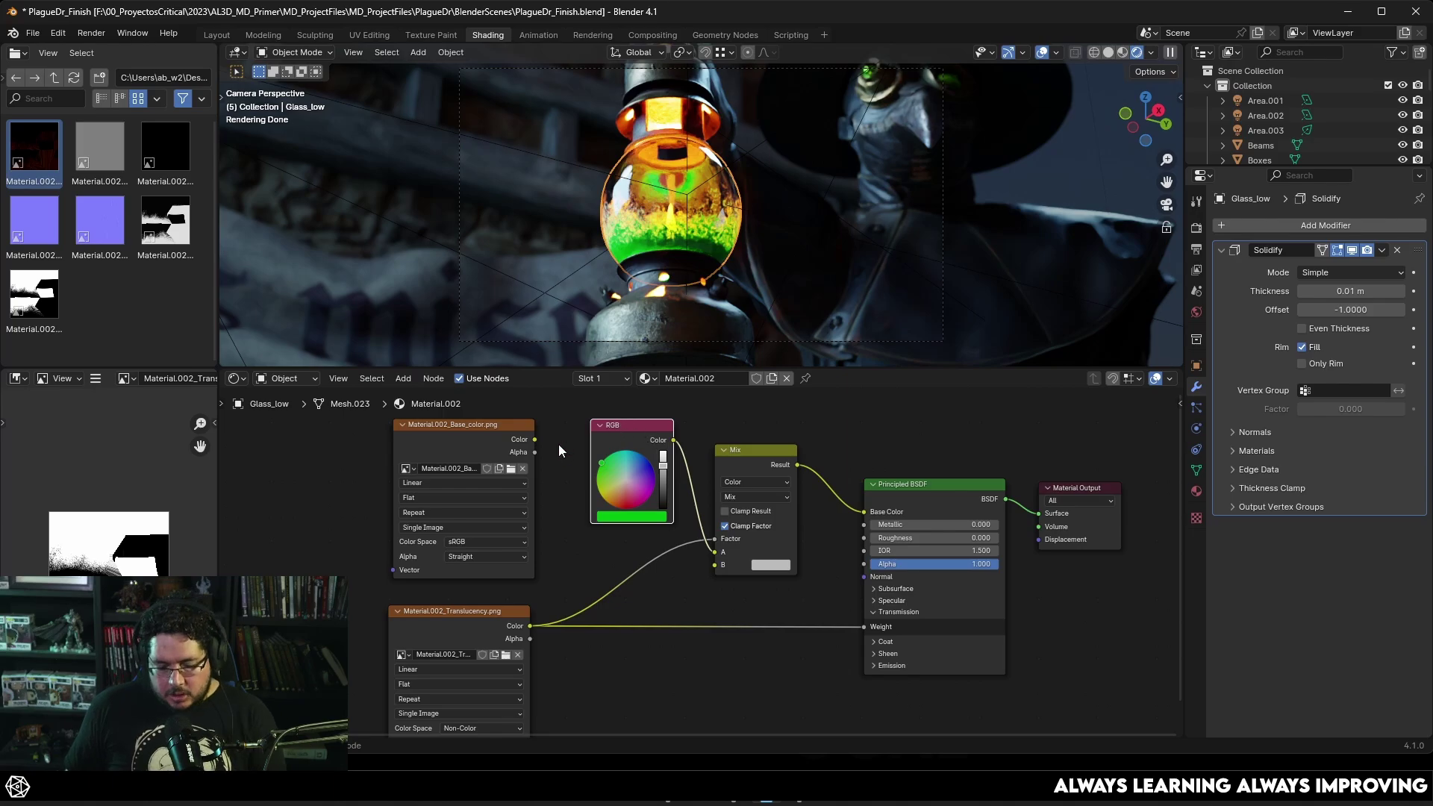
{"action": "left_click_drag", "start_coordinate": [536, 440], "coordinate": [715, 553]}
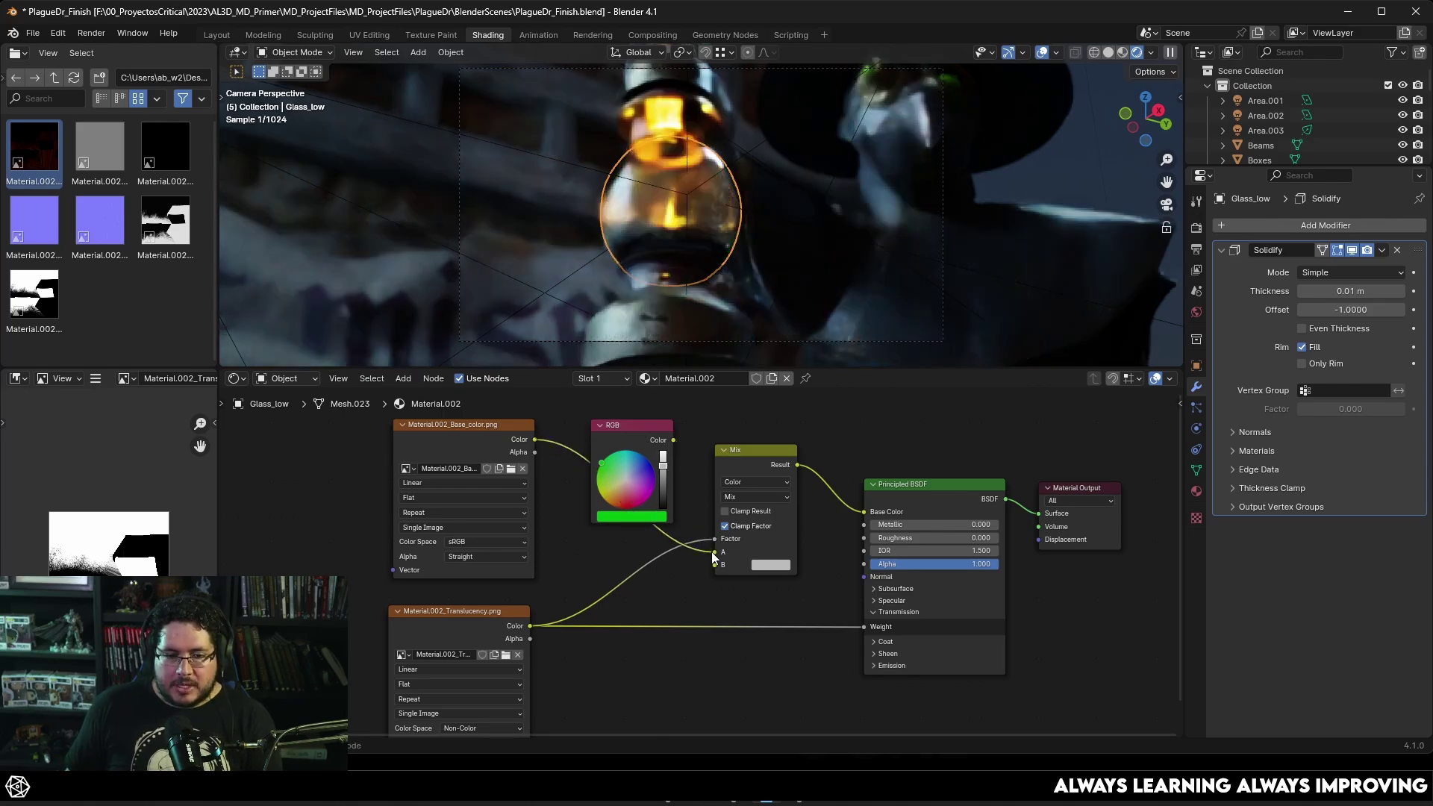
{"action": "left_click", "coordinate": [647, 423]}
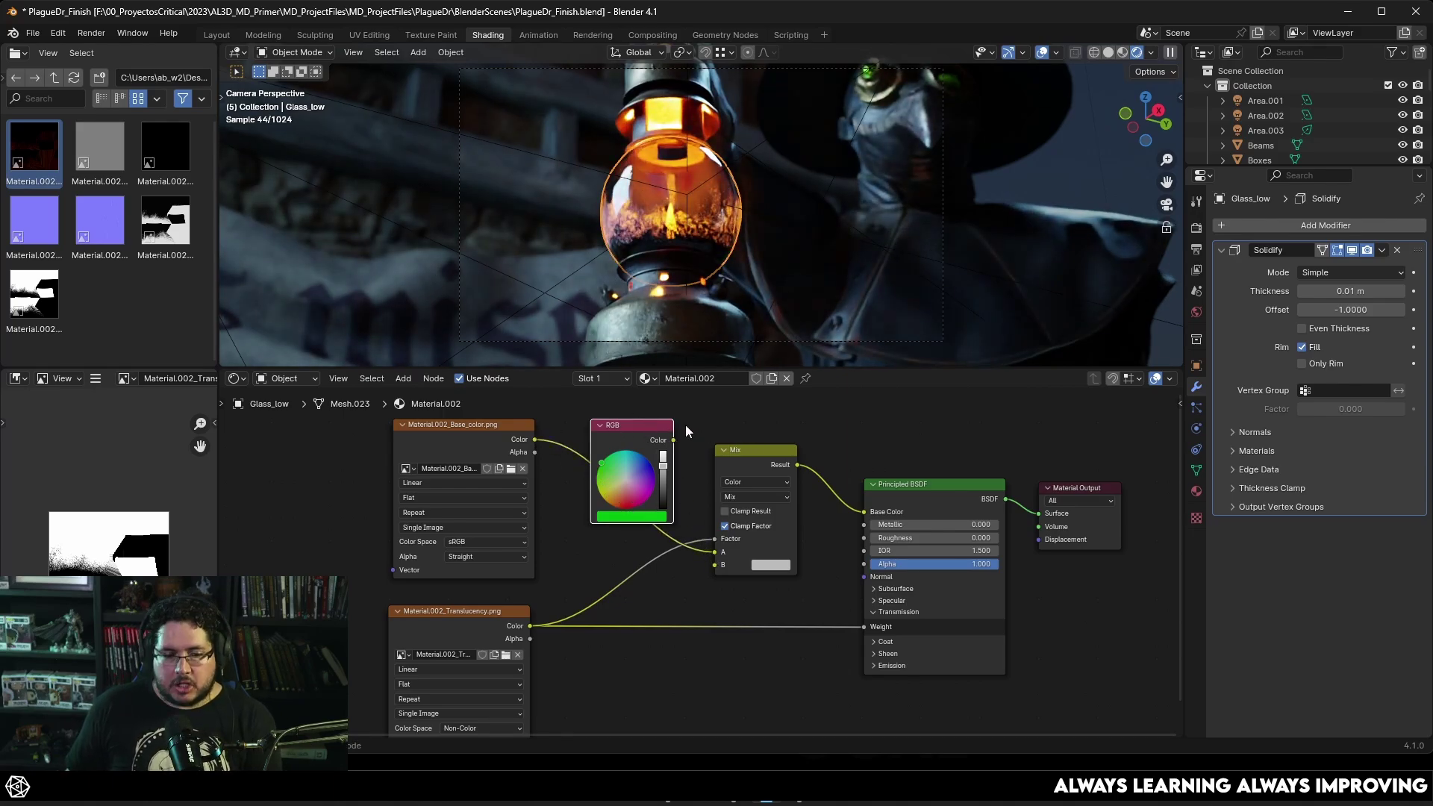
{"action": "key", "text": "Delete"}
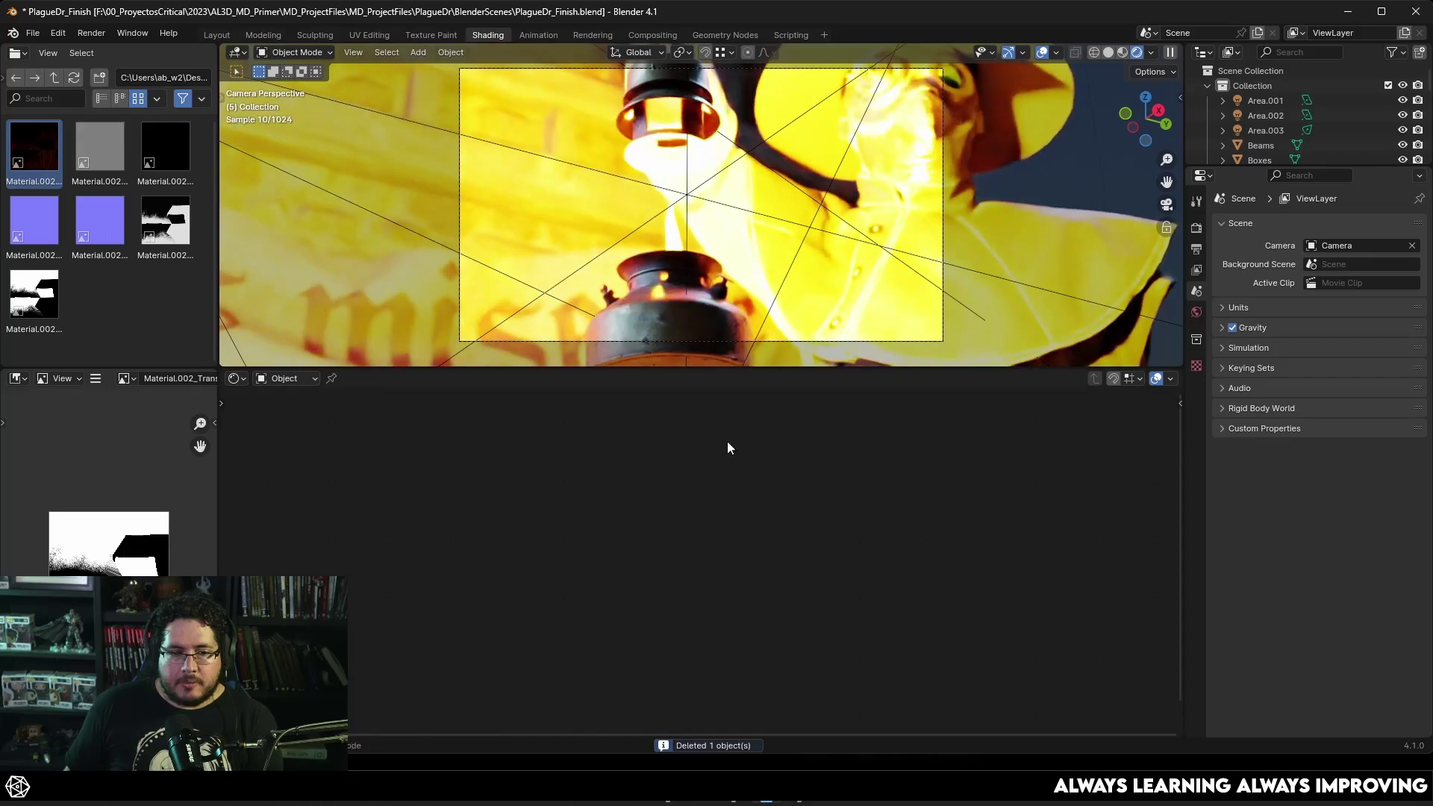
{"action": "key", "text": "ctrl+z"}
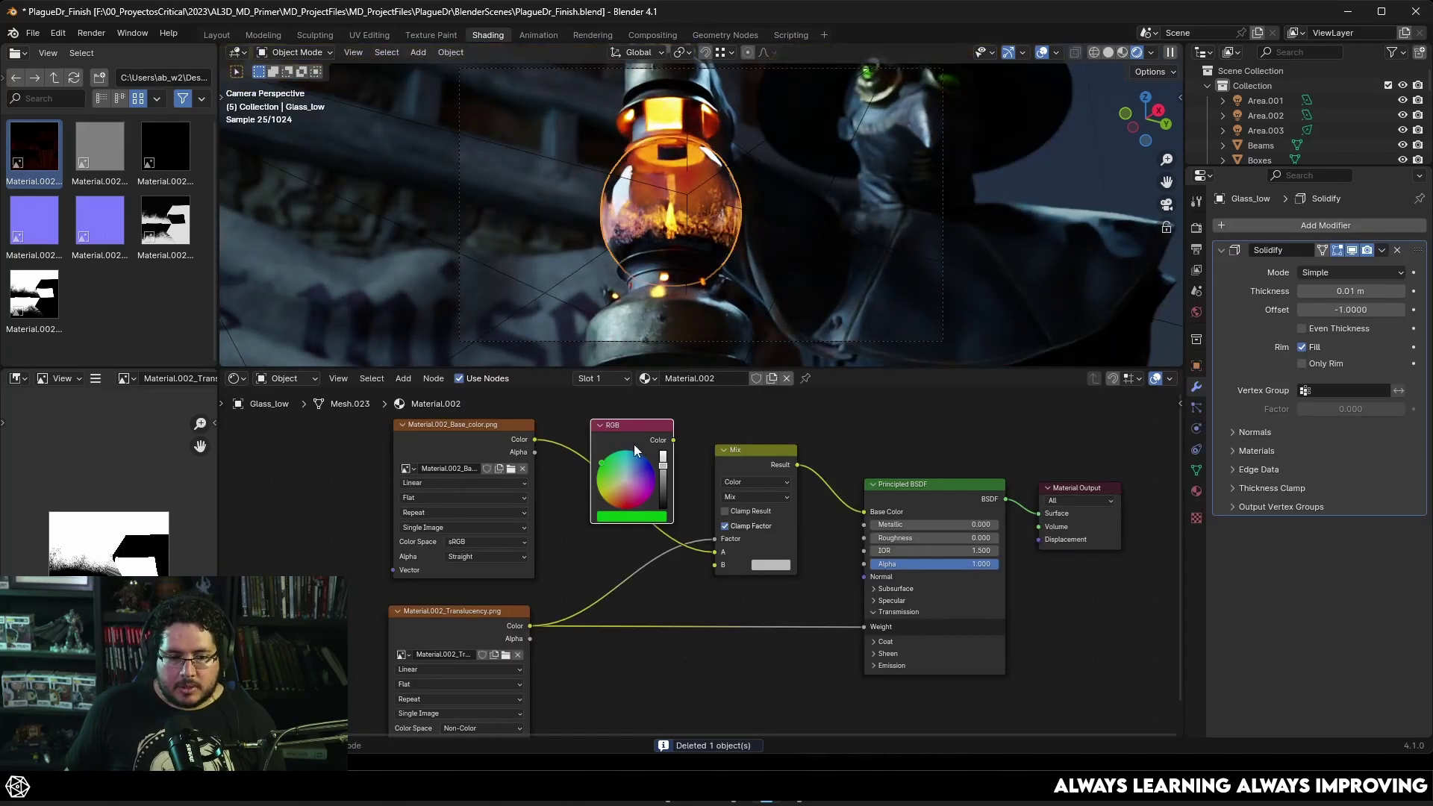
{"action": "key", "text": "Delete"}
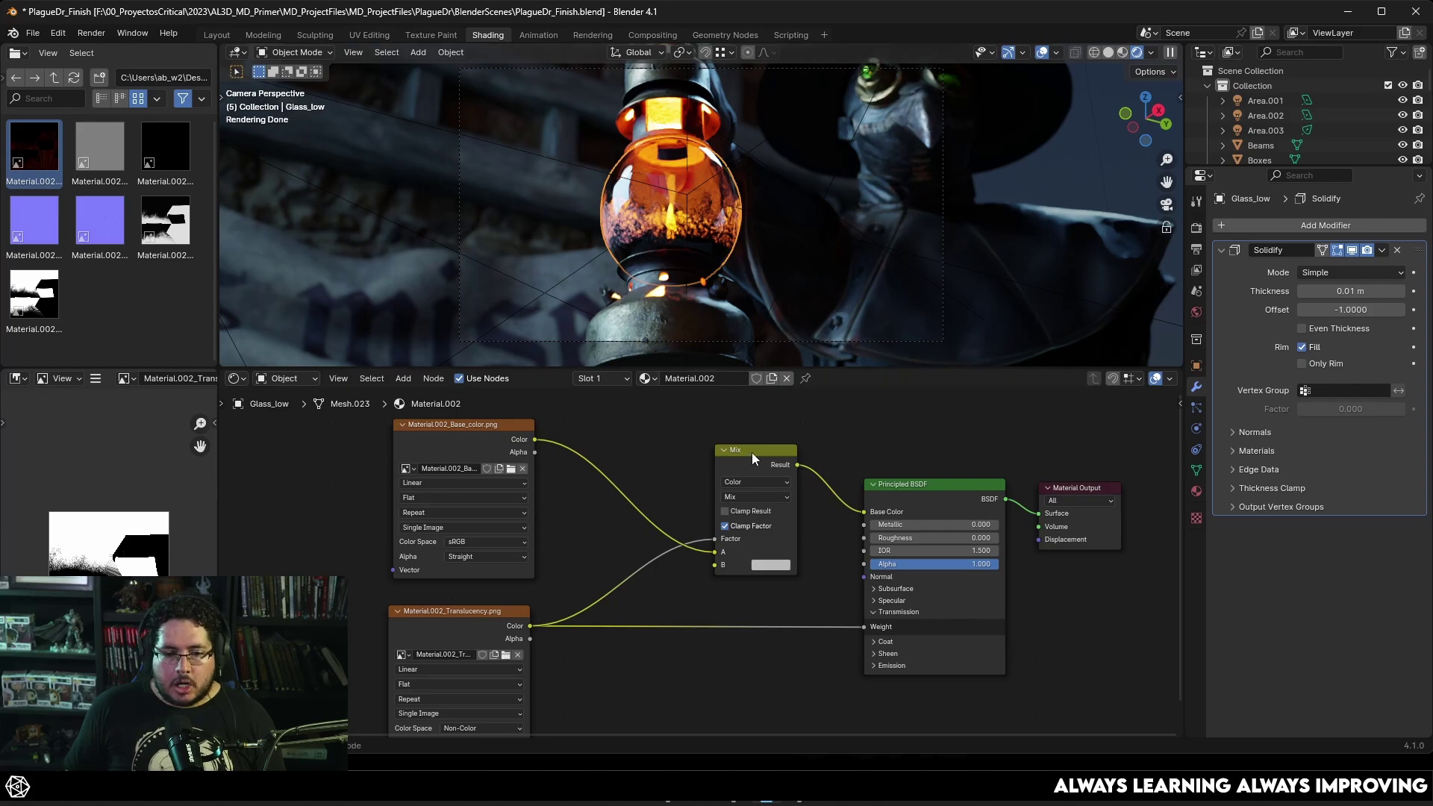
- Move the Mix node closer to the image textures and set the Principled BSDF's roughness to 0.045
{"action": "left_click_drag", "start_coordinate": [747, 453], "coordinate": [645, 444]}
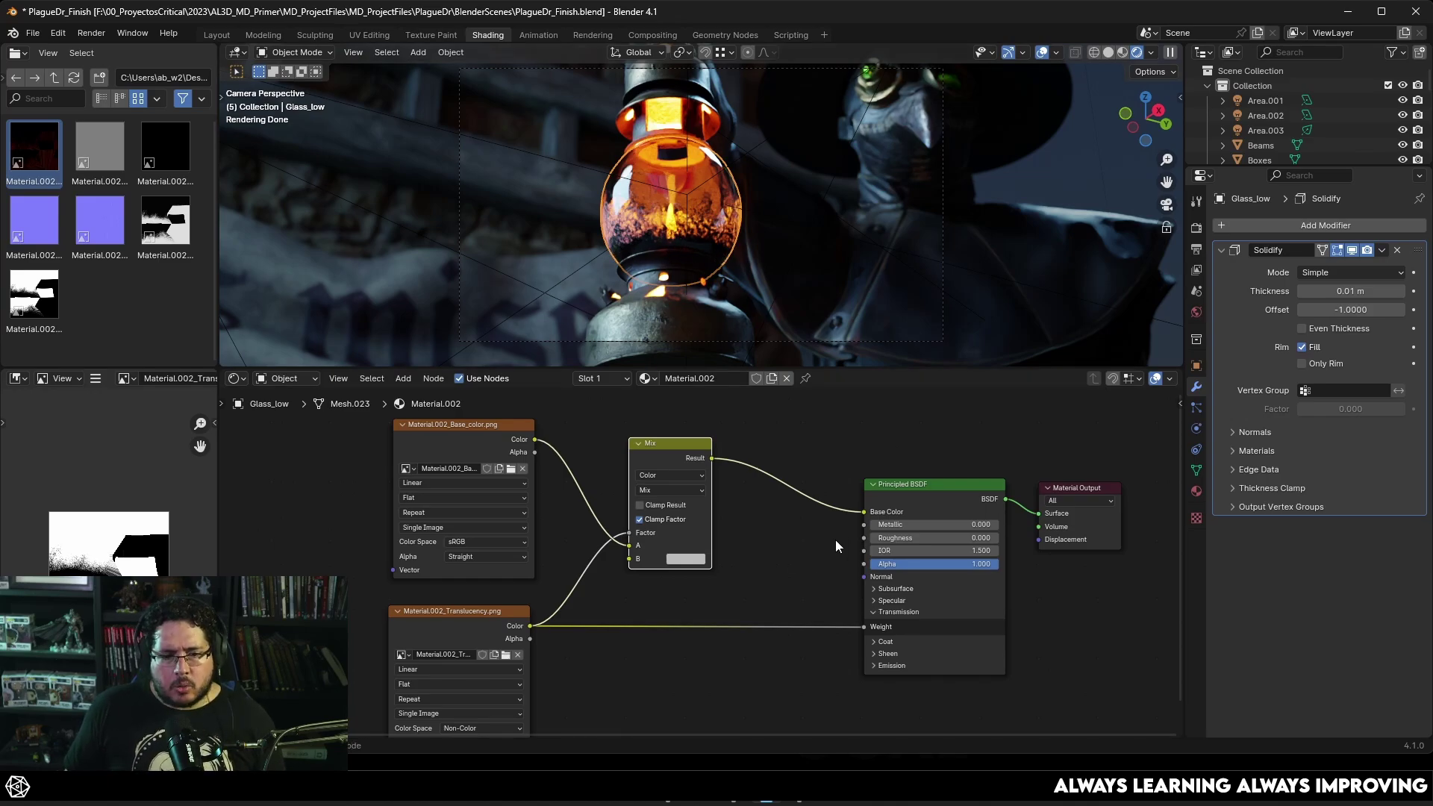
{"action": "left_click_drag", "start_coordinate": [934, 538], "coordinate": [941, 538]}
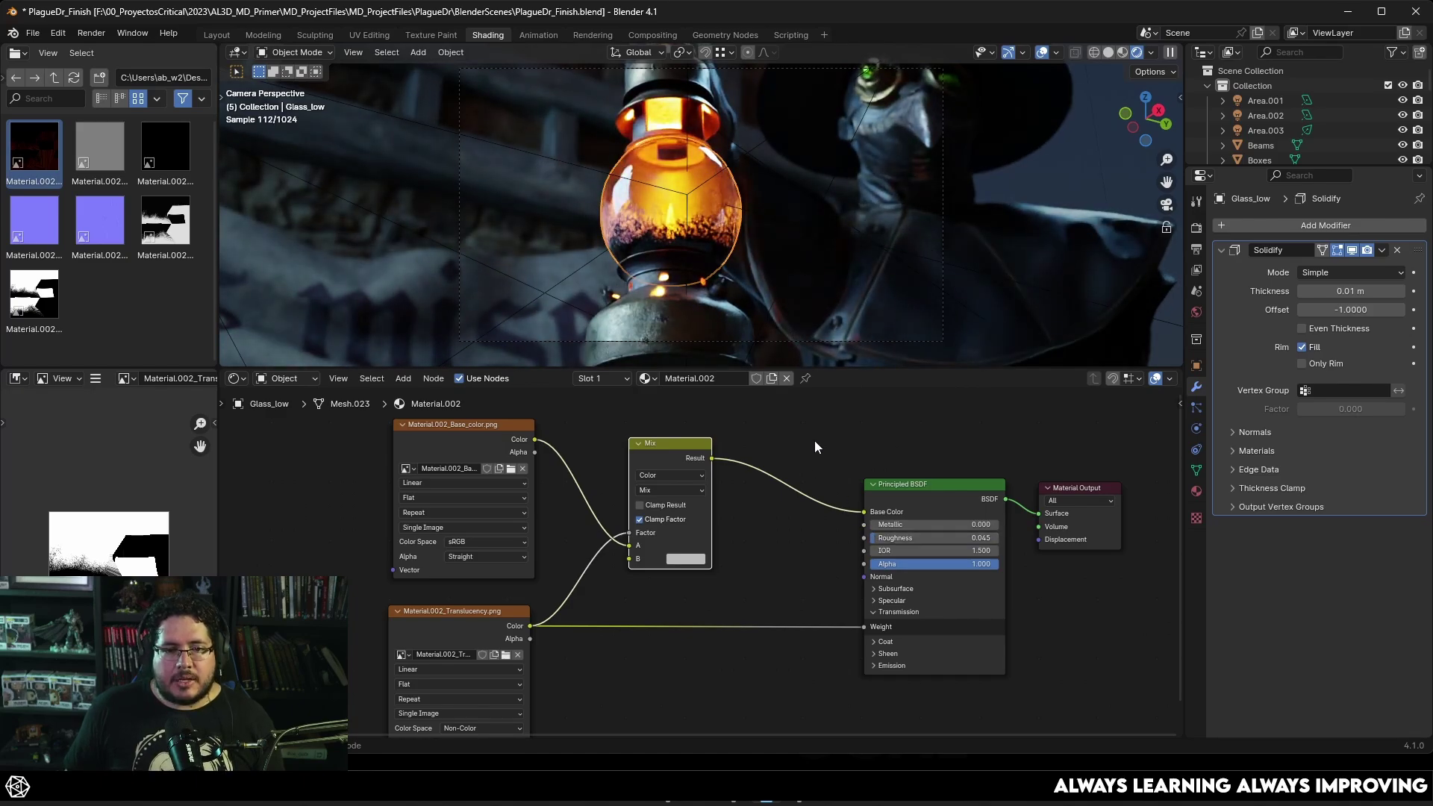
- Add Material.002_Normal.png as an image texture below the translucency texture and set its color space to Non-Color
{"action": "scroll", "coordinate": [777, 566], "scroll_direction": "down", "scroll_amount": 1}
{"action": "middle_click_drag", "start_coordinate": [776, 558], "coordinate": [762, 451]}
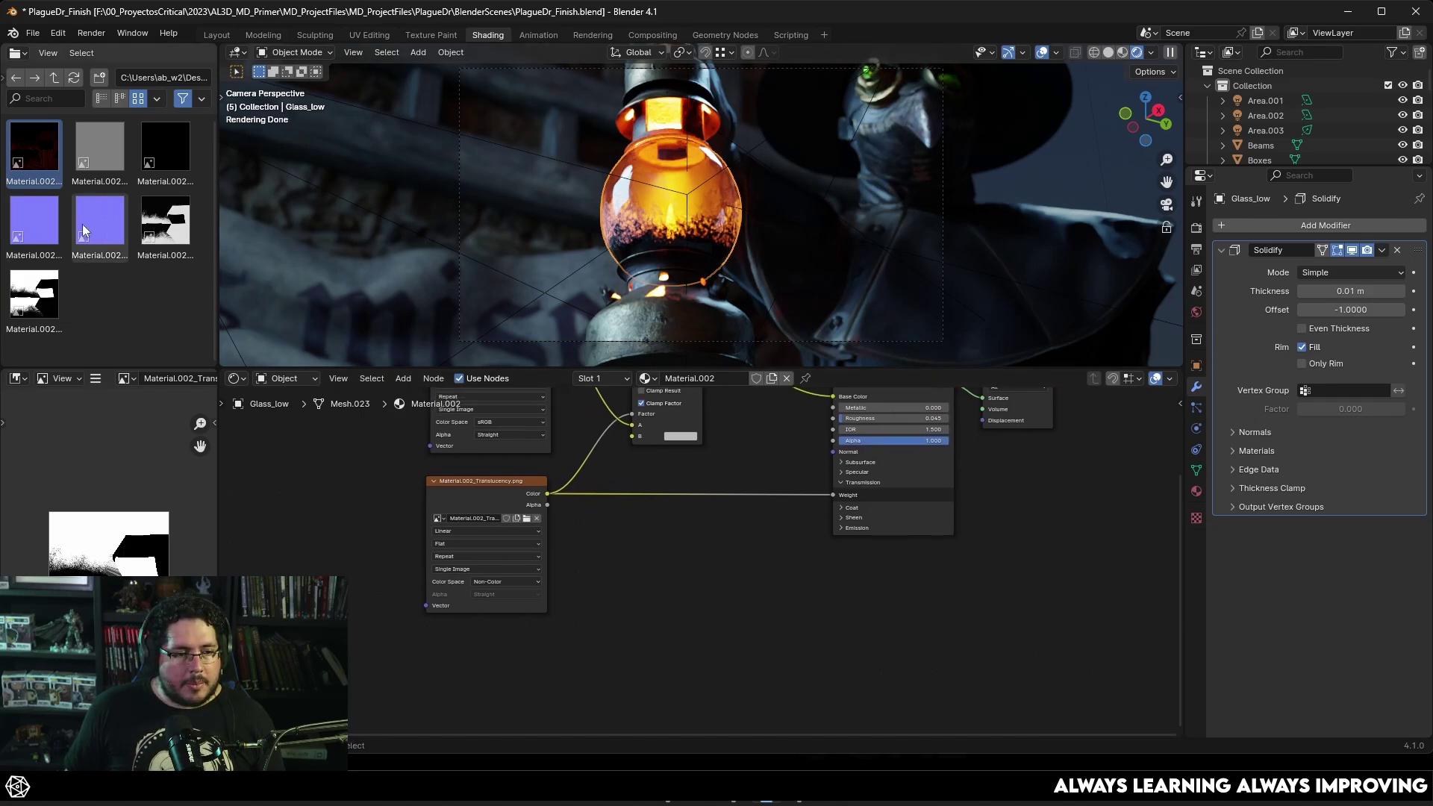
{"action": "left_click_drag", "start_coordinate": [37, 227], "coordinate": [683, 631]}
{"action": "middle_click_drag", "start_coordinate": [701, 576], "coordinate": [661, 477]}
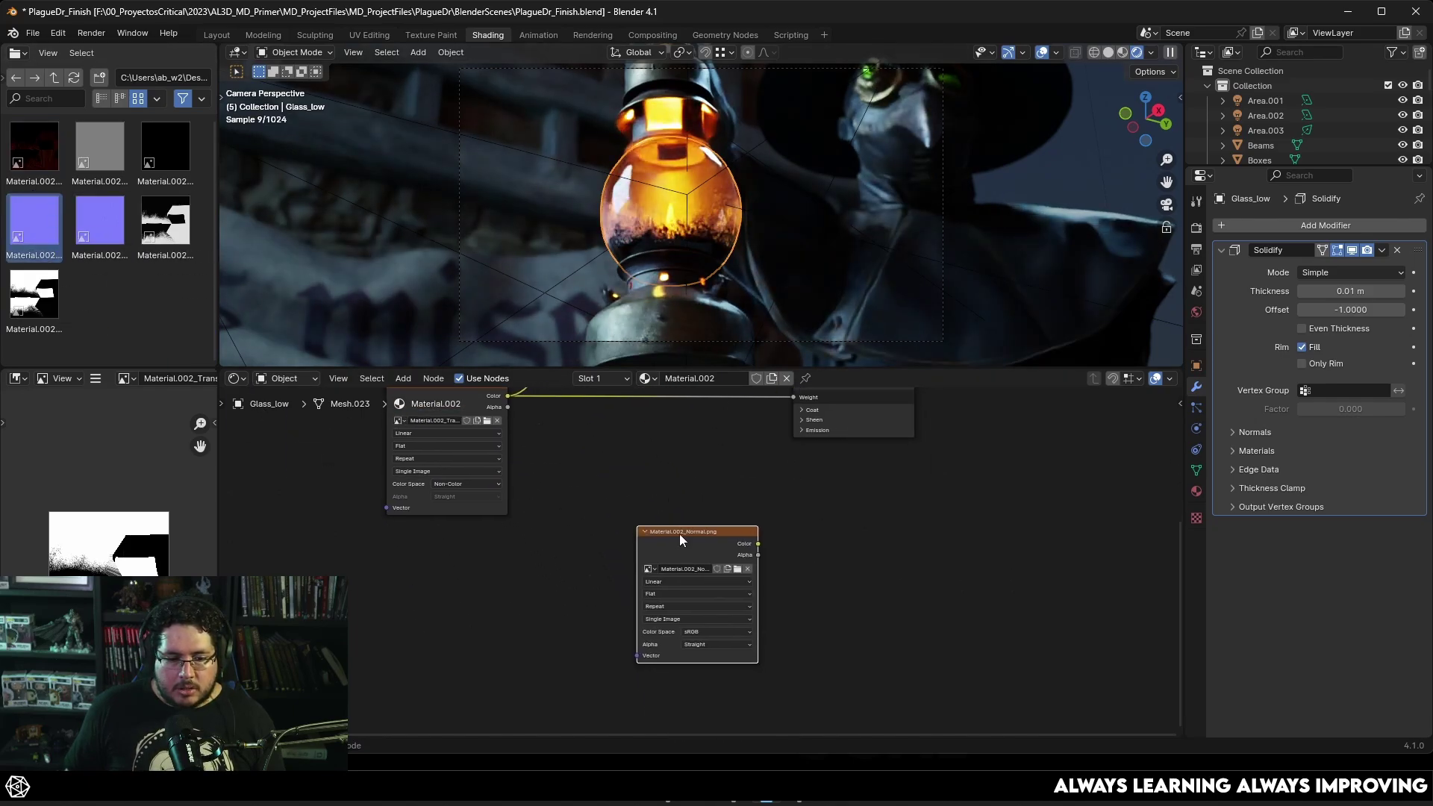
{"action": "left_click_drag", "start_coordinate": [678, 538], "coordinate": [608, 496]}
{"action": "middle_click_drag", "start_coordinate": [694, 482], "coordinate": [694, 550]}
{"action": "left_click", "coordinate": [642, 658]}
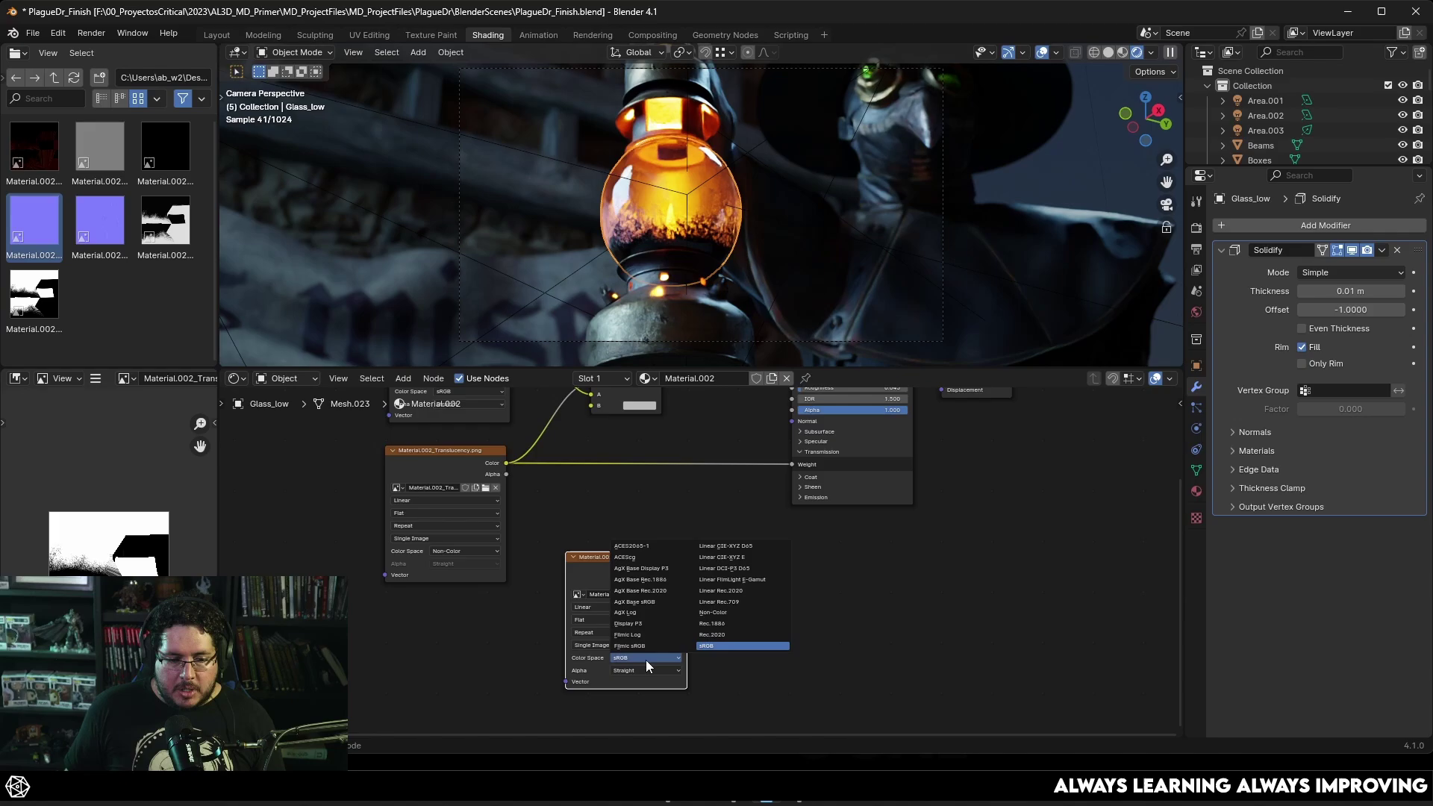
{"action": "left_click", "coordinate": [712, 612]}
- Add a Normal Map node, feed the normal texture's color into it and connect its output to the Principled BSDF's normal
{"action": "key", "text": "shift+a"}
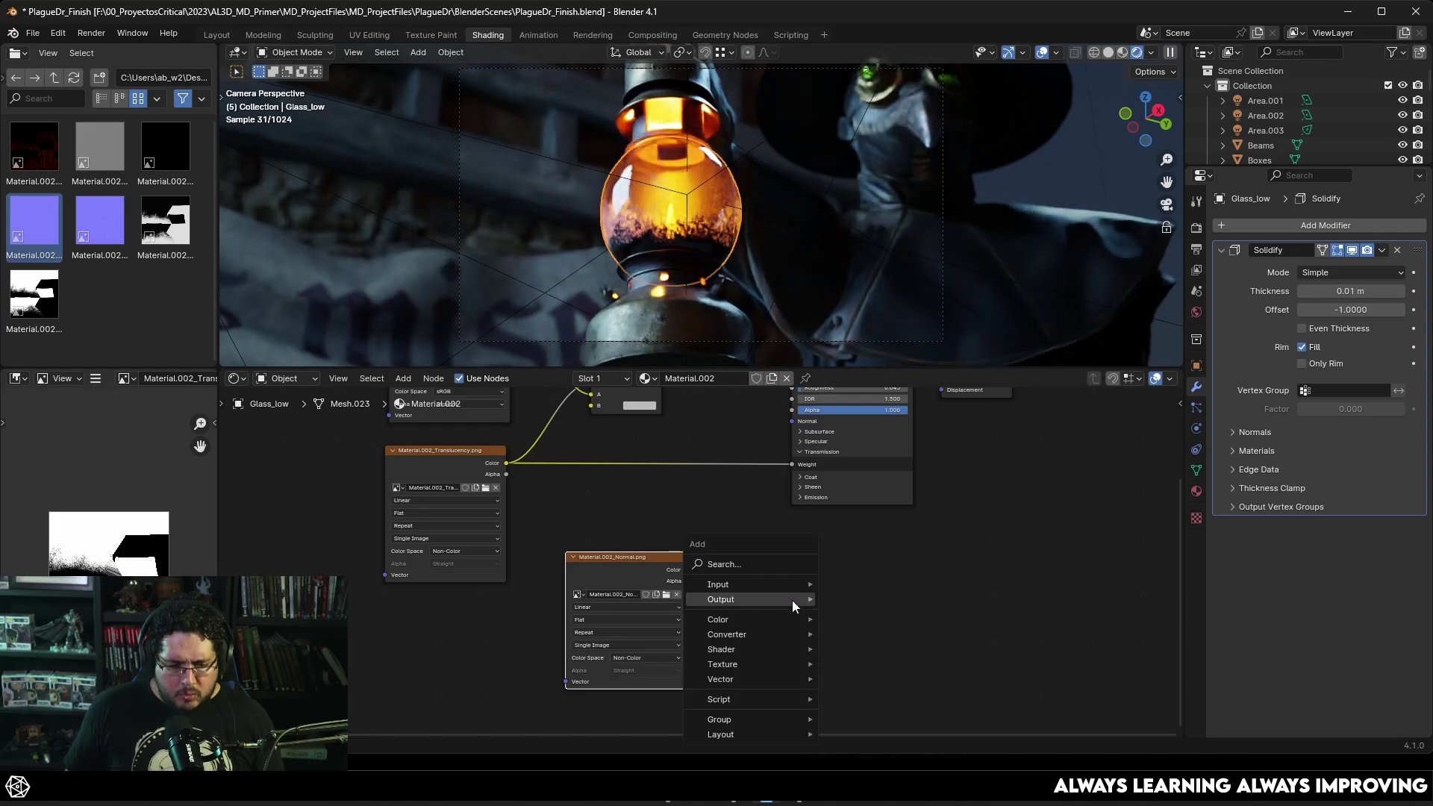
{"action": "type", "text": "noraml"}
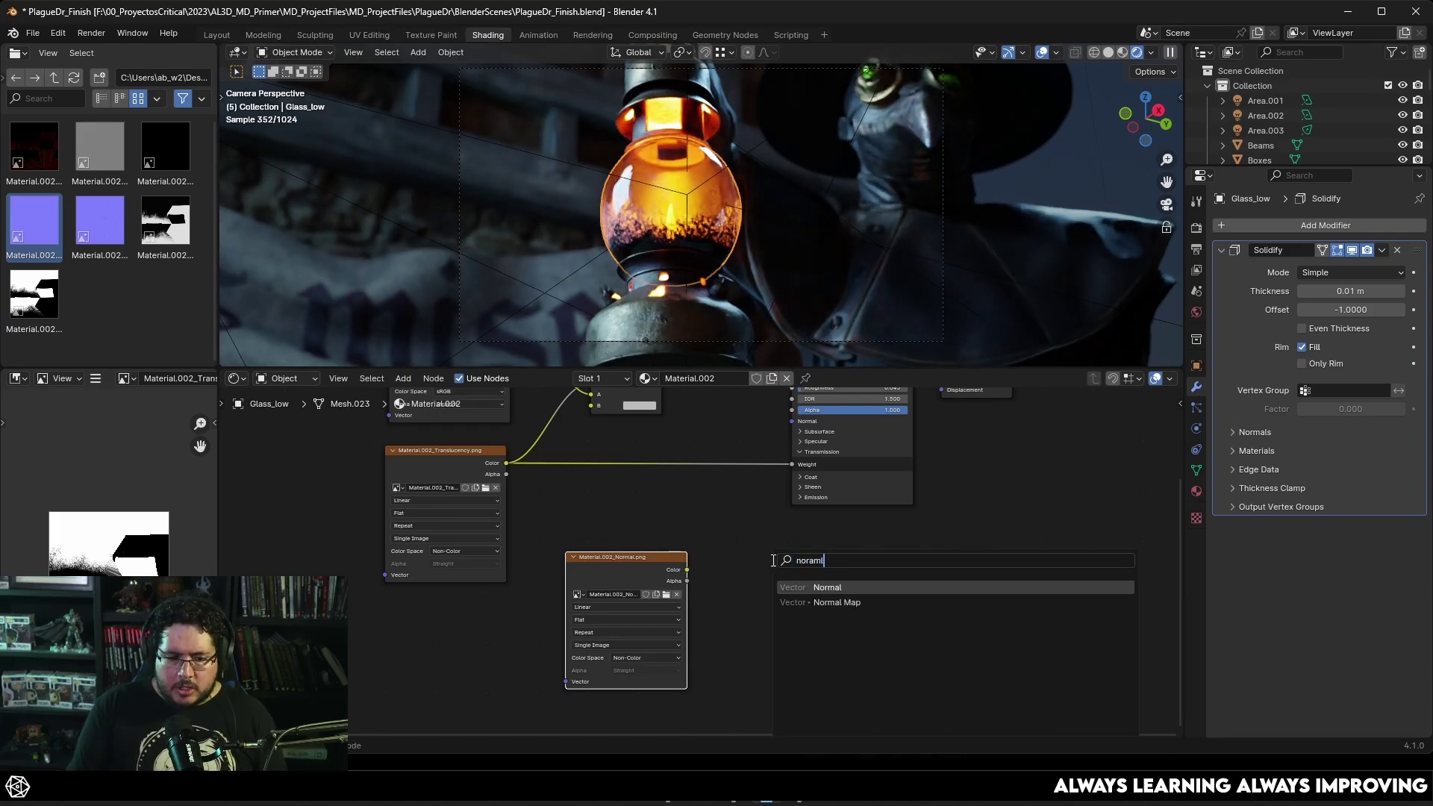
{"action": "key", "text": "Down"}
{"action": "key", "text": "Return"}
{"action": "left_click", "coordinate": [733, 551]}
{"action": "scroll", "coordinate": [692, 571], "scroll_direction": "up", "scroll_amount": 1}
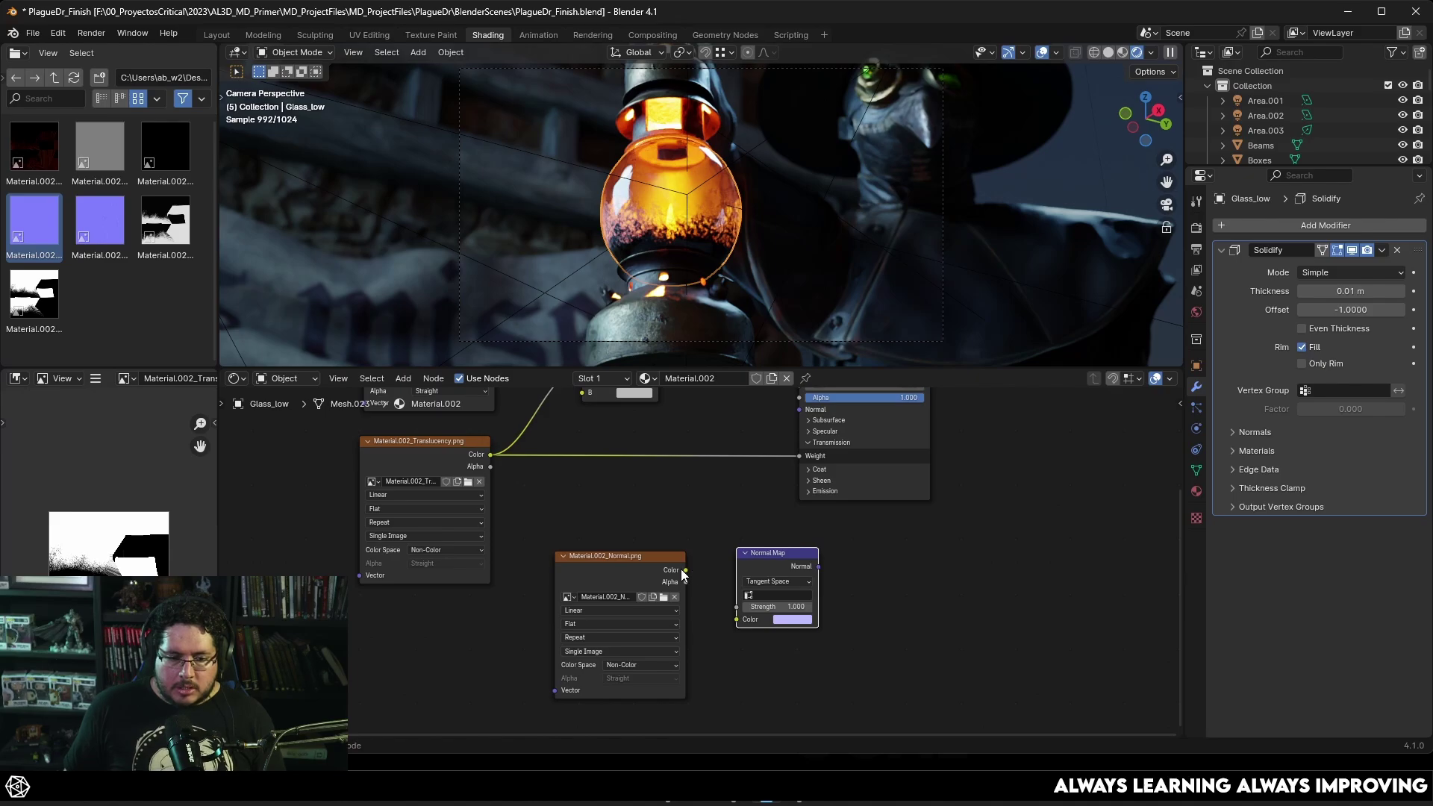
{"action": "left_click_drag", "start_coordinate": [686, 570], "coordinate": [737, 619]}
{"action": "middle_click_drag", "start_coordinate": [810, 553], "coordinate": [810, 619]}
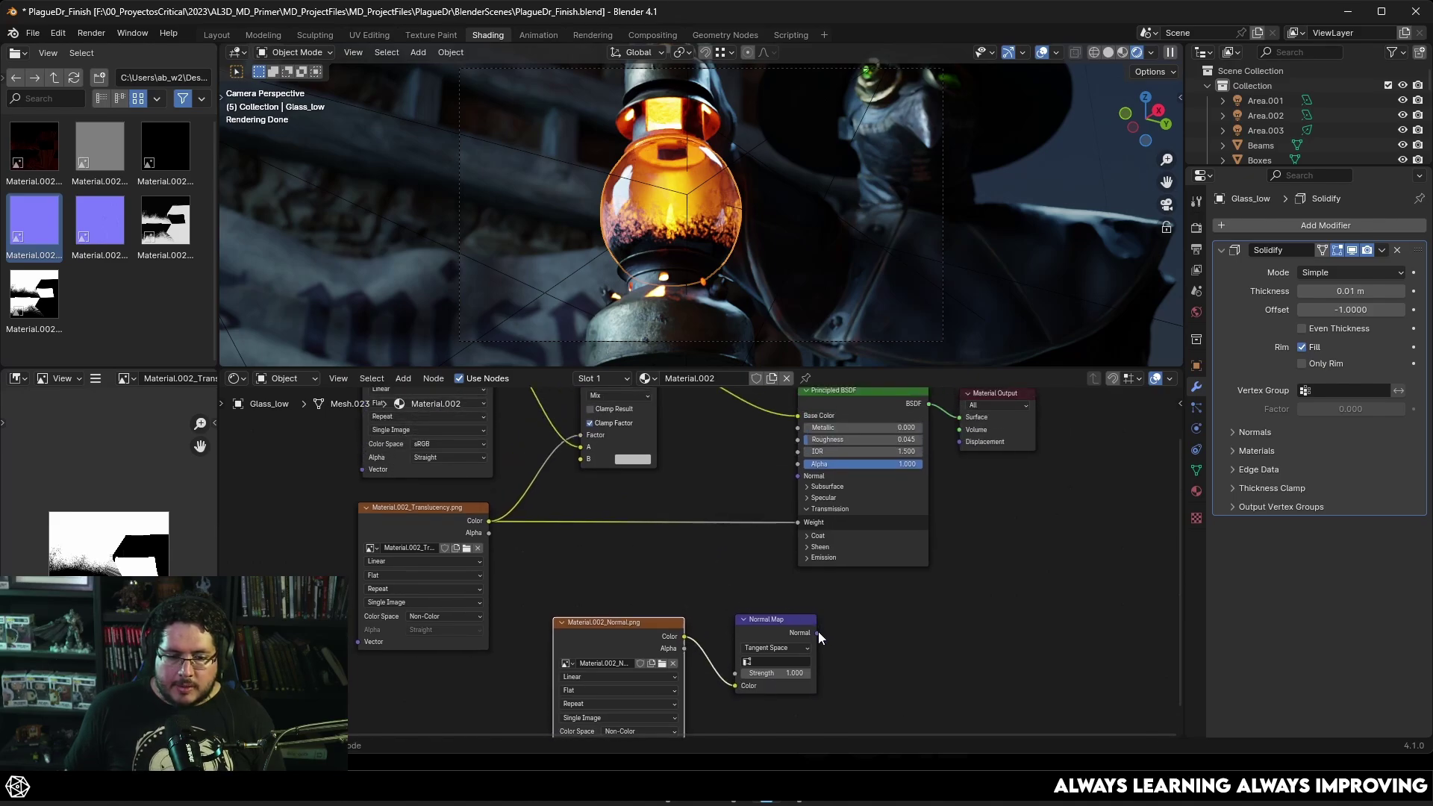
{"action": "left_click_drag", "start_coordinate": [817, 632], "coordinate": [797, 475]}
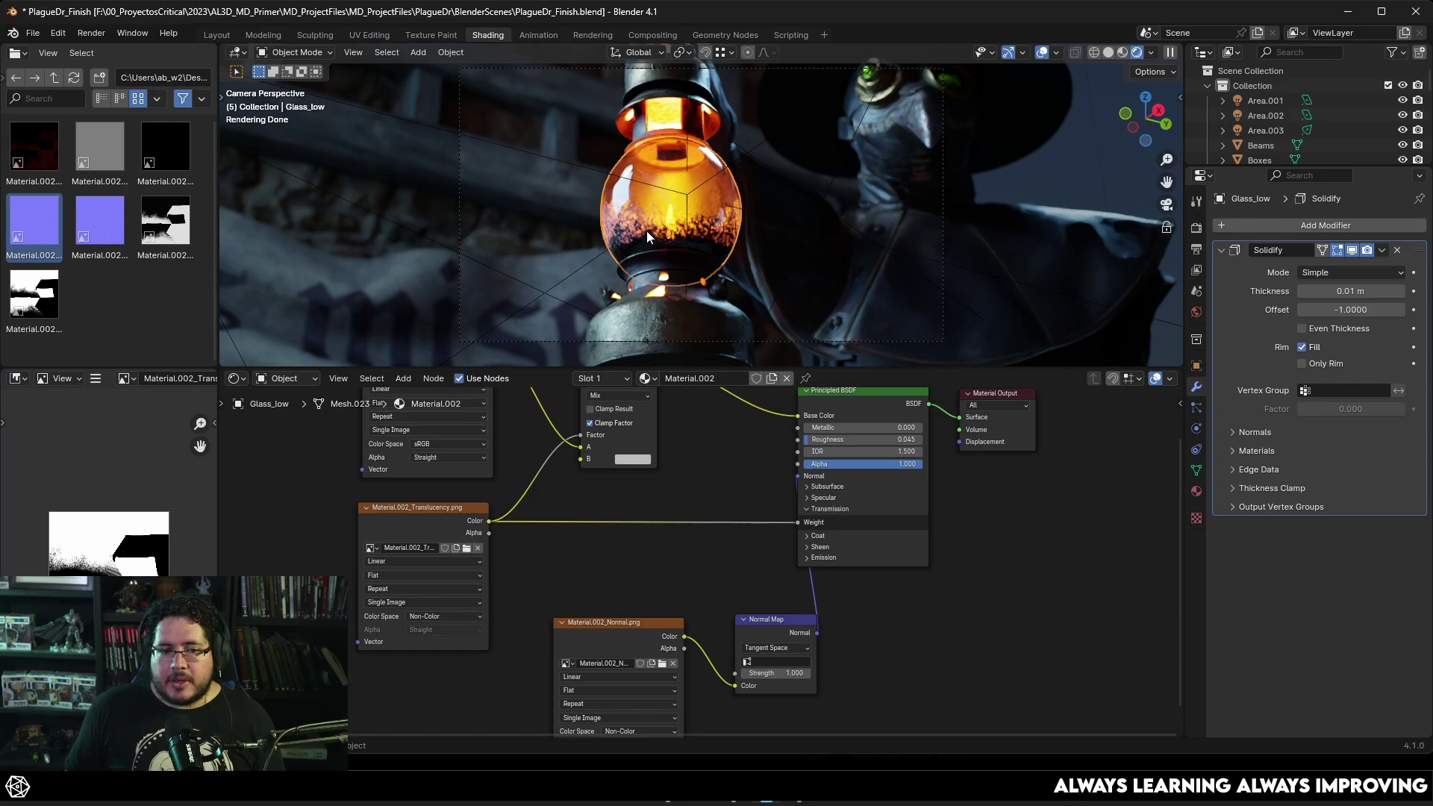
- Move the normal texture and Normal Map nodes closer to the other nodes and return to the Layout workspace
{"action": "left_click_drag", "start_coordinate": [644, 619], "coordinate": [606, 588]}
{"action": "left_click_drag", "start_coordinate": [776, 620], "coordinate": [733, 576]}
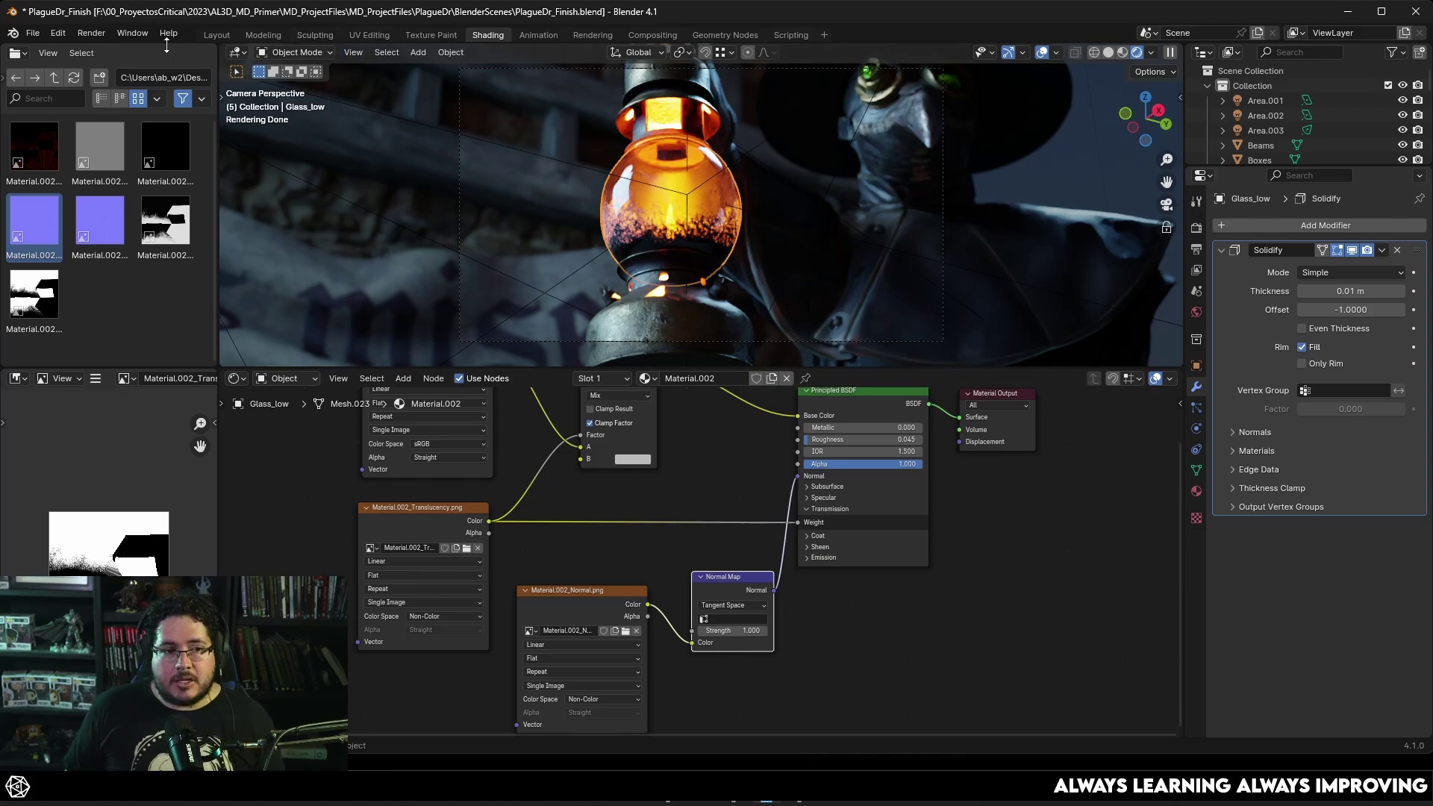
{"action": "left_click", "coordinate": [218, 35]}
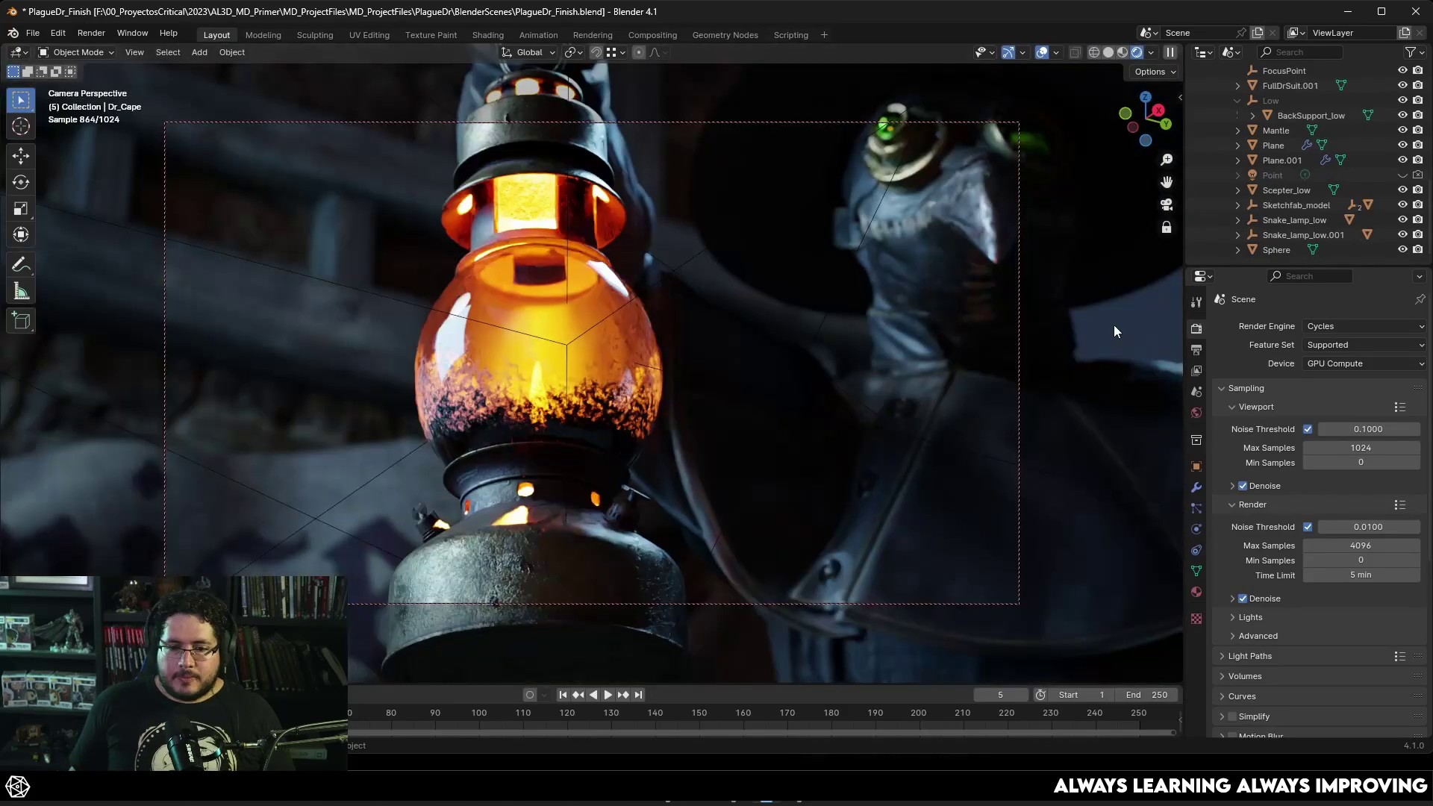